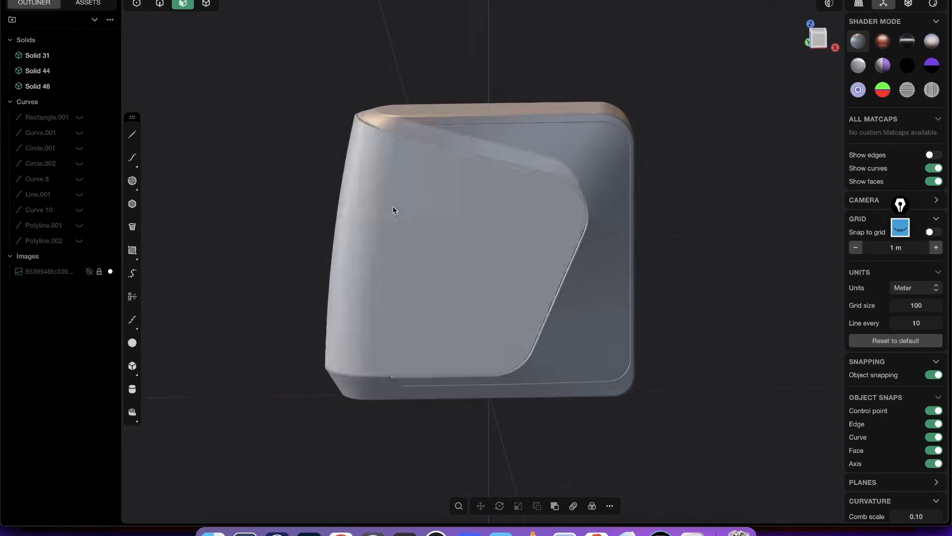
- Switch to the Pinterest product-design pin in the browser and mark the recessed panel and curved surfaces on the dark casing reference
{"action": "key", "text": "alt+Tab"}
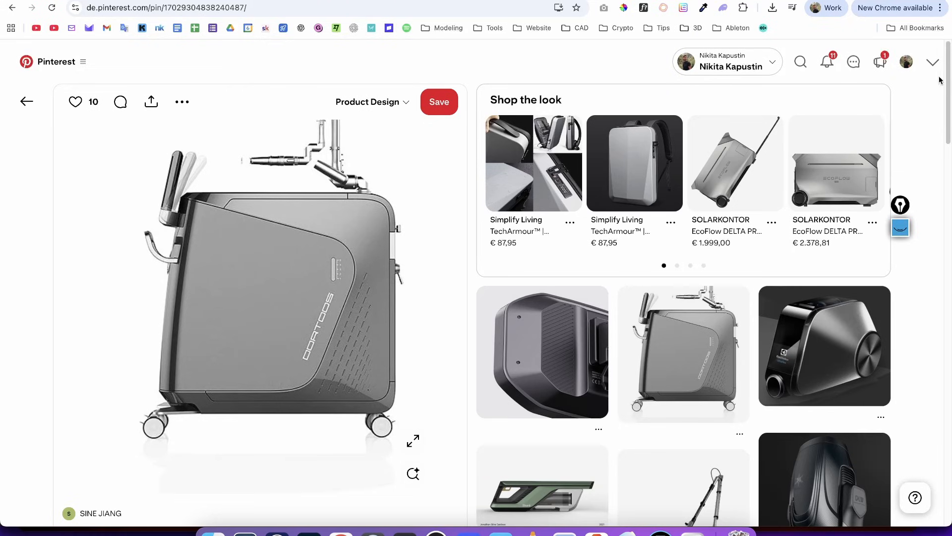
{"action": "scroll", "coordinate": [940, 85], "scroll_direction": "down", "scroll_amount": 3}
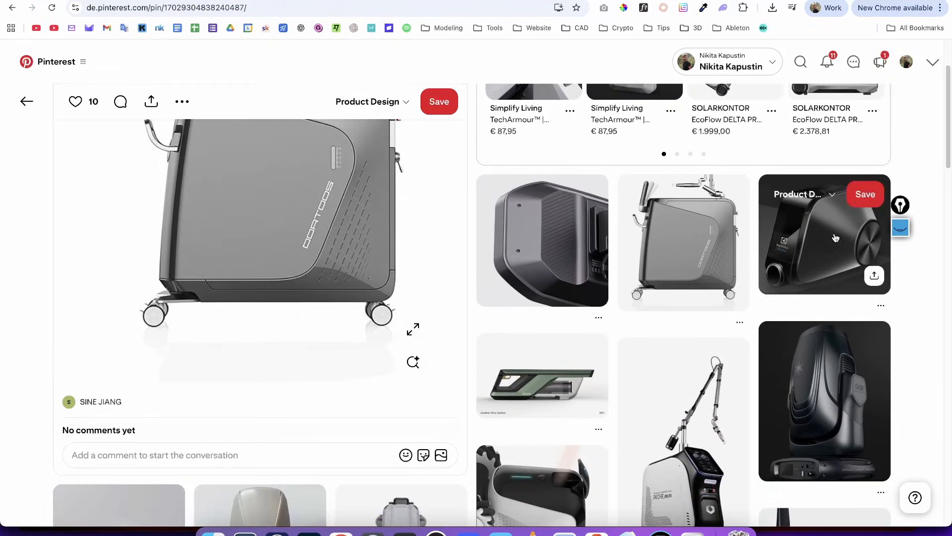
{"action": "key", "text": "ctrl+Tab"}
{"action": "mouse_move", "coordinate": [854, 175]}
{"action": "left_mouse_down"}
{"action": "mouse_move", "coordinate": [828, 320]}
{"action": "mouse_move", "coordinate": [856, 152]}
{"action": "left_mouse_up"}
{"action": "mouse_move", "coordinate": [589, 172]}
{"action": "left_mouse_down"}
{"action": "mouse_move", "coordinate": [481, 316]}
{"action": "mouse_move", "coordinate": [571, 158]}
{"action": "left_mouse_up"}
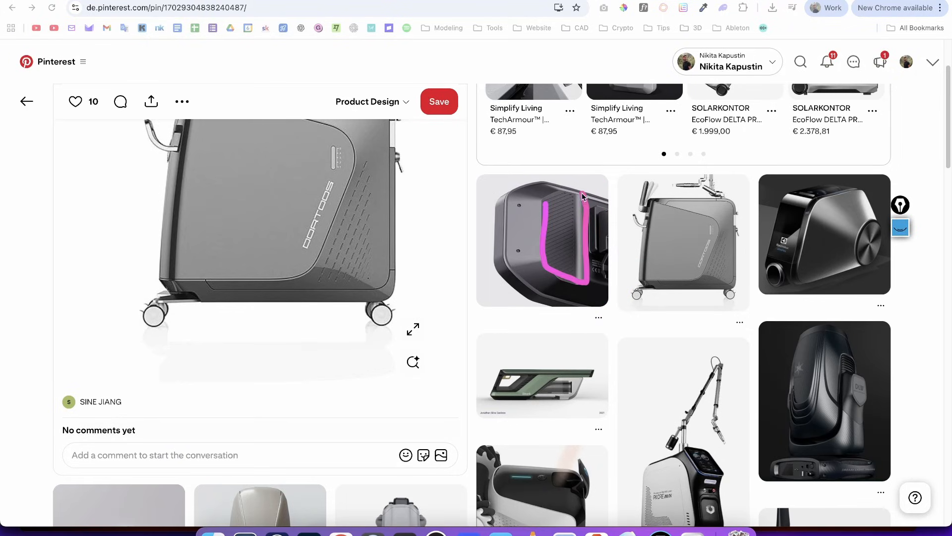
{"action": "mouse_move", "coordinate": [504, 193]}
{"action": "left_mouse_down"}
{"action": "mouse_move", "coordinate": [503, 270]}
{"action": "mouse_move", "coordinate": [542, 295]}
{"action": "left_mouse_up"}
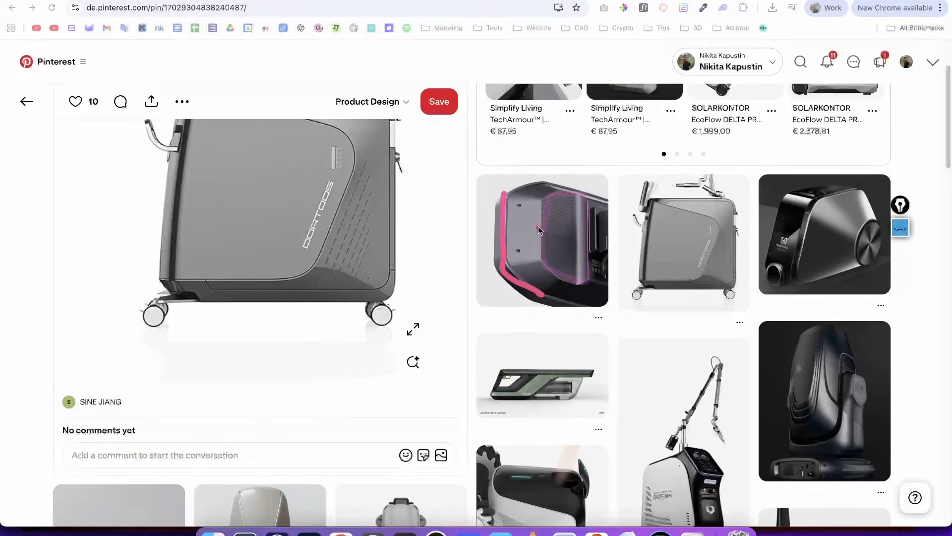
{"action": "left_click_drag", "start_coordinate": [541, 205], "coordinate": [530, 204]}
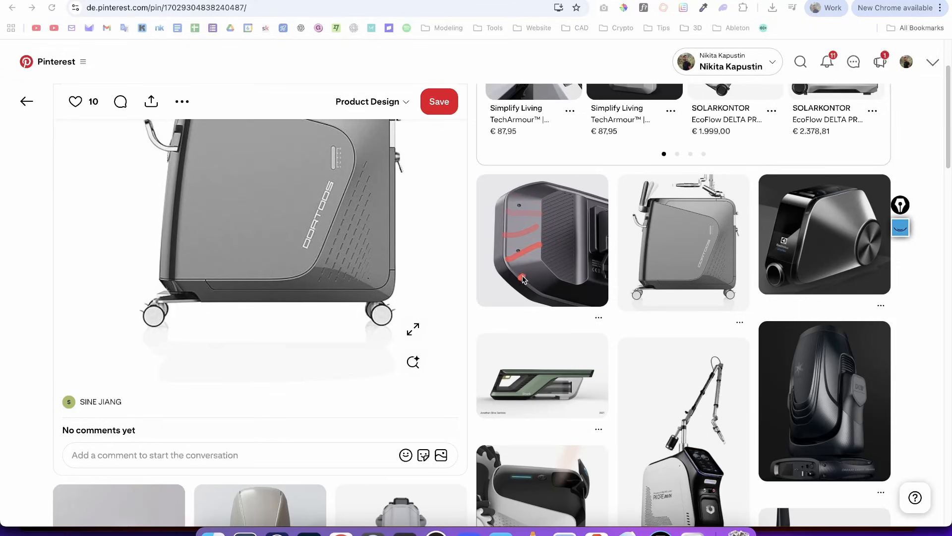
{"action": "left_click_drag", "start_coordinate": [557, 187], "coordinate": [557, 288]}
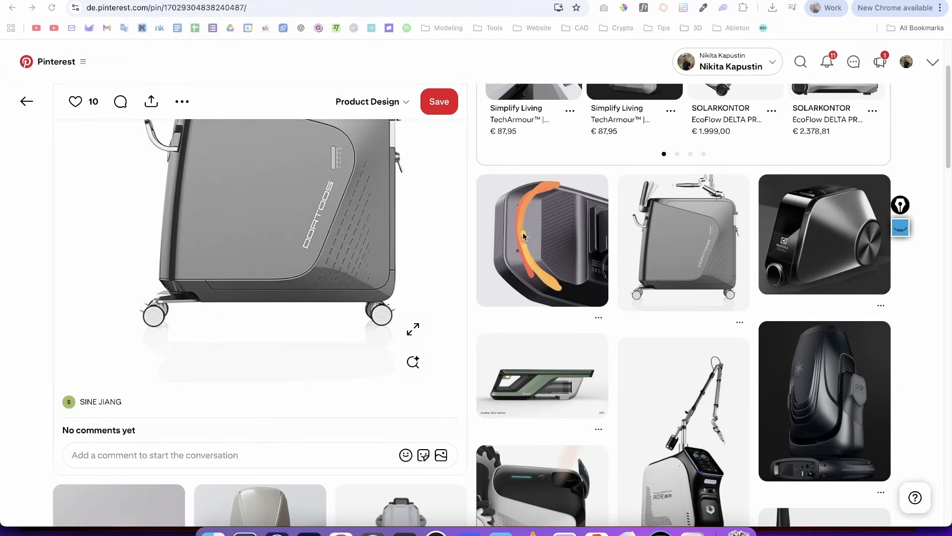
- Mark the perforated panel and black band on the white-and-black device reference, and circle the wind turbine image
{"action": "key", "text": "ctrl+Tab"}
{"action": "left_click_drag", "start_coordinate": [948, 123], "coordinate": [948, 173]}
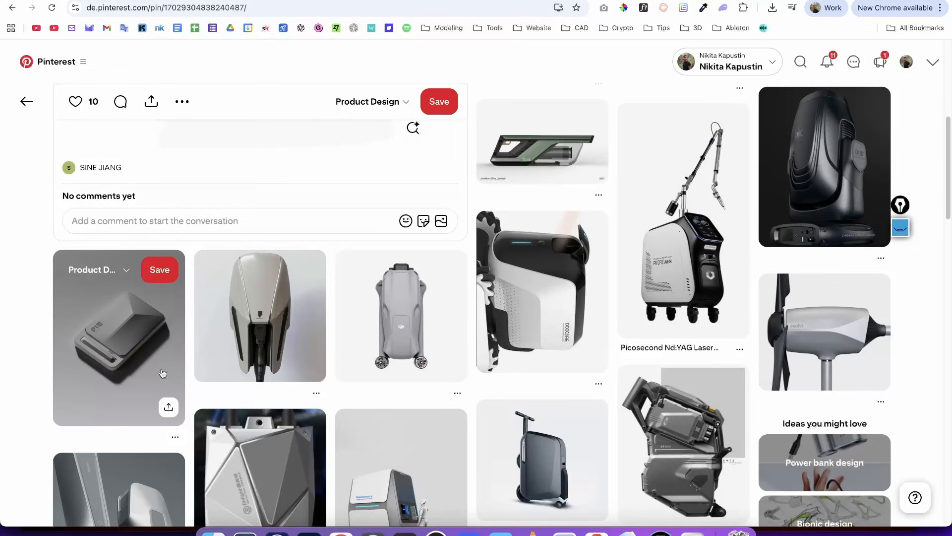
{"action": "key", "text": "ctrl+Tab"}
{"action": "left_click_drag", "start_coordinate": [499, 290], "coordinate": [541, 310]}
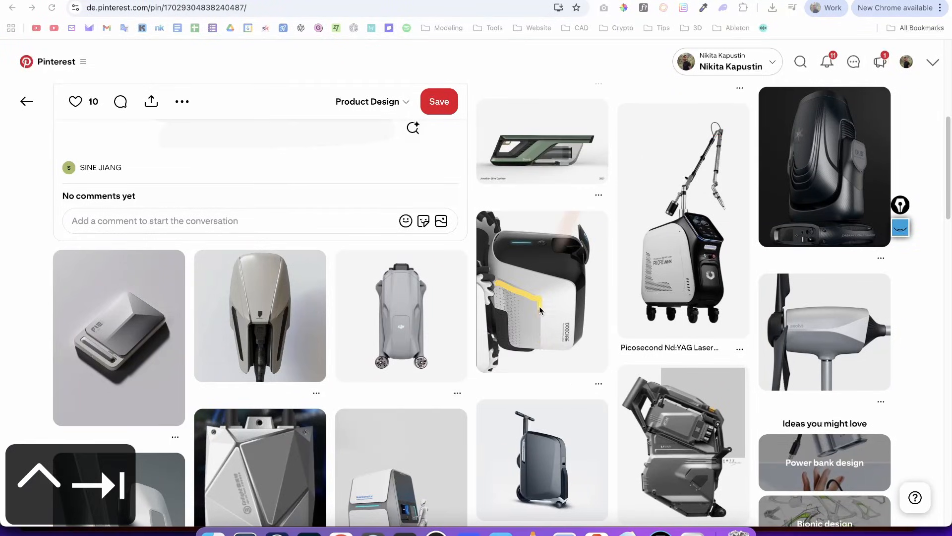
{"action": "left_click_drag", "start_coordinate": [495, 289], "coordinate": [503, 319]}
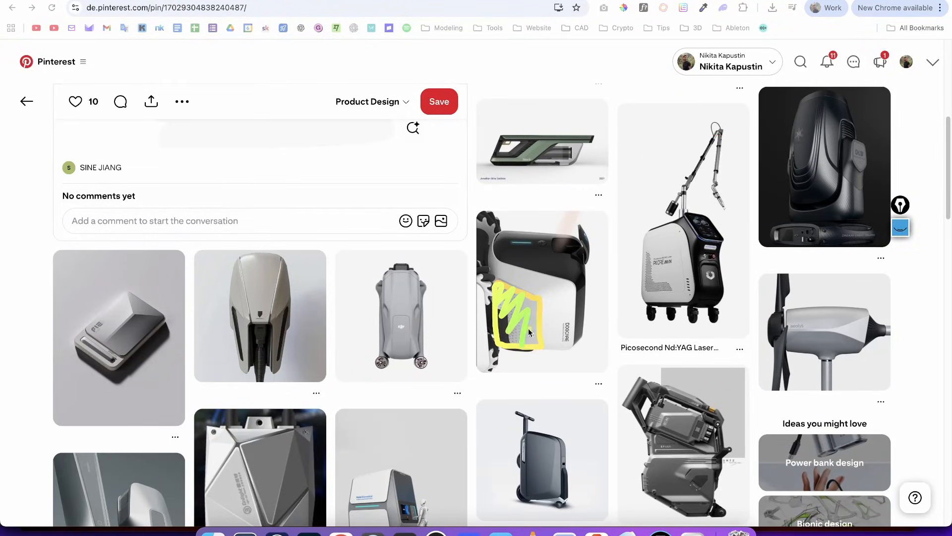
{"action": "mouse_move", "coordinate": [503, 237]}
{"action": "left_mouse_down"}
{"action": "mouse_move", "coordinate": [565, 281]}
{"action": "mouse_move", "coordinate": [585, 334]}
{"action": "left_mouse_up"}
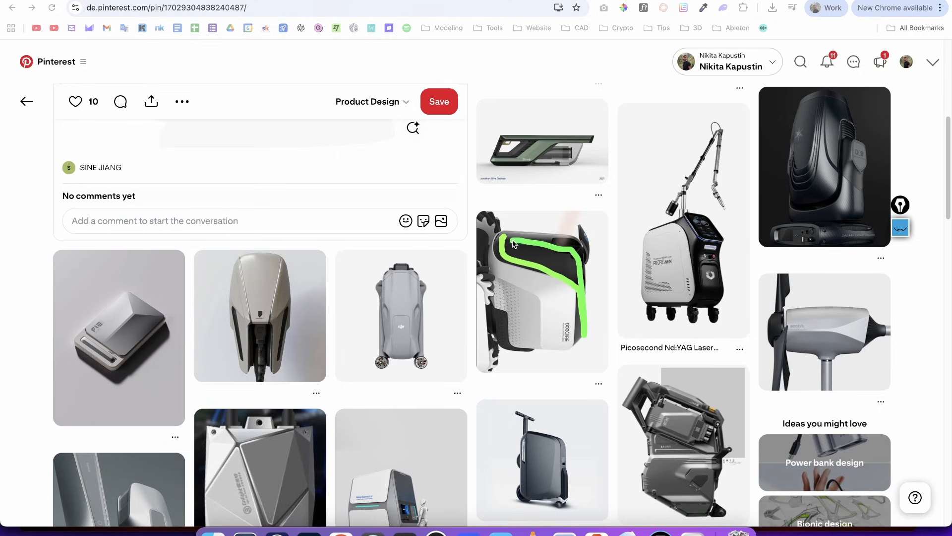
{"action": "mouse_move", "coordinate": [508, 278]}
{"action": "left_mouse_down"}
{"action": "mouse_move", "coordinate": [563, 284]}
{"action": "mouse_move", "coordinate": [567, 313]}
{"action": "left_mouse_up"}
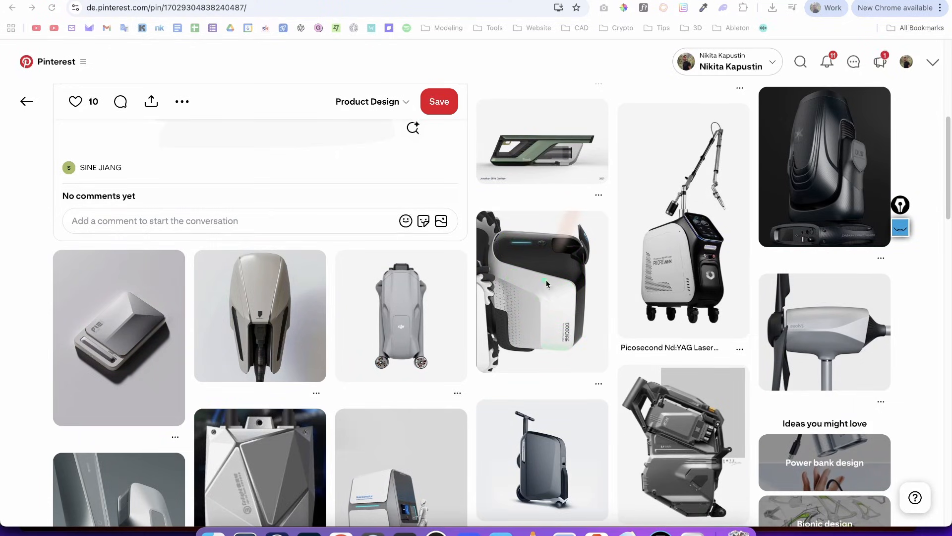
{"action": "mouse_move", "coordinate": [862, 311]}
{"action": "left_mouse_down"}
{"action": "mouse_move", "coordinate": [782, 302]}
{"action": "mouse_move", "coordinate": [835, 281]}
{"action": "left_mouse_up"}
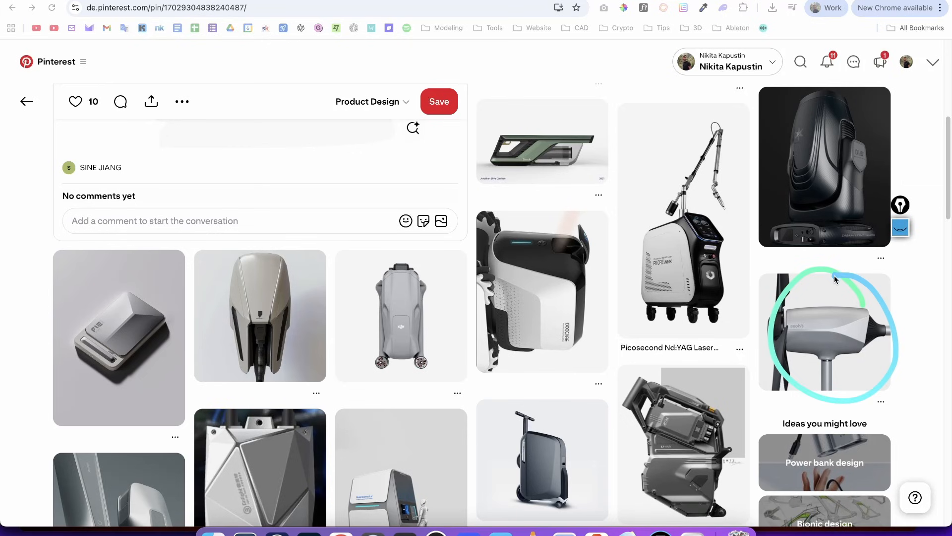
- Circle the grey mechanical equipment image among the related product-design references
{"action": "key", "text": "ctrl+Tab"}
{"action": "scroll", "coordinate": [947, 188], "scroll_direction": "down", "scroll_amount": 3}
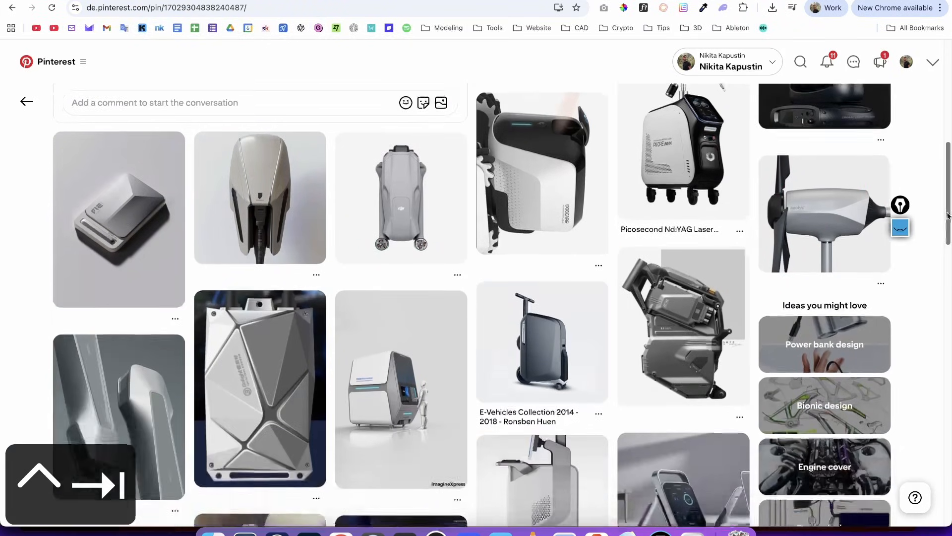
{"action": "key", "text": "ctrl+Tab"}
{"action": "mouse_move", "coordinate": [700, 227]}
{"action": "left_mouse_down"}
{"action": "mouse_move", "coordinate": [668, 219]}
{"action": "mouse_move", "coordinate": [624, 299]}
{"action": "mouse_move", "coordinate": [697, 392]}
{"action": "left_mouse_up"}
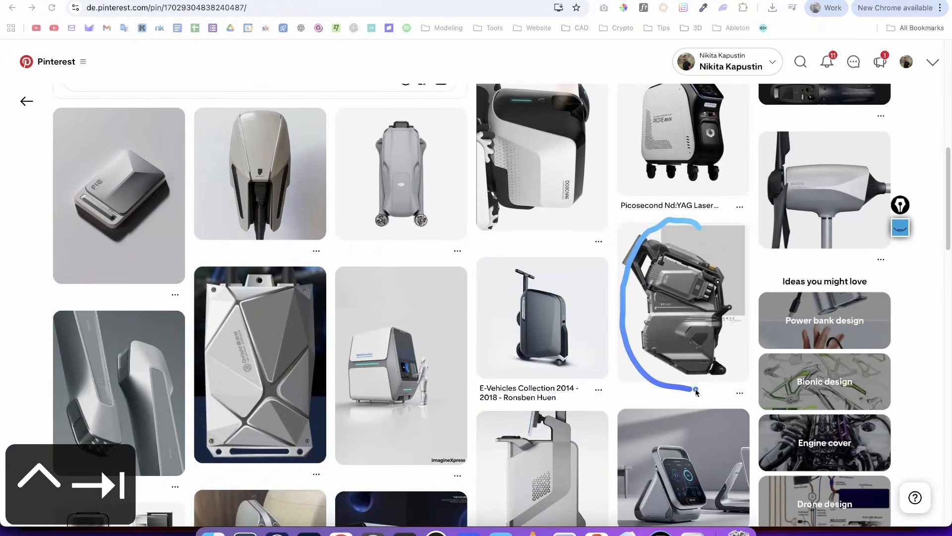
{"action": "mouse_move", "coordinate": [731, 270]}
{"action": "left_mouse_down"}
{"action": "mouse_move", "coordinate": [687, 229]}
{"action": "mouse_move", "coordinate": [633, 258]}
{"action": "left_mouse_up"}
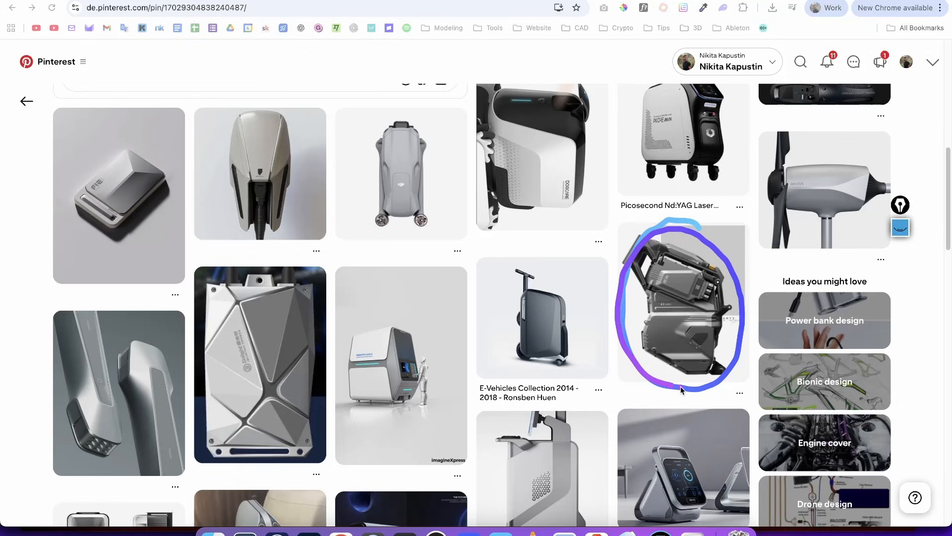
{"action": "left_click_drag", "start_coordinate": [681, 389], "coordinate": [714, 238]}
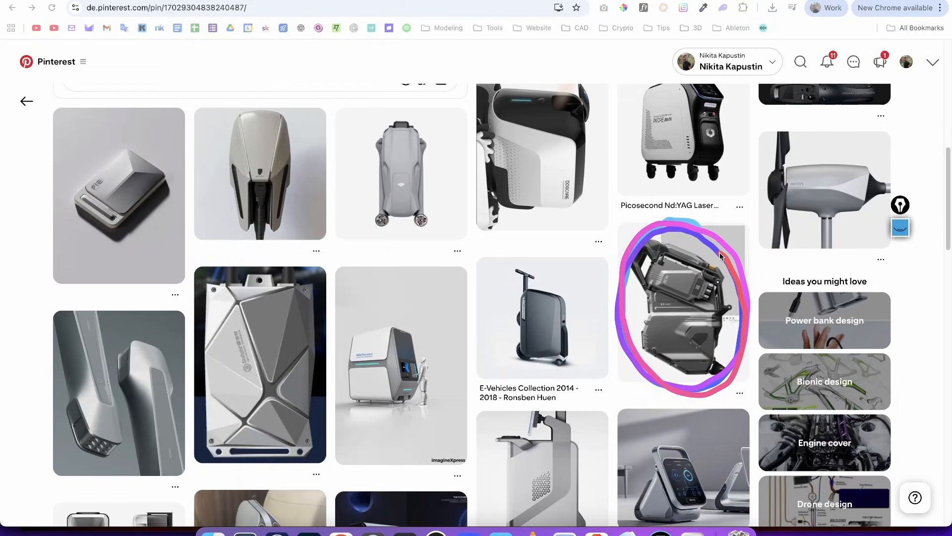
{"action": "mouse_move", "coordinate": [287, 259]}
{"action": "left_mouse_down"}
{"action": "mouse_move", "coordinate": [255, 486]}
{"action": "mouse_move", "coordinate": [291, 291]}
{"action": "left_mouse_up"}
{"action": "key", "text": "ctrl+Tab"}
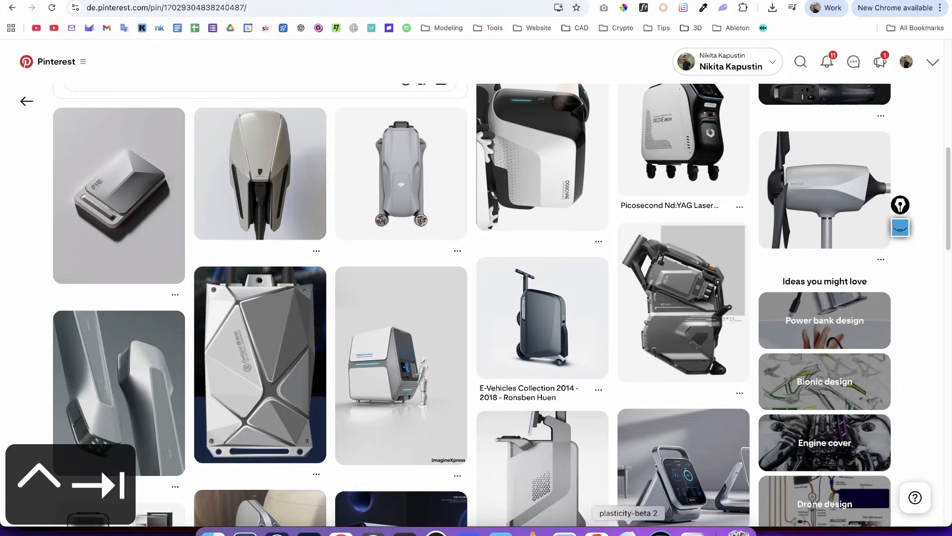
- Switch to Plasticity and examine the finished casing model from several angles
{"action": "left_click", "coordinate": [628, 532]}
{"action": "middle_click_drag", "start_coordinate": [570, 298], "coordinate": [581, 219]}
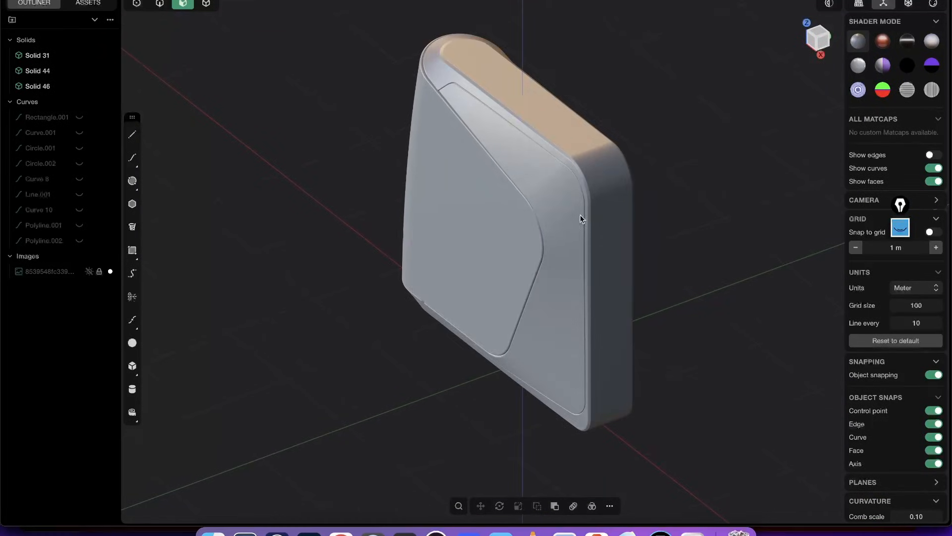
{"action": "middle_click_drag", "start_coordinate": [440, 334], "coordinate": [484, 301]}
- Switch to Chrome, open the Plasticity courses page and highlight the Black Weeks sale heading and its countdown
{"action": "left_click", "coordinate": [340, 533]}
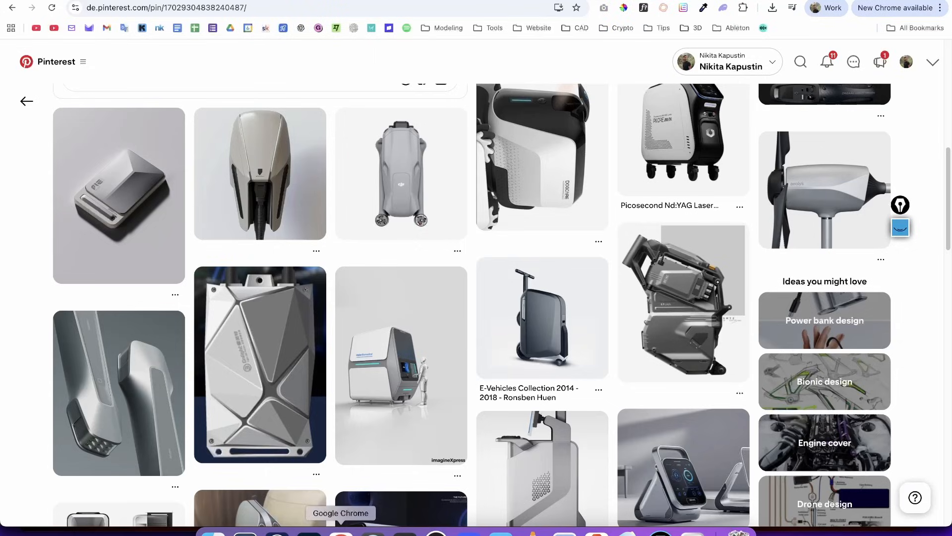
{"action": "left_click", "coordinate": [623, 0]}
{"action": "left_click", "coordinate": [516, 0]}
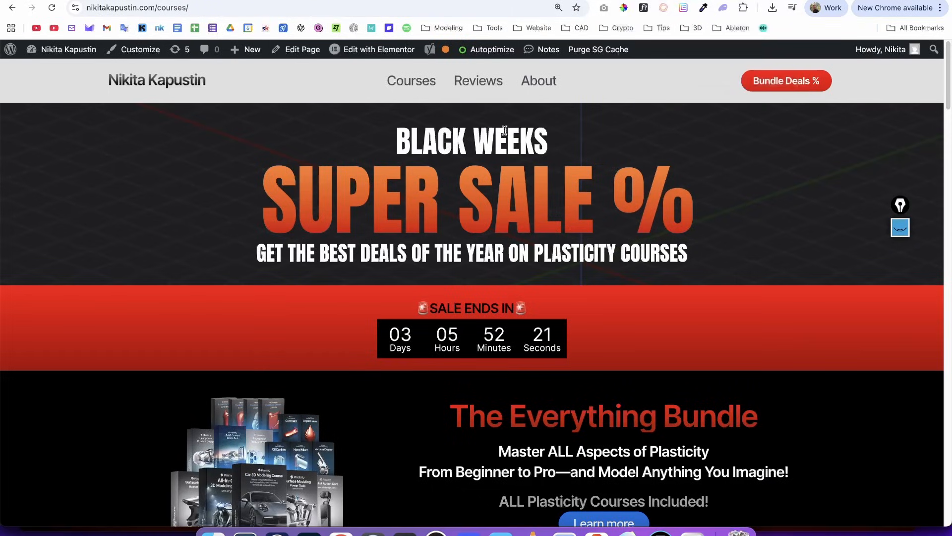
{"action": "left_click_drag", "start_coordinate": [391, 141], "coordinate": [541, 129]}
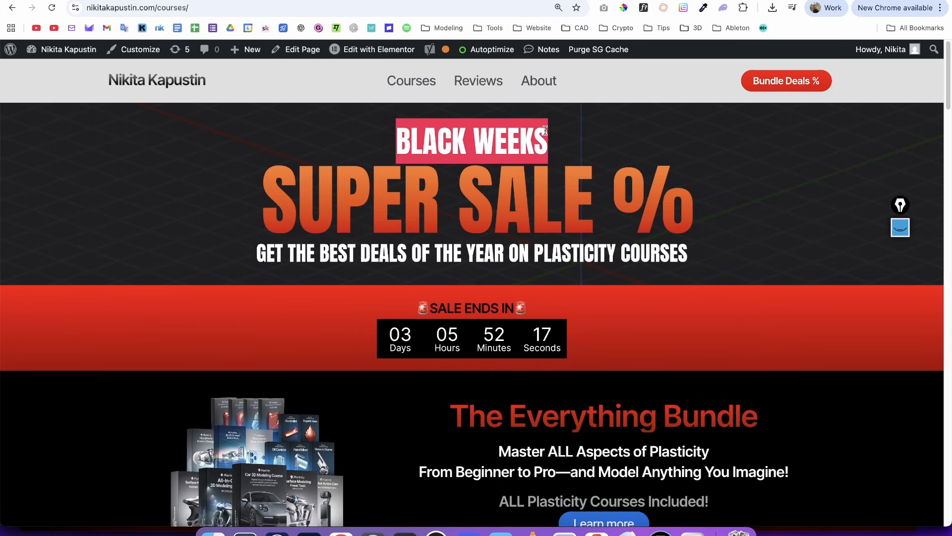
{"action": "left_click_drag", "start_coordinate": [269, 194], "coordinate": [552, 214]}
{"action": "left_click_drag", "start_coordinate": [419, 306], "coordinate": [472, 310]}
{"action": "left_click_drag", "start_coordinate": [381, 337], "coordinate": [437, 338]}
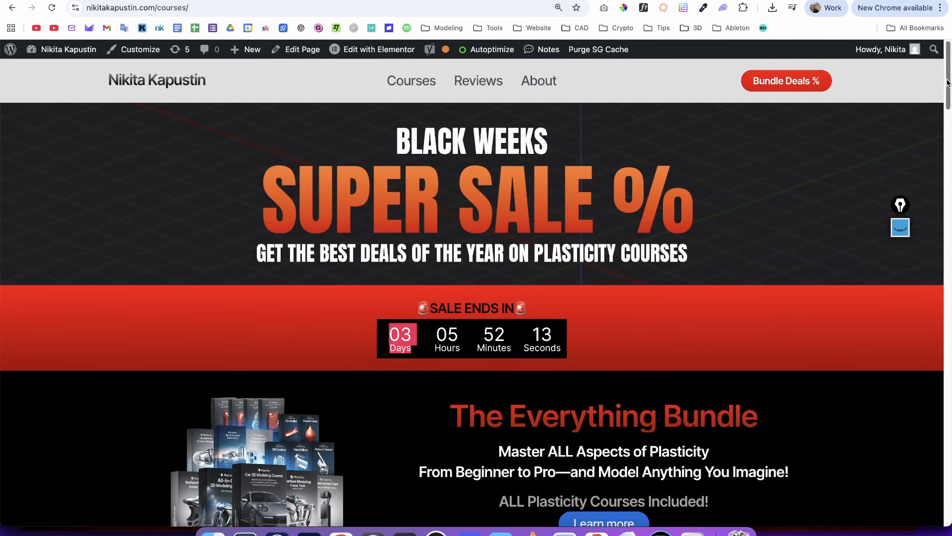
- Examine the course bundles and individual Plasticity courses with their sale prices
{"action": "scroll", "coordinate": [945, 62], "scroll_direction": "down", "scroll_amount": 3}
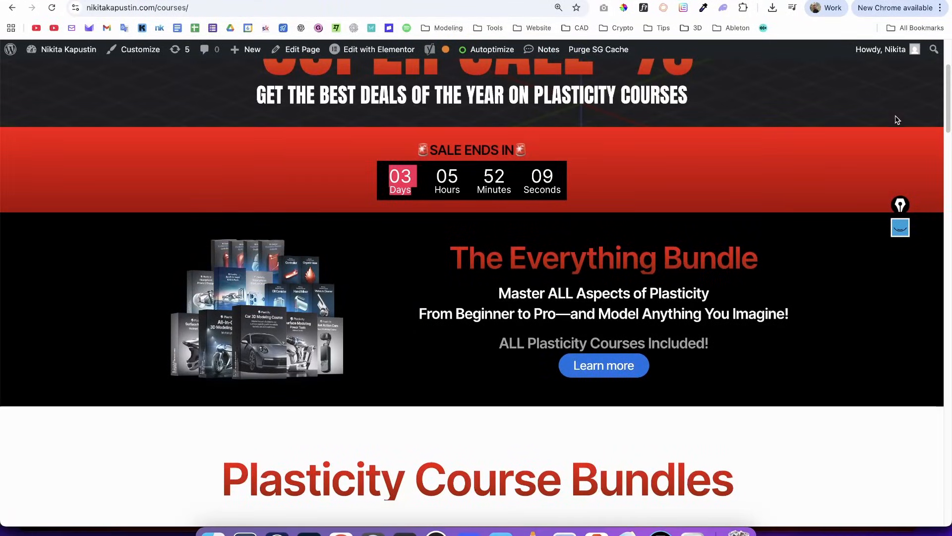
{"action": "left_click_drag", "start_coordinate": [948, 88], "coordinate": [860, 346]}
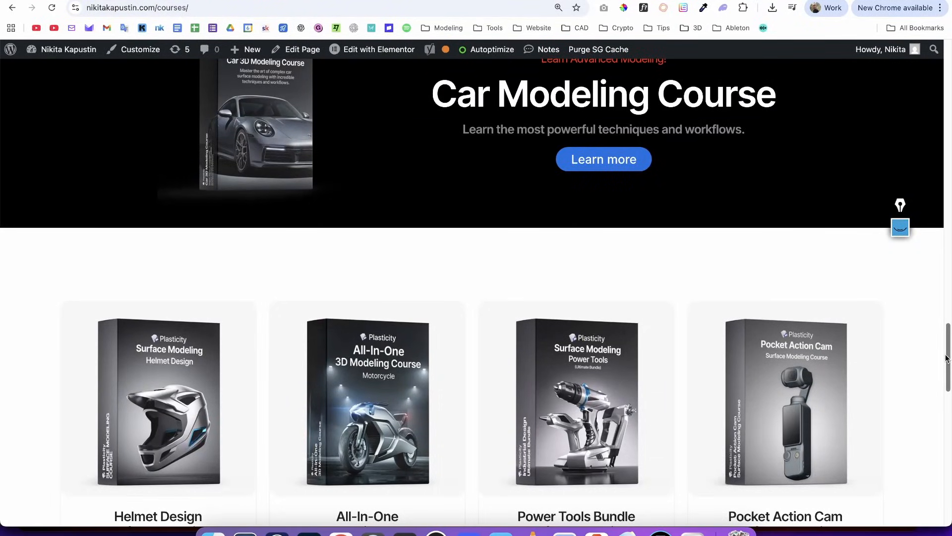
{"action": "left_click_drag", "start_coordinate": [946, 356], "coordinate": [946, 337]}
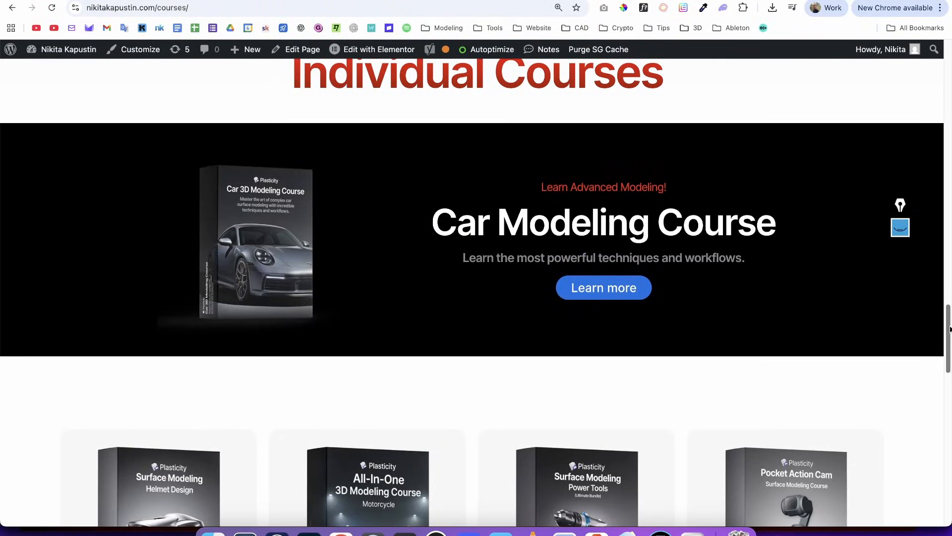
{"action": "left_click_drag", "start_coordinate": [950, 329], "coordinate": [927, 368]}
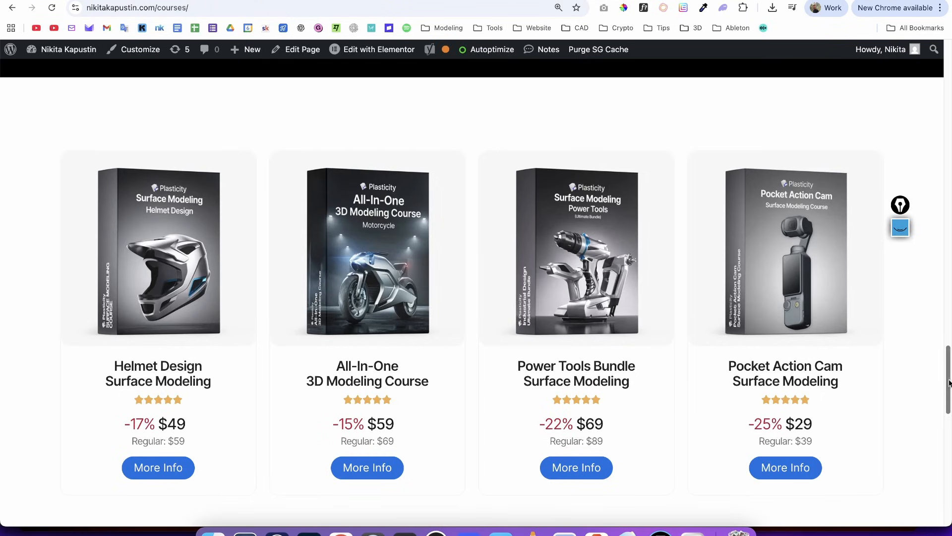
{"action": "left_click_drag", "start_coordinate": [947, 387], "coordinate": [857, 82]}
{"action": "key", "text": "ctrl+Tab"}
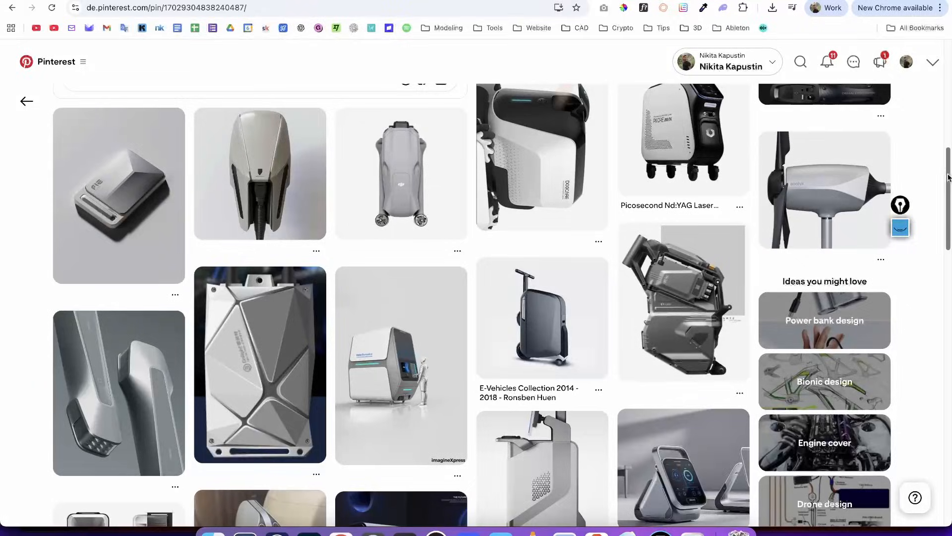
{"action": "left_click_drag", "start_coordinate": [948, 177], "coordinate": [878, 93]}
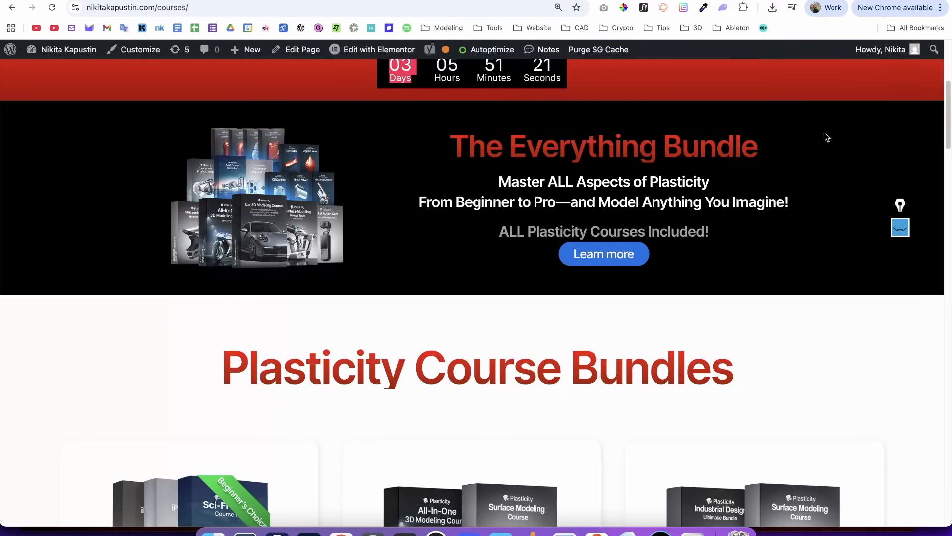
{"action": "left_click_drag", "start_coordinate": [949, 104], "coordinate": [903, 78]}
- Switch back to Plasticity and examine the finished casing's side panel and edges from different angles
{"action": "left_click", "coordinate": [628, 533]}
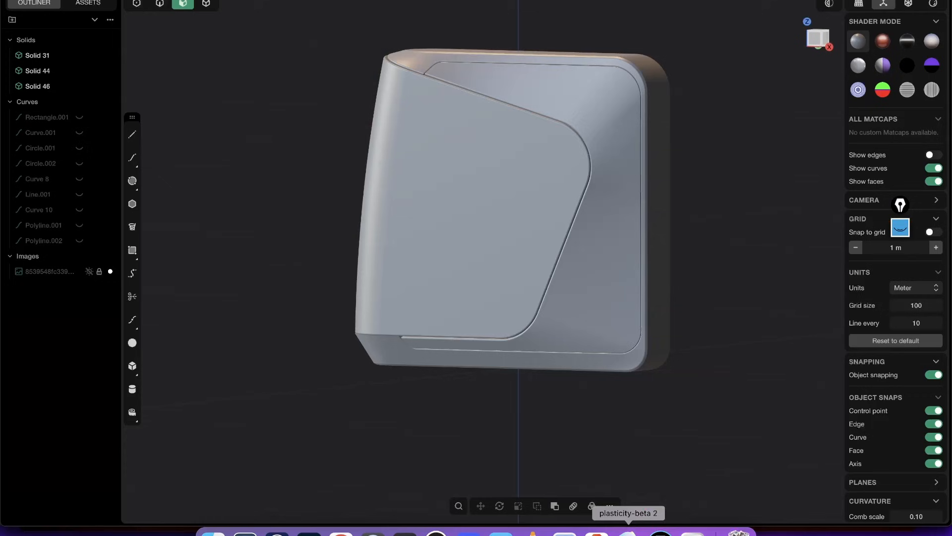
{"action": "middle_click_drag", "start_coordinate": [613, 240], "coordinate": [538, 316]}
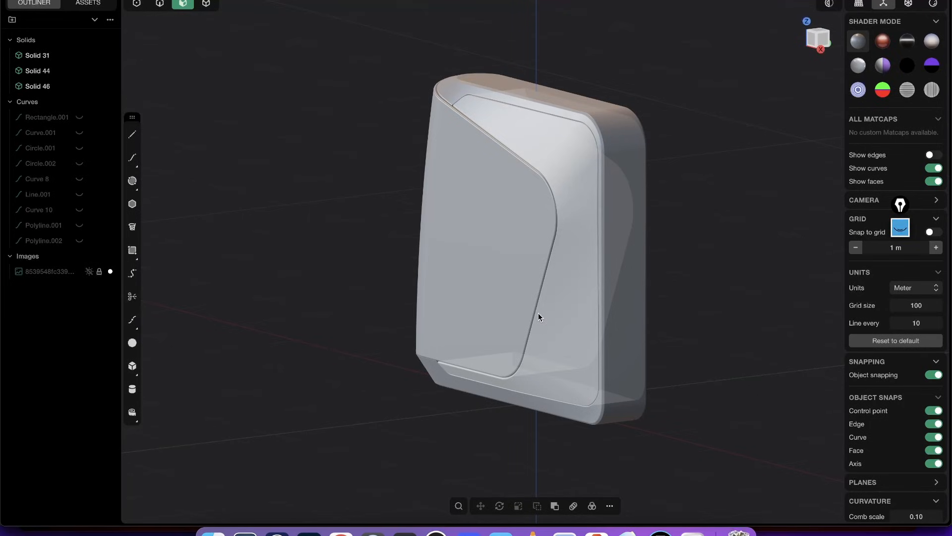
{"action": "middle_click_drag", "start_coordinate": [601, 197], "coordinate": [555, 242]}
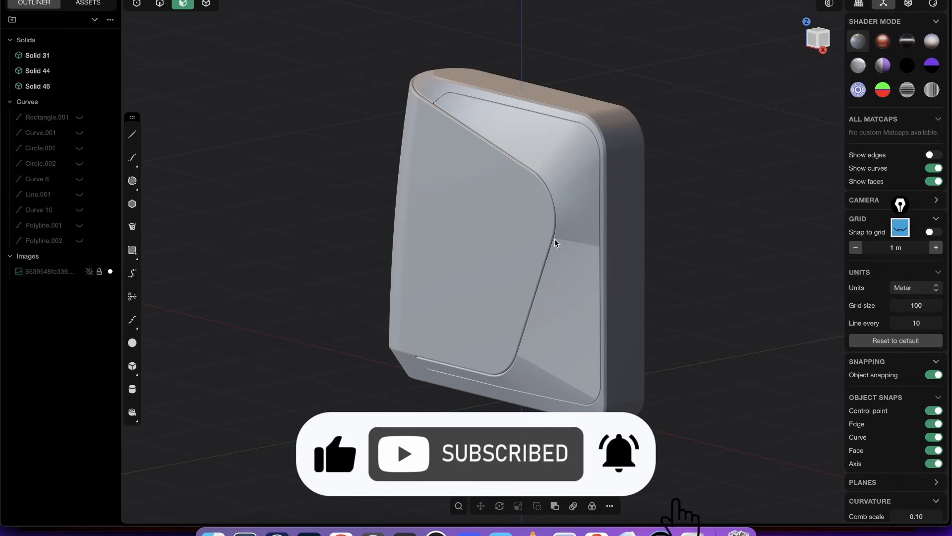
- Create a new file and delete the default cube to leave an empty scene
{"action": "key", "text": "super+n"}
{"action": "left_click", "coordinate": [463, 284]}
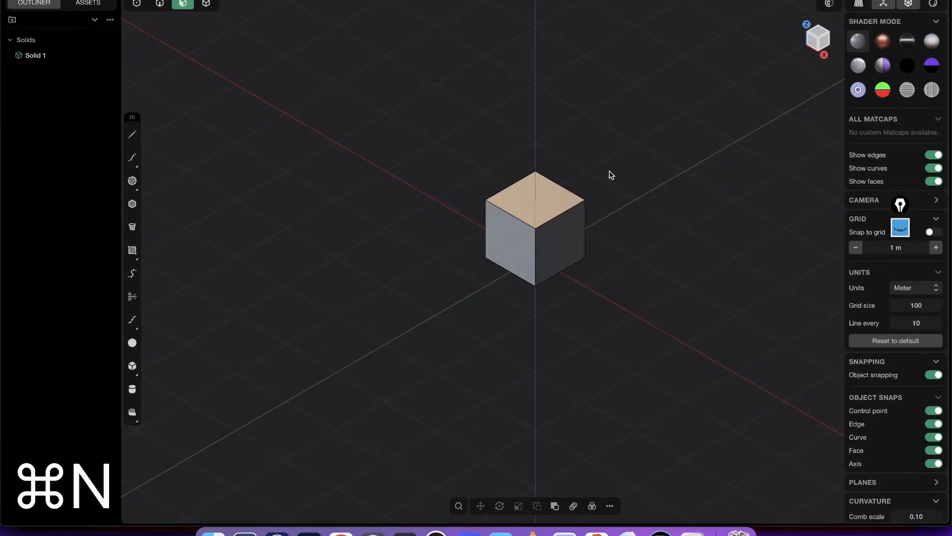
{"action": "key", "text": "Tab"}
{"action": "key", "text": "x"}
{"action": "key", "text": "super+z"}
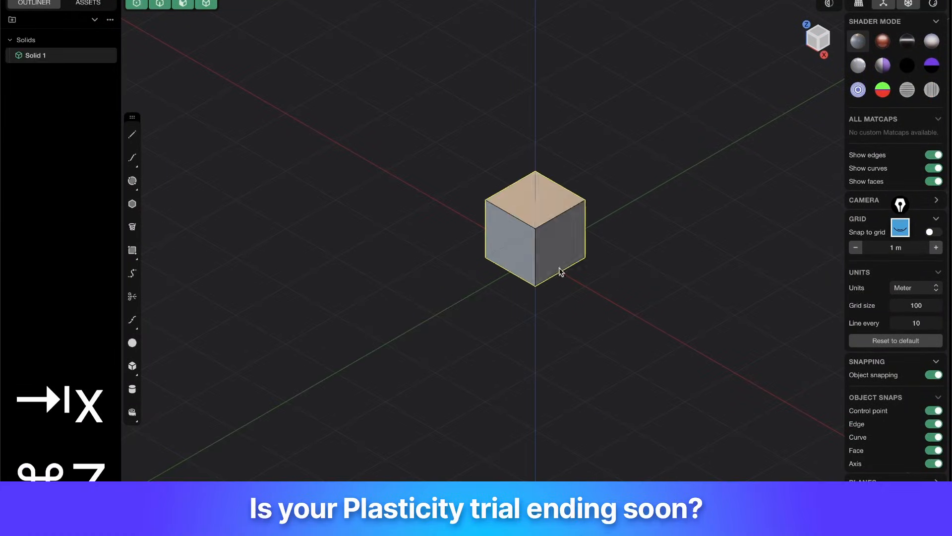
{"action": "key", "text": "x"}
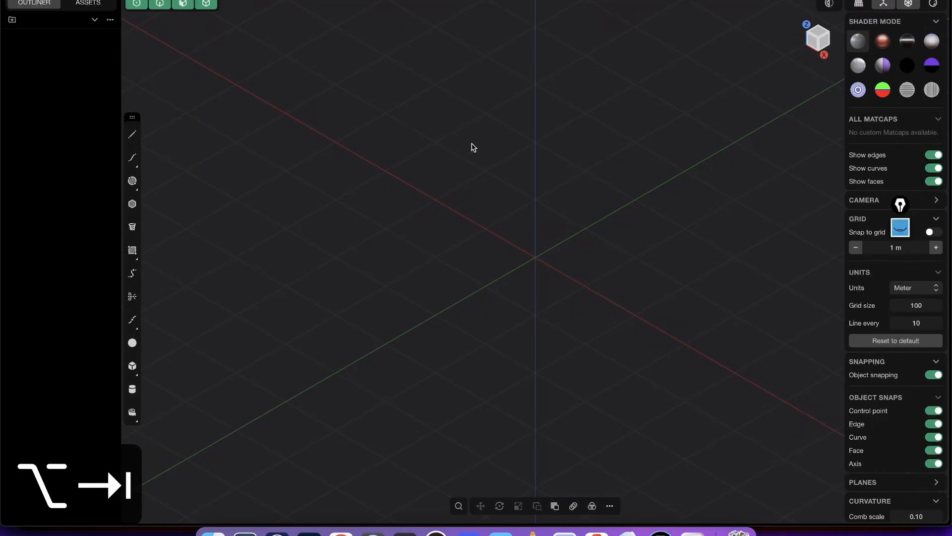
- Import the wheeled casing reference image and view it straight on from the Front
{"action": "left_click", "coordinate": [45, 0]}
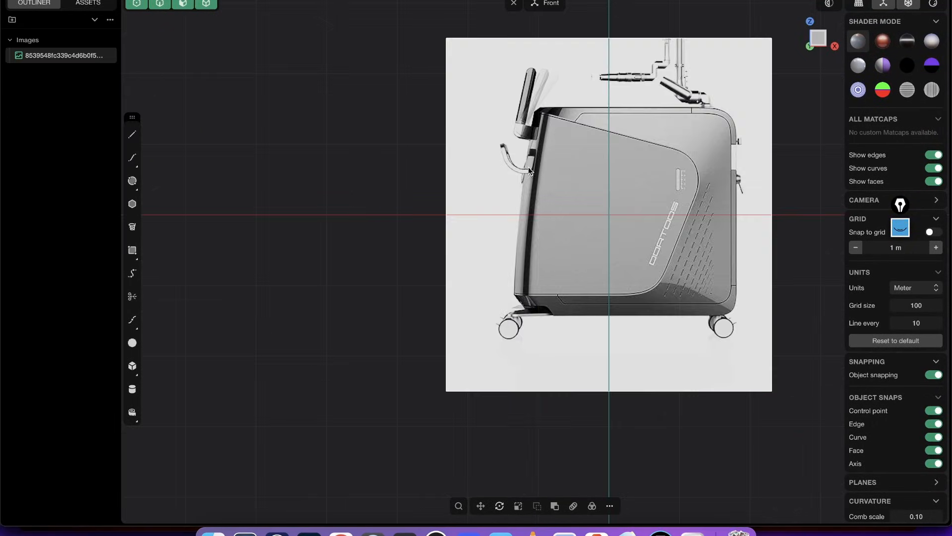
{"action": "right_click_drag", "start_coordinate": [528, 167], "coordinate": [440, 272]}
{"action": "right_click_drag", "start_coordinate": [514, 247], "coordinate": [569, 142]}
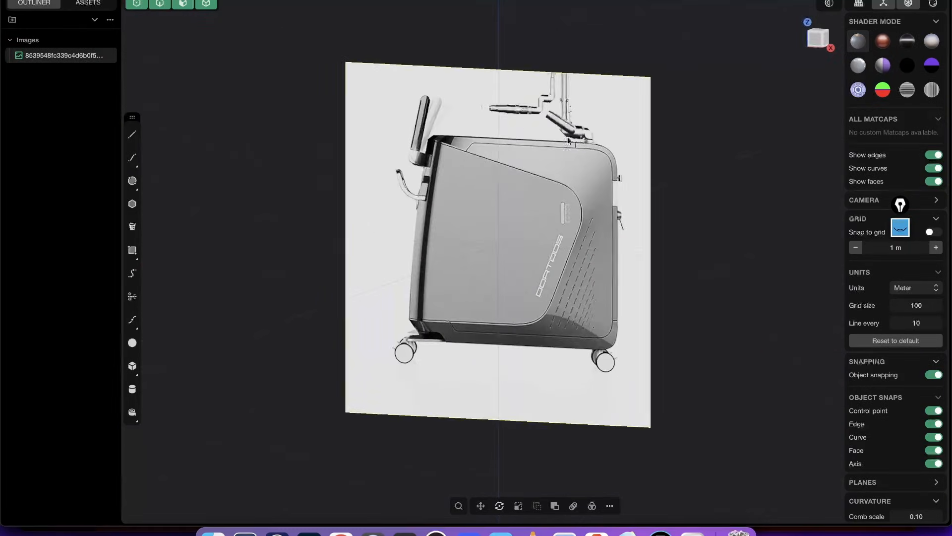
{"action": "left_click", "coordinate": [812, 47]}
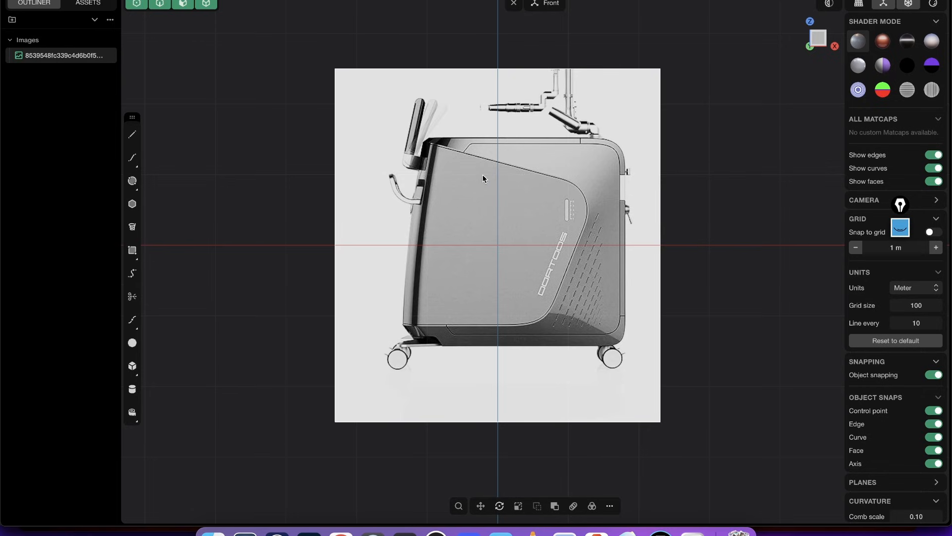
{"action": "right_click_drag", "start_coordinate": [483, 174], "coordinate": [513, 243]}
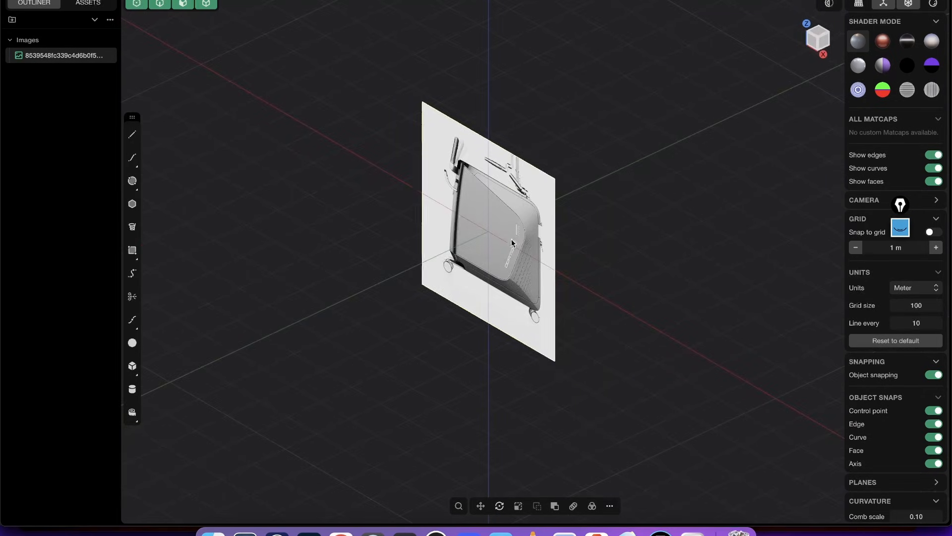
{"action": "left_click", "coordinate": [813, 46]}
{"action": "scroll", "coordinate": [491, 175], "scroll_direction": "up", "scroll_amount": 3}
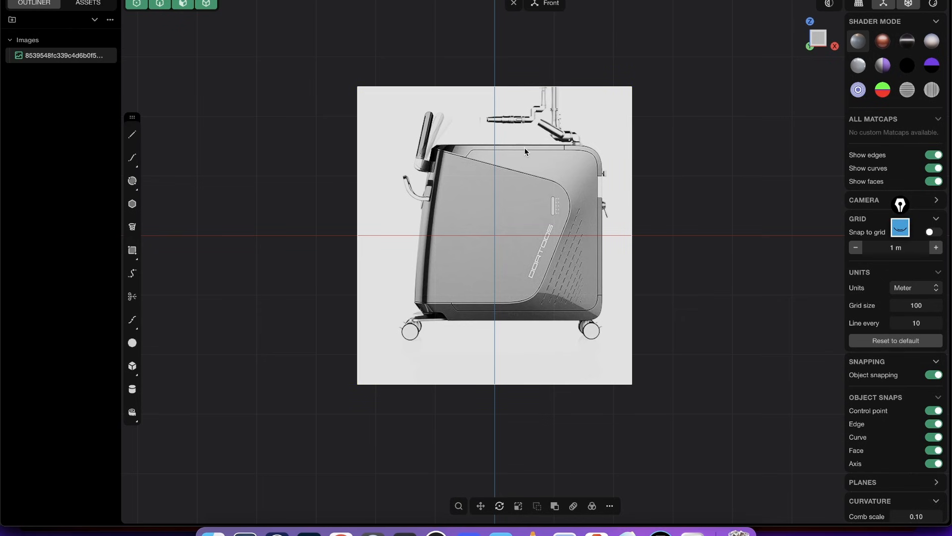
- Move the reference image up about 1.5 m so the casing's bottom edge sits on the X axis
{"action": "key", "text": "g"}
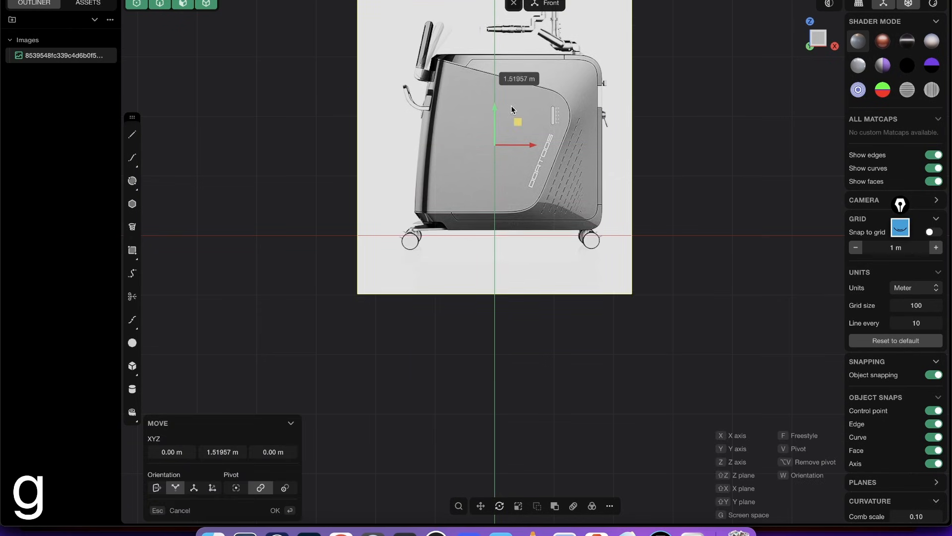
{"action": "scroll", "coordinate": [505, 198], "scroll_direction": "up", "scroll_amount": 7}
{"action": "middle_click_drag", "start_coordinate": [527, 136], "coordinate": [418, 246]}
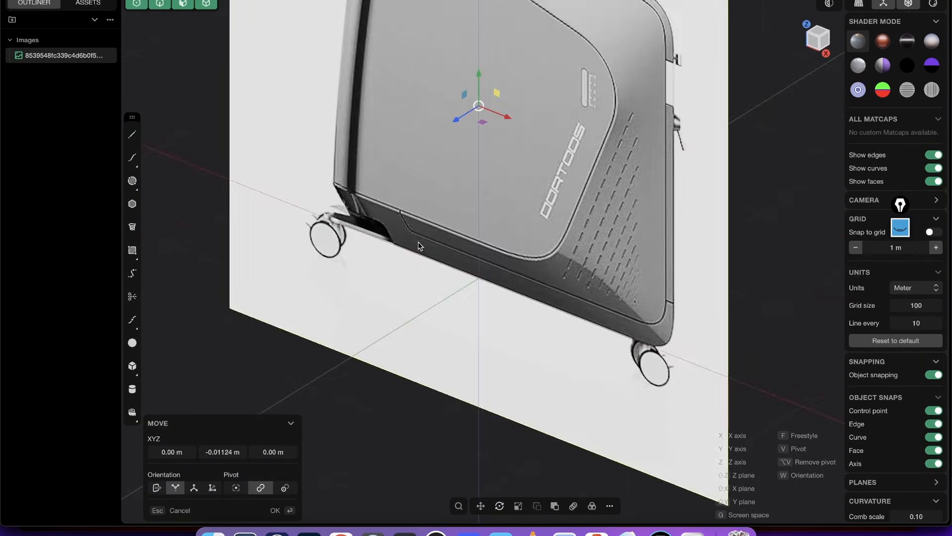
- Push the reference image back along its depth axis, well behind the origin
{"action": "scroll", "coordinate": [483, 150], "scroll_direction": "down", "scroll_amount": 8}
{"action": "left_click_drag", "start_coordinate": [454, 165], "coordinate": [654, 46]}
{"action": "middle_click_drag", "start_coordinate": [654, 45], "coordinate": [565, 147], "text": "shift"}
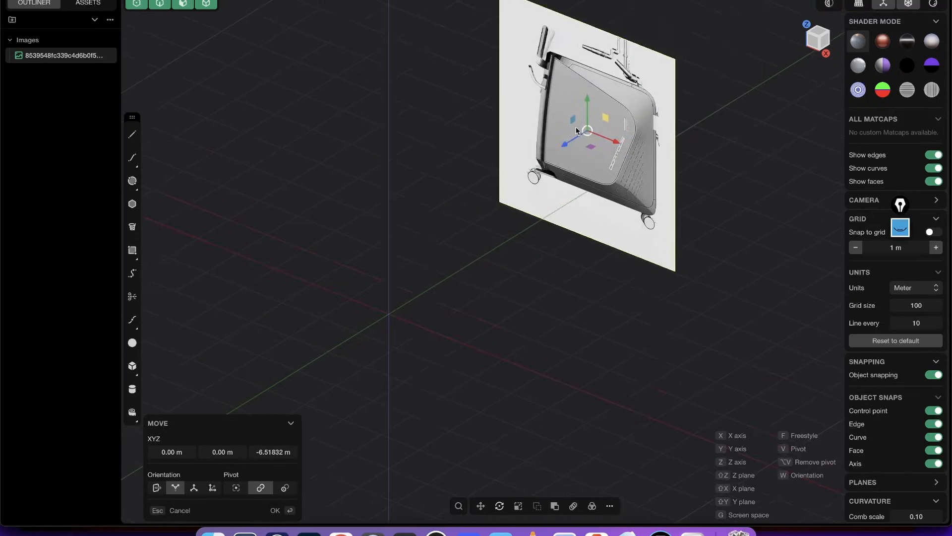
{"action": "left_click_drag", "start_coordinate": [565, 146], "coordinate": [595, 130]}
{"action": "middle_click_drag", "start_coordinate": [614, 136], "coordinate": [633, 128]}
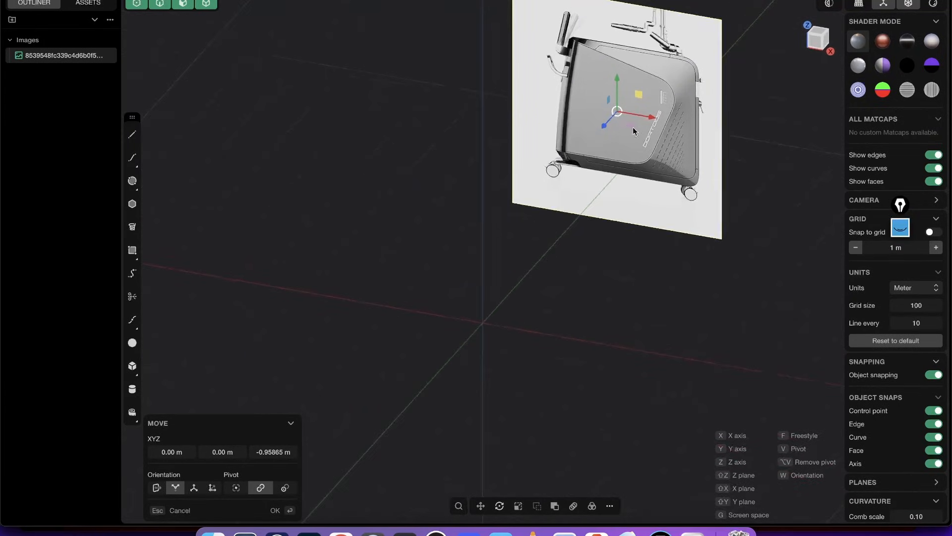
{"action": "key", "text": "Return"}
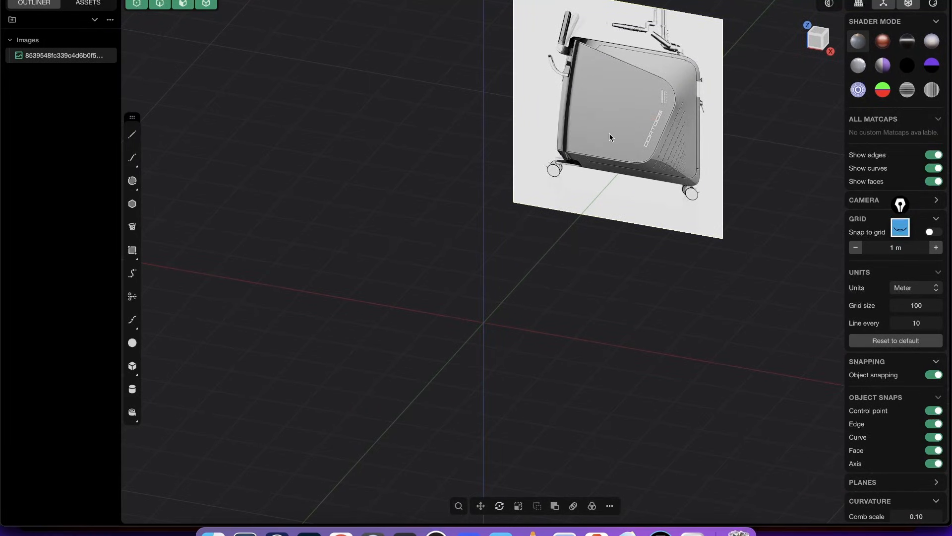
- Set the reference image material's opacity to 0.3
{"action": "key", "text": "m"}
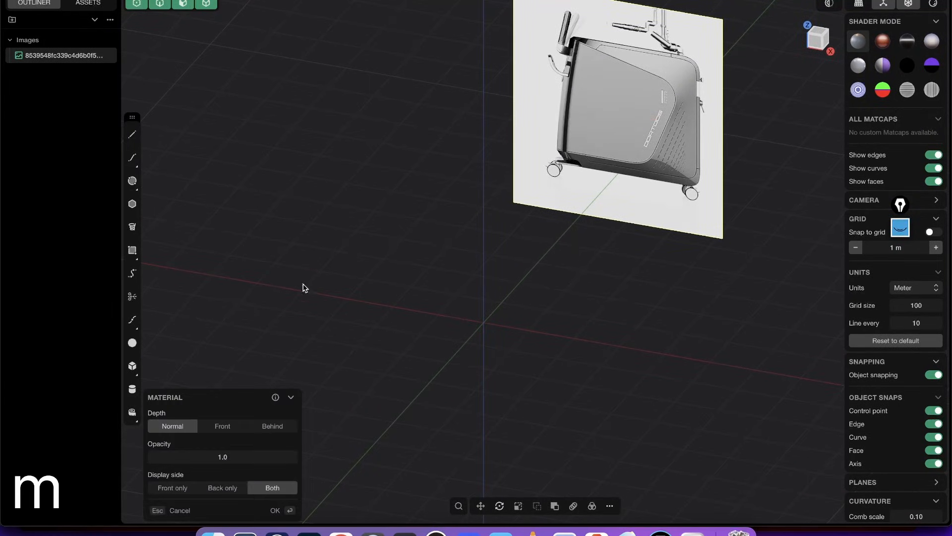
{"action": "left_click", "coordinate": [227, 454]}
{"action": "type", "text": "."}
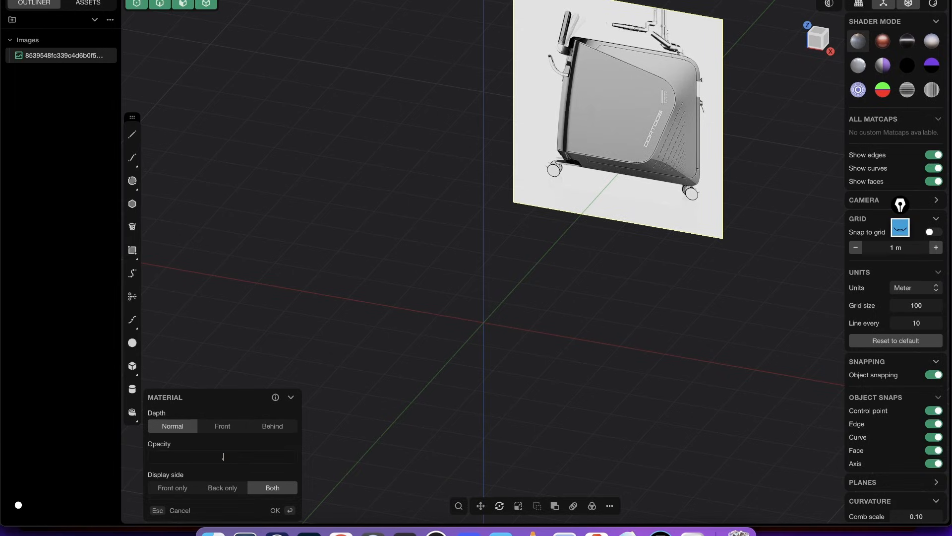
{"action": "type", "text": "3"}
{"action": "key", "text": "Return"}
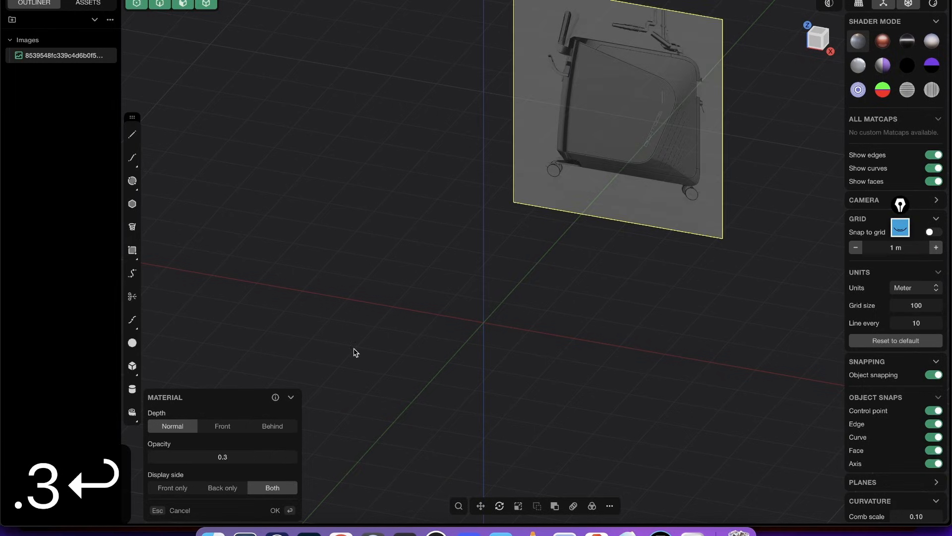
{"action": "left_click", "coordinate": [275, 510]}
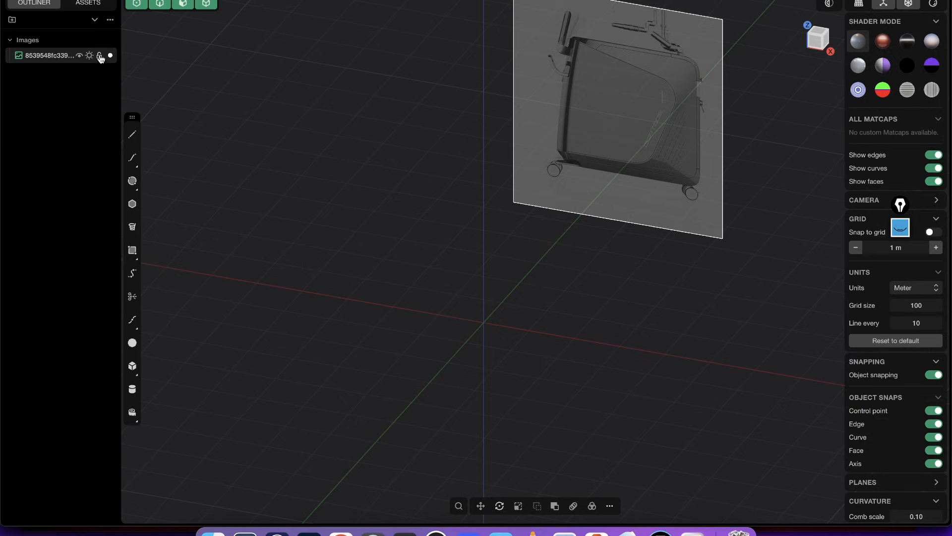
- Lock the reference image and return to the Front view
{"action": "left_click", "coordinate": [99, 56]}
{"action": "mouse_move", "coordinate": [537, 130]}
{"action": "middle_mouse_down"}
{"action": "mouse_move", "coordinate": [611, 97]}
{"action": "mouse_move", "coordinate": [630, 111]}
{"action": "mouse_move", "coordinate": [474, 199]}
{"action": "mouse_move", "coordinate": [523, 171]}
{"action": "mouse_move", "coordinate": [481, 174]}
{"action": "middle_mouse_up"}
{"action": "left_click", "coordinate": [816, 39]}
{"action": "scroll", "coordinate": [576, 88], "scroll_direction": "up", "scroll_amount": 5}
- Annotate the reference with the screen pen, tracing the side panel outline, surrounding transition surface and front edge, and circling its two end corners
{"action": "key", "text": "ctrl+shift+1"}
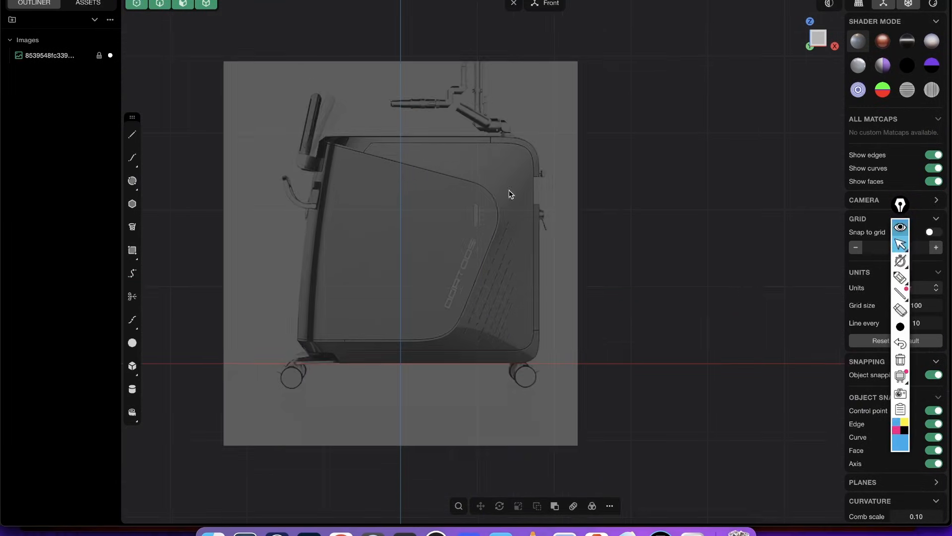
{"action": "scroll", "coordinate": [501, 209], "scroll_direction": "up", "scroll_amount": 2}
{"action": "middle_click_drag", "start_coordinate": [518, 228], "coordinate": [586, 223], "text": "shift"}
{"action": "scroll", "coordinate": [532, 204], "scroll_direction": "up", "scroll_amount": 2}
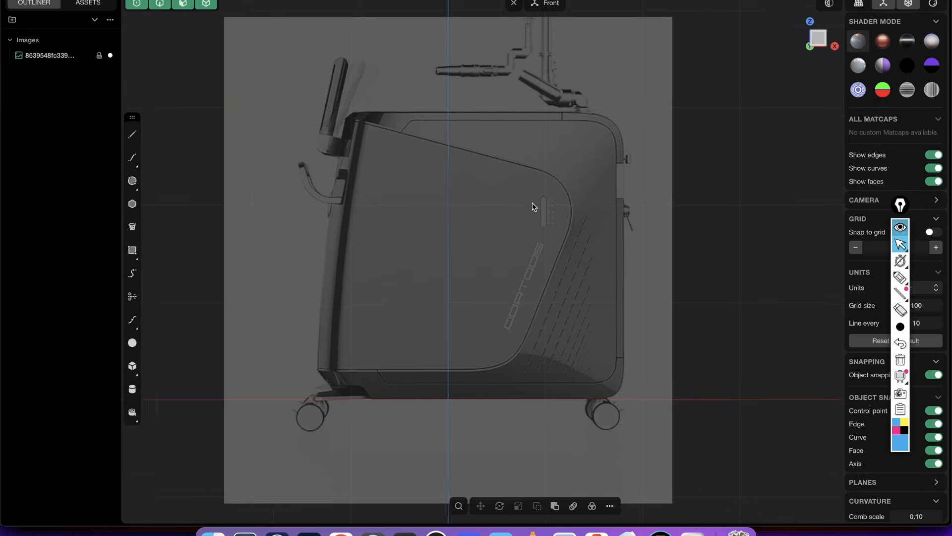
{"action": "left_click", "coordinate": [903, 281]}
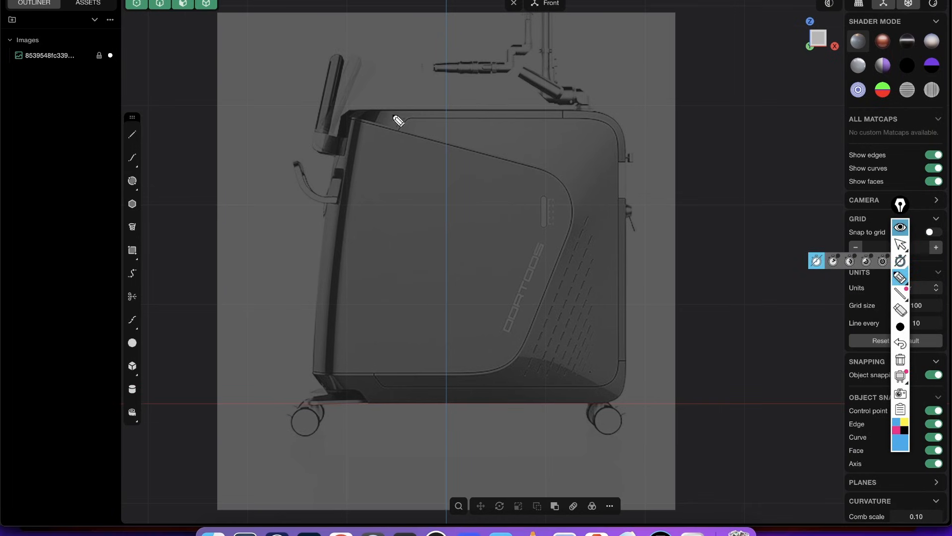
{"action": "left_click_drag", "start_coordinate": [343, 114], "coordinate": [405, 132]}
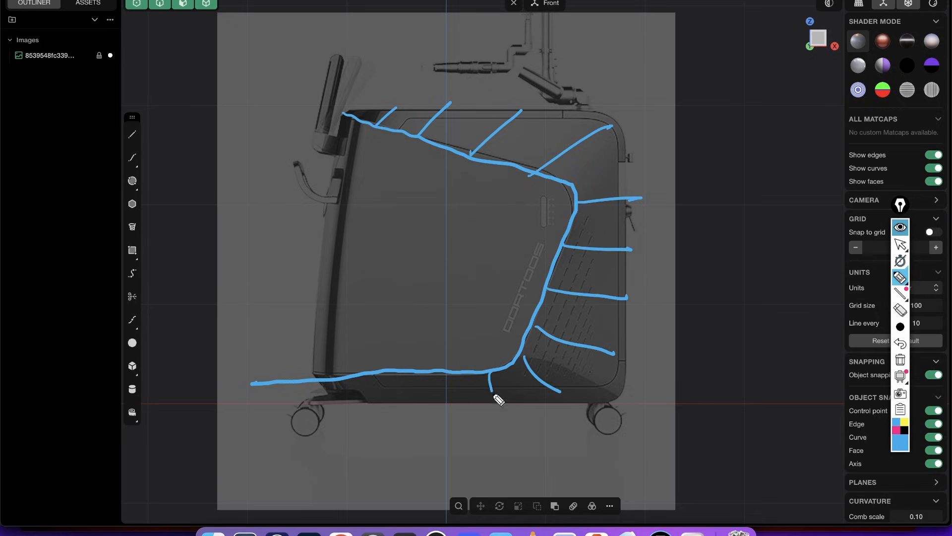
{"action": "left_click_drag", "start_coordinate": [410, 373], "coordinate": [410, 401]}
{"action": "mouse_move", "coordinate": [343, 391]}
{"action": "left_mouse_down"}
{"action": "mouse_move", "coordinate": [421, 389]}
{"action": "mouse_move", "coordinate": [565, 326]}
{"action": "mouse_move", "coordinate": [495, 132]}
{"action": "mouse_move", "coordinate": [408, 117]}
{"action": "left_mouse_up"}
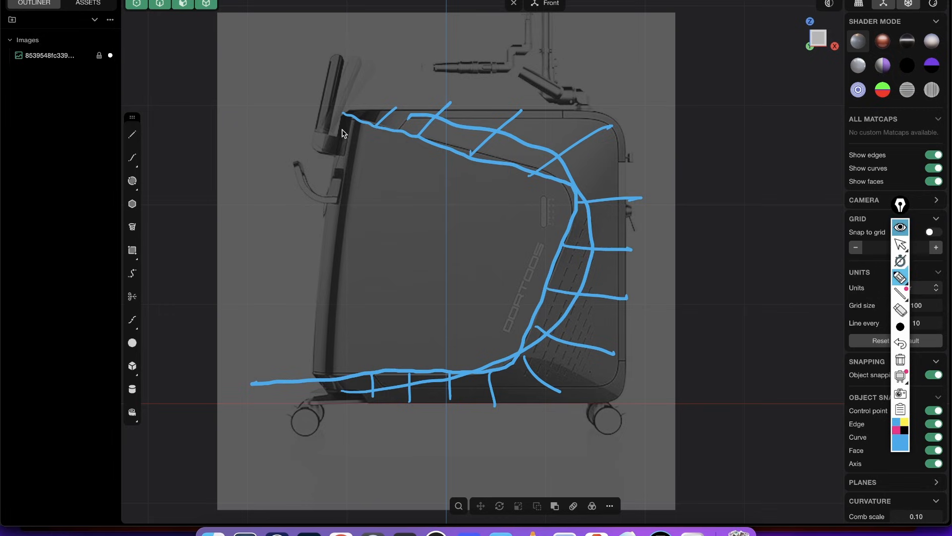
{"action": "mouse_move", "coordinate": [343, 137]}
{"action": "left_mouse_down"}
{"action": "mouse_move", "coordinate": [323, 227]}
{"action": "mouse_move", "coordinate": [314, 389]}
{"action": "mouse_move", "coordinate": [315, 374]}
{"action": "mouse_move", "coordinate": [372, 382]}
{"action": "left_mouse_up"}
{"action": "mouse_move", "coordinate": [370, 92]}
{"action": "left_mouse_down"}
{"action": "mouse_move", "coordinate": [340, 155]}
{"action": "mouse_move", "coordinate": [382, 86]}
{"action": "left_mouse_up"}
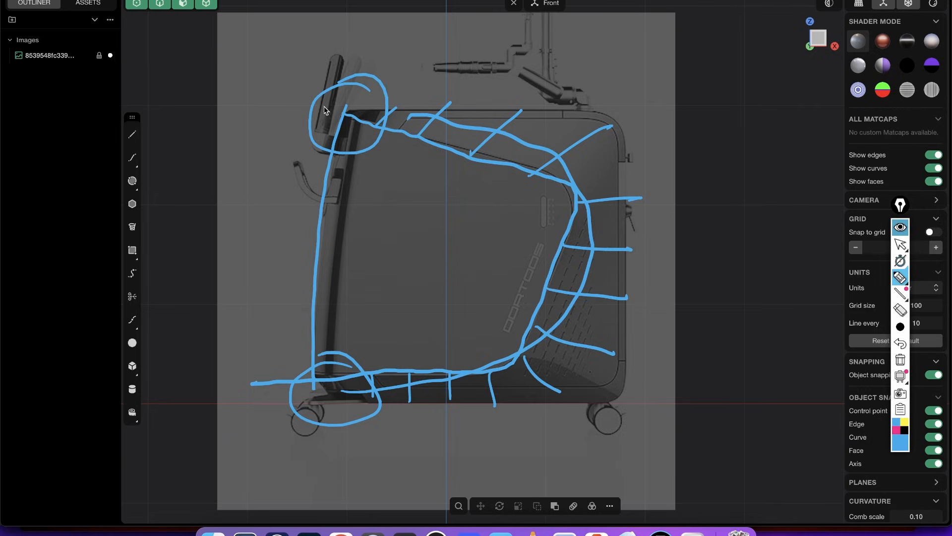
{"action": "left_click_drag", "start_coordinate": [263, 84], "coordinate": [235, 133]}
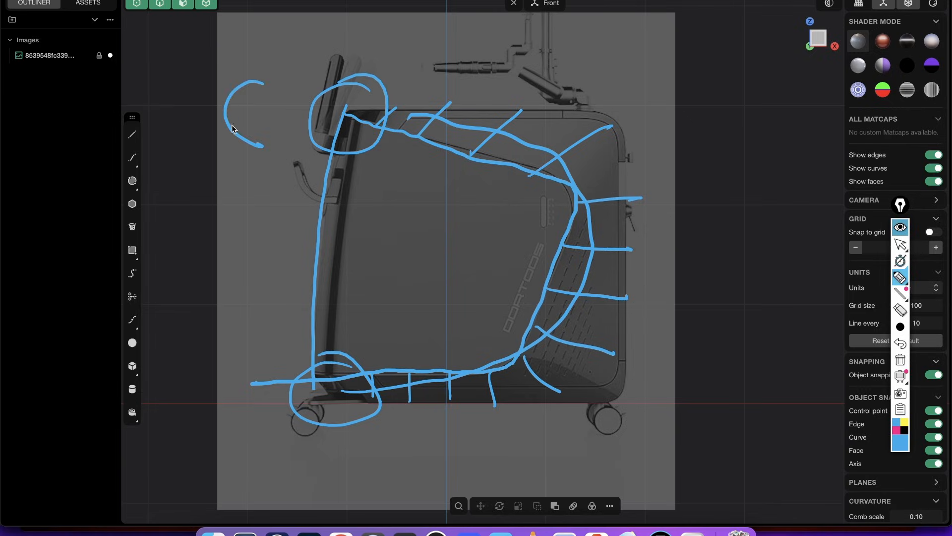
- Clear all pen annotations and collapse the annotation toolbar
{"action": "left_click", "coordinate": [900, 359]}
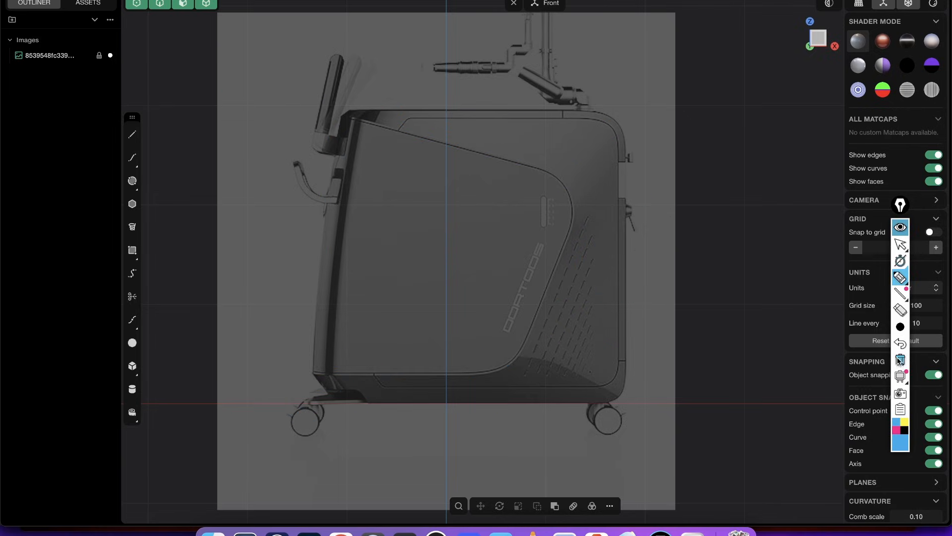
{"action": "left_click", "coordinate": [901, 260]}
{"action": "middle_click_drag", "start_coordinate": [615, 188], "coordinate": [628, 197], "text": "shift"}
{"action": "left_click", "coordinate": [901, 228]}
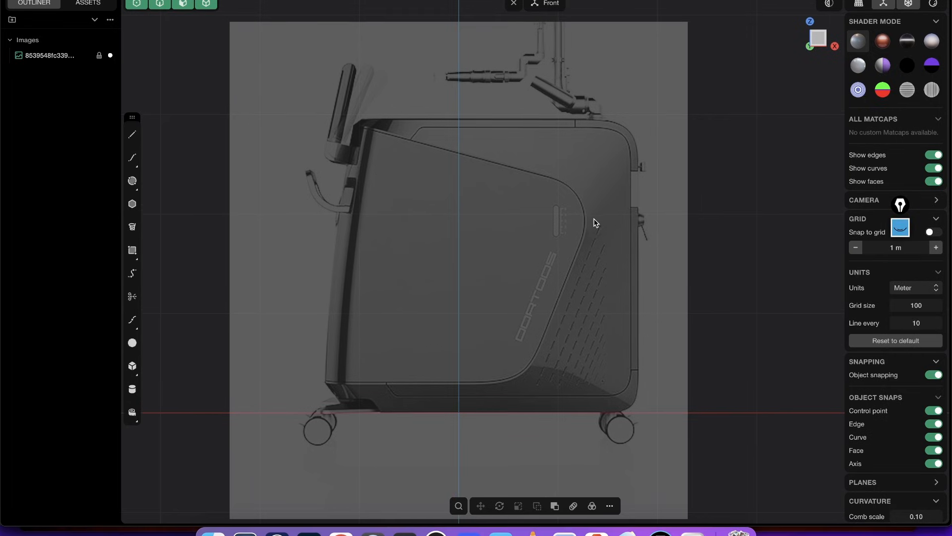
- Draw a corner rectangle enclosing the casing body, from its upper-left extent to the lower-right corner on the X axis
{"action": "left_click", "coordinate": [133, 250]}
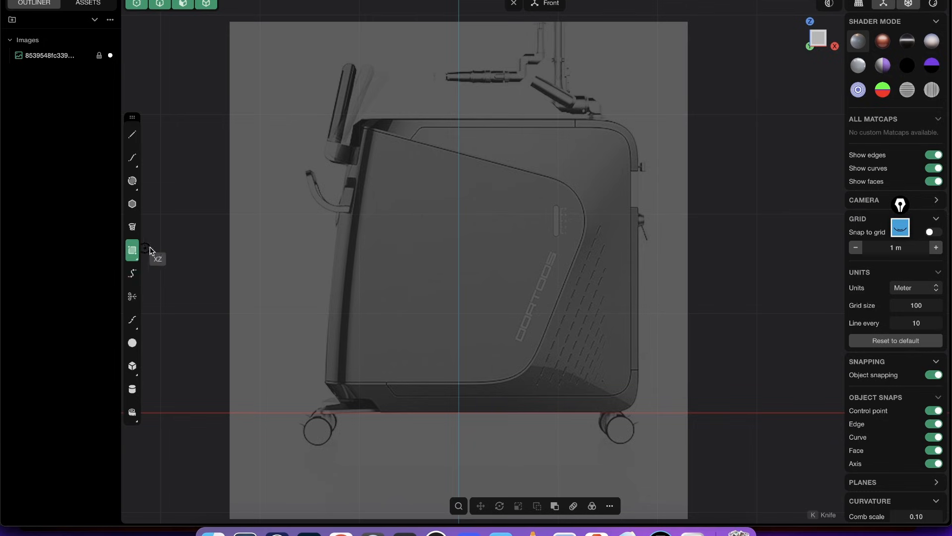
{"action": "scroll", "coordinate": [380, 144], "scroll_direction": "right", "scroll_amount": 2}
{"action": "left_click", "coordinate": [303, 117]}
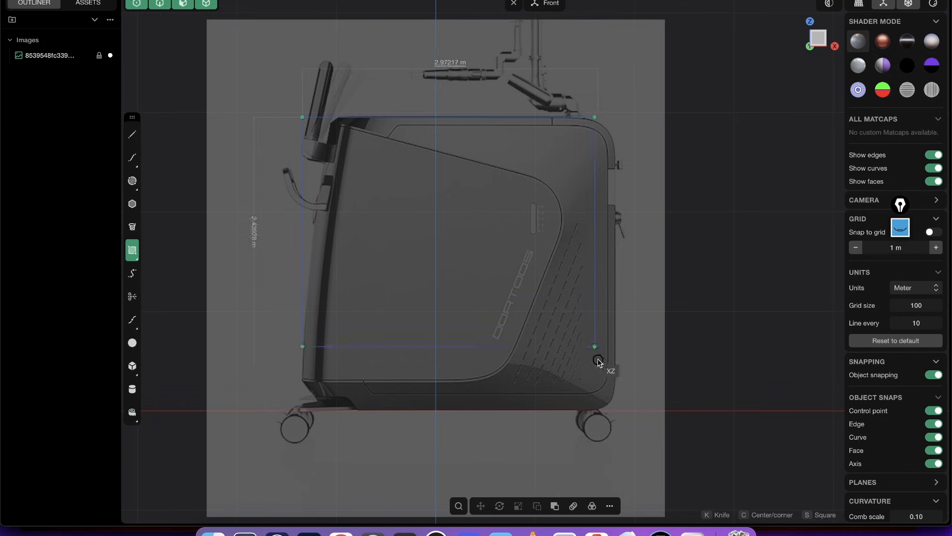
{"action": "left_click", "coordinate": [615, 411]}
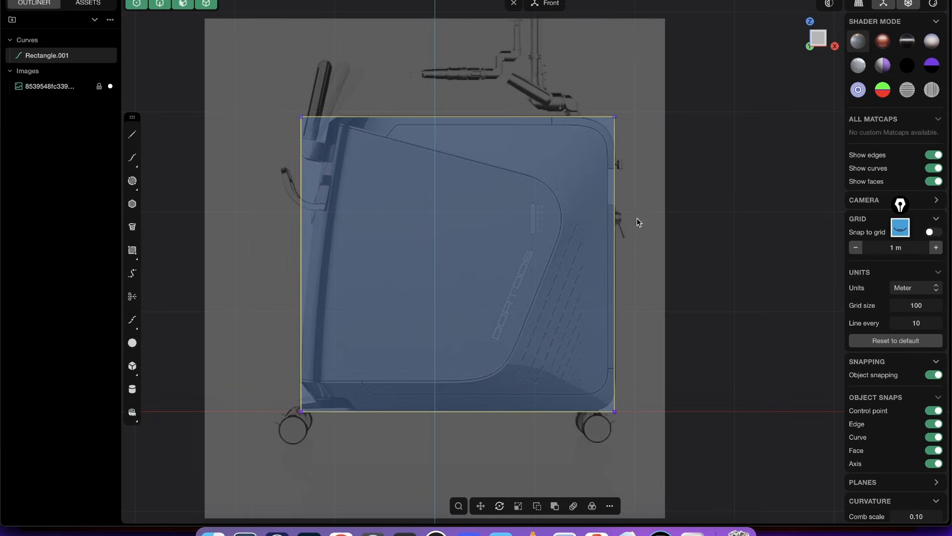
- Move the rectangle's two right-hand control points outward about 0.01 m to match the casing's rear edge
{"action": "key", "text": "1"}
{"action": "left_click_drag", "start_coordinate": [597, 62], "coordinate": [644, 447]}
{"action": "scroll", "coordinate": [631, 270], "scroll_direction": "up", "scroll_amount": 3}
{"action": "key", "text": "g"}
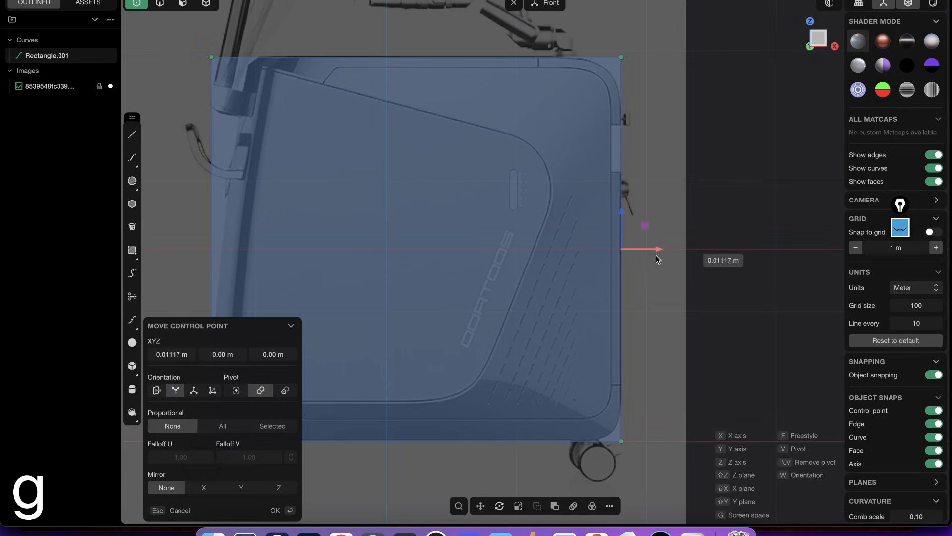
{"action": "left_click", "coordinate": [656, 222]}
{"action": "middle_click_drag", "start_coordinate": [656, 221], "coordinate": [612, 234], "text": "shift"}
- Nudge the rectangle's two upper control points vertically to match the casing's top edge
{"action": "left_click_drag", "start_coordinate": [133, 54], "coordinate": [622, 79]}
{"action": "key", "text": "g"}
{"action": "left_click_drag", "start_coordinate": [373, 32], "coordinate": [377, 29]}
{"action": "right_click", "coordinate": [389, 31]}
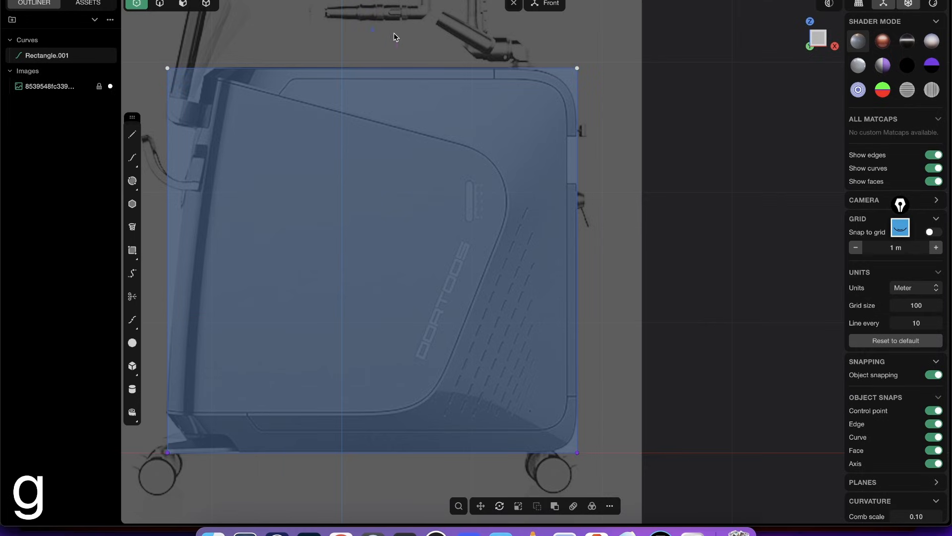
{"action": "middle_click_drag", "start_coordinate": [339, 198], "coordinate": [420, 198], "text": "shift"}
{"action": "middle_click_drag", "start_coordinate": [369, 283], "coordinate": [386, 259], "text": "shift"}
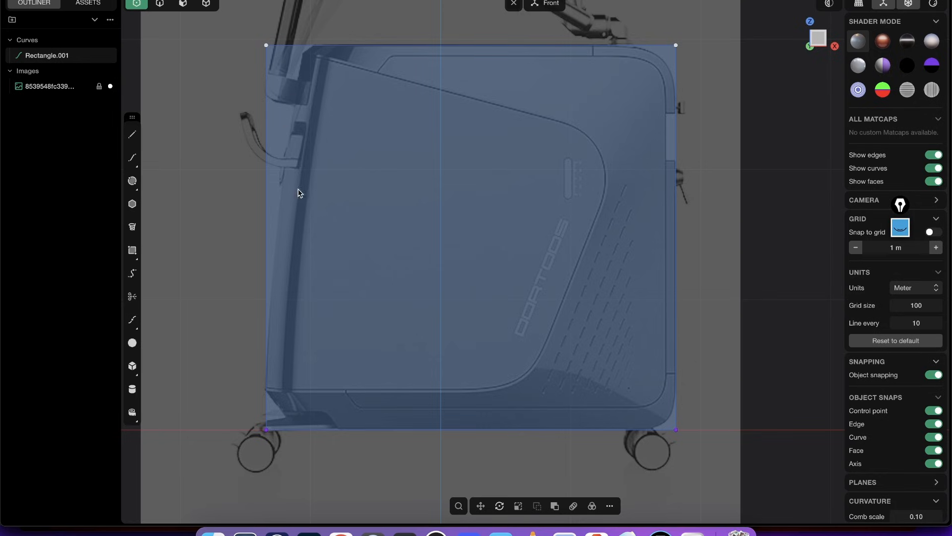
{"action": "middle_click_drag", "start_coordinate": [296, 106], "coordinate": [313, 140], "text": "shift"}
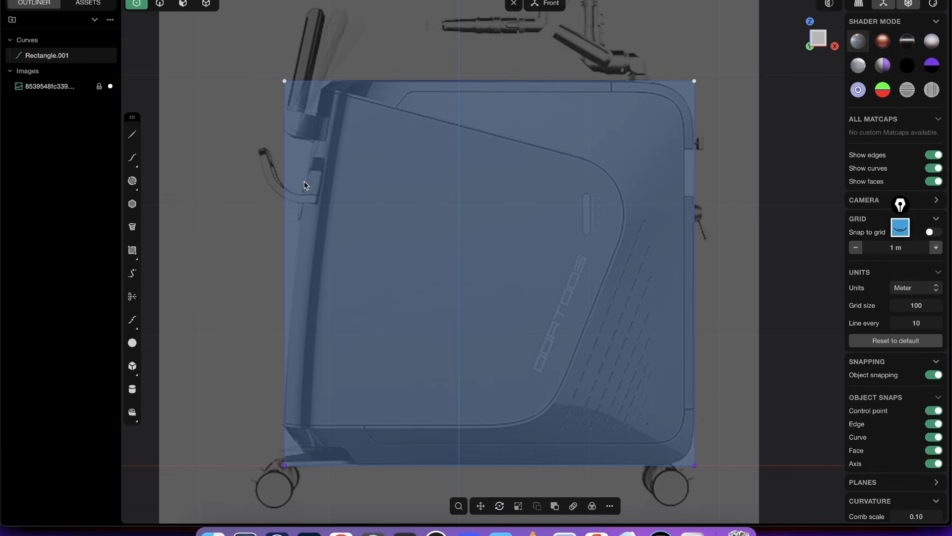
{"action": "middle_click_drag", "start_coordinate": [389, 270], "coordinate": [408, 235], "text": "shift"}
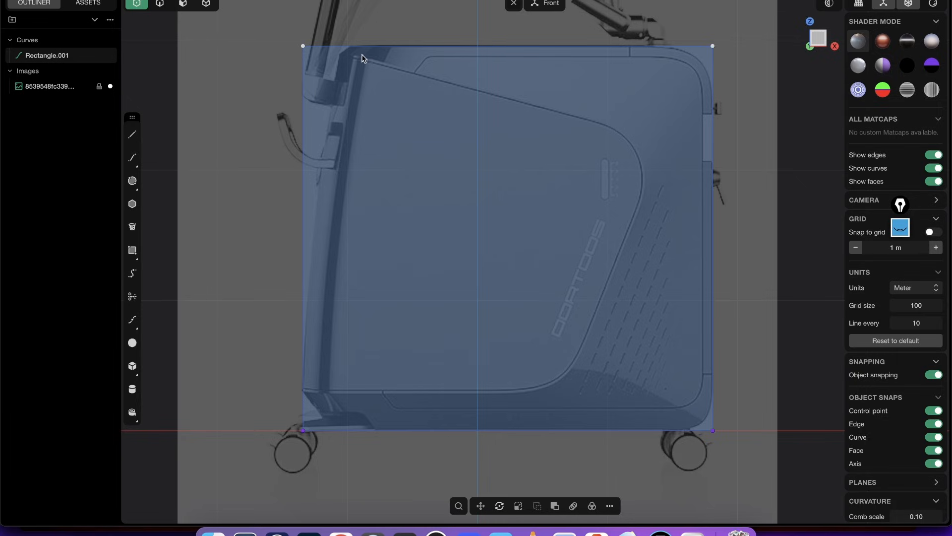
{"action": "middle_click_drag", "start_coordinate": [341, 156], "coordinate": [334, 167], "text": "shift"}
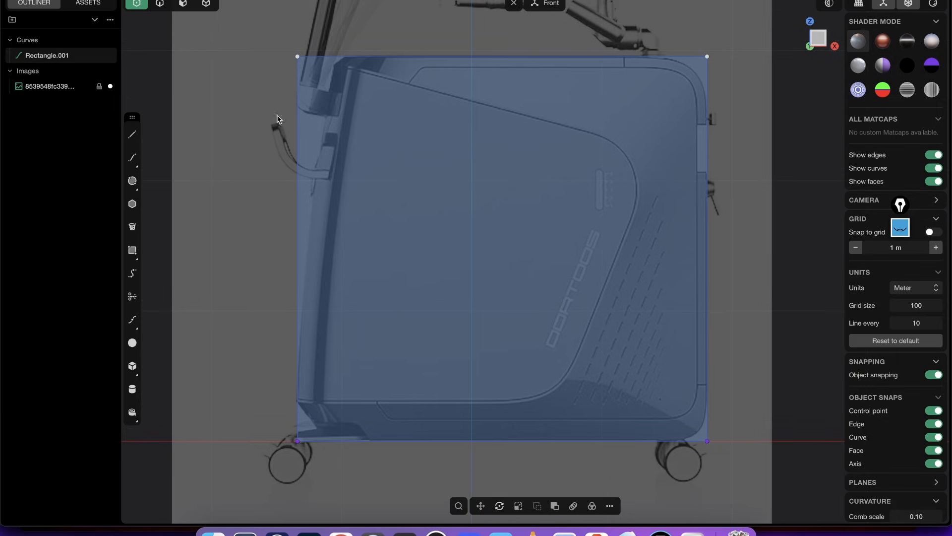
{"action": "middle_click_drag", "start_coordinate": [326, 168], "coordinate": [321, 174], "text": "shift"}
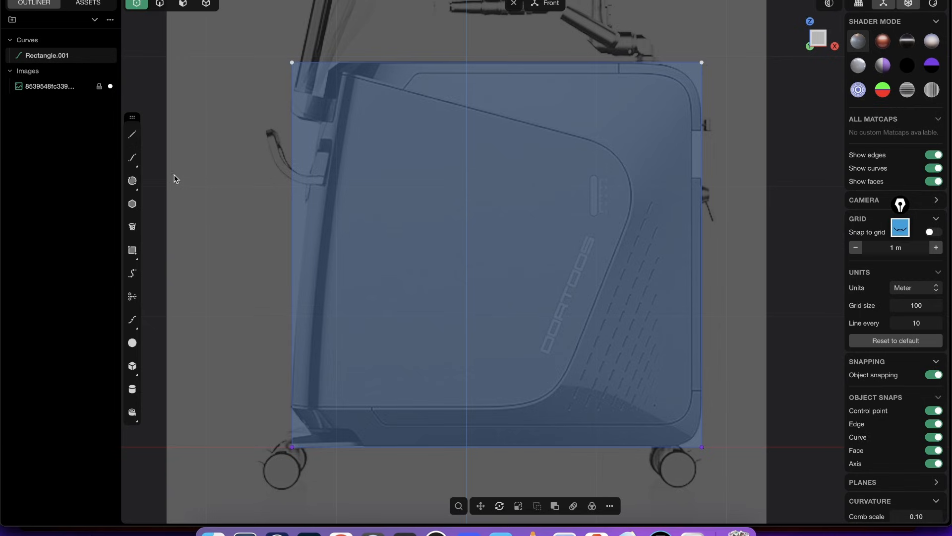
- Draw a control point curve along the casing's slanted front edge, from the rectangle's lower-left corner up to its top edge
{"action": "left_click", "coordinate": [133, 158]}
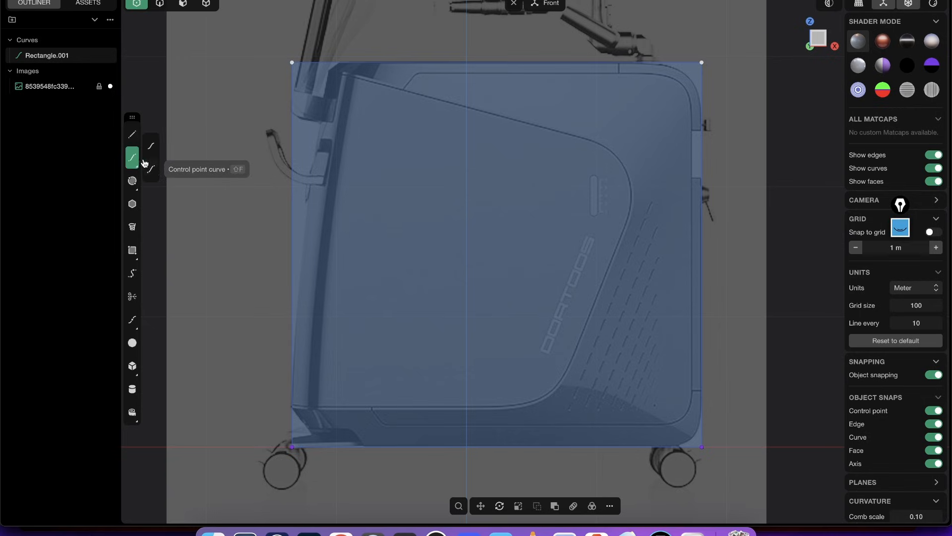
{"action": "left_click", "coordinate": [153, 170]}
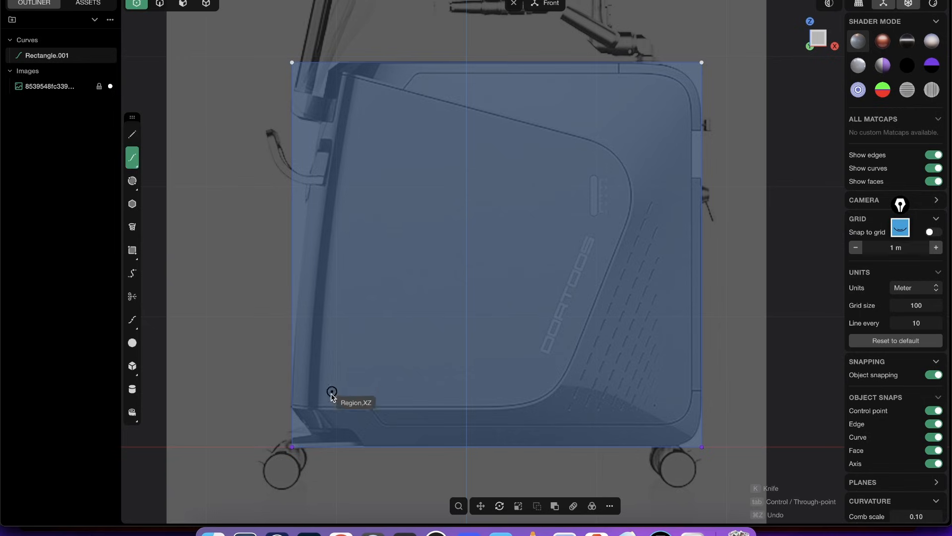
{"action": "left_click", "coordinate": [292, 447]}
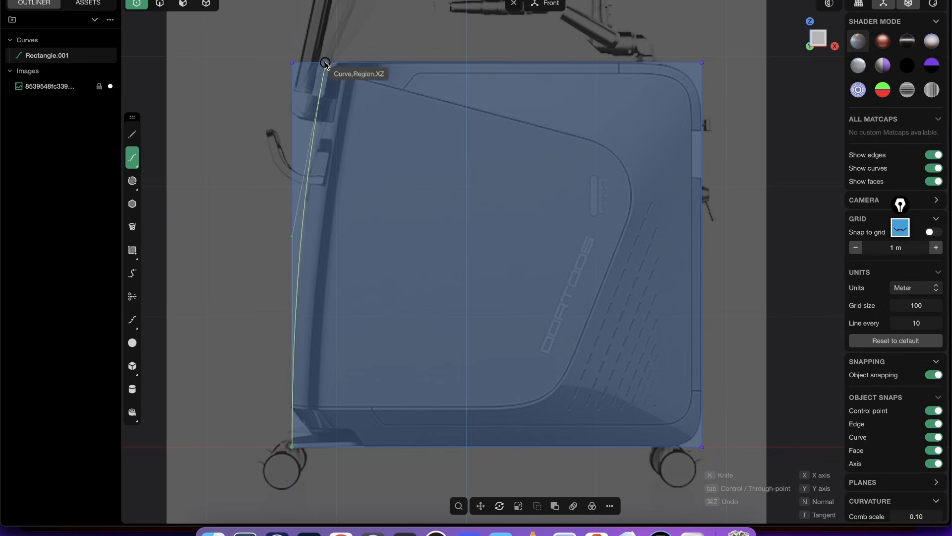
{"action": "scroll", "coordinate": [328, 64], "scroll_direction": "up", "scroll_amount": 3}
{"action": "scroll", "coordinate": [320, 210], "scroll_direction": "down", "scroll_amount": 5}
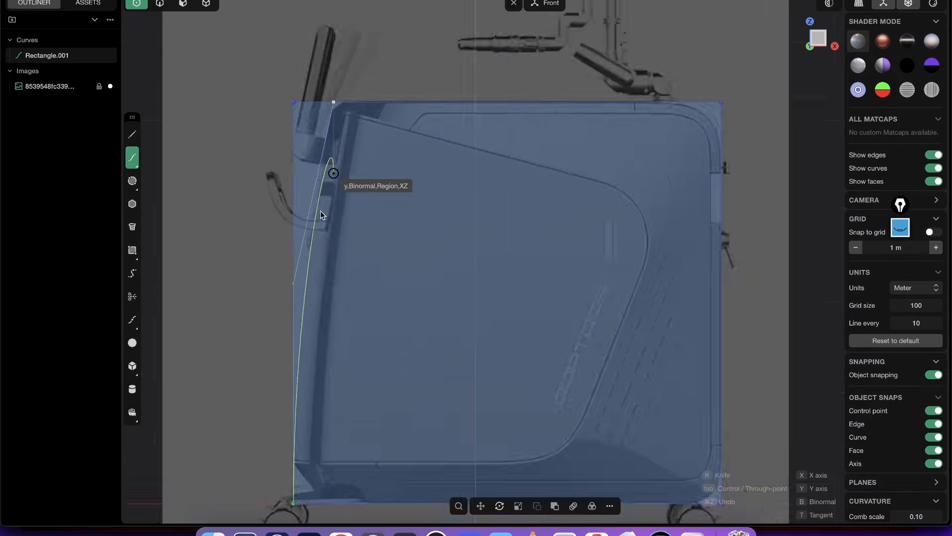
{"action": "key", "text": "Return"}
- Extrude the large region behind the front curve to both sides of the sketch plane, leaving out the narrow front sliver
{"action": "key", "text": "2"}
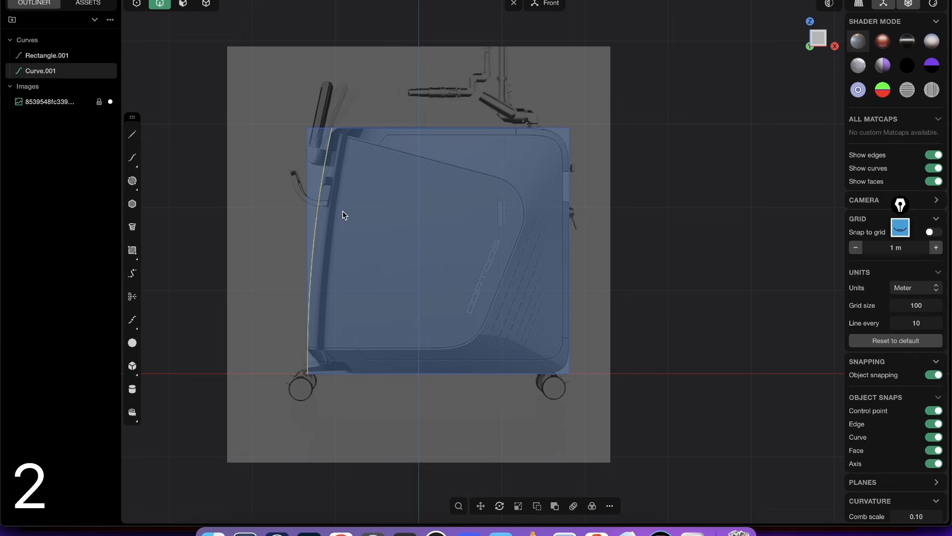
{"action": "middle_click_drag", "start_coordinate": [440, 169], "coordinate": [451, 119], "text": "shift"}
{"action": "middle_click_drag", "start_coordinate": [455, 143], "coordinate": [410, 182]}
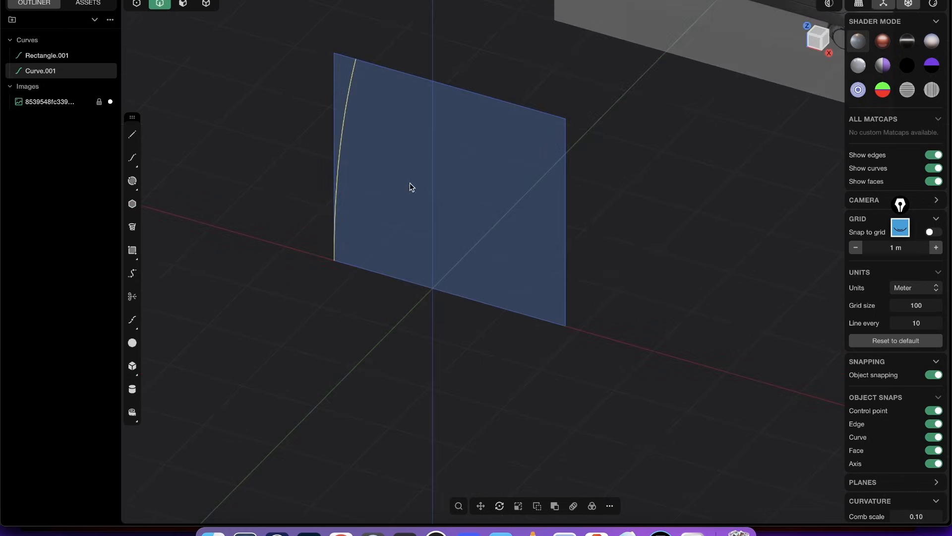
{"action": "key", "text": "3"}
{"action": "left_click", "coordinate": [455, 178]}
{"action": "key", "text": "e"}
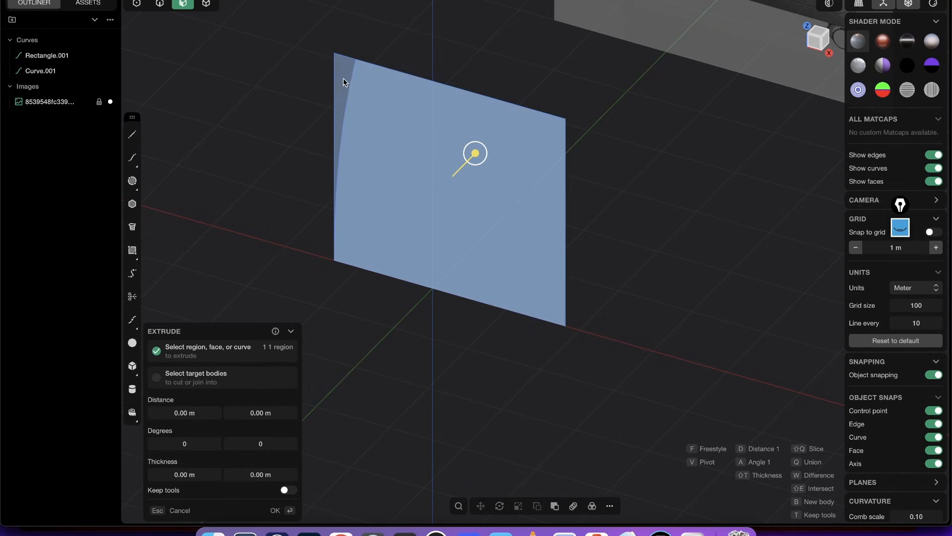
{"action": "middle_click_drag", "start_coordinate": [388, 201], "coordinate": [376, 213]}
{"action": "scroll", "coordinate": [387, 201], "scroll_direction": "up", "scroll_amount": 2}
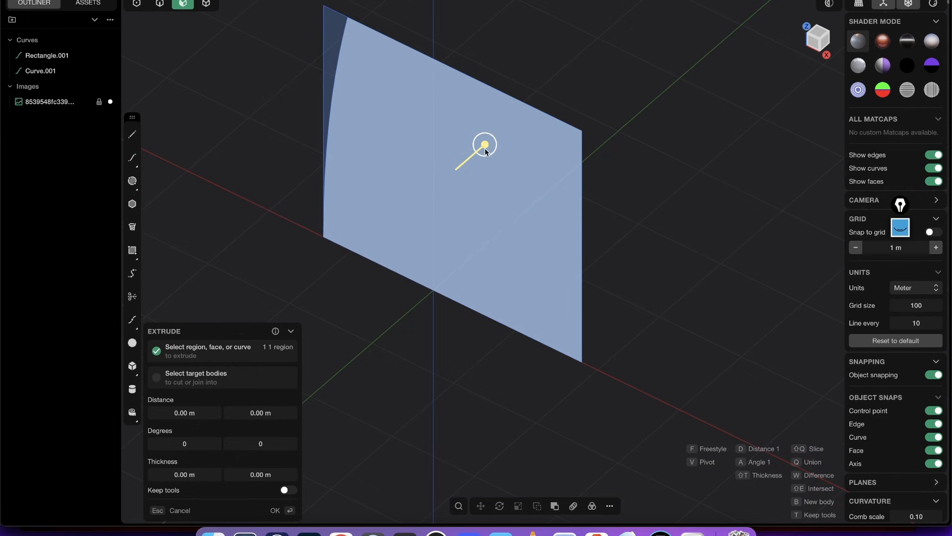
{"action": "left_click_drag", "start_coordinate": [486, 148], "coordinate": [524, 128]}
{"action": "key", "text": "Tab"}
- Set the symmetric extrusion distance of the casing body to about 0.58 m per side, judging its thickness from several angles
{"action": "middle_click_drag", "start_coordinate": [527, 210], "coordinate": [475, 233]}
{"action": "middle_click_drag", "start_coordinate": [486, 265], "coordinate": [524, 248]}
{"action": "middle_click_drag", "start_coordinate": [456, 230], "coordinate": [515, 186]}
{"action": "left_click_drag", "start_coordinate": [514, 187], "coordinate": [515, 196]}
{"action": "middle_click_drag", "start_coordinate": [505, 296], "coordinate": [495, 288]}
{"action": "left_click_drag", "start_coordinate": [539, 205], "coordinate": [549, 205]}
{"action": "middle_click_drag", "start_coordinate": [513, 290], "coordinate": [509, 258]}
{"action": "left_click_drag", "start_coordinate": [554, 186], "coordinate": [558, 185]}
{"action": "middle_click_drag", "start_coordinate": [541, 233], "coordinate": [613, 208]}
{"action": "middle_click_drag", "start_coordinate": [499, 253], "coordinate": [427, 214]}
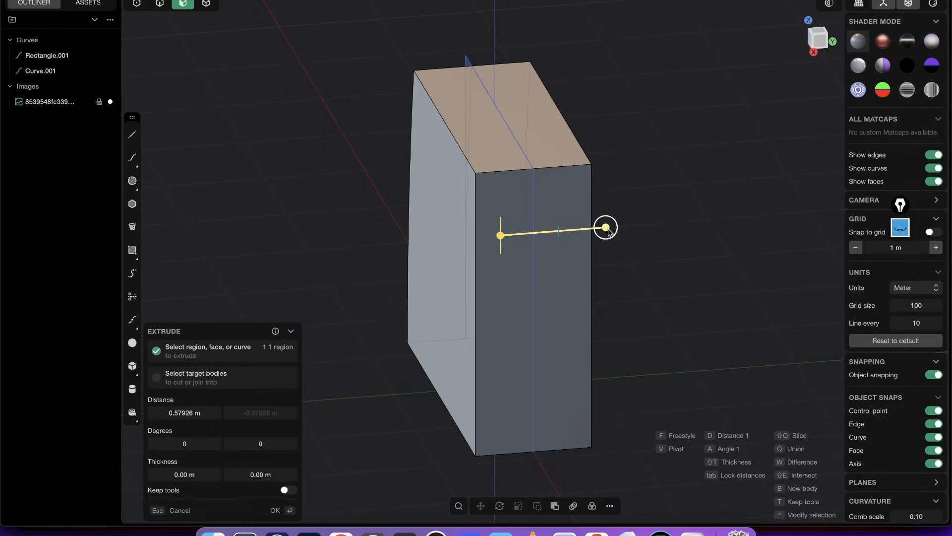
{"action": "left_click_drag", "start_coordinate": [610, 232], "coordinate": [605, 228]}
{"action": "key", "text": "Return"}
- Examine the extruded block's curved front face from several angles and against the reference image
{"action": "left_click", "coordinate": [605, 178]}
{"action": "middle_click_drag", "start_coordinate": [441, 174], "coordinate": [605, 166]}
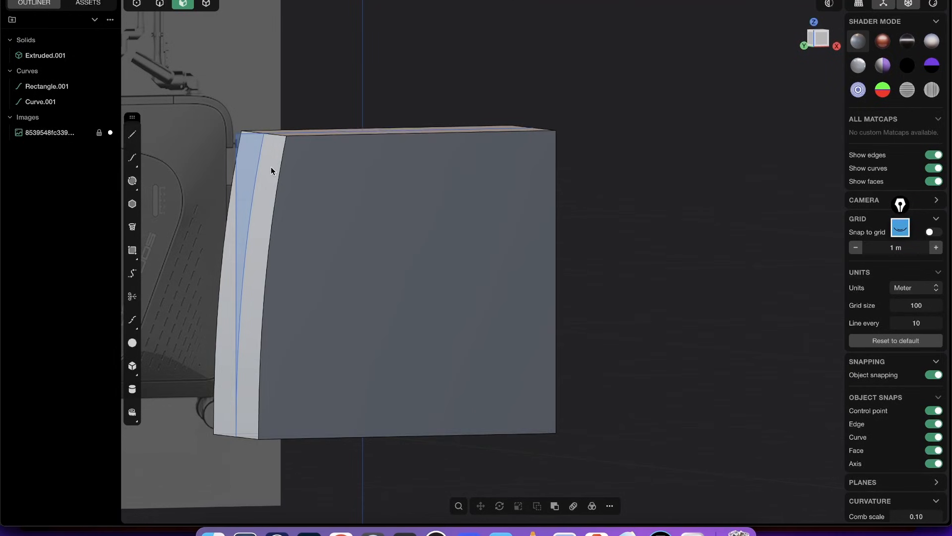
{"action": "left_click", "coordinate": [271, 168]}
{"action": "middle_click_drag", "start_coordinate": [354, 267], "coordinate": [395, 37], "text": "shift"}
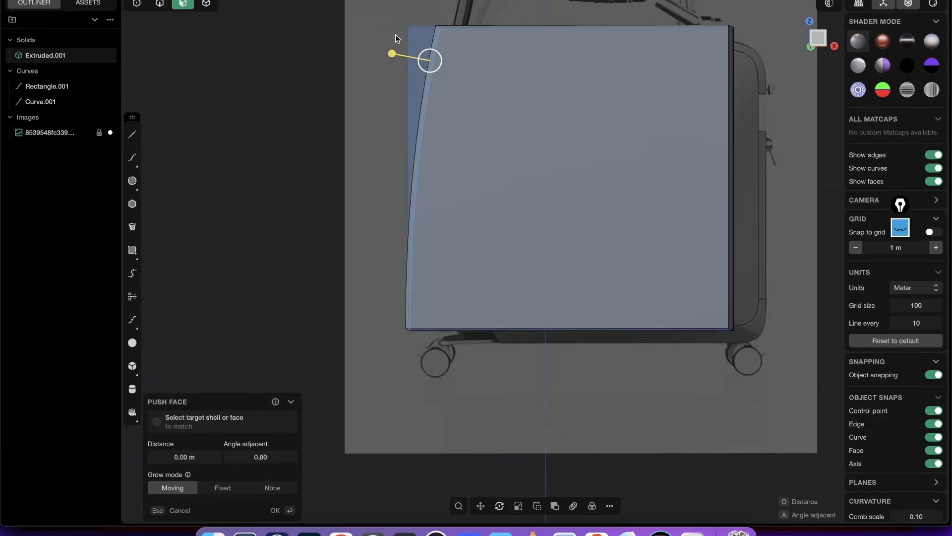
{"action": "middle_click_drag", "start_coordinate": [442, 165], "coordinate": [528, 222]}
{"action": "left_click", "coordinate": [466, 61]}
{"action": "scroll", "coordinate": [463, 106], "scroll_direction": "up", "scroll_amount": 3}
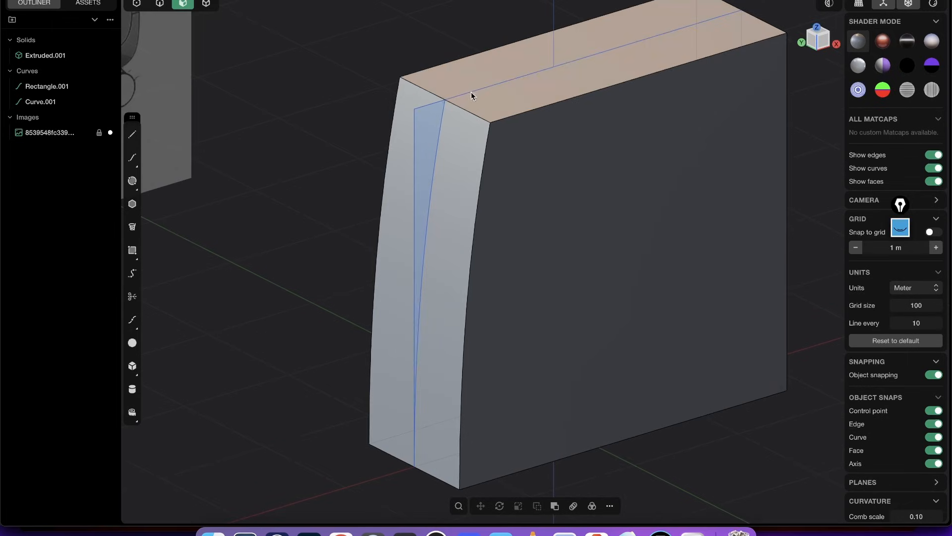
- Hide the rectangle and the front curve used for the extrusion
{"action": "key", "text": "2"}
{"action": "key", "text": "2"}
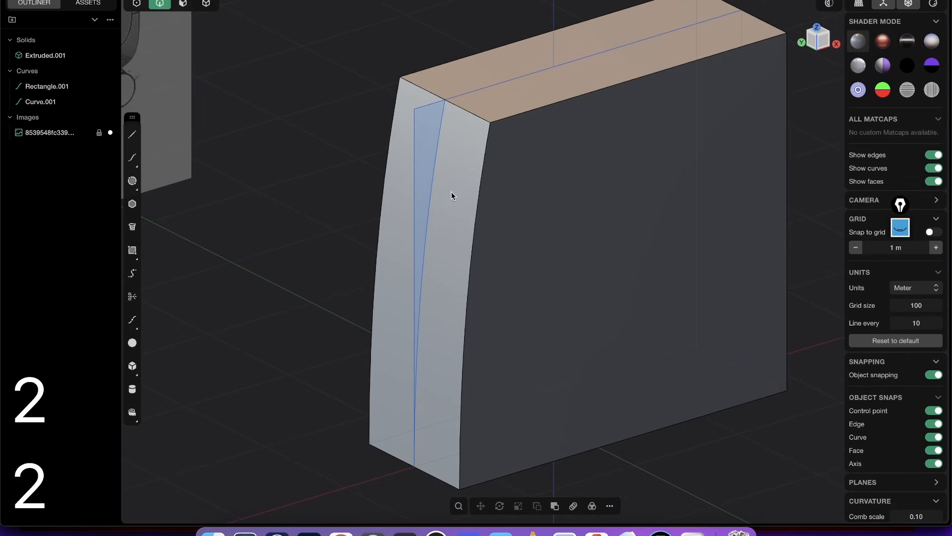
{"action": "key", "text": "2"}
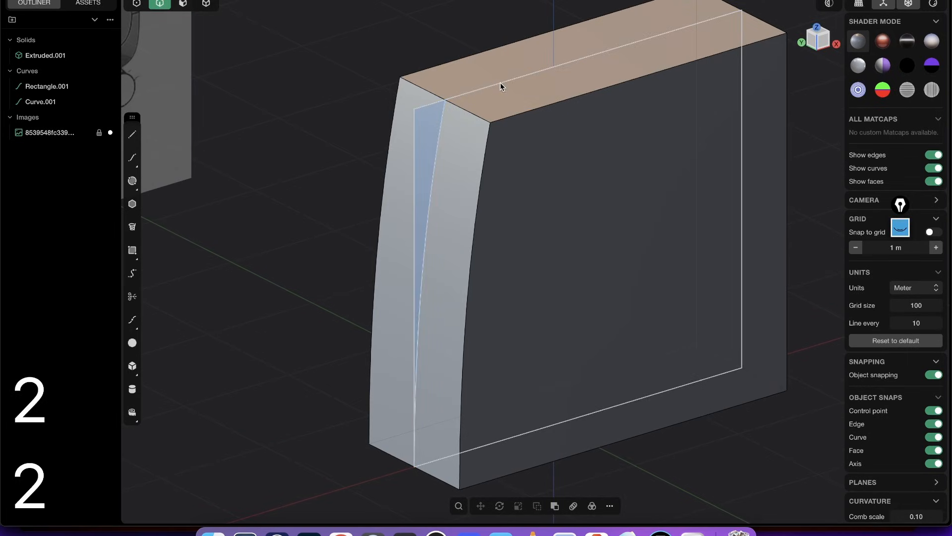
{"action": "left_click", "coordinate": [476, 92]}
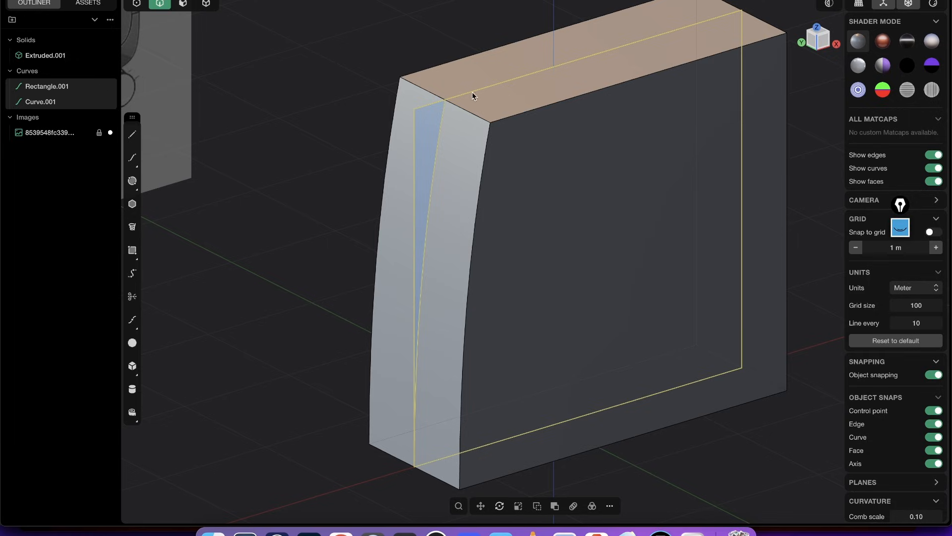
{"action": "key", "text": "h"}
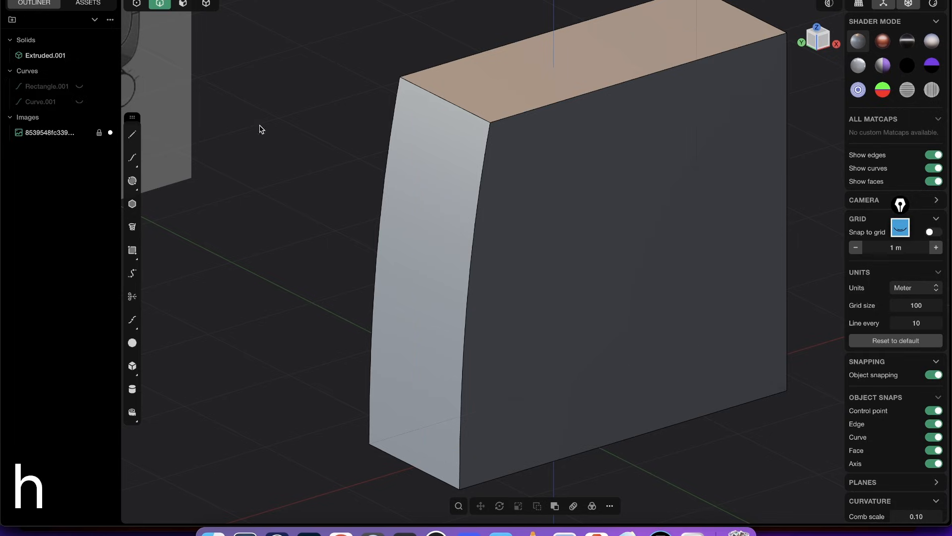
- Examine the casing's front edge and upper front corner in the reference image beside the block
{"action": "key", "text": "super+w"}
{"action": "key", "text": "alt+Tab"}
{"action": "scroll", "coordinate": [535, 146], "scroll_direction": "down", "scroll_amount": 4}
{"action": "middle_click_drag", "start_coordinate": [536, 146], "coordinate": [473, 203]}
{"action": "middle_click_drag", "start_coordinate": [499, 262], "coordinate": [546, 304], "text": "shift"}
{"action": "scroll", "coordinate": [395, 191], "scroll_direction": "up", "scroll_amount": 5}
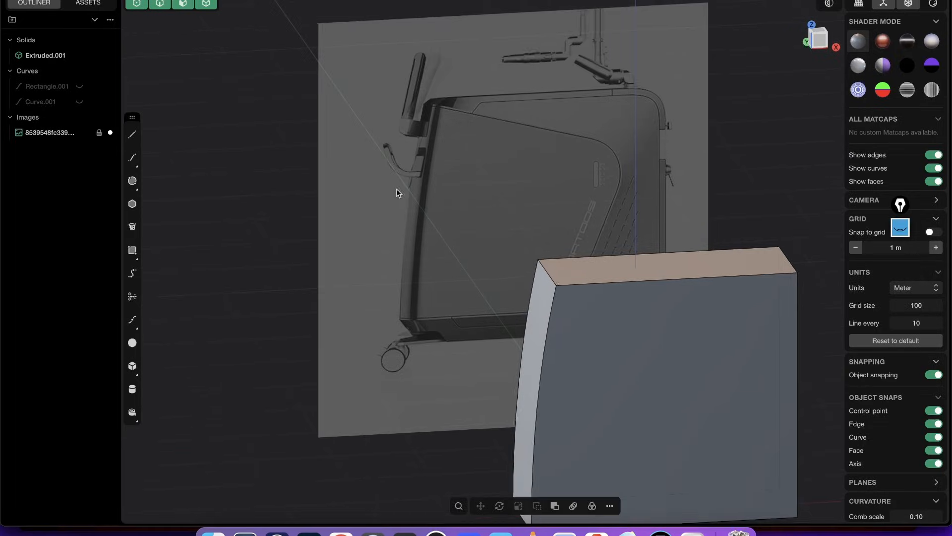
{"action": "middle_click_drag", "start_coordinate": [440, 195], "coordinate": [375, 293]}
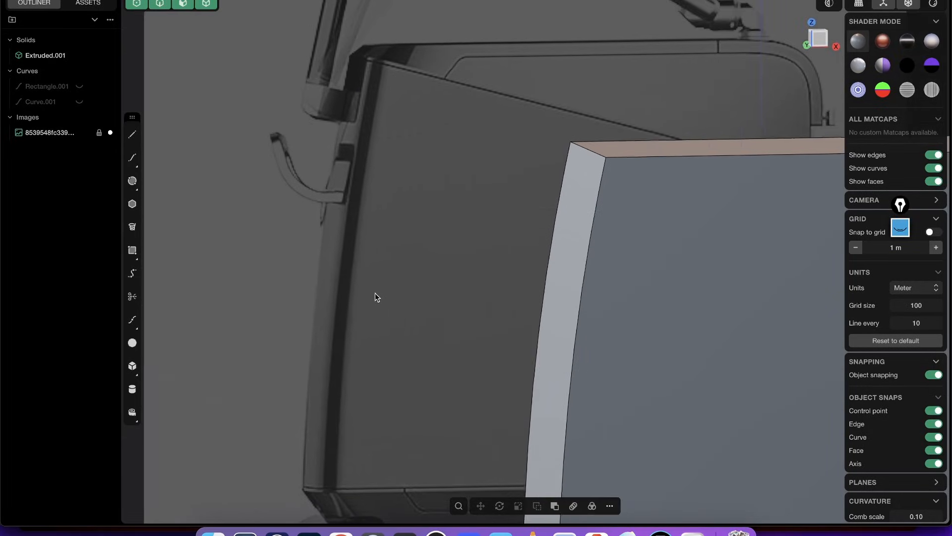
{"action": "middle_click_drag", "start_coordinate": [395, 250], "coordinate": [428, 185], "text": "shift"}
{"action": "scroll", "coordinate": [540, 191], "scroll_direction": "down", "scroll_amount": 5}
{"action": "middle_click_drag", "start_coordinate": [517, 258], "coordinate": [453, 128]}
{"action": "middle_click_drag", "start_coordinate": [354, 99], "coordinate": [528, 155]}
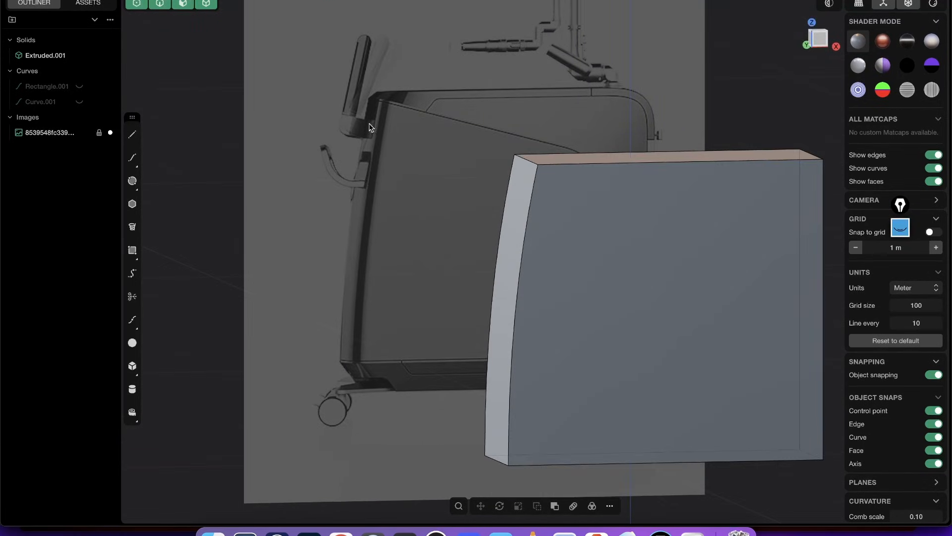
- Fillet the block's two long curved front edges with a conic shape and a distance of about 0.40 m
{"action": "key", "text": "2"}
{"action": "middle_click_drag", "start_coordinate": [539, 210], "coordinate": [566, 254]}
{"action": "key", "text": "2"}
{"action": "left_click", "coordinate": [528, 238]}
{"action": "key", "text": "b"}
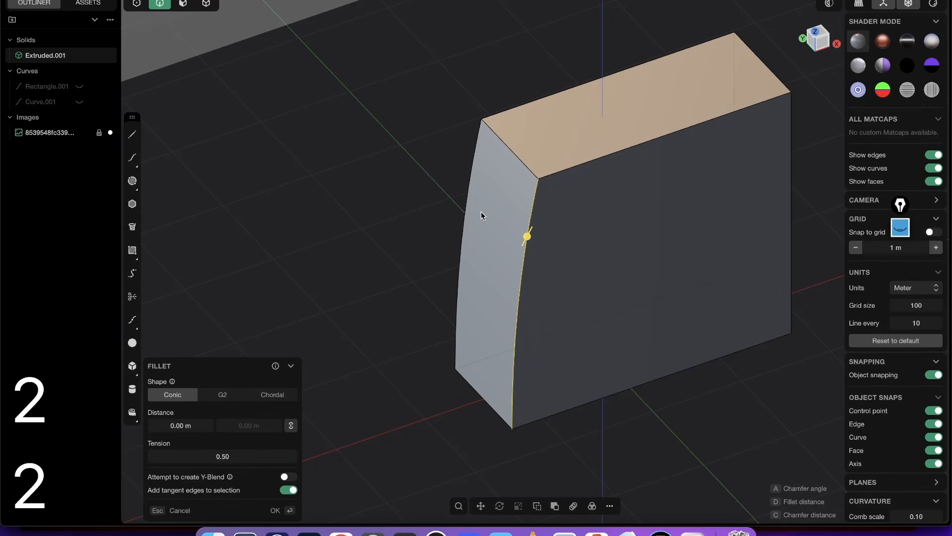
{"action": "left_click", "coordinate": [464, 219], "text": "shift"}
{"action": "mouse_move", "coordinate": [535, 284]}
{"action": "middle_mouse_down"}
{"action": "mouse_move", "coordinate": [523, 269]}
{"action": "mouse_move", "coordinate": [534, 271]}
{"action": "middle_mouse_up"}
{"action": "left_click_drag", "start_coordinate": [466, 232], "coordinate": [438, 226]}
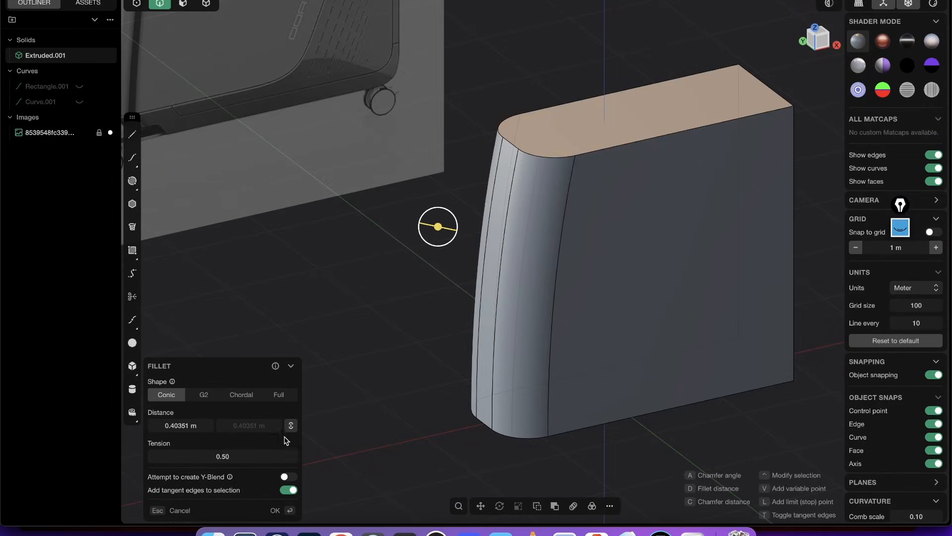
- Change the fillet shape to Full so the whole front face becomes one round, and apply it
{"action": "left_click", "coordinate": [278, 395]}
{"action": "middle_click_drag", "start_coordinate": [555, 208], "coordinate": [589, 229]}
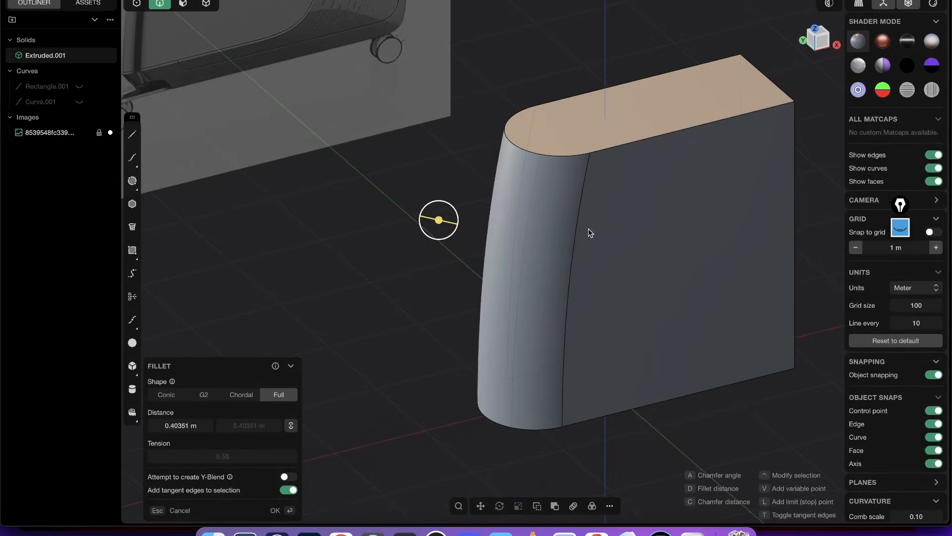
{"action": "key", "text": "Return"}
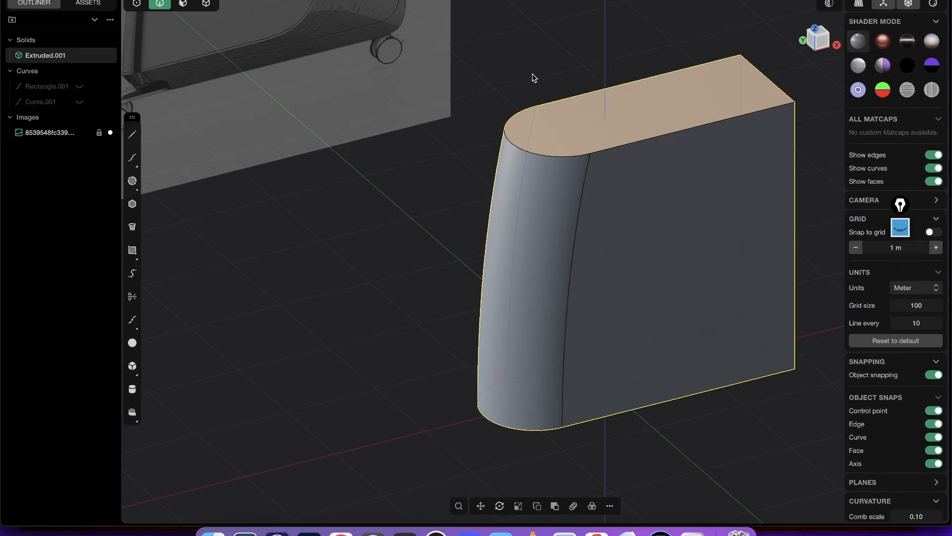
- Show the model in Front view and set the reference image's material depth to Front so it overlays the solid
{"action": "middle_click_drag", "start_coordinate": [533, 78], "coordinate": [569, 158]}
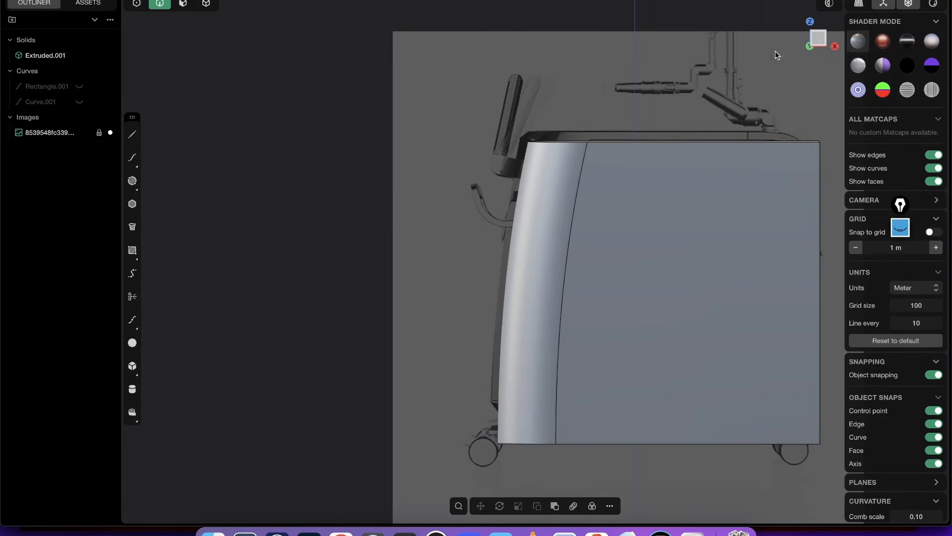
{"action": "left_click", "coordinate": [821, 38]}
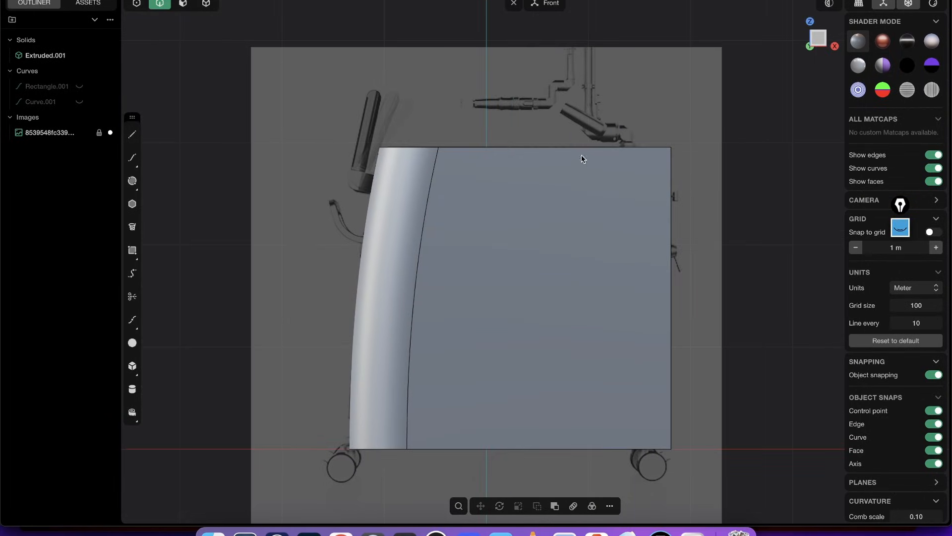
{"action": "middle_click_drag", "start_coordinate": [526, 116], "coordinate": [557, 90], "text": "shift"}
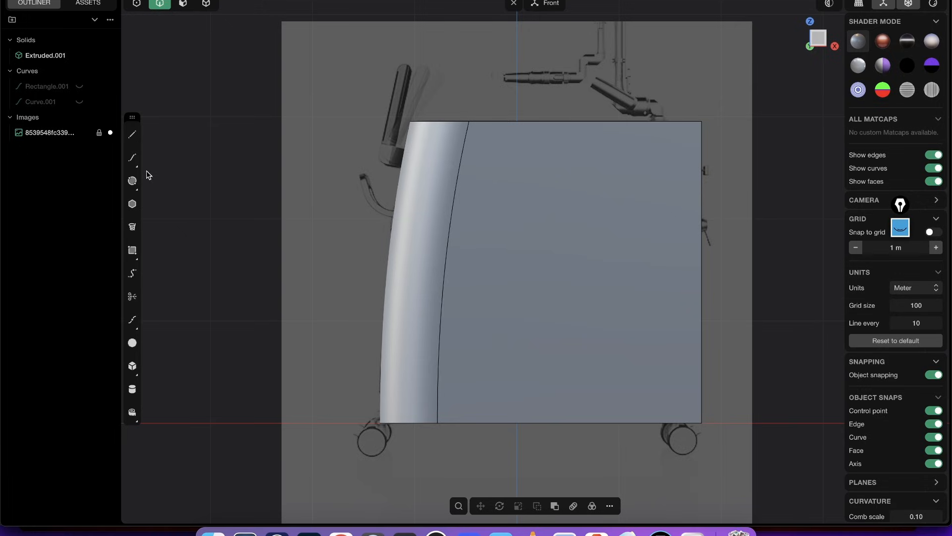
{"action": "left_click", "coordinate": [50, 133]}
{"action": "key", "text": "m"}
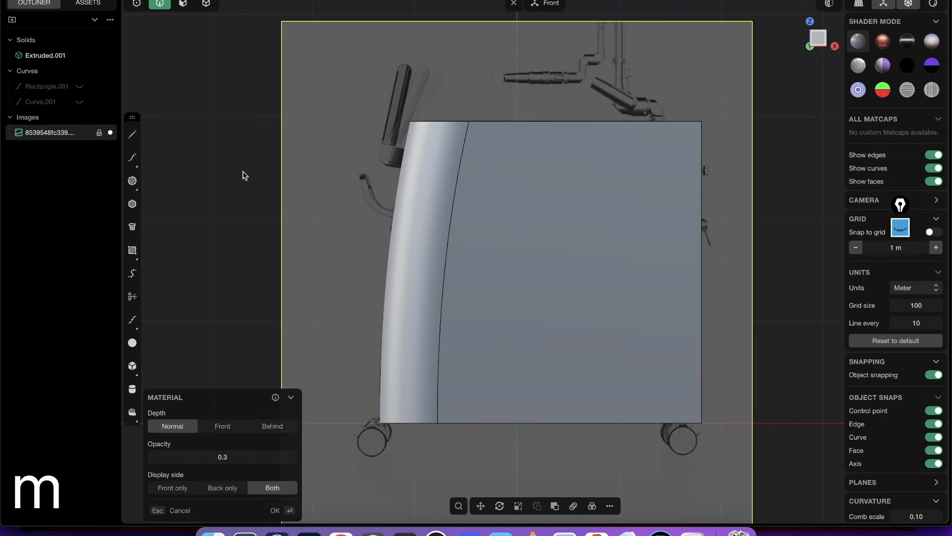
{"action": "right_click_drag", "start_coordinate": [251, 284], "coordinate": [273, 243]}
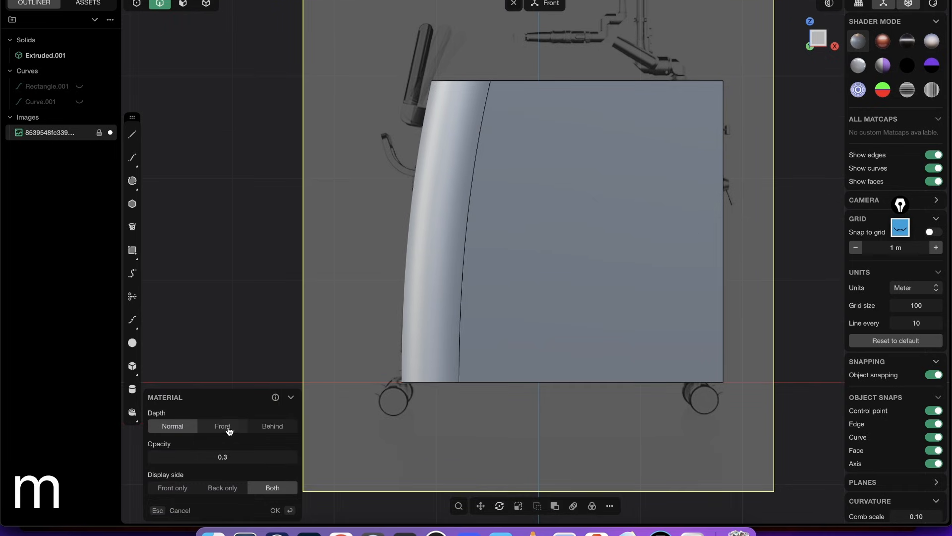
{"action": "left_click", "coordinate": [228, 429]}
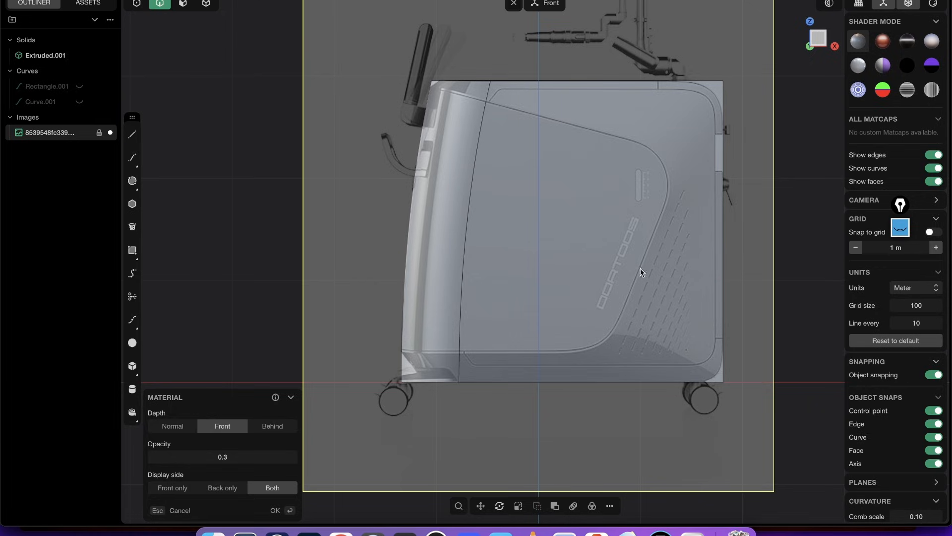
{"action": "left_click", "coordinate": [276, 510]}
{"action": "scroll", "coordinate": [488, 282], "scroll_direction": "up", "scroll_amount": 5}
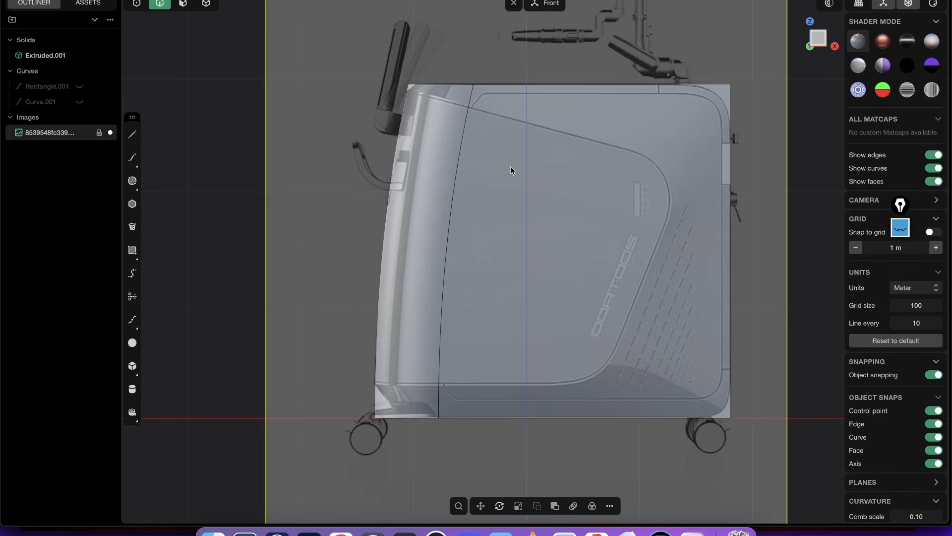
- Switch to the Pinterest page in the browser and examine the casing reference and the related product designs
{"action": "left_click", "coordinate": [341, 532]}
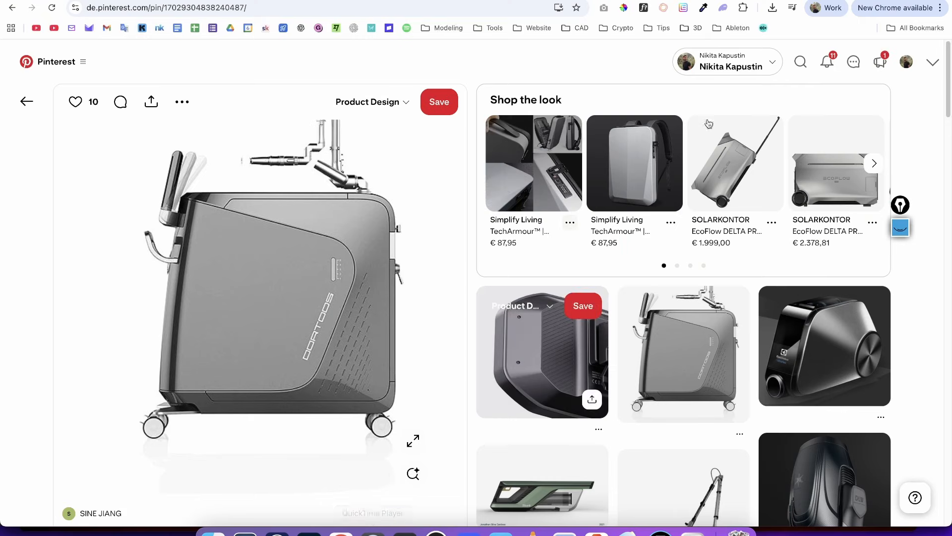
{"action": "scroll", "coordinate": [935, 158], "scroll_direction": "down", "scroll_amount": 5}
{"action": "scroll", "coordinate": [935, 157], "scroll_direction": "down", "scroll_amount": 10}
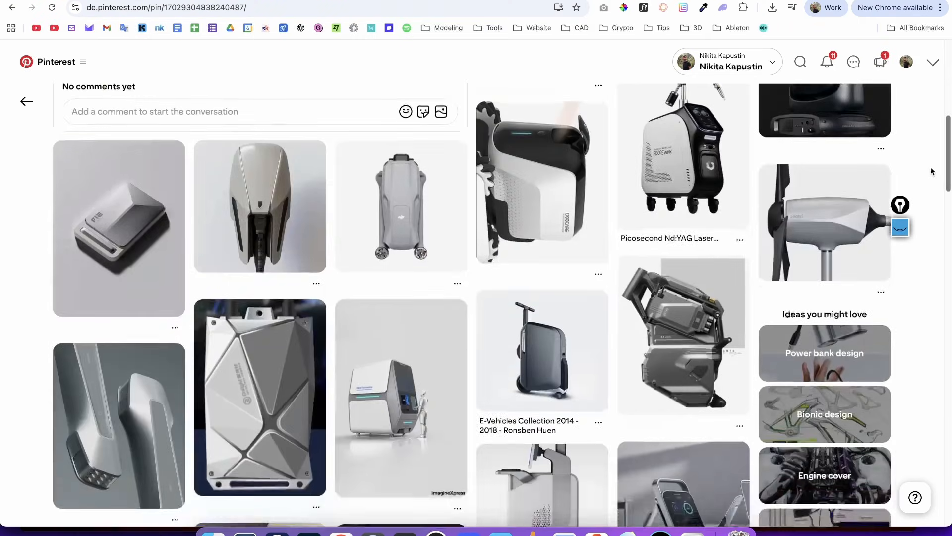
{"action": "scroll", "coordinate": [913, 268], "scroll_direction": "down", "scroll_amount": 10}
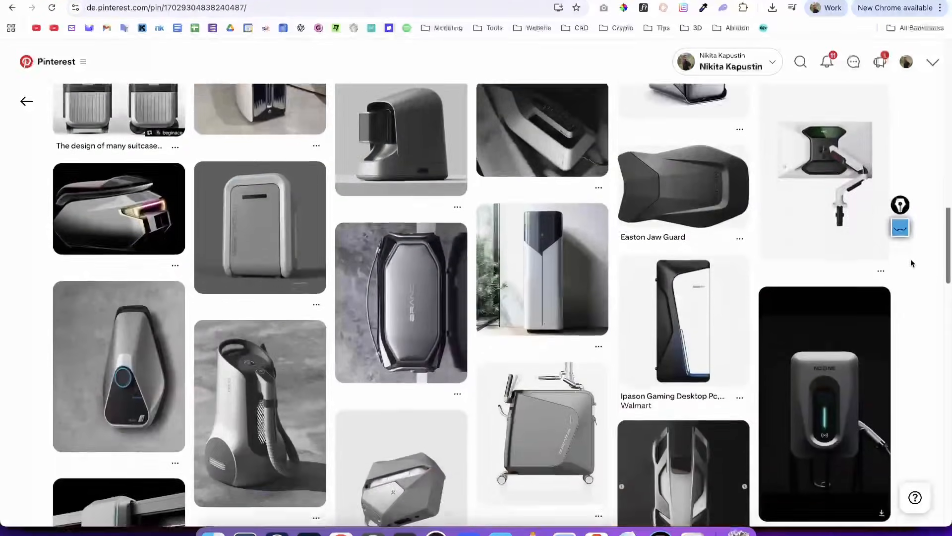
{"action": "scroll", "coordinate": [914, 306], "scroll_direction": "up", "scroll_amount": 1}
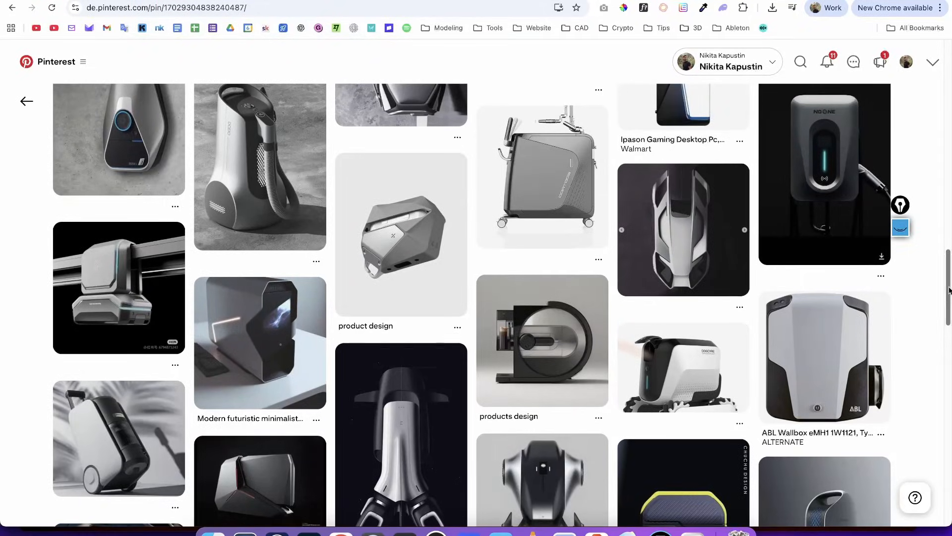
{"action": "left_click_drag", "start_coordinate": [948, 288], "coordinate": [950, 99]}
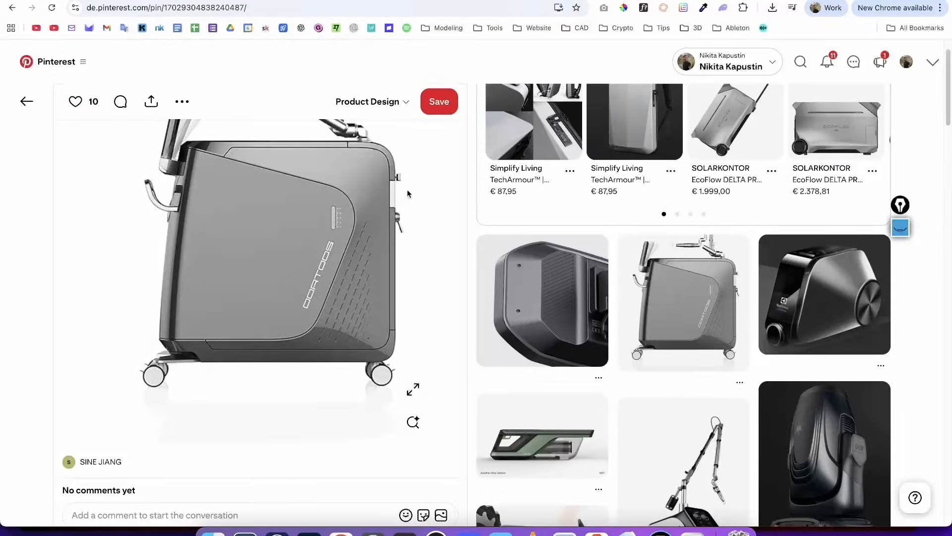
- Switch back to Plasticity and draw a horizontal polyline segment about 2.3 m long along the side panel's lower edge, starting ahead of the casing
{"action": "key", "text": "alt+Tab"}
{"action": "middle_click_drag", "start_coordinate": [451, 179], "coordinate": [419, 174], "text": "shift"}
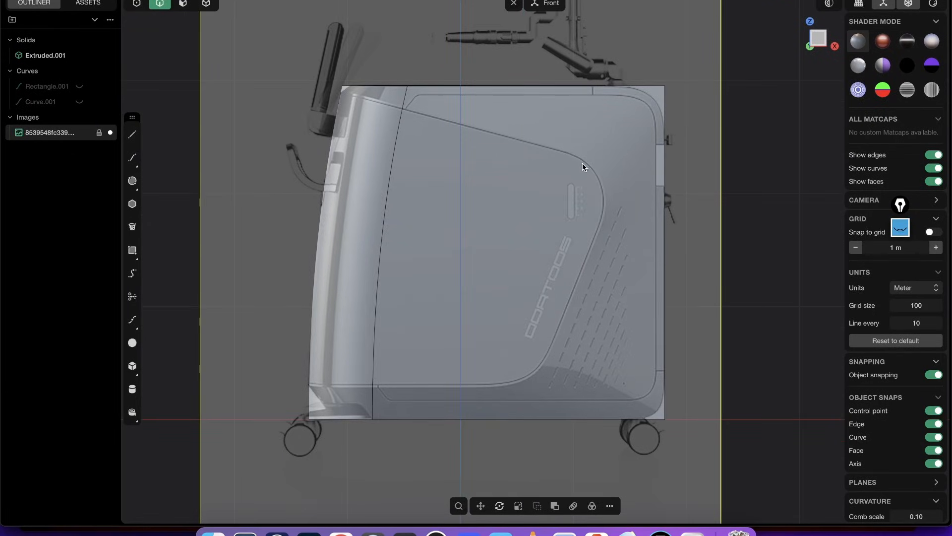
{"action": "middle_click_drag", "start_coordinate": [598, 145], "coordinate": [615, 167], "text": "shift"}
{"action": "scroll", "coordinate": [397, 164], "scroll_direction": "up", "scroll_amount": 2}
{"action": "scroll", "coordinate": [409, 183], "scroll_direction": "down", "scroll_amount": 4}
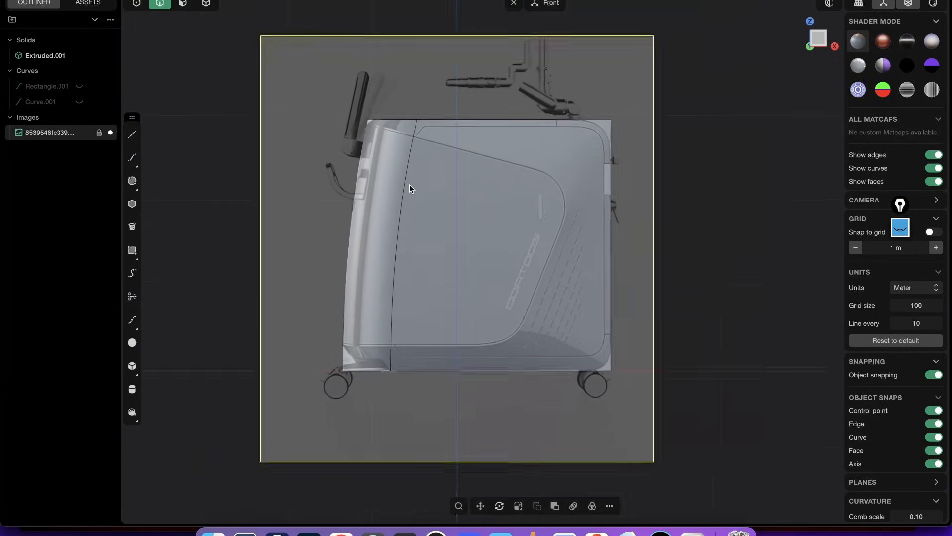
{"action": "scroll", "coordinate": [420, 180], "scroll_direction": "up", "scroll_amount": 2}
{"action": "scroll", "coordinate": [459, 163], "scroll_direction": "up", "scroll_amount": 2}
{"action": "scroll", "coordinate": [484, 133], "scroll_direction": "down", "scroll_amount": 1}
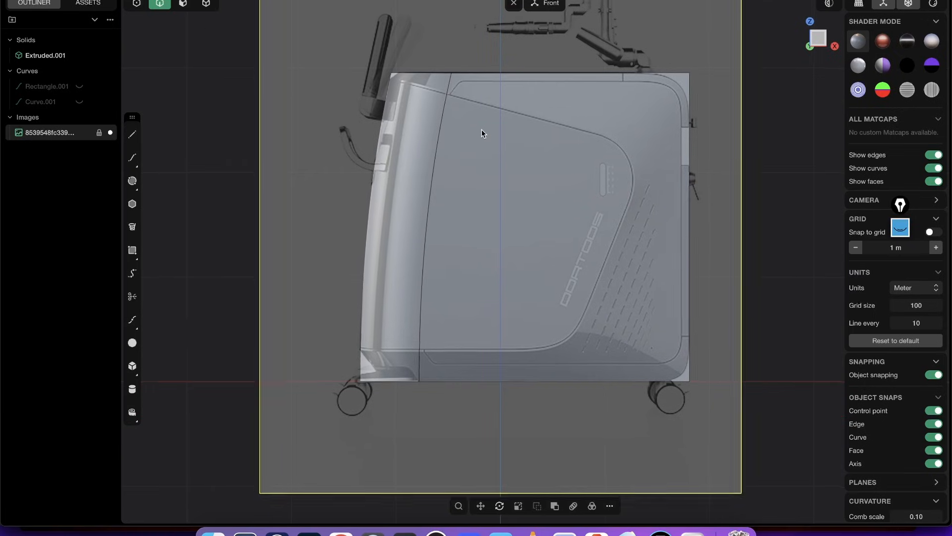
{"action": "left_click", "coordinate": [132, 141]}
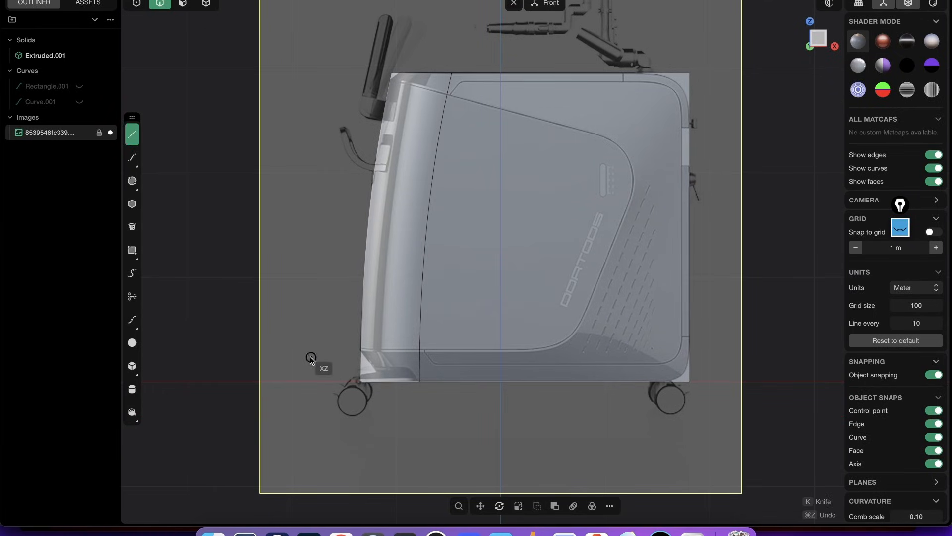
{"action": "scroll", "coordinate": [342, 345], "scroll_direction": "up", "scroll_amount": 2}
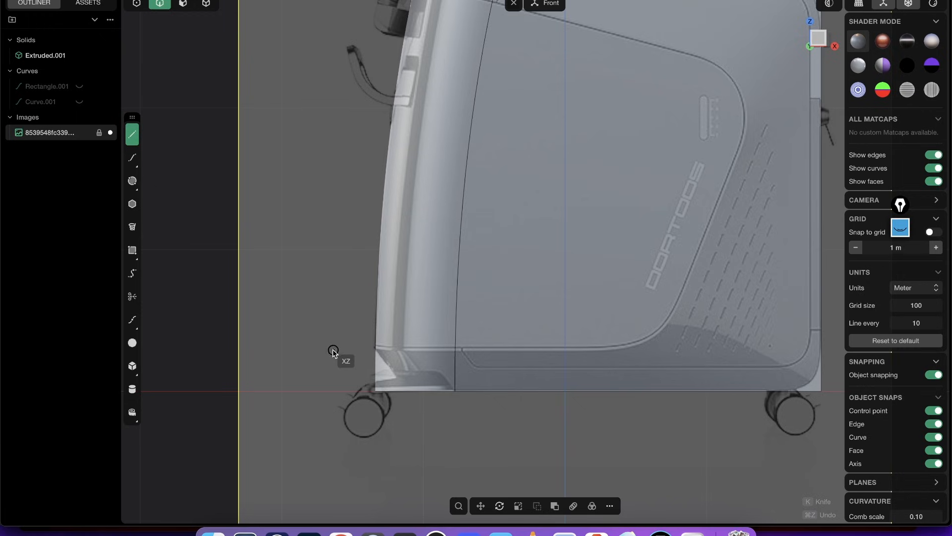
{"action": "left_click", "coordinate": [335, 347]}
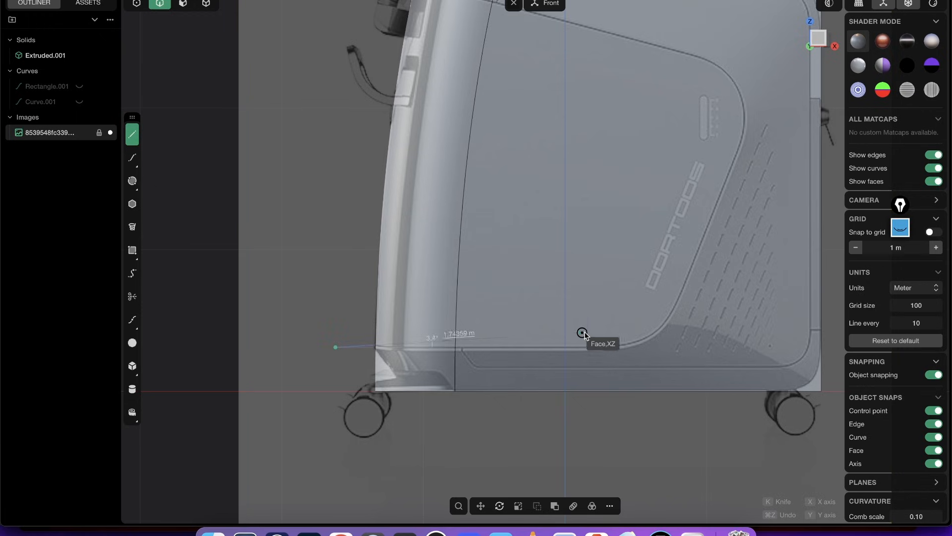
{"action": "left_click", "coordinate": [660, 348]}
- Continue the polyline up the panel's slanted rear edge and along its sloped upper edge past the casing's front, and finish it open
{"action": "middle_click_drag", "start_coordinate": [743, 156], "coordinate": [701, 225], "text": "shift"}
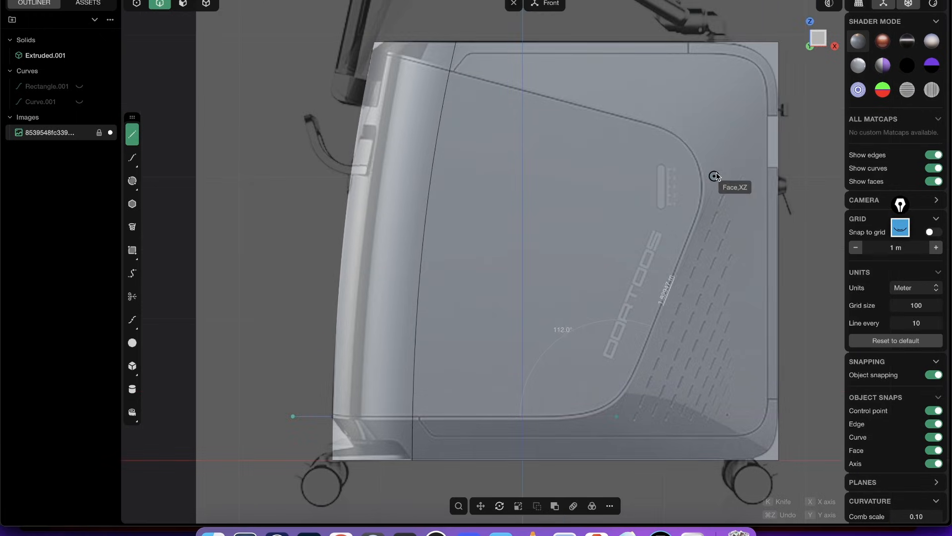
{"action": "left_click", "coordinate": [726, 149]}
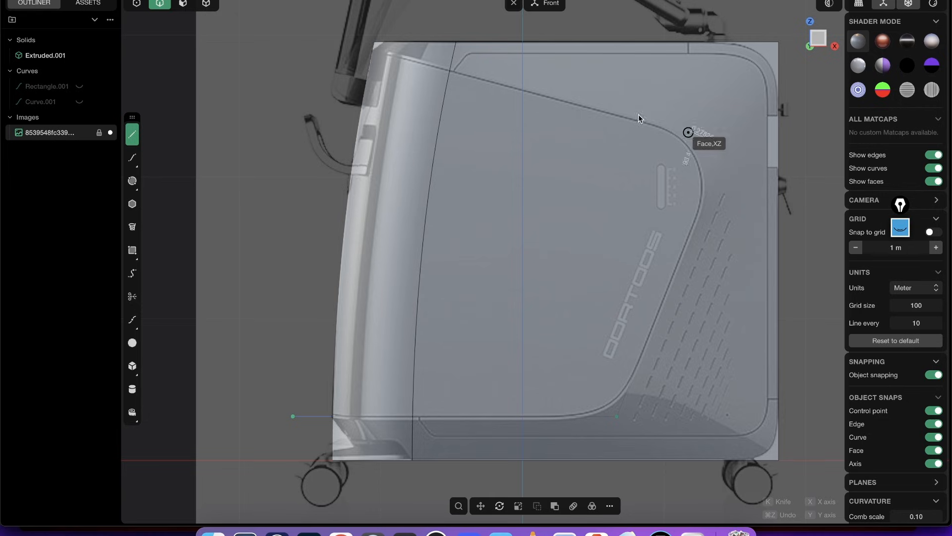
{"action": "scroll", "coordinate": [353, 31], "scroll_direction": "up", "scroll_amount": 5}
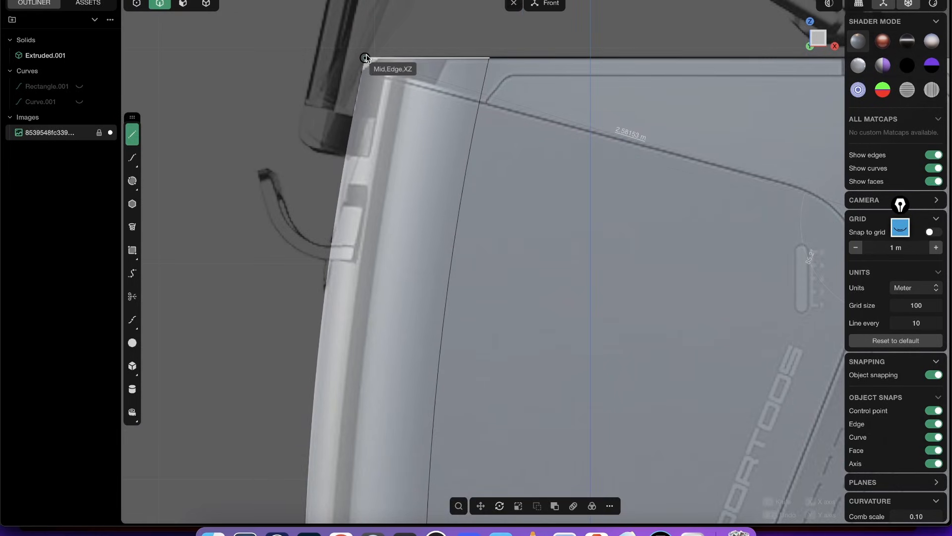
{"action": "scroll", "coordinate": [371, 108], "scroll_direction": "up", "scroll_amount": 4}
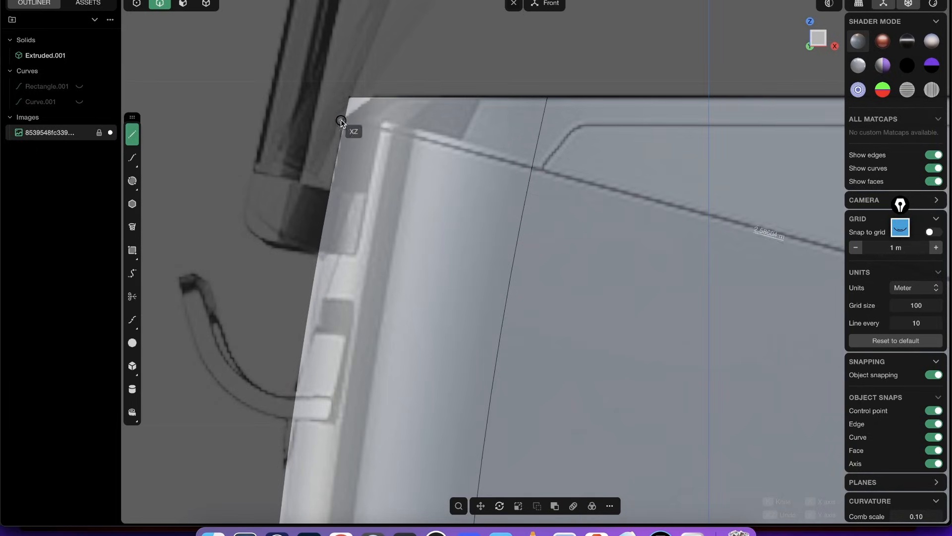
{"action": "left_click", "coordinate": [273, 98]}
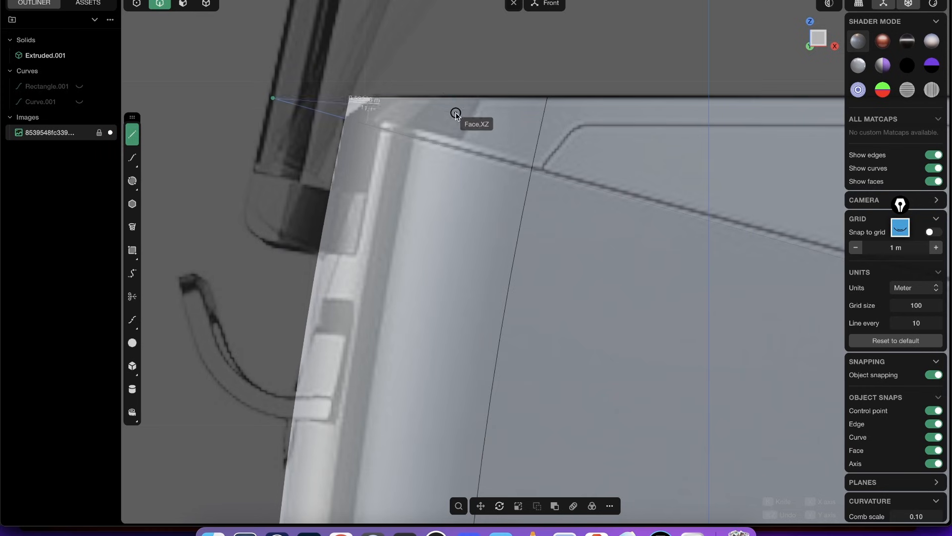
{"action": "scroll", "coordinate": [455, 115], "scroll_direction": "down", "scroll_amount": 10}
{"action": "right_click", "coordinate": [381, 194]}
- Move the panel polyline sideways out of the solid so it sits clear of the casing's side face
{"action": "middle_click_drag", "start_coordinate": [510, 260], "coordinate": [549, 189], "text": "shift"}
{"action": "key", "text": "g"}
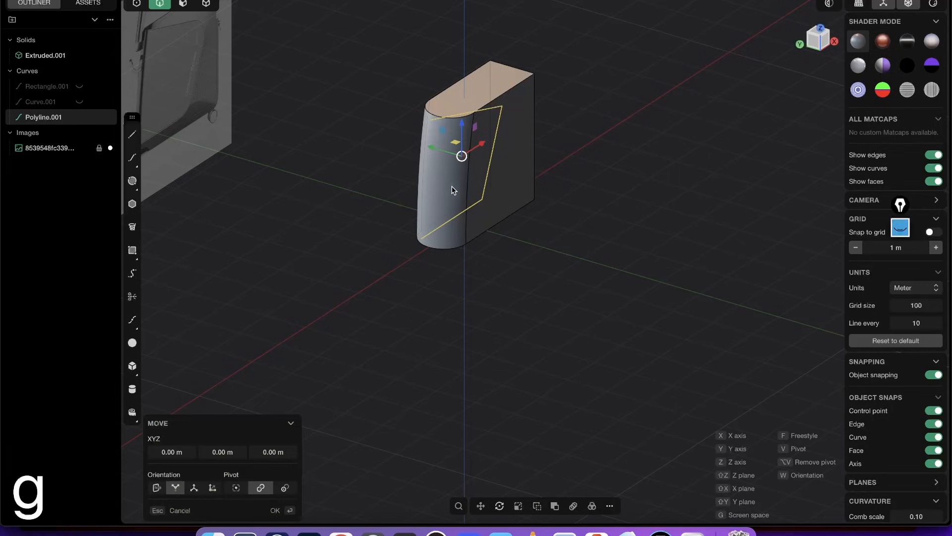
{"action": "left_click", "coordinate": [518, 147]}
- In Front view, move the polyline's upper rear corner point slightly outward and its two lower points down about 0.01 m to match the reference
{"action": "key", "text": "1"}
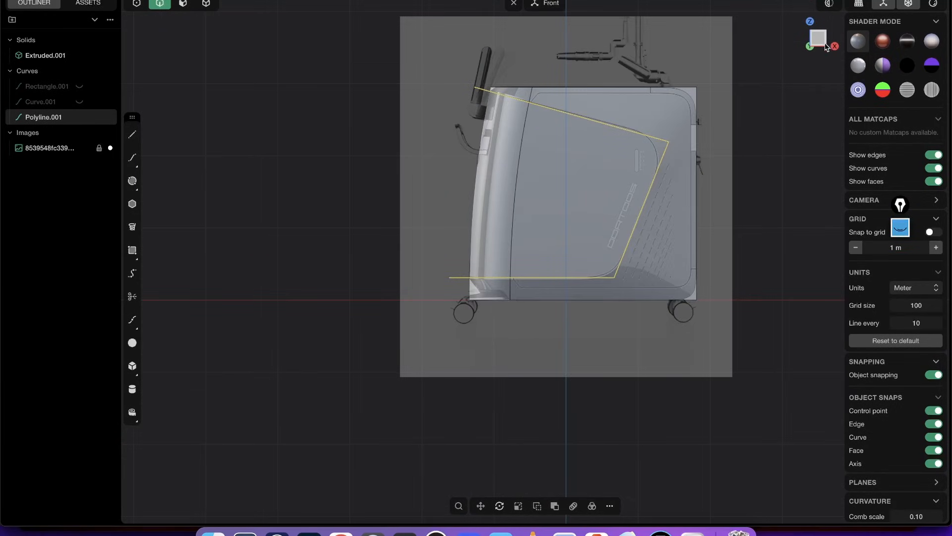
{"action": "scroll", "coordinate": [695, 89], "scroll_direction": "up", "scroll_amount": 5}
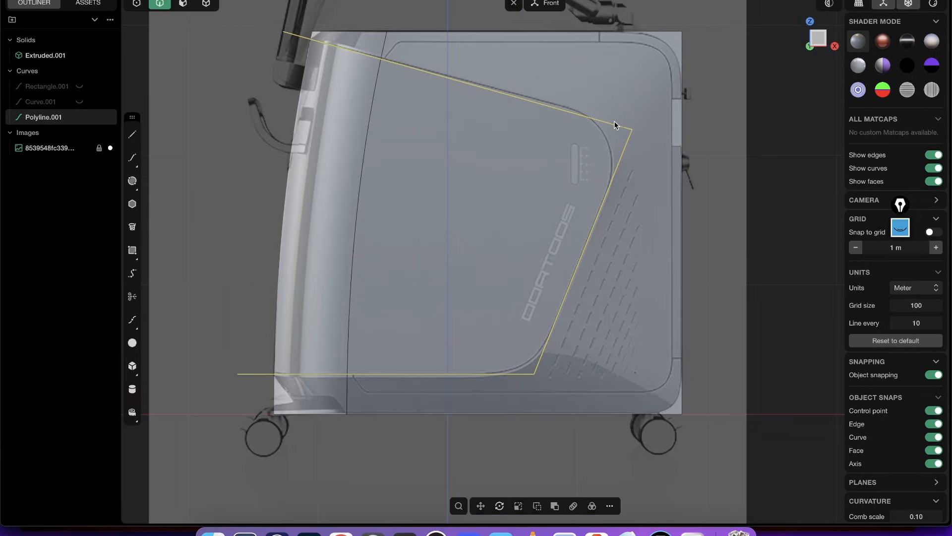
{"action": "key", "text": "1"}
{"action": "scroll", "coordinate": [636, 134], "scroll_direction": "up", "scroll_amount": 2}
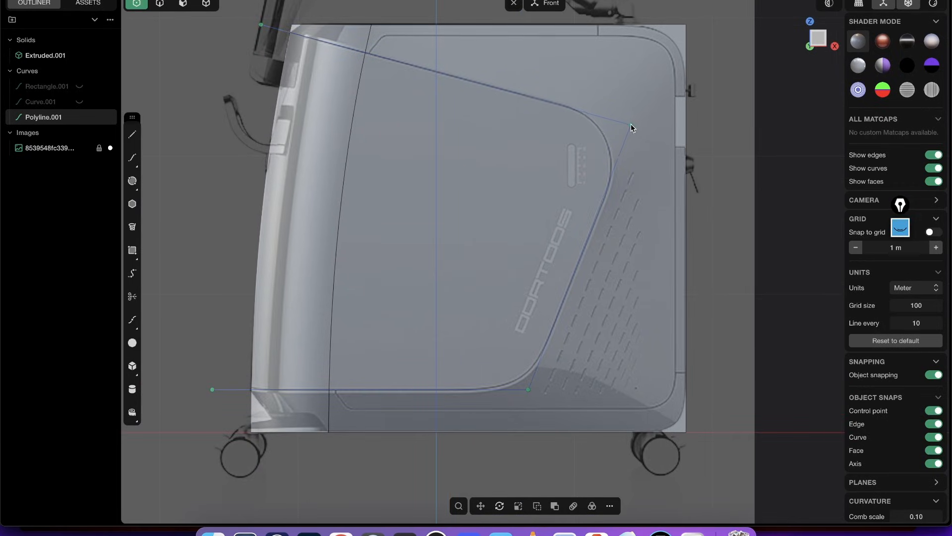
{"action": "left_click", "coordinate": [633, 124]}
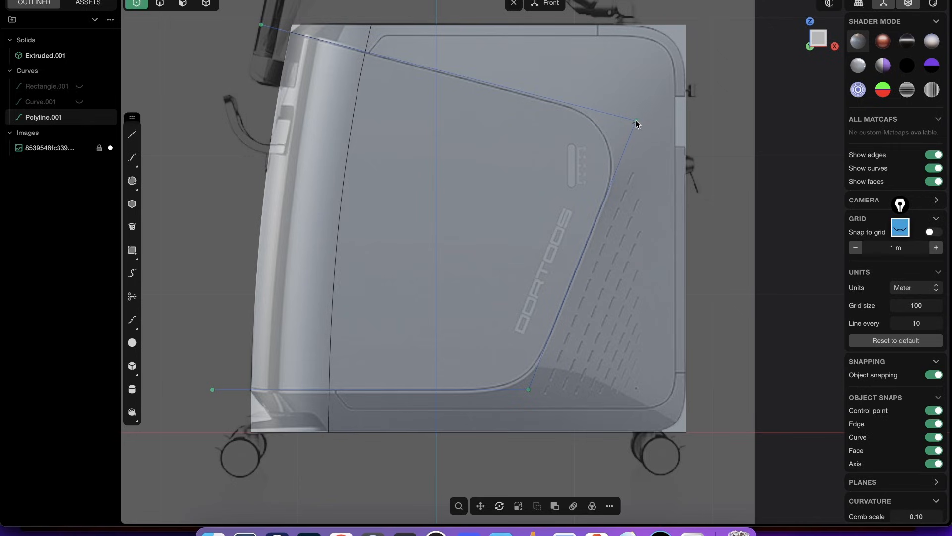
{"action": "scroll", "coordinate": [568, 275], "scroll_direction": "down", "scroll_amount": 3}
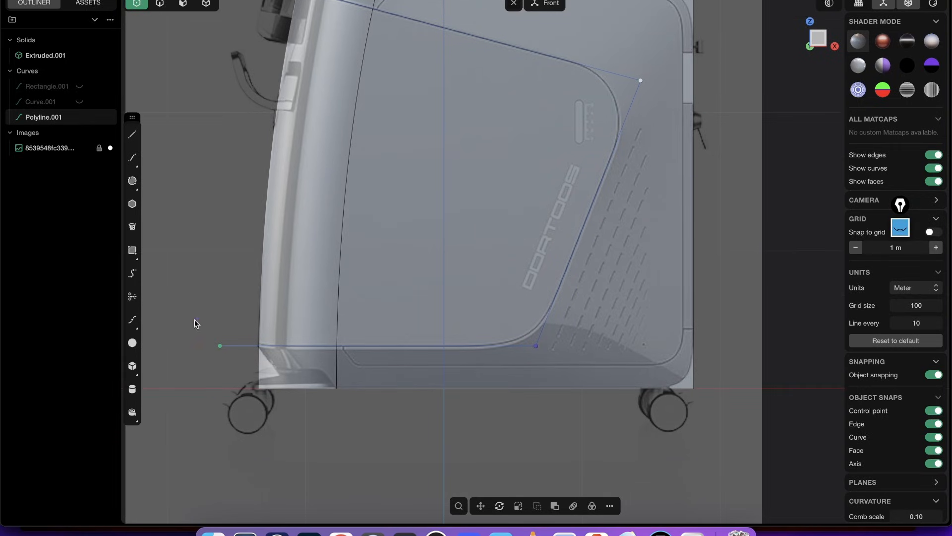
{"action": "left_click_drag", "start_coordinate": [194, 323], "coordinate": [555, 365]}
{"action": "key", "text": "g"}
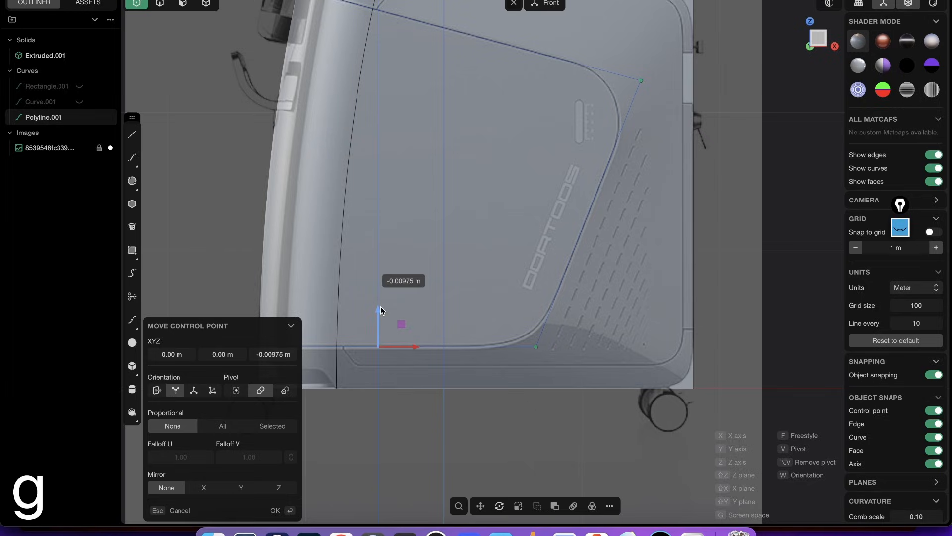
{"action": "left_click_drag", "start_coordinate": [380, 306], "coordinate": [380, 306]}
{"action": "right_click", "coordinate": [399, 289]}
- Fillet the polyline's upper rear corner to follow the reference's round, and its lower rear corner with a radius of about 0.46 m
{"action": "right_click_drag", "start_coordinate": [587, 249], "coordinate": [566, 268]}
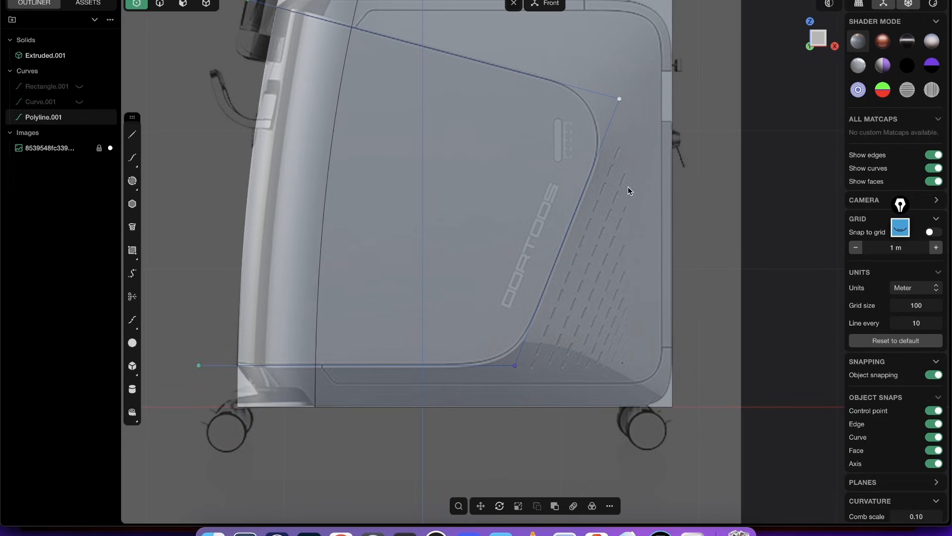
{"action": "key", "text": "b"}
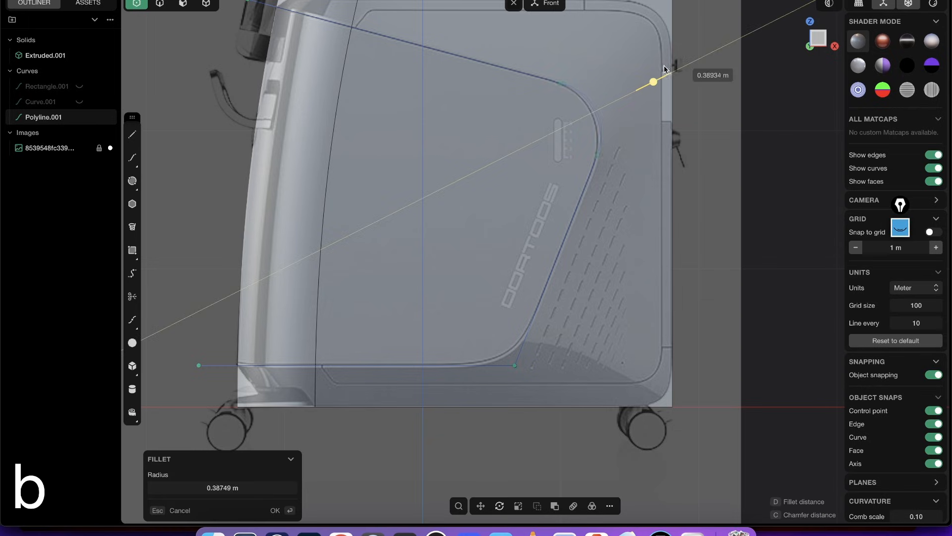
{"action": "left_click", "coordinate": [677, 92]}
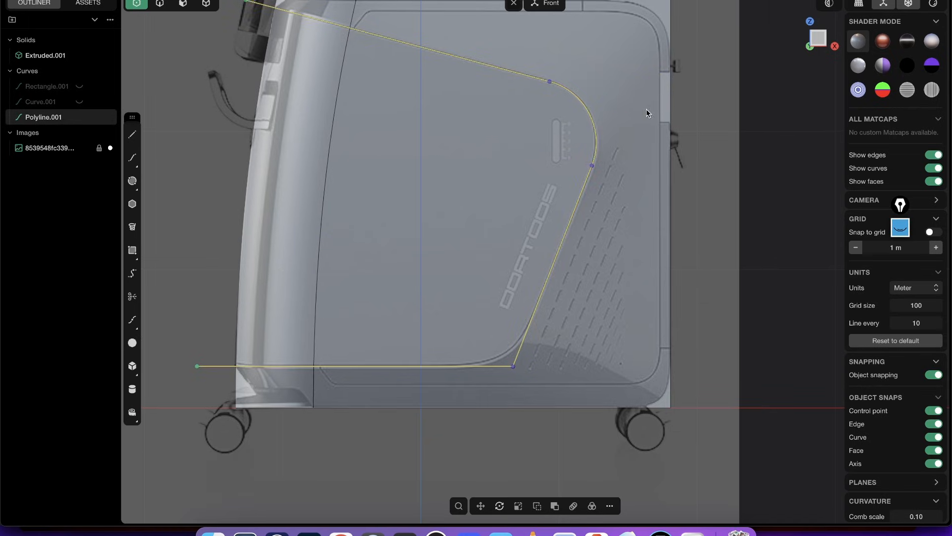
{"action": "left_click_drag", "start_coordinate": [548, 399], "coordinate": [546, 400]}
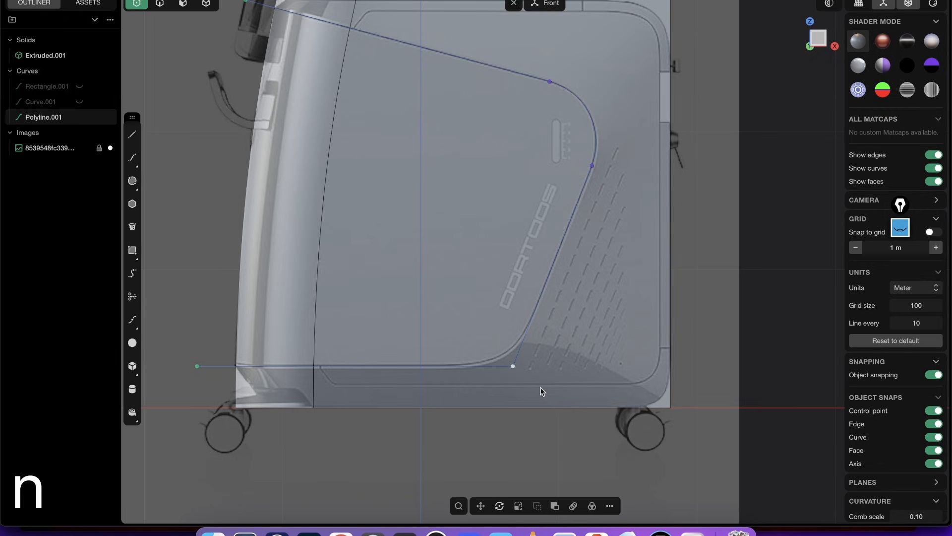
{"action": "key", "text": "b"}
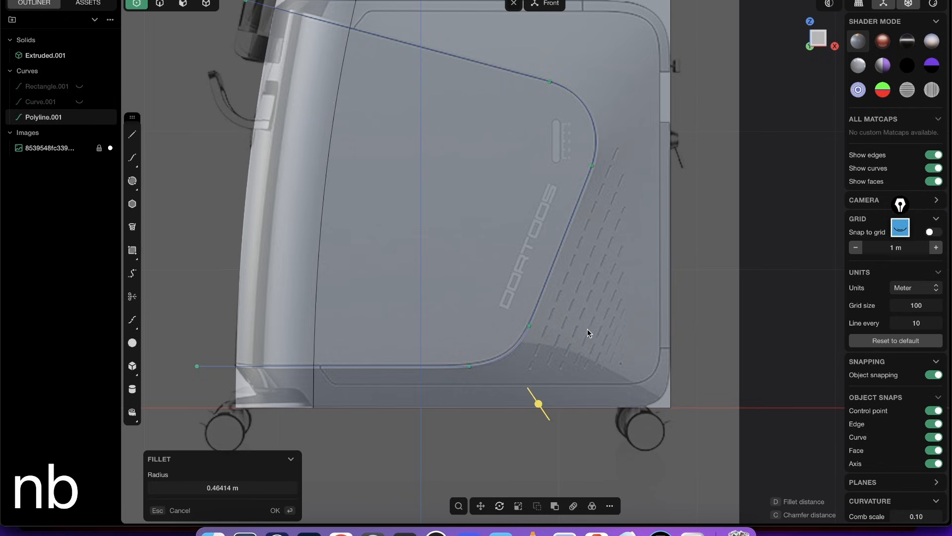
{"action": "left_click", "coordinate": [586, 327]}
{"action": "middle_click_drag", "start_coordinate": [588, 310], "coordinate": [602, 330]}
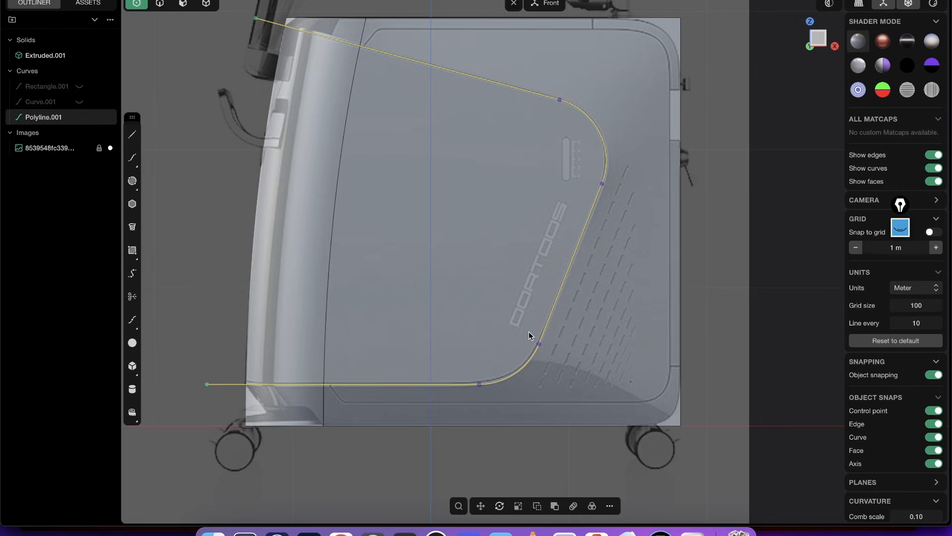
- Cut the casing solid with the panel polyline in Front view so the panel area becomes a separate body
{"action": "mouse_move", "coordinate": [581, 244]}
{"action": "middle_mouse_down"}
{"action": "mouse_move", "coordinate": [627, 205]}
{"action": "mouse_move", "coordinate": [587, 210]}
{"action": "mouse_move", "coordinate": [583, 236]}
{"action": "middle_mouse_up"}
{"action": "scroll", "coordinate": [546, 202], "scroll_direction": "down", "scroll_amount": 2}
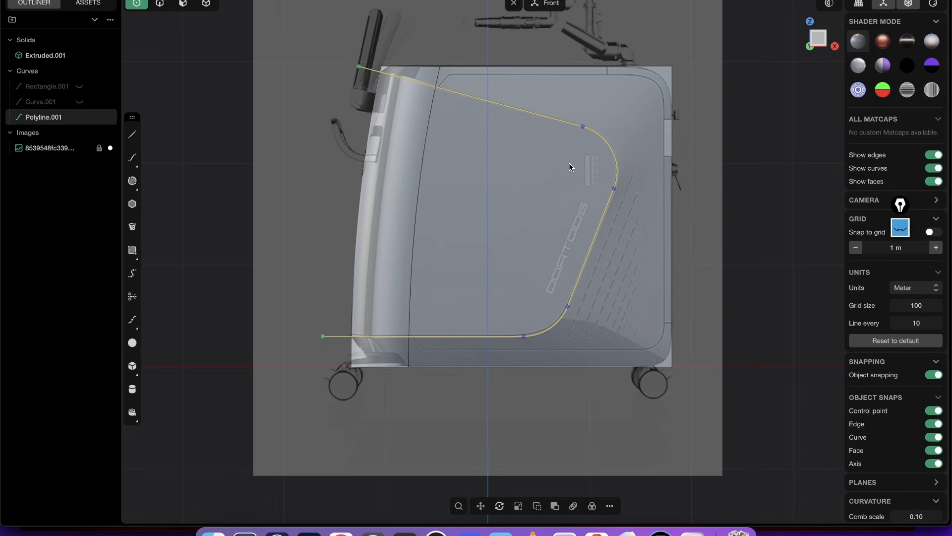
{"action": "key", "text": "c"}
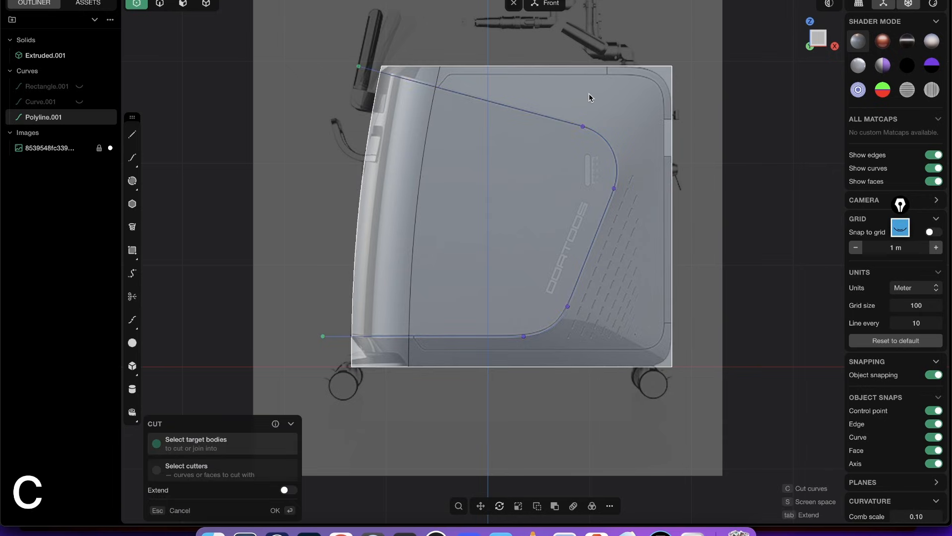
{"action": "middle_click_drag", "start_coordinate": [647, 37], "coordinate": [585, 154]}
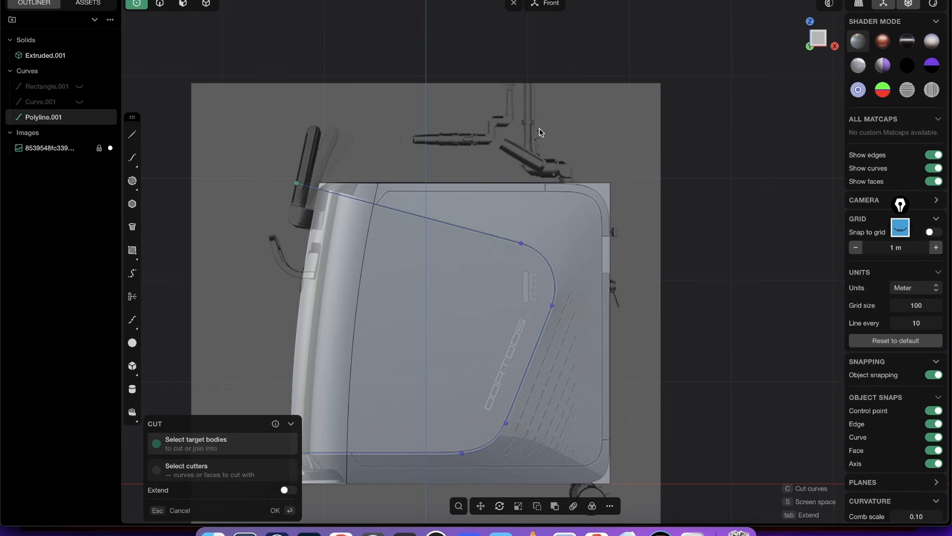
{"action": "middle_click_drag", "start_coordinate": [483, 254], "coordinate": [548, 131]}
{"action": "scroll", "coordinate": [547, 131], "scroll_direction": "up", "scroll_amount": 2}
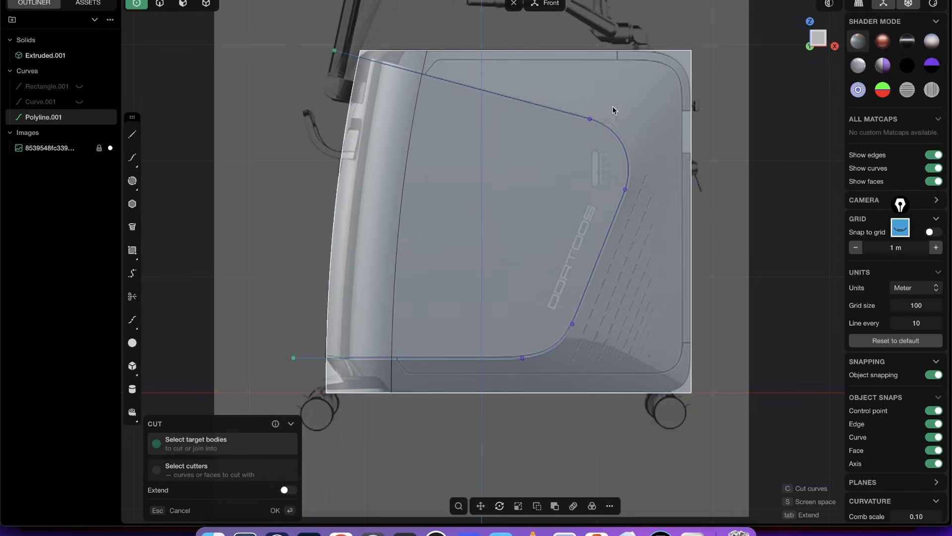
{"action": "left_click", "coordinate": [628, 94]}
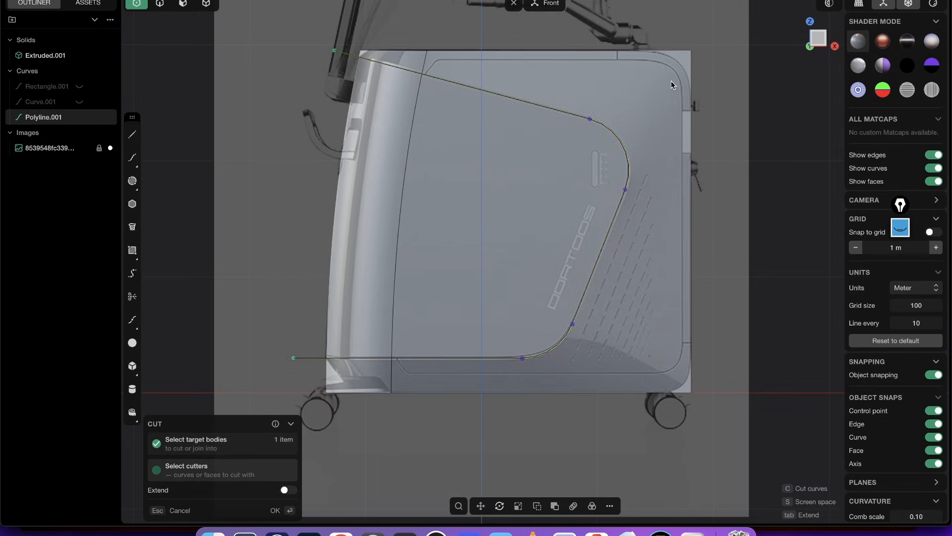
{"action": "key", "text": "Return"}
{"action": "left_click", "coordinate": [718, 77]}
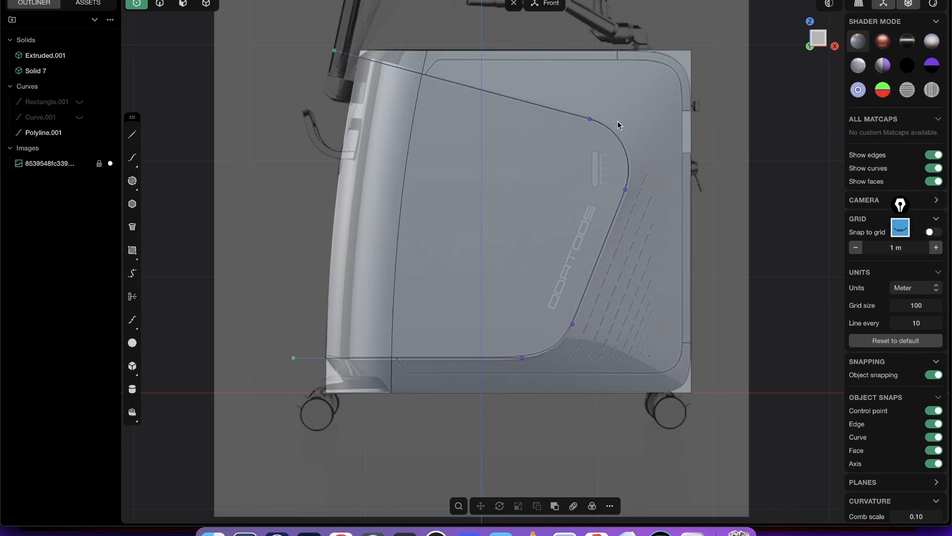
- Hide the polyline that was used to cut the casing
{"action": "middle_click_drag", "start_coordinate": [616, 121], "coordinate": [565, 127]}
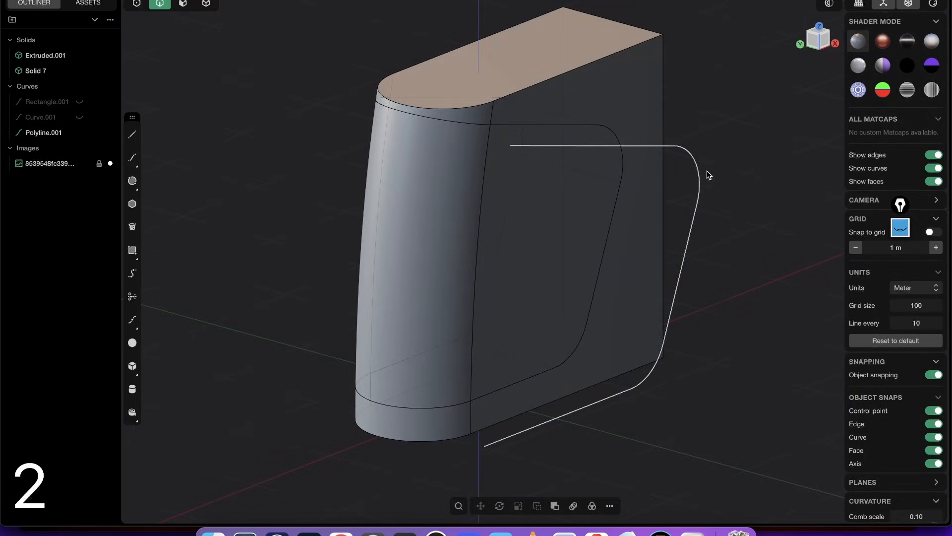
{"action": "left_click", "coordinate": [709, 177]}
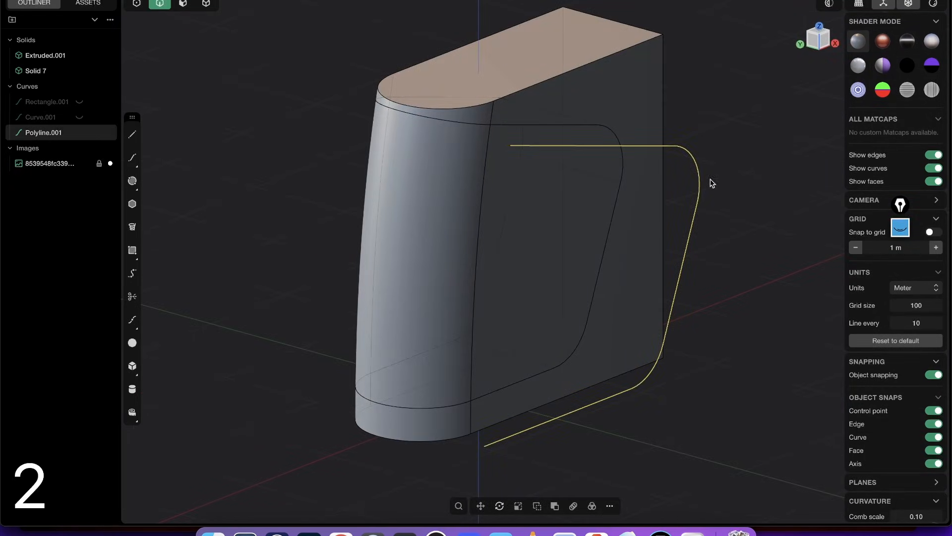
{"action": "key", "text": "h"}
- Examine the cut casing from several angles and compare it with the reference image
{"action": "middle_click_drag", "start_coordinate": [556, 157], "coordinate": [487, 131]}
{"action": "scroll", "coordinate": [487, 127], "scroll_direction": "up", "scroll_amount": 3}
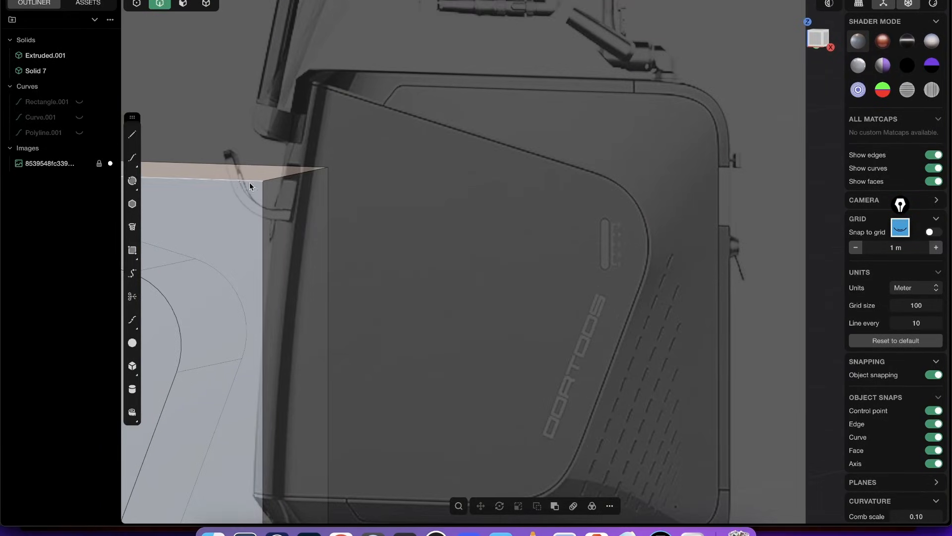
{"action": "middle_click_drag", "start_coordinate": [249, 182], "coordinate": [235, 222]}
{"action": "scroll", "coordinate": [403, 184], "scroll_direction": "down", "scroll_amount": 5}
{"action": "key", "text": "2"}
{"action": "key", "text": "3"}
{"action": "left_click", "coordinate": [336, 146]}
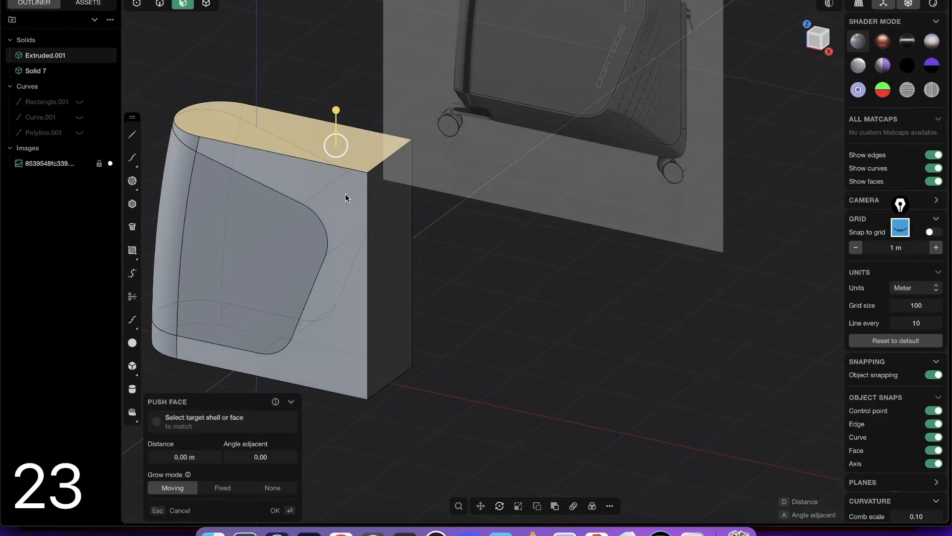
{"action": "key", "text": "Escape"}
{"action": "scroll", "coordinate": [461, 176], "scroll_direction": "up", "scroll_amount": 3}
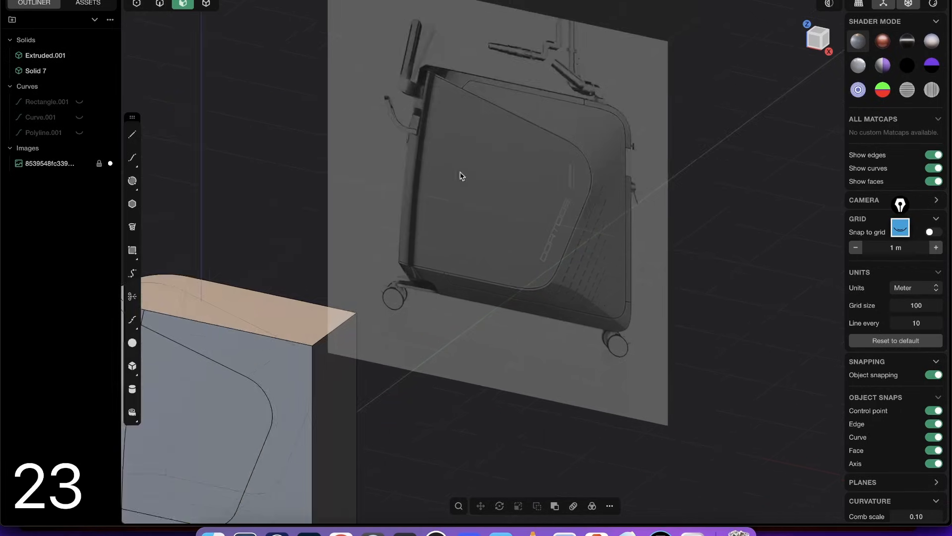
- Fillet the casing's upper rear edge in Front view so it follows the rounded corner in the reference image
{"action": "scroll", "coordinate": [511, 136], "scroll_direction": "up", "scroll_amount": 3}
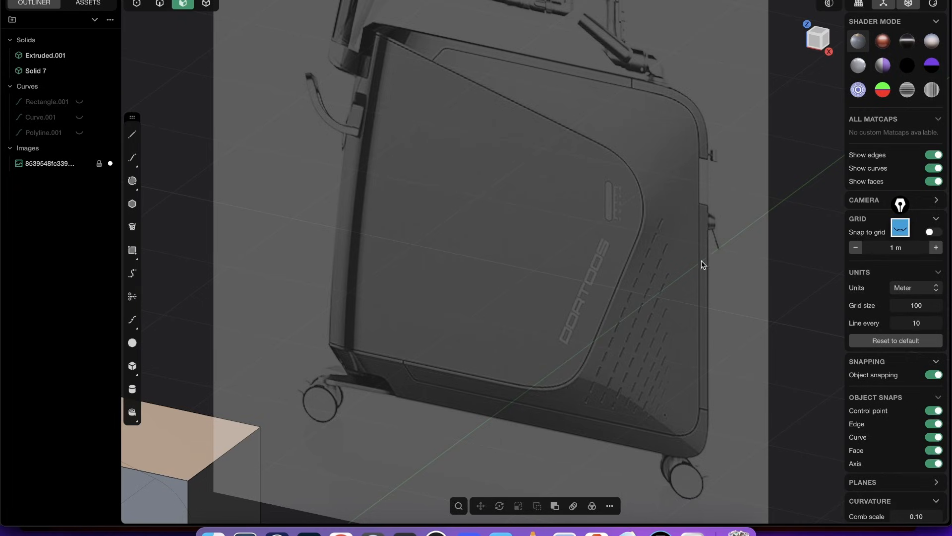
{"action": "middle_click_drag", "start_coordinate": [524, 227], "coordinate": [556, 186], "text": "shift"}
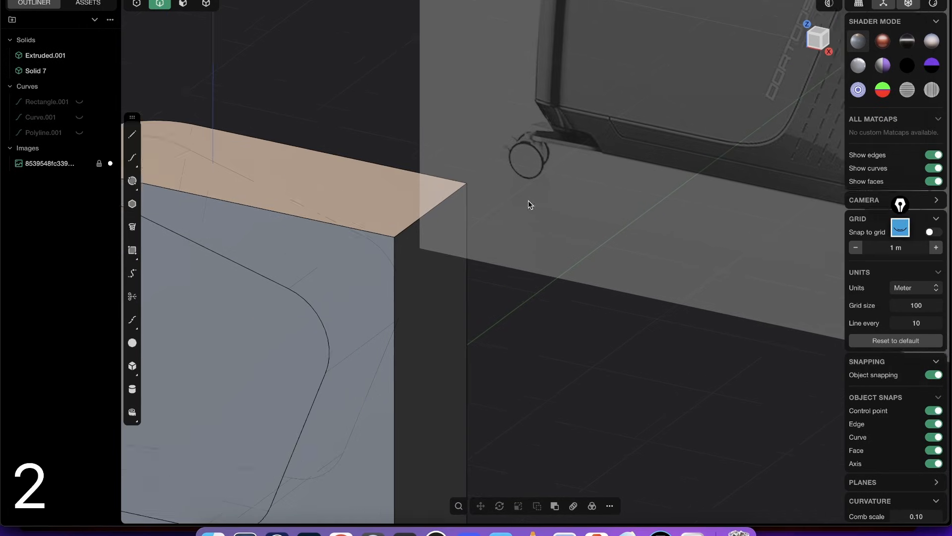
{"action": "scroll", "coordinate": [529, 201], "scroll_direction": "down", "scroll_amount": 6}
{"action": "middle_click_drag", "start_coordinate": [487, 248], "coordinate": [506, 227]}
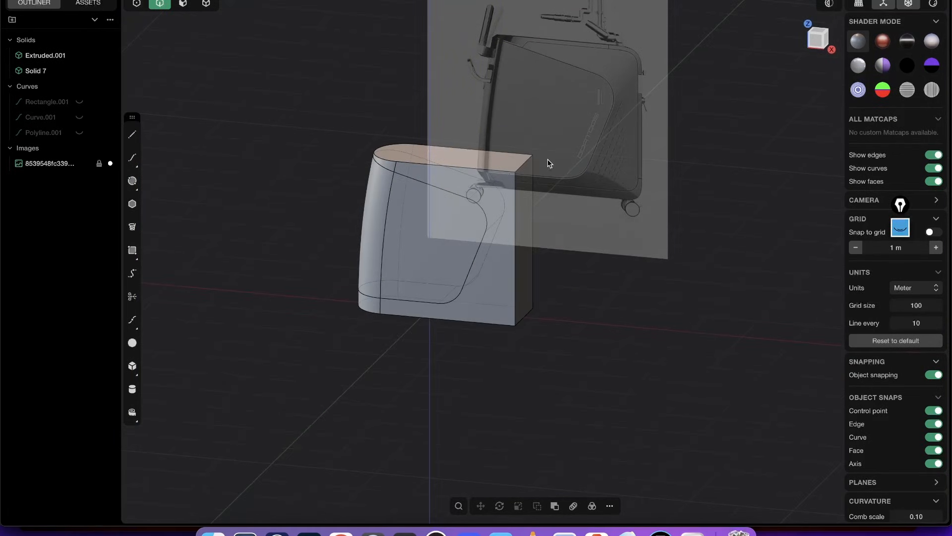
{"action": "key", "text": "2"}
{"action": "left_click", "coordinate": [525, 163]}
{"action": "middle_click_drag", "start_coordinate": [521, 183], "coordinate": [526, 229]}
{"action": "left_click", "coordinate": [818, 46]}
{"action": "scroll", "coordinate": [530, 176], "scroll_direction": "up", "scroll_amount": 8}
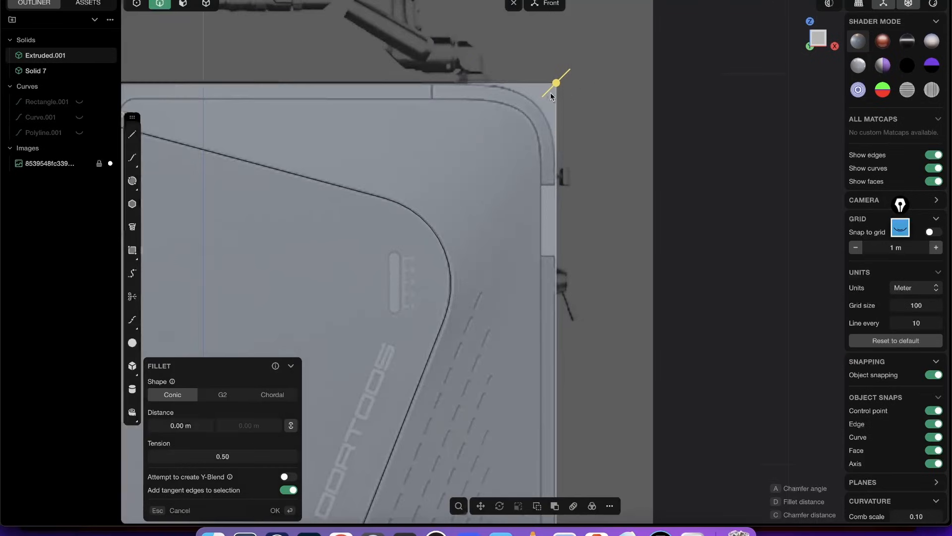
{"action": "left_click_drag", "start_coordinate": [556, 82], "coordinate": [610, 44]}
{"action": "right_click", "coordinate": [604, 87]}
- Fillet the casing's lower rear edge with a distance of about 0.22 m, matching the reference in Front view
{"action": "middle_click_drag", "start_coordinate": [592, 286], "coordinate": [575, 56], "text": "shift"}
{"action": "left_click", "coordinate": [580, 334]}
{"action": "middle_click_drag", "start_coordinate": [580, 335], "coordinate": [572, 171], "text": "shift"}
{"action": "middle_click_drag", "start_coordinate": [510, 203], "coordinate": [552, 247]}
{"action": "left_click", "coordinate": [571, 256]}
{"action": "key", "text": "f"}
{"action": "left_click", "coordinate": [816, 38]}
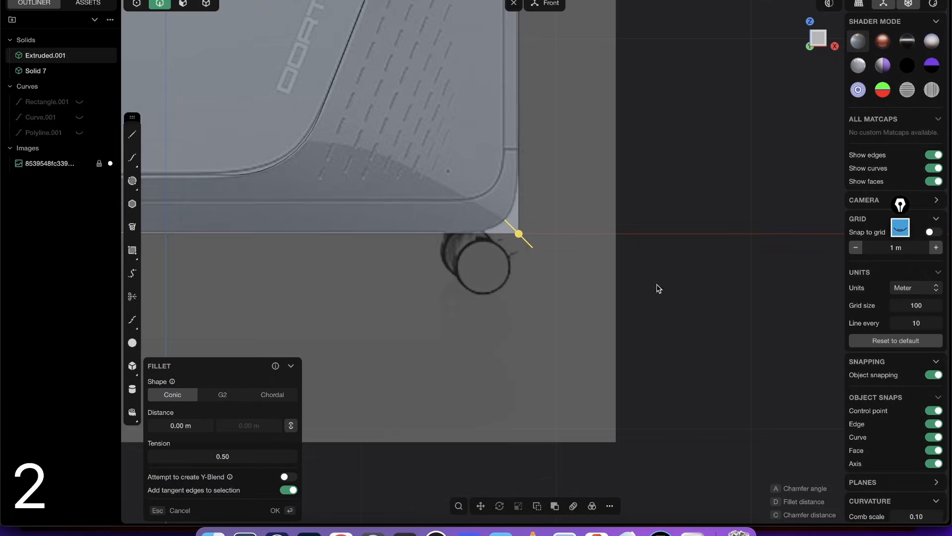
{"action": "left_click_drag", "start_coordinate": [520, 237], "coordinate": [575, 236]}
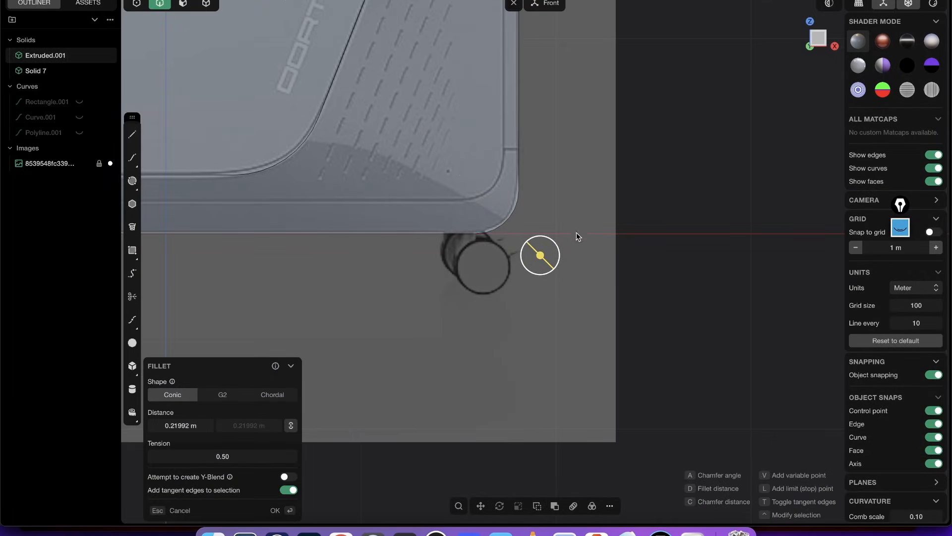
{"action": "key", "text": "Return"}
- Examine the reference image's front edge and lower front corner and compare them with the filleted casing
{"action": "scroll", "coordinate": [564, 207], "scroll_direction": "down", "scroll_amount": 5}
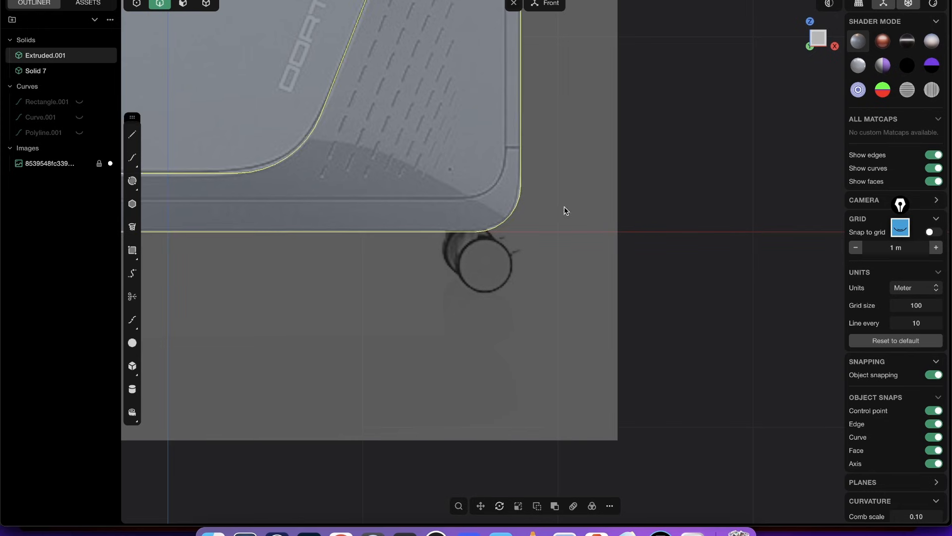
{"action": "middle_click_drag", "start_coordinate": [598, 111], "coordinate": [530, 161]}
{"action": "scroll", "coordinate": [486, 228], "scroll_direction": "up", "scroll_amount": 10}
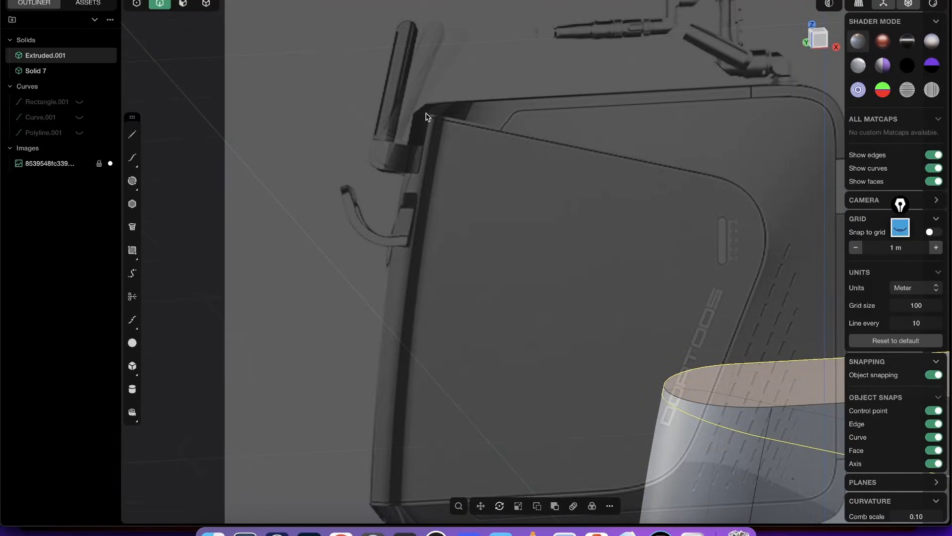
{"action": "scroll", "coordinate": [426, 117], "scroll_direction": "up", "scroll_amount": 3}
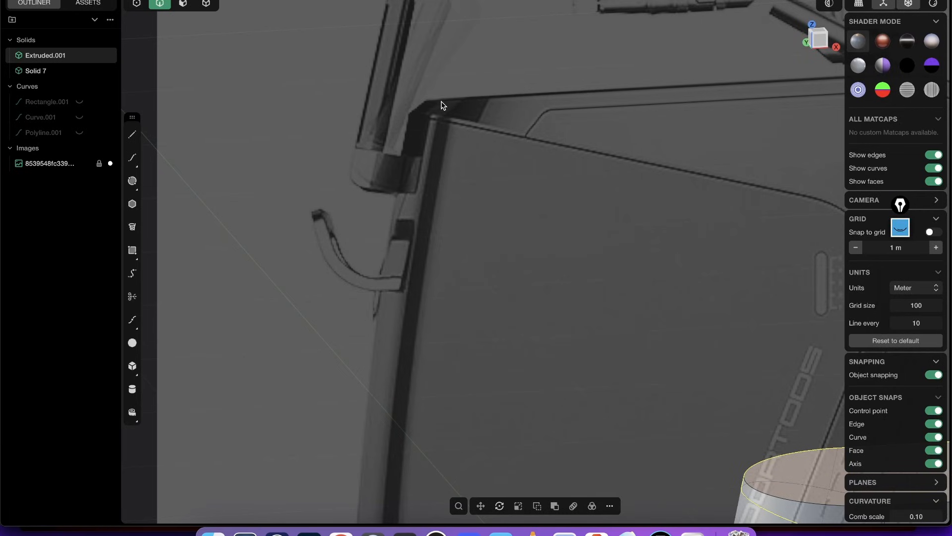
{"action": "middle_click_drag", "start_coordinate": [487, 220], "coordinate": [463, 176], "text": "shift"}
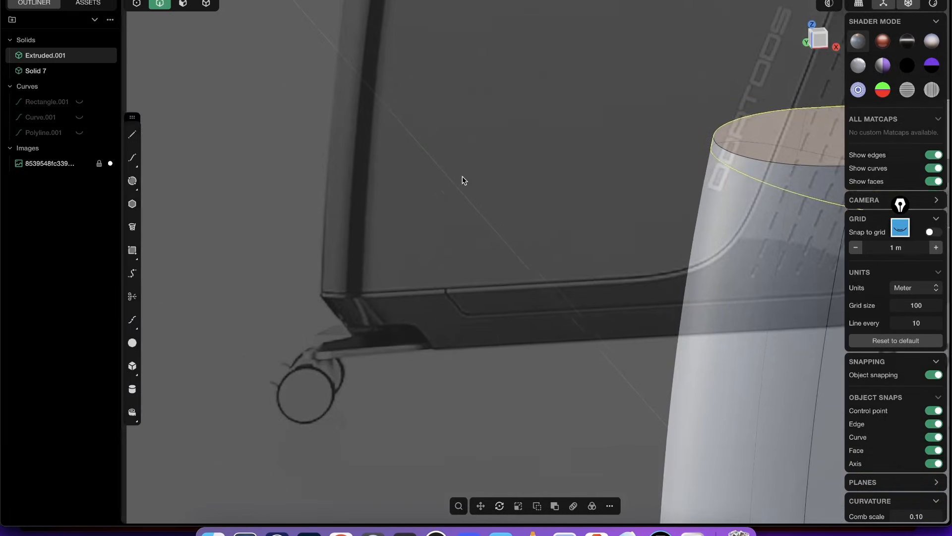
{"action": "scroll", "coordinate": [448, 220], "scroll_direction": "down", "scroll_amount": 10}
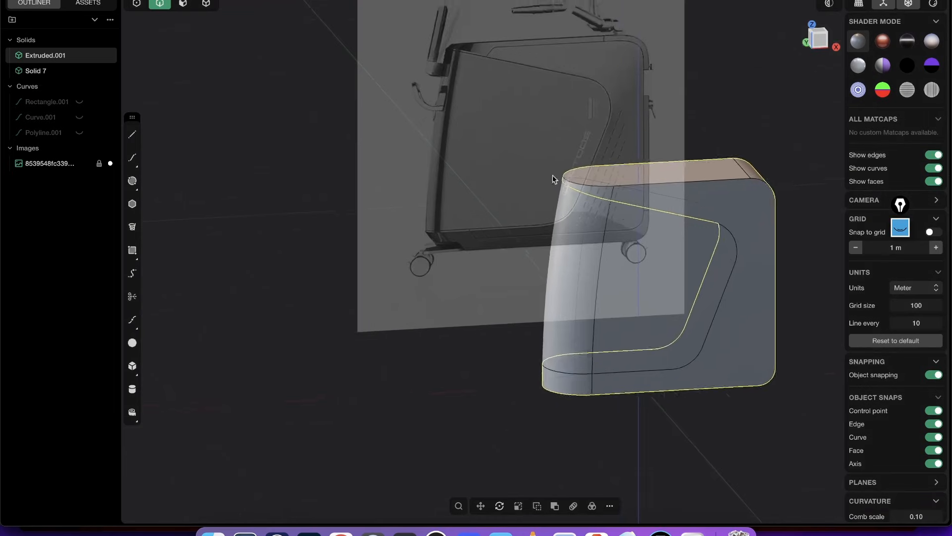
{"action": "middle_click_drag", "start_coordinate": [561, 171], "coordinate": [517, 196], "text": "shift"}
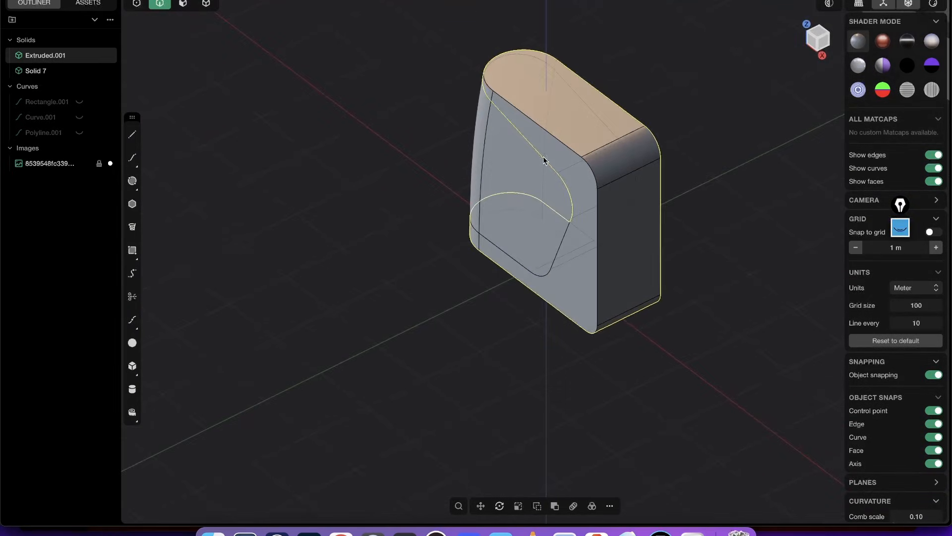
{"action": "scroll", "coordinate": [544, 159], "scroll_direction": "up", "scroll_amount": 2}
- Offset the outline of the casing's connected top, rear and bottom faces, including the rounded corners, inward by about 0.188 m
{"action": "key", "text": "3"}
{"action": "left_click", "coordinate": [569, 98]}
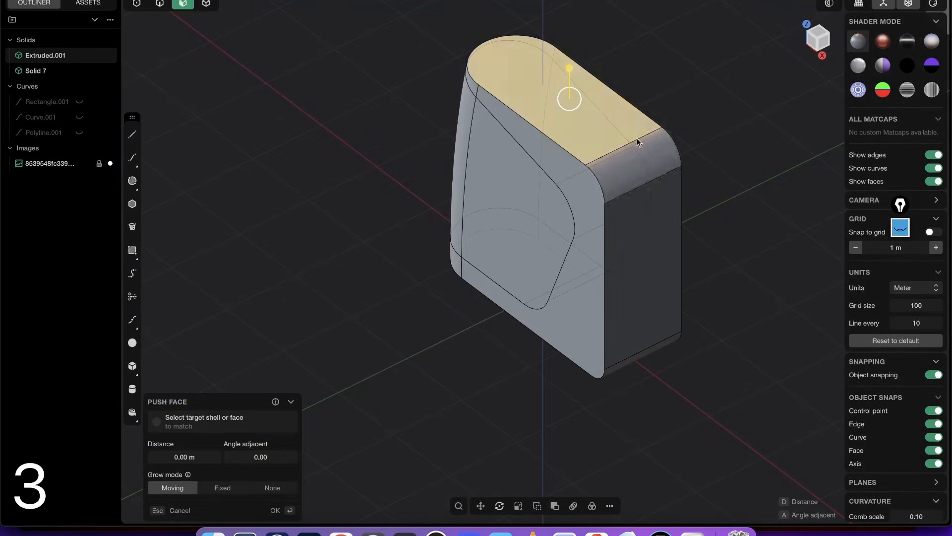
{"action": "middle_click_drag", "start_coordinate": [637, 138], "coordinate": [631, 174]}
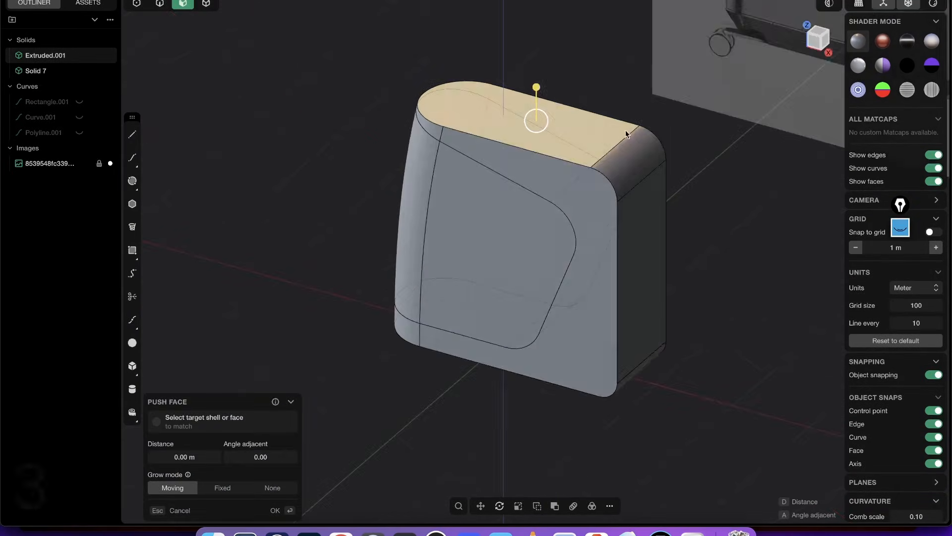
{"action": "left_click", "coordinate": [642, 152], "text": "shift"}
{"action": "left_click", "coordinate": [655, 204], "text": "shift"}
{"action": "middle_click_drag", "start_coordinate": [638, 297], "coordinate": [636, 196]}
{"action": "left_click", "coordinate": [633, 401], "text": "shift"}
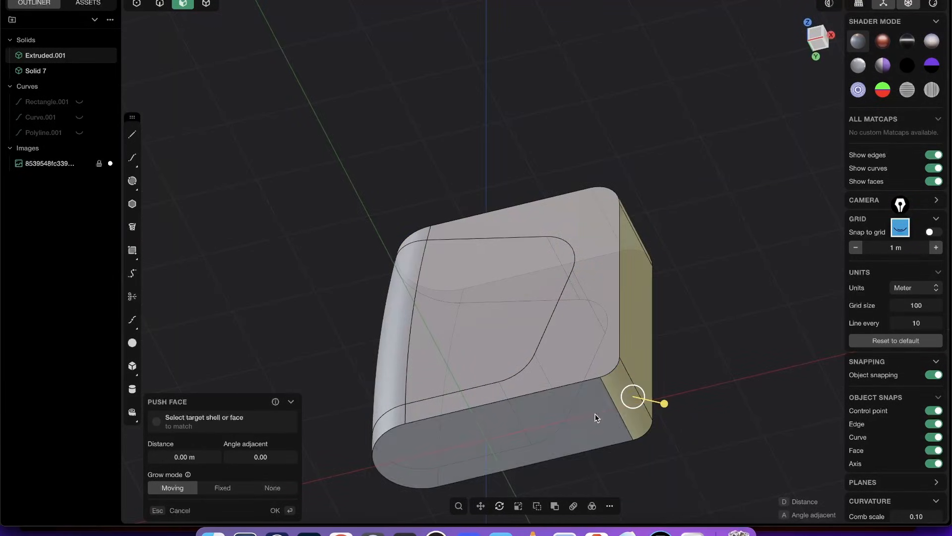
{"action": "middle_click_drag", "start_coordinate": [616, 334], "coordinate": [623, 195]}
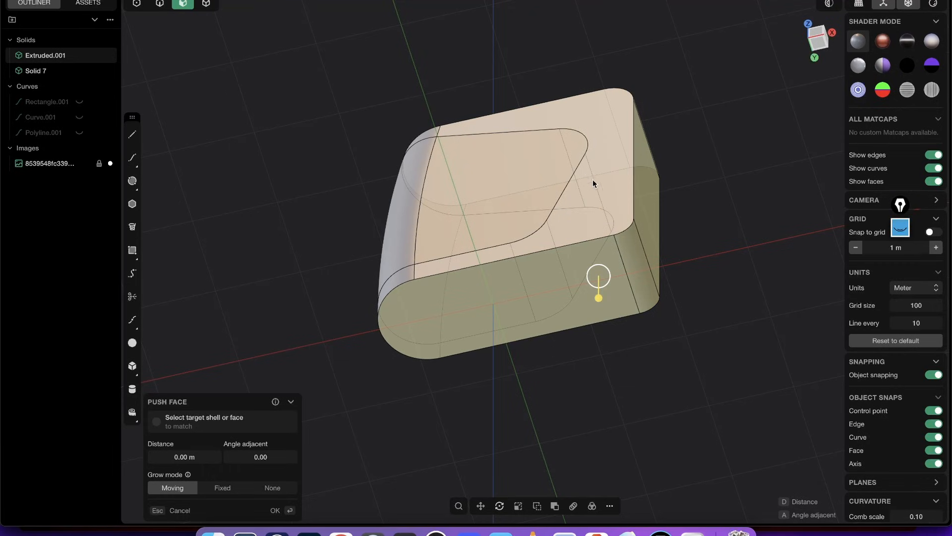
{"action": "middle_click_drag", "start_coordinate": [605, 117], "coordinate": [604, 140]}
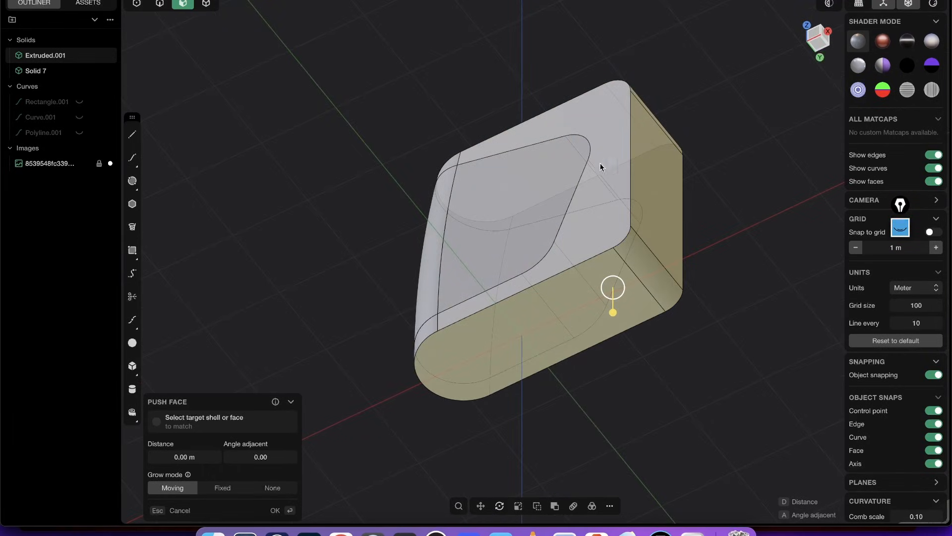
{"action": "middle_click_drag", "start_coordinate": [619, 275], "coordinate": [618, 242], "text": "shift"}
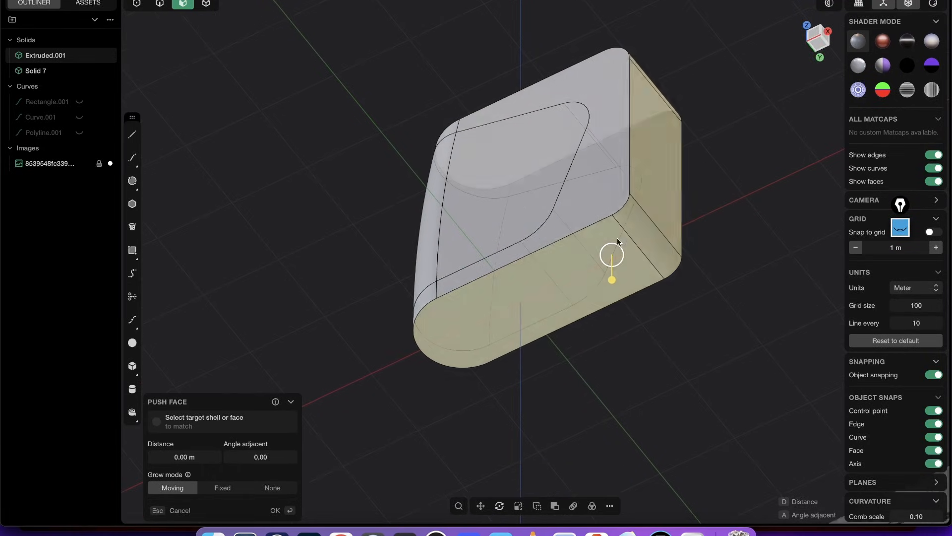
{"action": "middle_click_drag", "start_coordinate": [628, 106], "coordinate": [590, 190]}
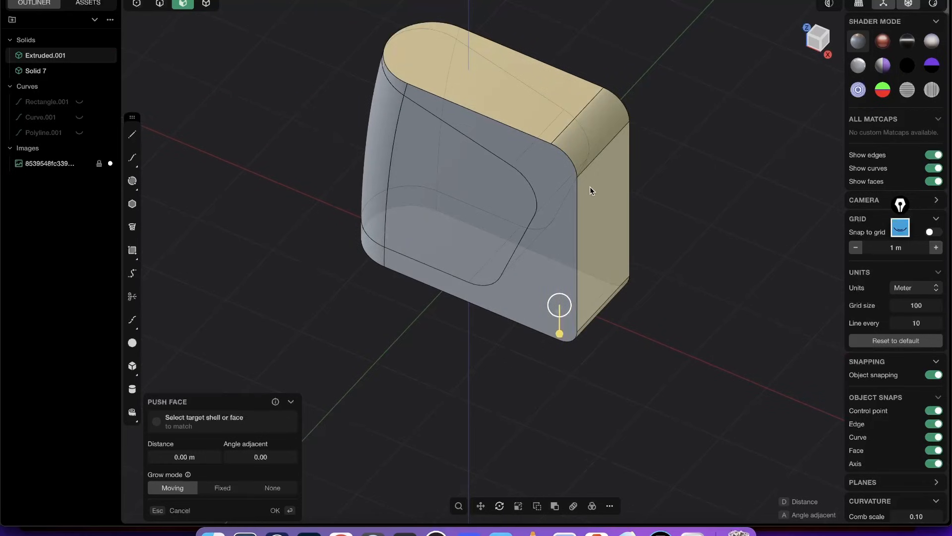
{"action": "key", "text": "o"}
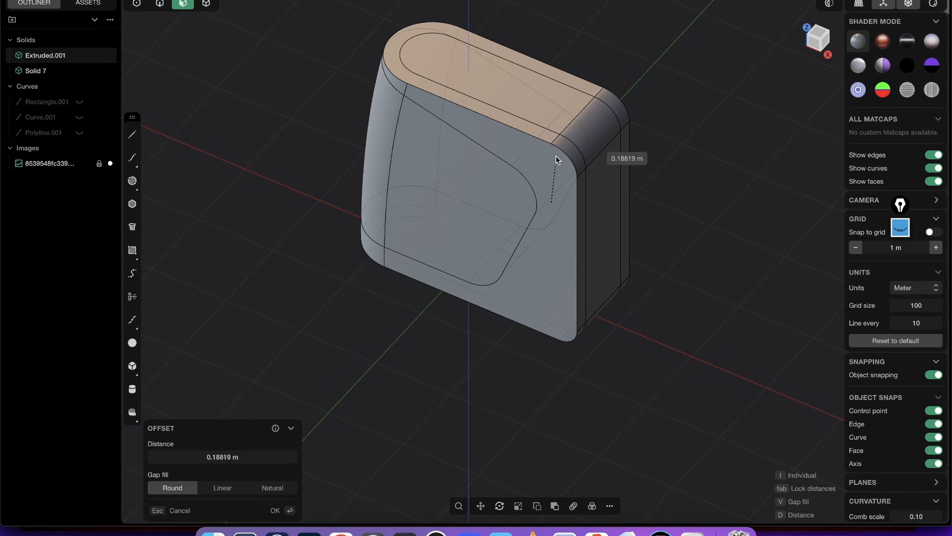
{"action": "left_click", "coordinate": [555, 156]}
{"action": "right_click", "coordinate": [628, 243]}
- Delete the casing's flat side faces that surround the panel area
{"action": "middle_click_drag", "start_coordinate": [604, 213], "coordinate": [534, 107]}
{"action": "left_click", "coordinate": [534, 106]}
{"action": "middle_click_drag", "start_coordinate": [539, 192], "coordinate": [642, 321]}
{"action": "right_click_drag", "start_coordinate": [569, 192], "coordinate": [528, 184]}
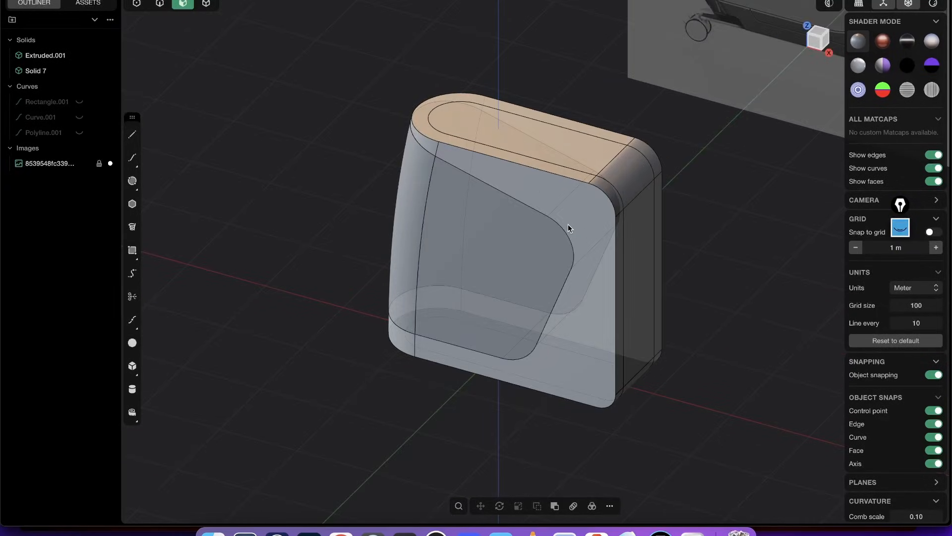
{"action": "right_click_drag", "start_coordinate": [573, 225], "coordinate": [591, 144]}
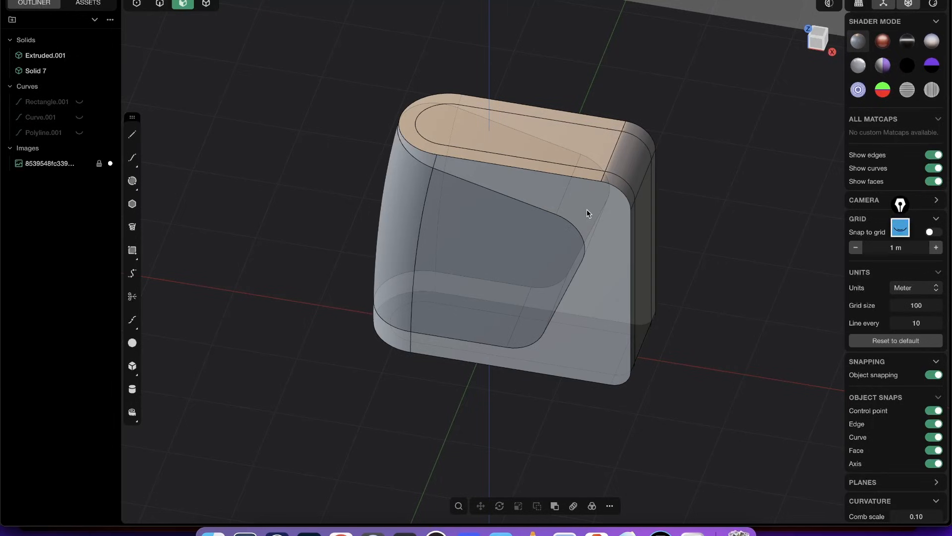
{"action": "left_click", "coordinate": [606, 218]}
{"action": "right_click_drag", "start_coordinate": [605, 303], "coordinate": [606, 232]}
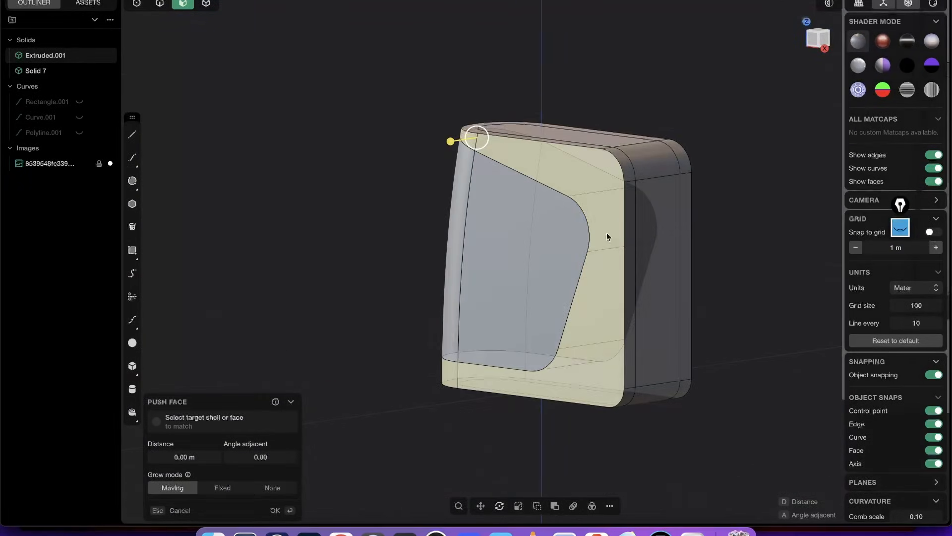
{"action": "key", "text": "shift+x"}
- Delete the narrow border strips outside the offset outline along the casing's top, rear, bottom and rounded corners
{"action": "right_click_drag", "start_coordinate": [677, 198], "coordinate": [632, 181]}
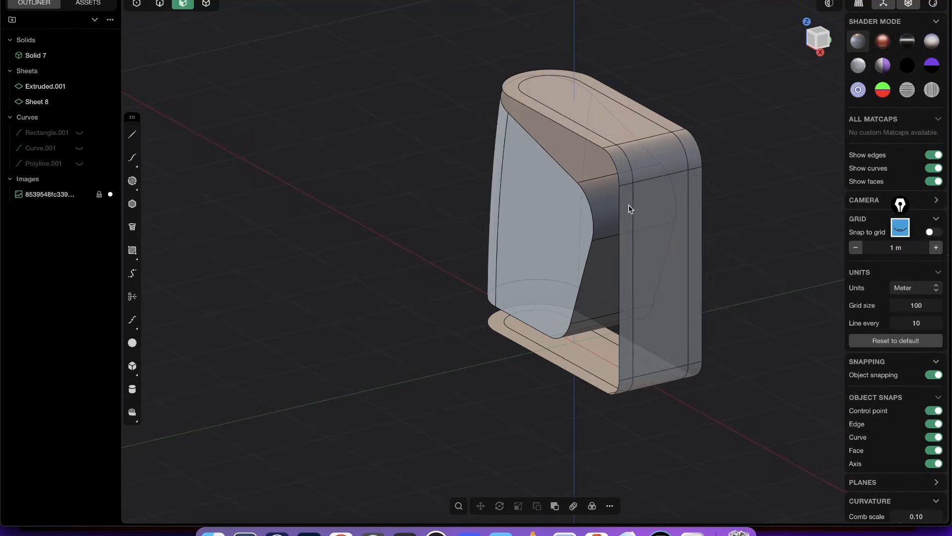
{"action": "left_click", "coordinate": [624, 190]}
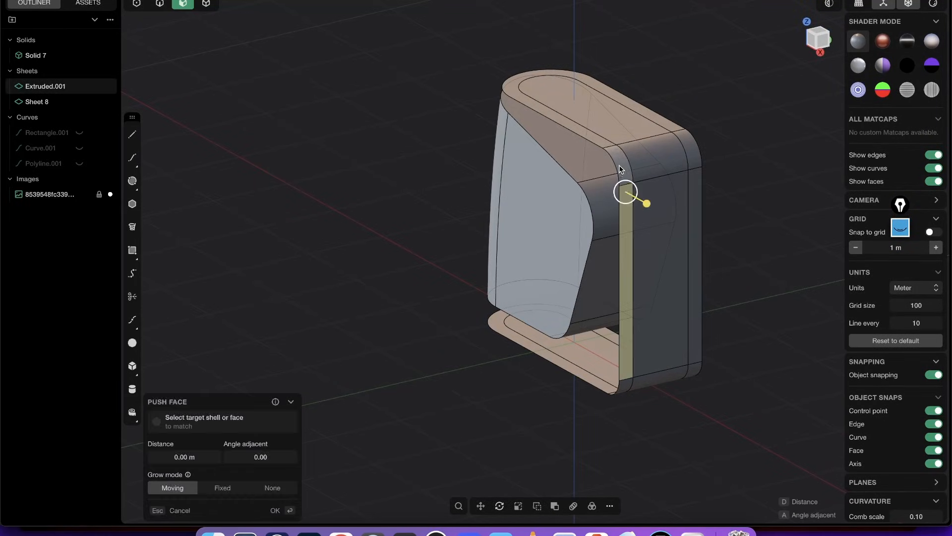
{"action": "left_click", "coordinate": [585, 132]}
{"action": "left_click", "coordinate": [693, 163]}
{"action": "left_click", "coordinate": [698, 204], "text": "shift"}
{"action": "middle_click_drag", "start_coordinate": [673, 302], "coordinate": [664, 223]}
{"action": "middle_click_drag", "start_coordinate": [583, 280], "coordinate": [562, 88], "text": "shift"}
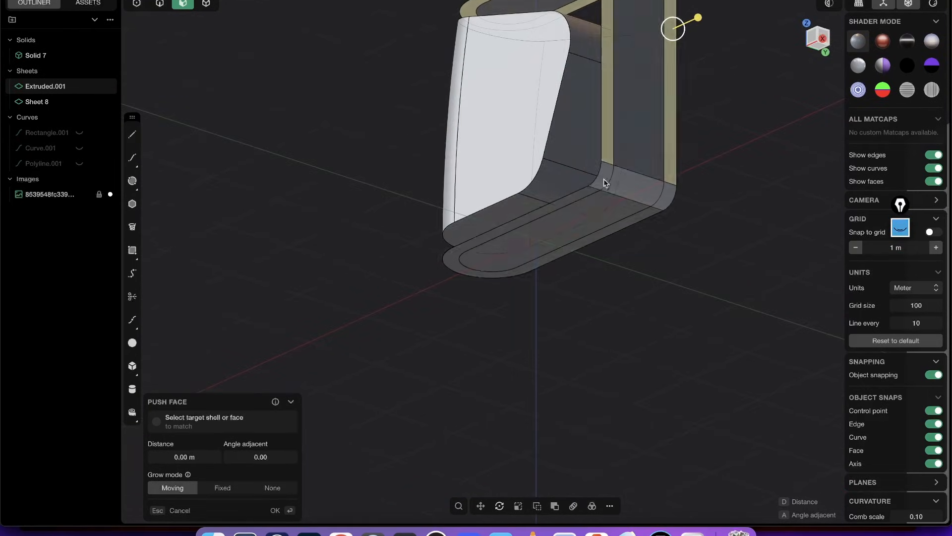
{"action": "middle_click_drag", "start_coordinate": [604, 179], "coordinate": [615, 174]}
{"action": "left_click", "coordinate": [606, 172], "text": "shift"}
{"action": "left_click", "coordinate": [586, 193], "text": "shift"}
{"action": "left_click", "coordinate": [656, 216], "text": "shift"}
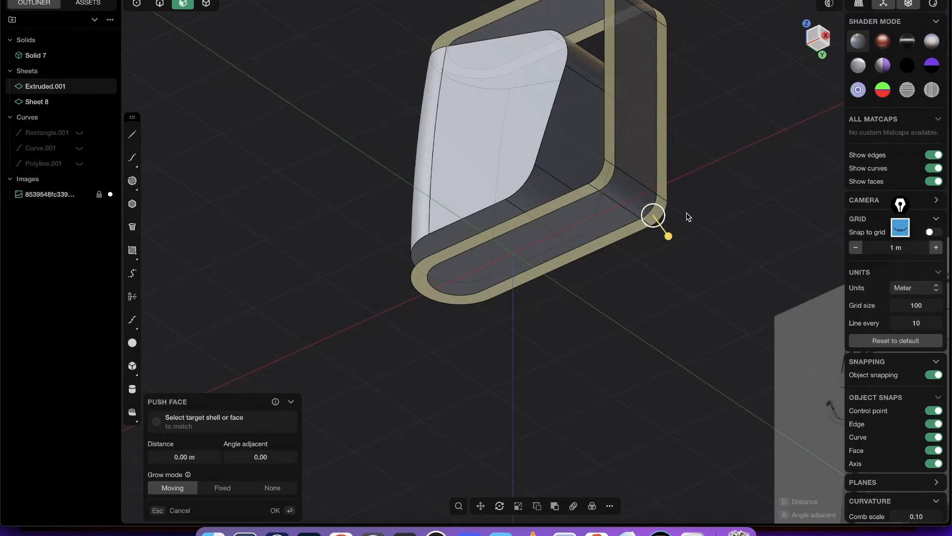
{"action": "middle_click_drag", "start_coordinate": [642, 101], "coordinate": [615, 198]}
{"action": "key", "text": "shift+x"}
- Delete Sheet 8, the leftover surface lying against the panel solid, keeping the solid and the outer band
{"action": "key", "text": "Tab"}
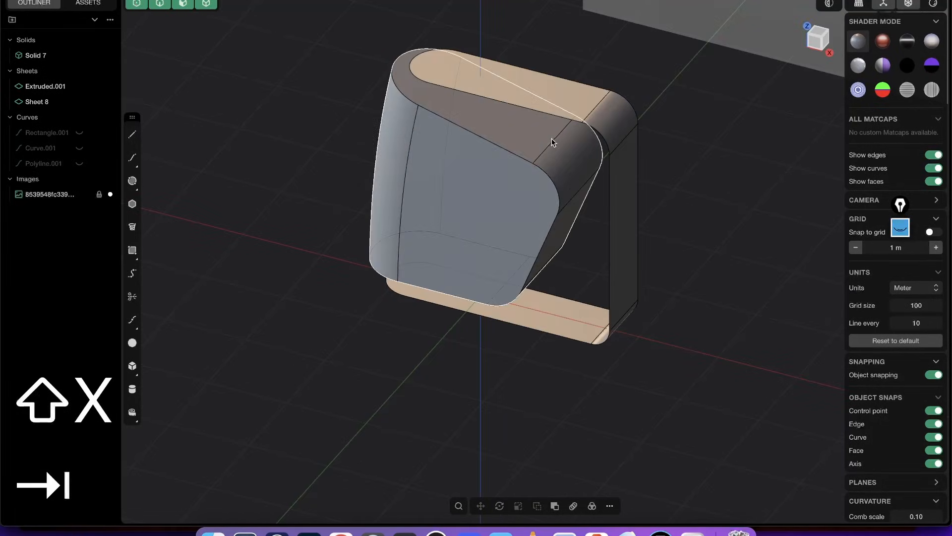
{"action": "middle_click_drag", "start_coordinate": [555, 187], "coordinate": [517, 156]}
{"action": "scroll", "coordinate": [517, 155], "scroll_direction": "up", "scroll_amount": 3}
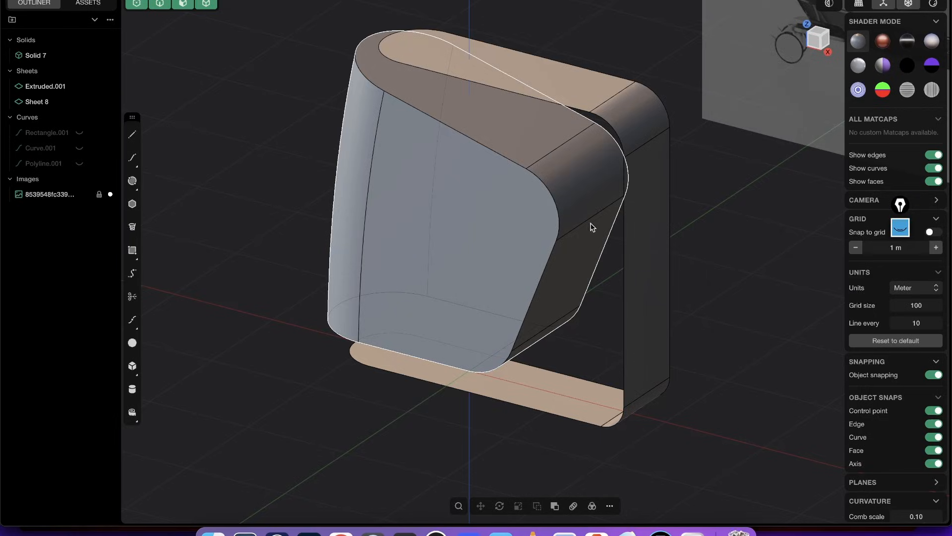
{"action": "middle_click_drag", "start_coordinate": [590, 228], "coordinate": [548, 149]}
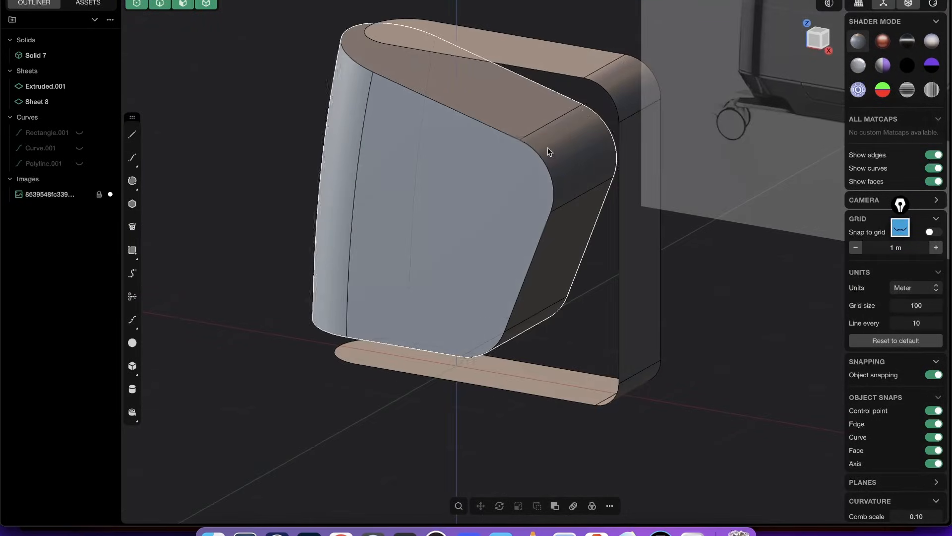
{"action": "left_click", "coordinate": [44, 107]}
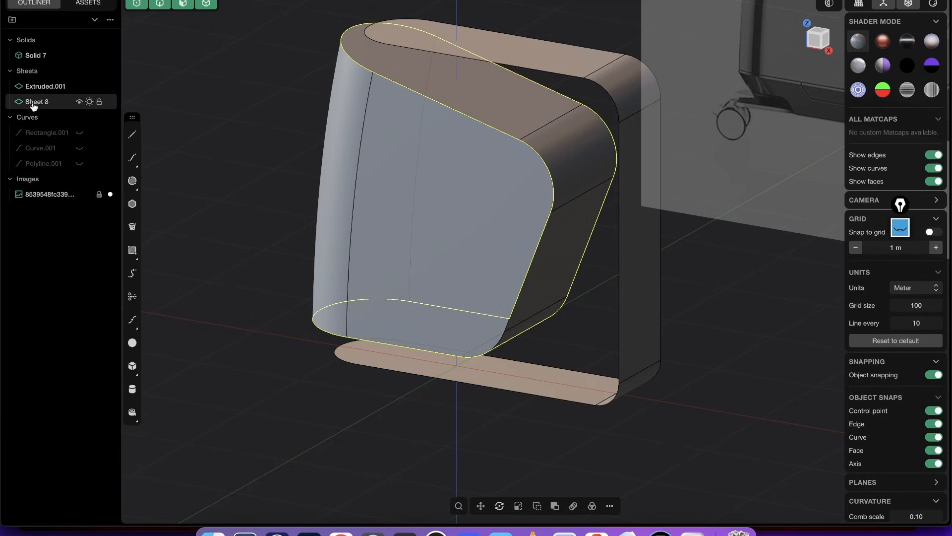
{"action": "key", "text": "x"}
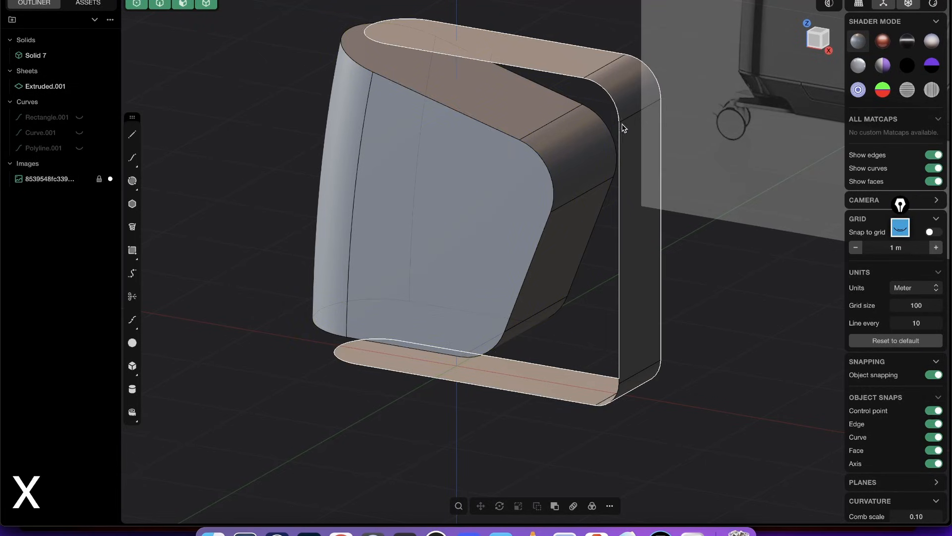
- Delete the panel solid's top, rear and bottom connecting faces and their rounded corners, leaving the curved front and flat sides as an open sheet
{"action": "left_click", "coordinate": [462, 117]}
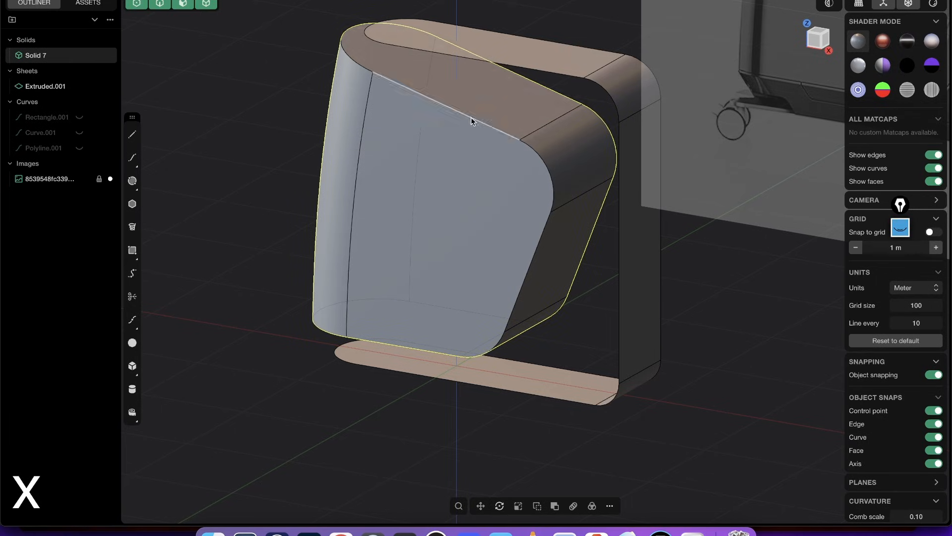
{"action": "key", "text": "3"}
{"action": "left_click", "coordinate": [499, 106]}
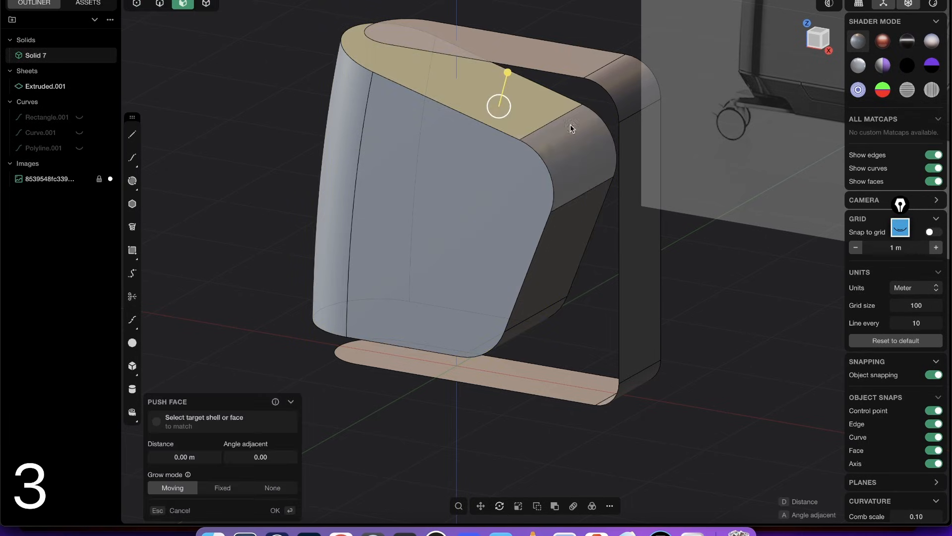
{"action": "left_click", "coordinate": [570, 208]}
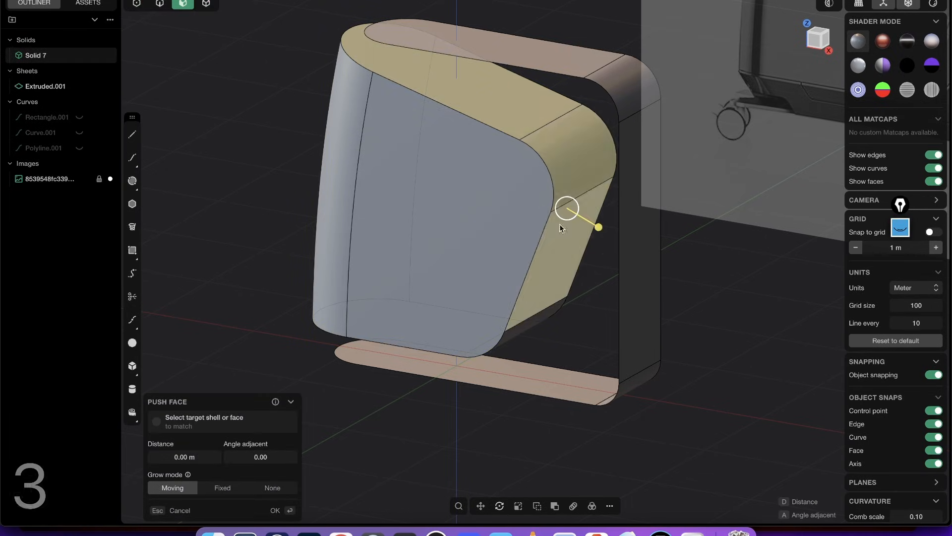
{"action": "middle_click_drag", "start_coordinate": [570, 208], "coordinate": [564, 138]}
{"action": "key", "text": "shift+x"}
- Hide the reference image and draw a vertical line about 4.2 m long on the Z axis through the casing's middle in the Right view
{"action": "mouse_move", "coordinate": [574, 83]}
{"action": "middle_mouse_down"}
{"action": "mouse_move", "coordinate": [472, 136]}
{"action": "mouse_move", "coordinate": [425, 258]}
{"action": "mouse_move", "coordinate": [451, 208]}
{"action": "mouse_move", "coordinate": [531, 143]}
{"action": "mouse_move", "coordinate": [595, 204]}
{"action": "mouse_move", "coordinate": [664, 209]}
{"action": "mouse_move", "coordinate": [579, 230]}
{"action": "middle_mouse_up"}
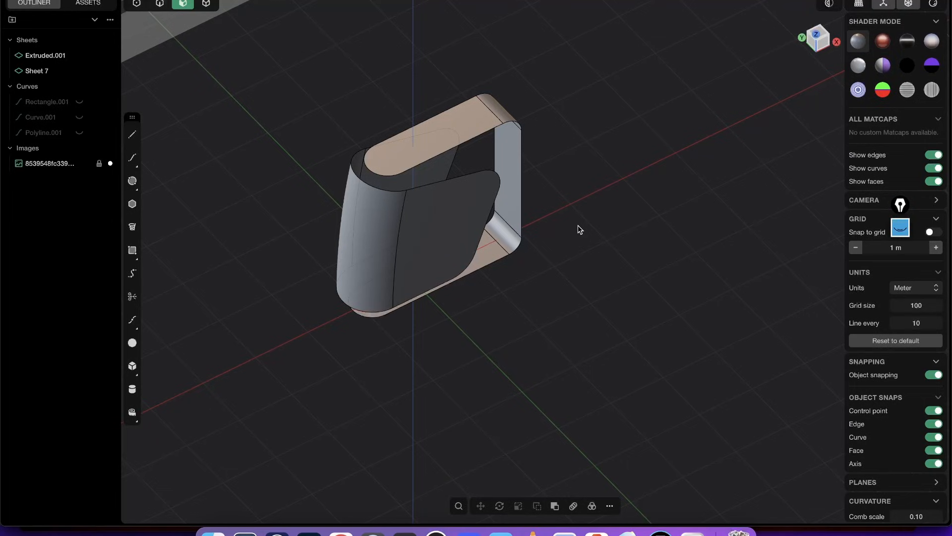
{"action": "middle_click_drag", "start_coordinate": [488, 97], "coordinate": [581, 189]}
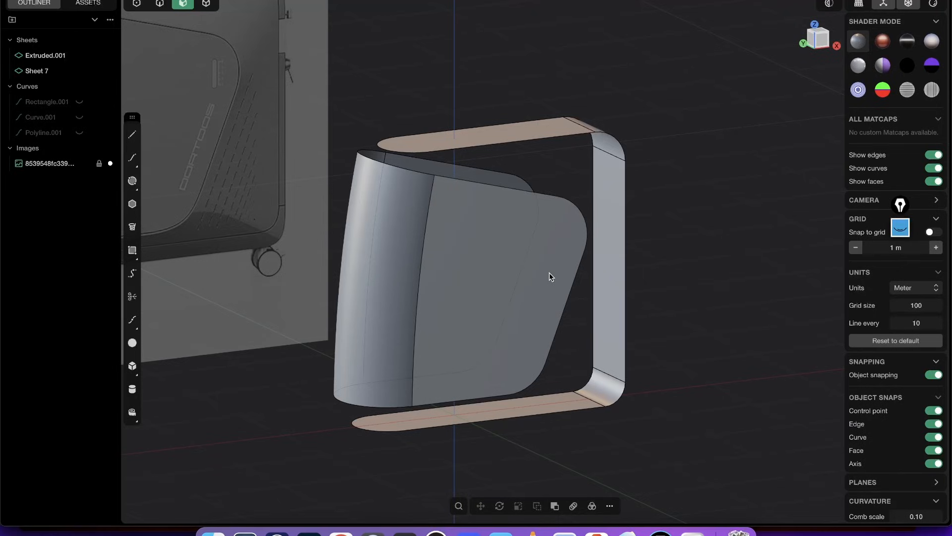
{"action": "middle_click_drag", "start_coordinate": [550, 272], "coordinate": [502, 134]}
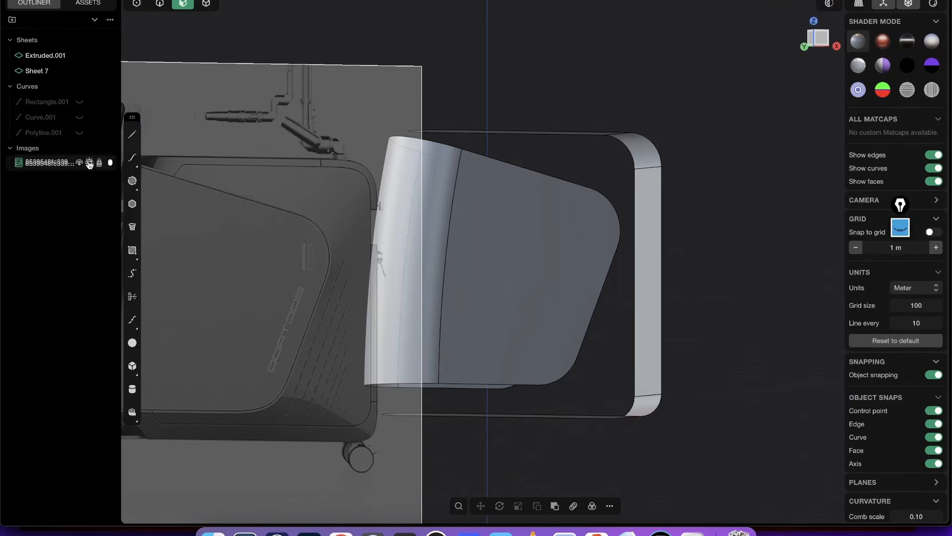
{"action": "left_click", "coordinate": [90, 164]}
{"action": "middle_click_drag", "start_coordinate": [496, 218], "coordinate": [493, 51]}
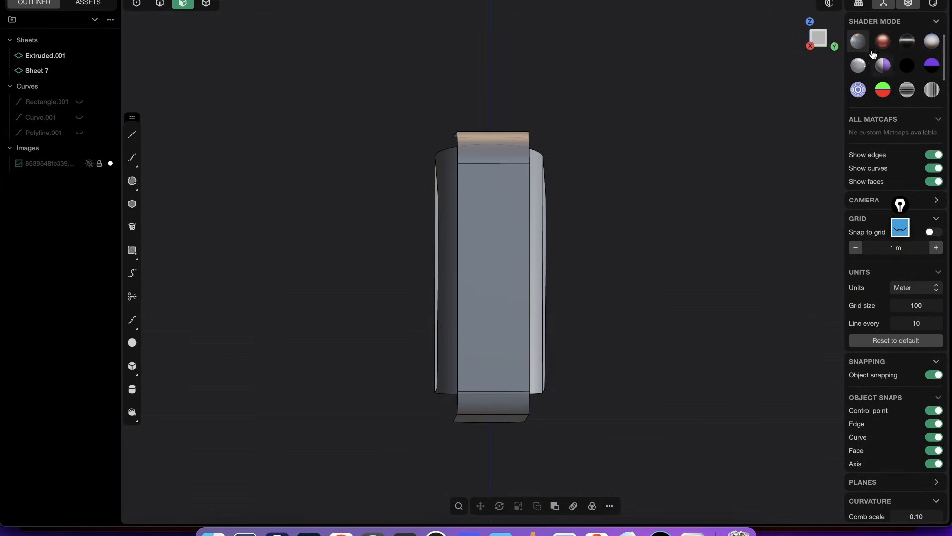
{"action": "left_click", "coordinate": [822, 41]}
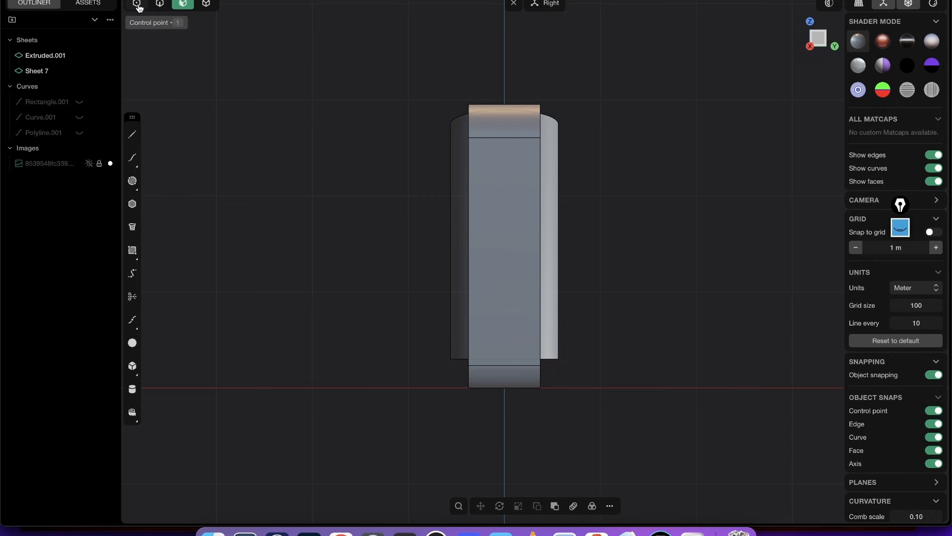
{"action": "left_click", "coordinate": [133, 135]}
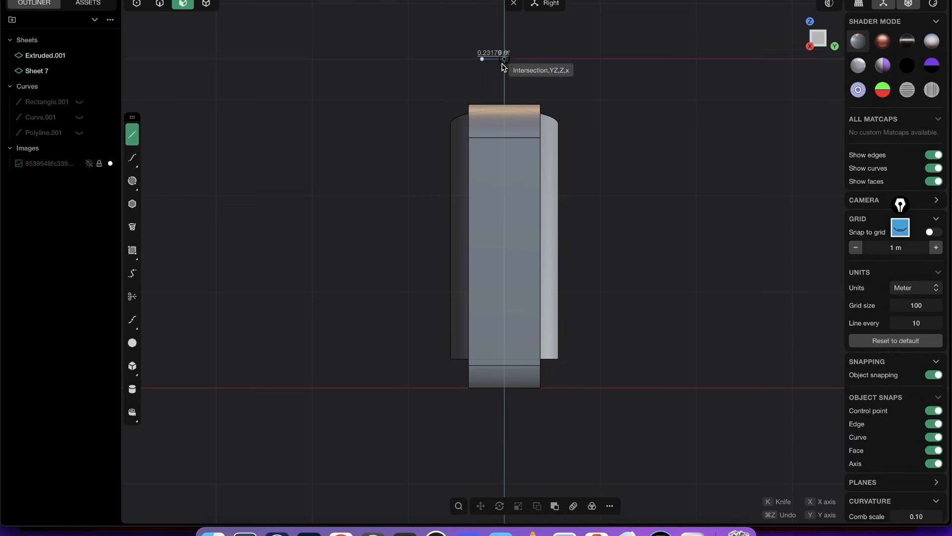
{"action": "left_click", "coordinate": [506, 56]}
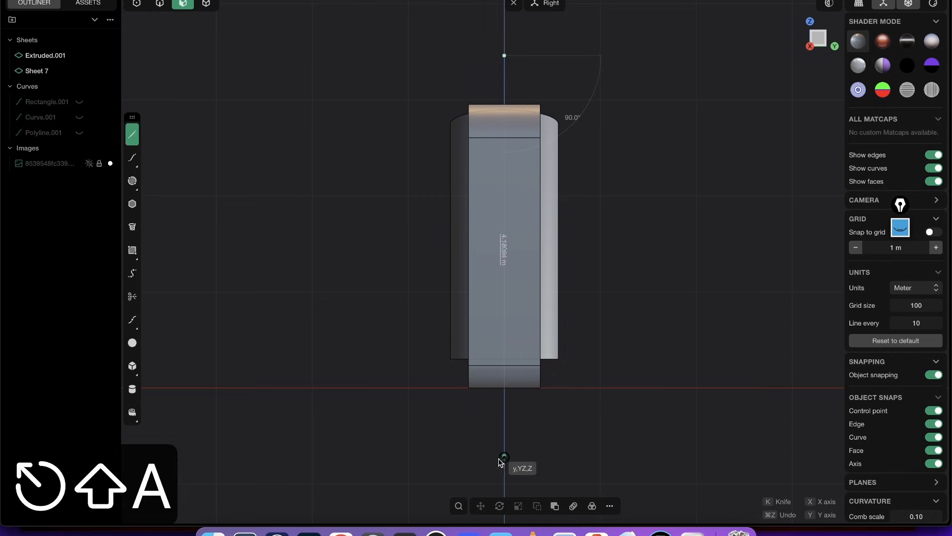
{"action": "left_click", "coordinate": [506, 461]}
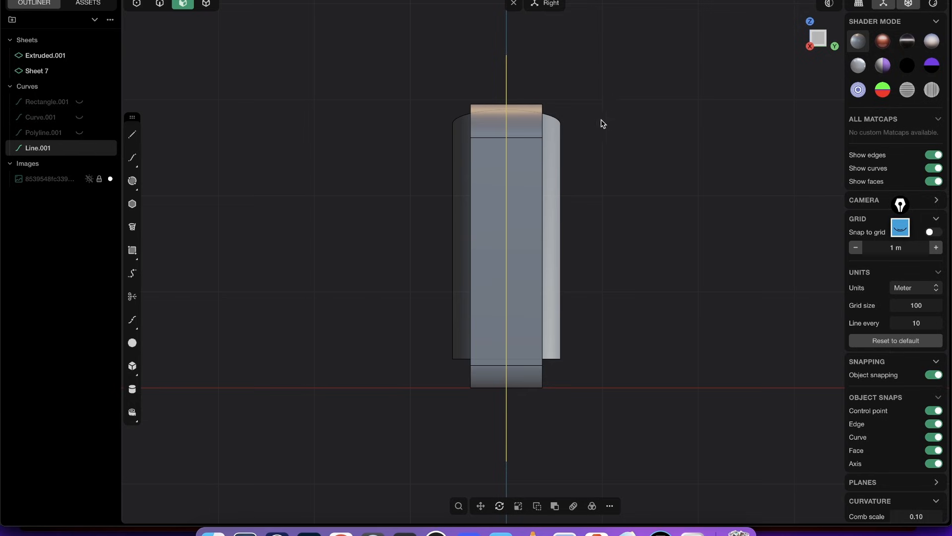
- Cut the outer band along the vertical centre line and delete its half on the positive Y side
{"action": "key", "text": "c"}
{"action": "left_click", "coordinate": [529, 168]}
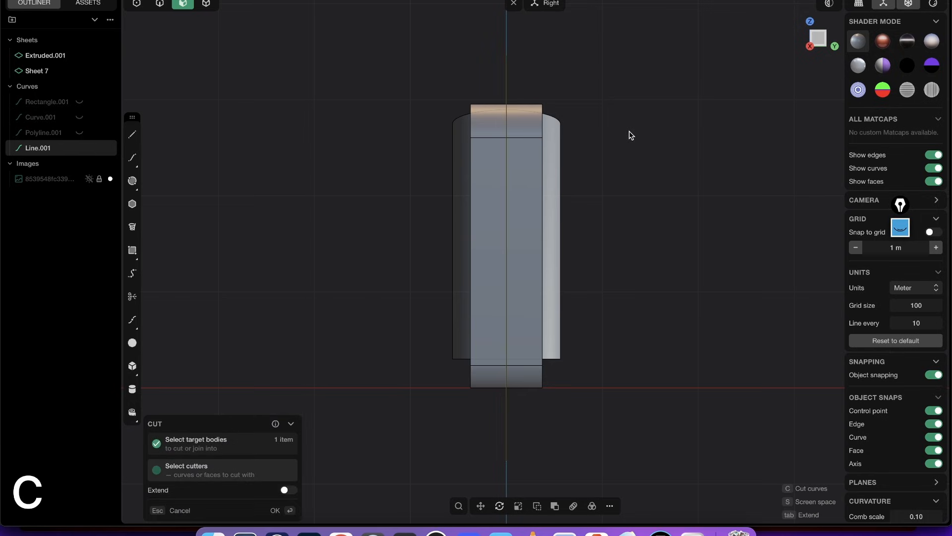
{"action": "key", "text": "Return"}
{"action": "key", "text": "Escape"}
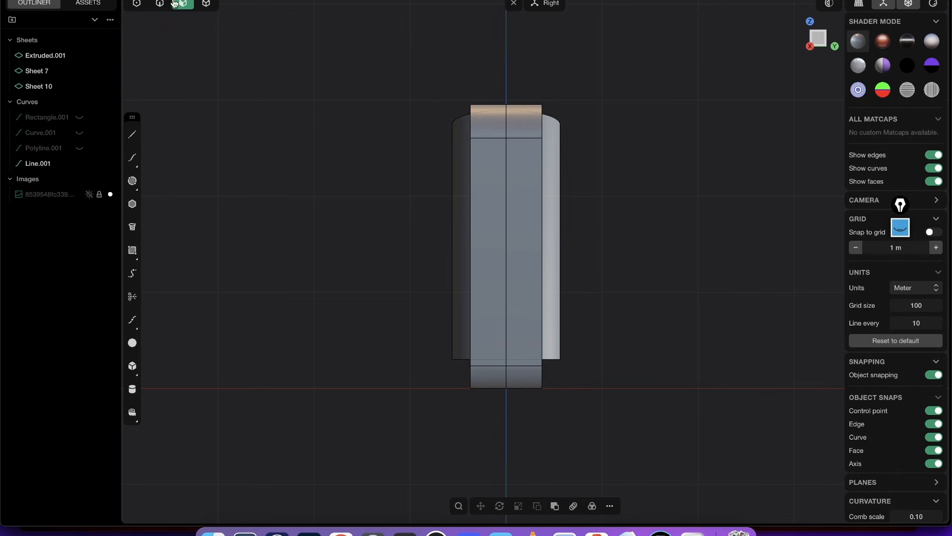
{"action": "left_click", "coordinate": [206, 3]}
{"action": "left_click", "coordinate": [519, 148]}
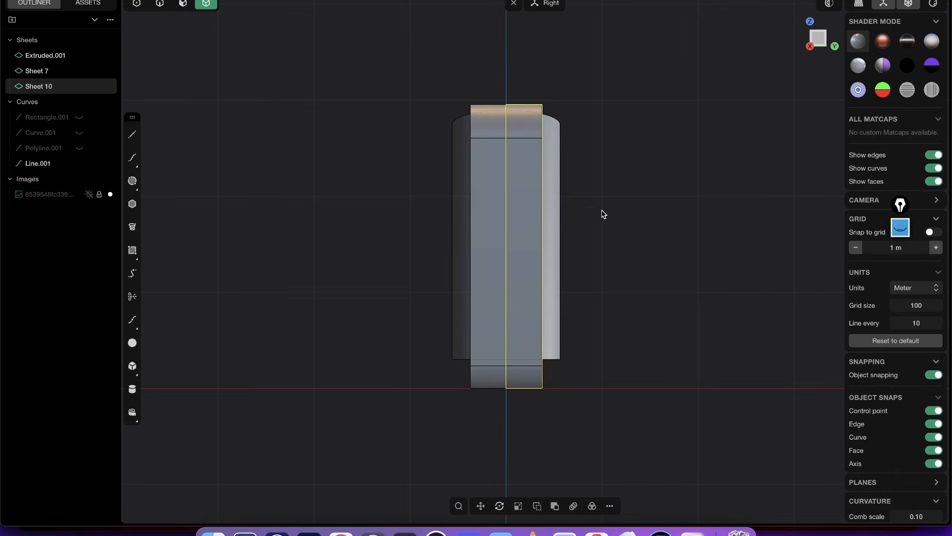
{"action": "key", "text": "x"}
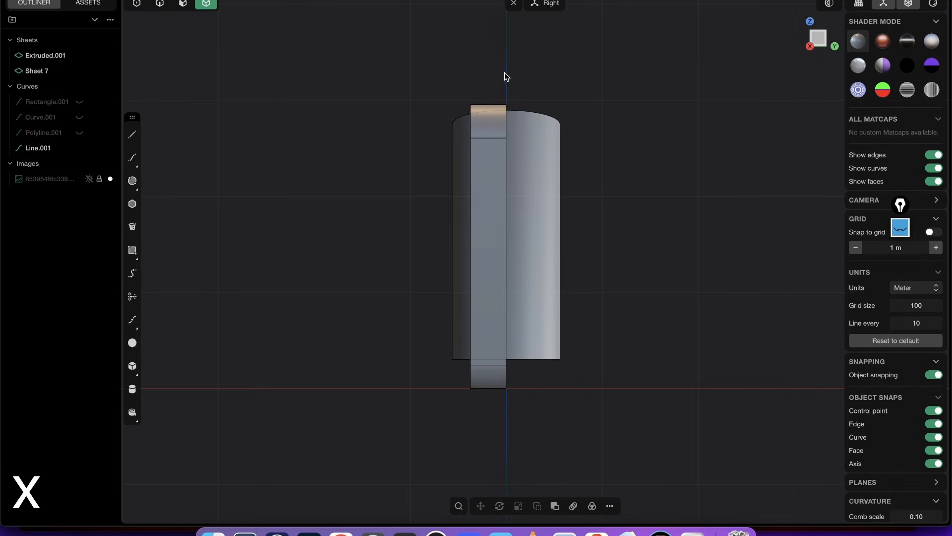
- Cut the open panel sheet in two with the same vertical centre line
{"action": "key", "text": "2"}
{"action": "left_click", "coordinate": [520, 93]}
{"action": "key", "text": "c"}
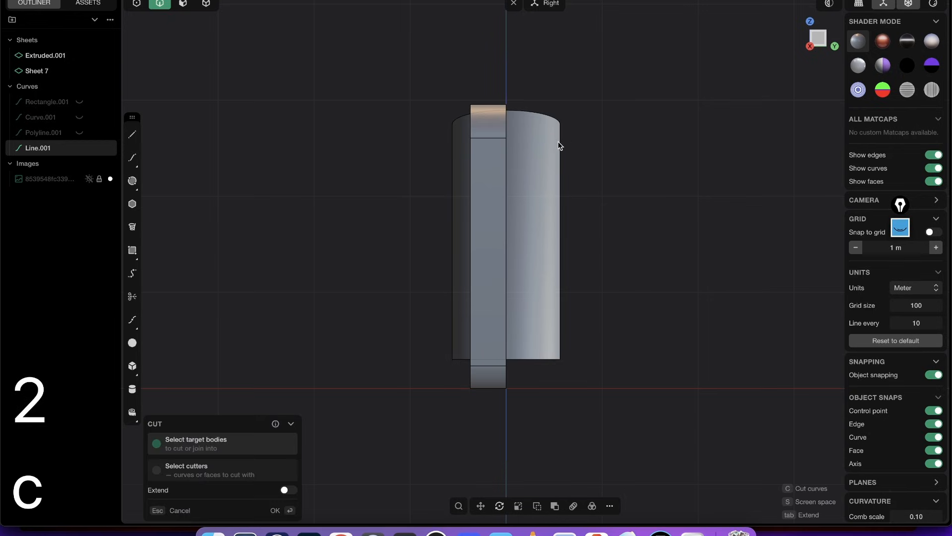
{"action": "left_click", "coordinate": [542, 149]}
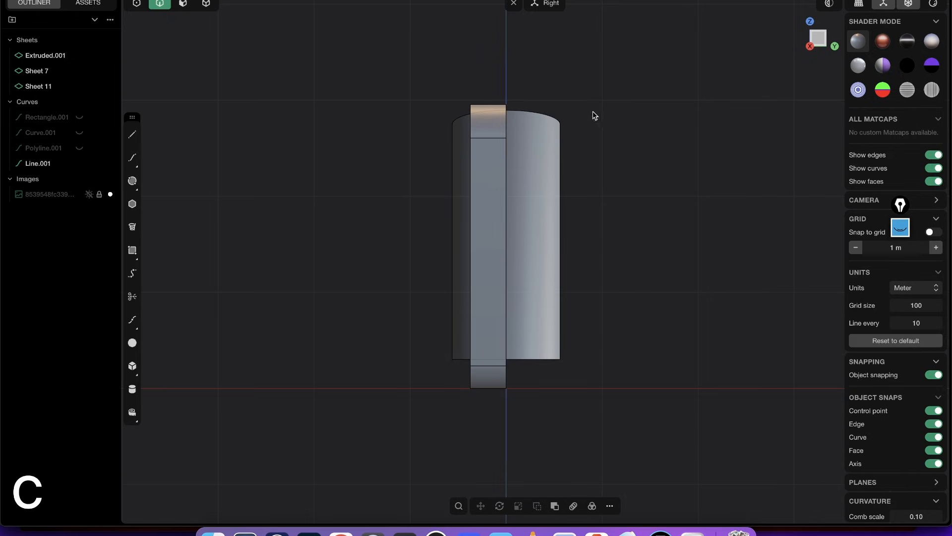
- Delete the panel sheet's half on the positive Y side together with the centre line
{"action": "key", "text": "Tab"}
{"action": "left_click", "coordinate": [545, 168]}
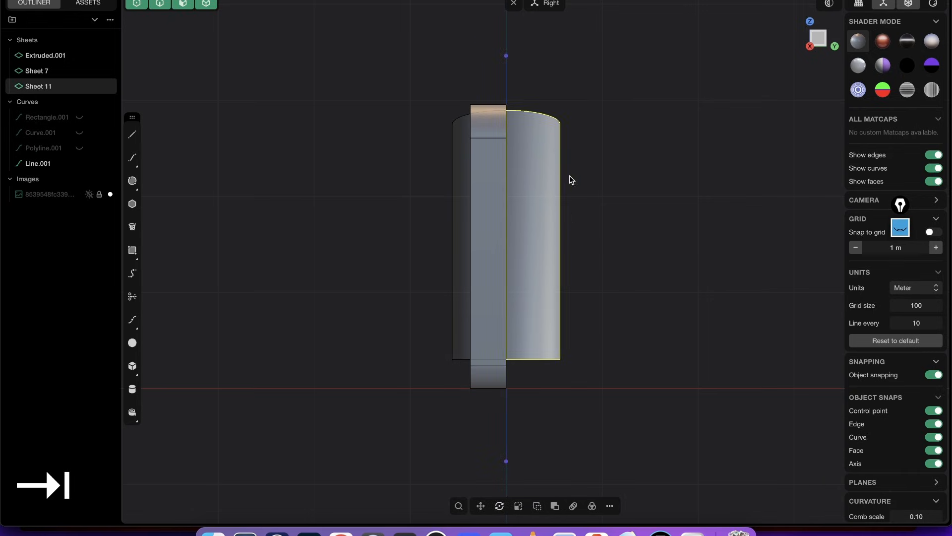
{"action": "key", "text": "x"}
{"action": "key", "text": "x"}
{"action": "middle_click_drag", "start_coordinate": [485, 171], "coordinate": [667, 265]}
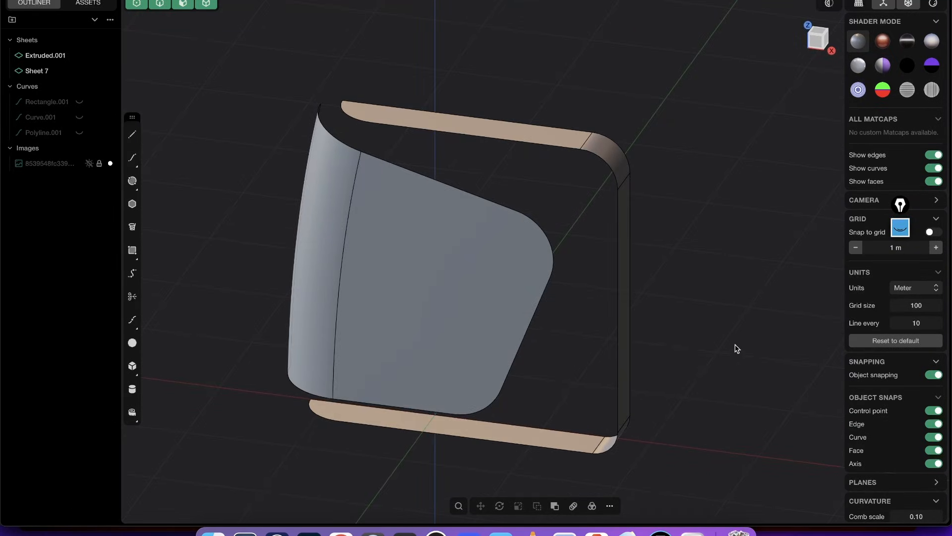
{"action": "left_click", "coordinate": [902, 228]}
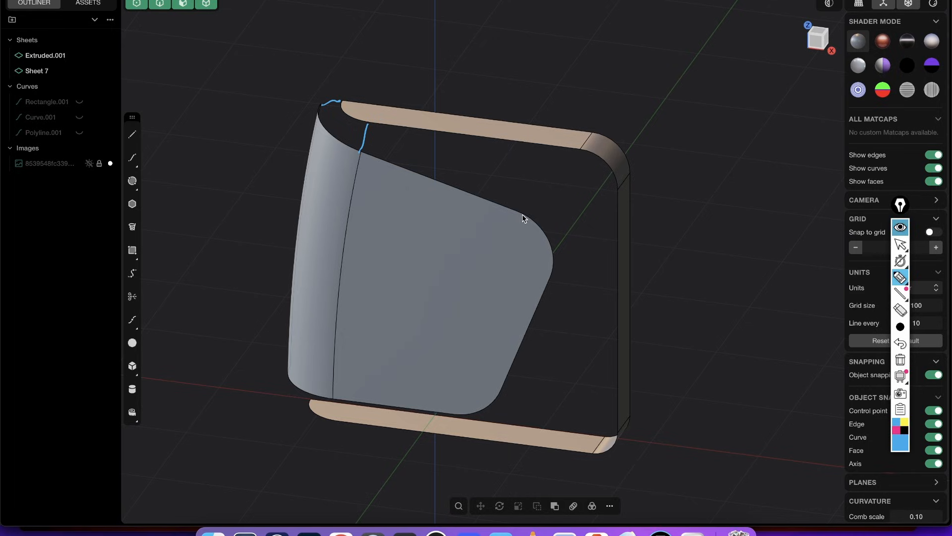
{"action": "left_click_drag", "start_coordinate": [525, 215], "coordinate": [573, 159]}
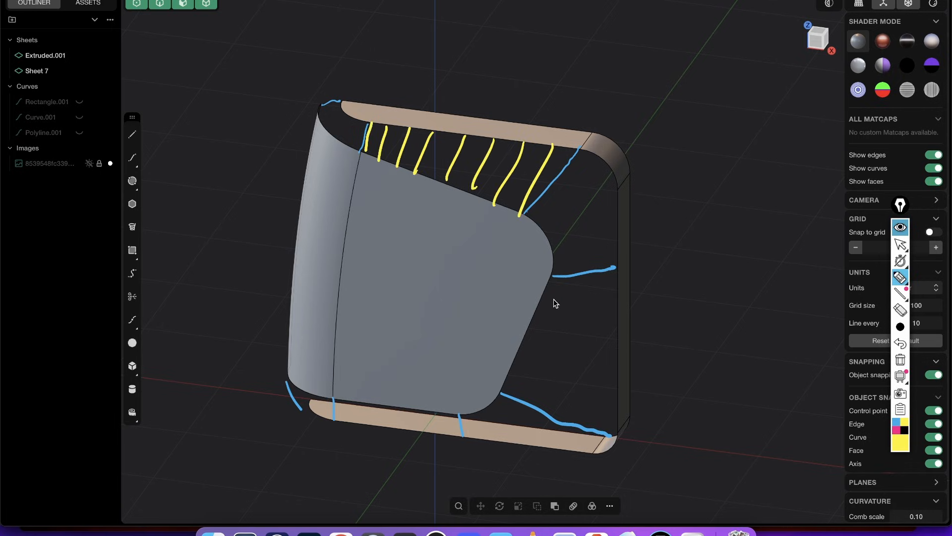
{"action": "left_click_drag", "start_coordinate": [532, 339], "coordinate": [623, 355]}
{"action": "left_click_drag", "start_coordinate": [530, 356], "coordinate": [537, 361]}
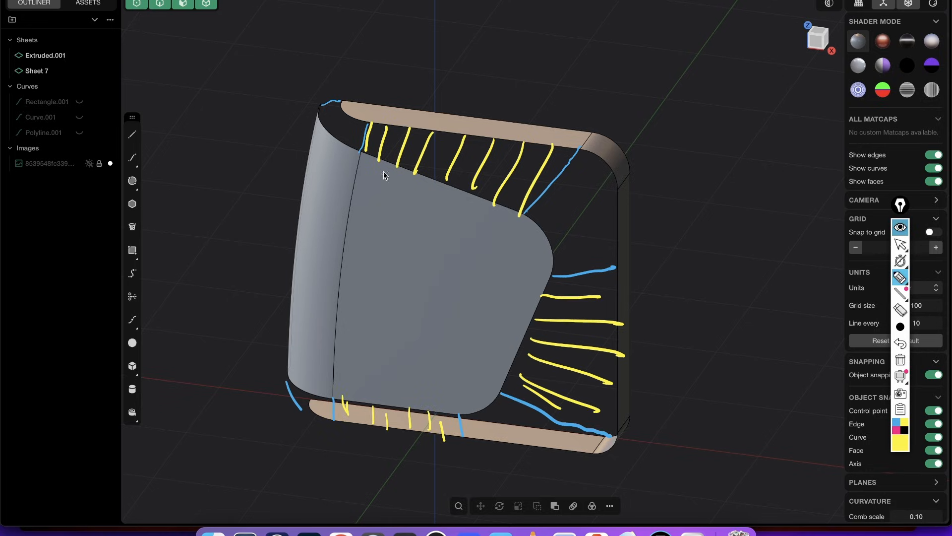
{"action": "left_click_drag", "start_coordinate": [365, 157], "coordinate": [500, 204]}
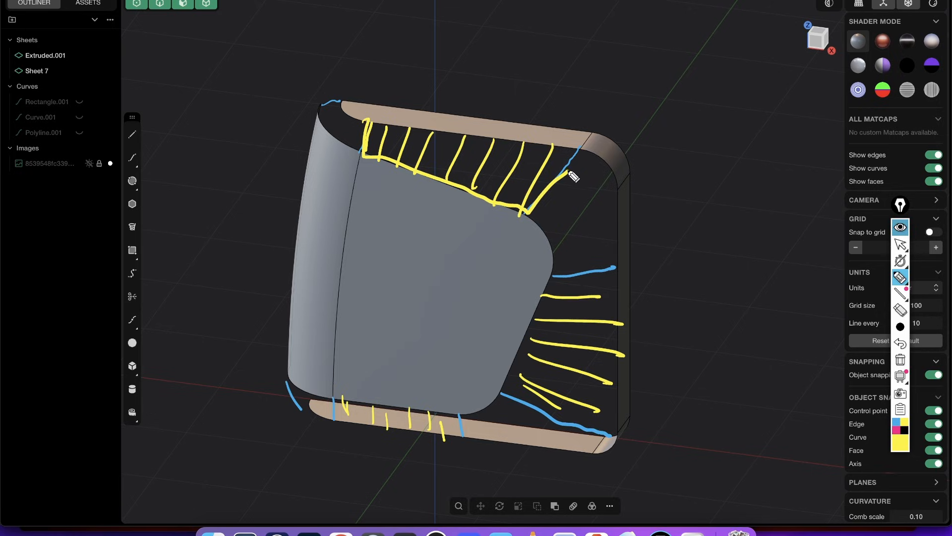
{"action": "left_click_drag", "start_coordinate": [542, 145], "coordinate": [384, 130]}
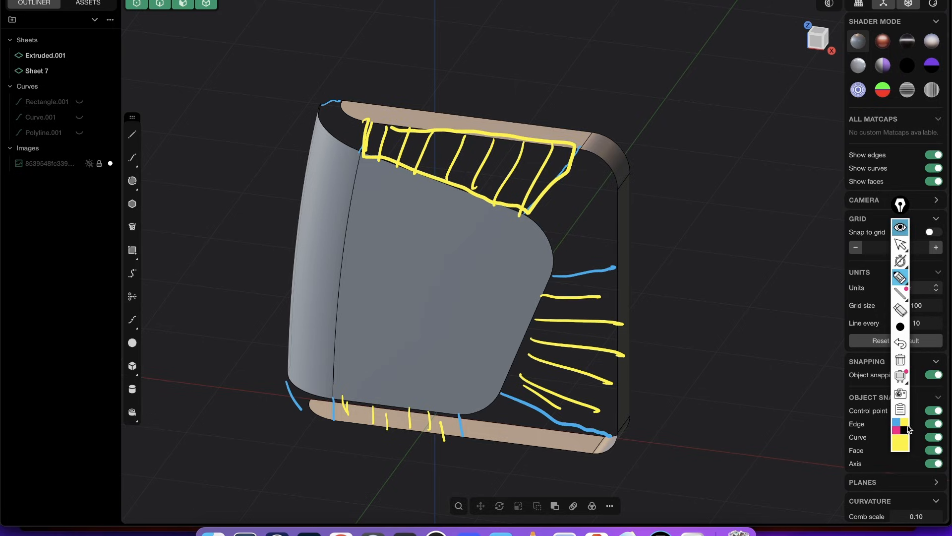
{"action": "left_click", "coordinate": [896, 430]}
{"action": "left_click_drag", "start_coordinate": [528, 212], "coordinate": [570, 274]}
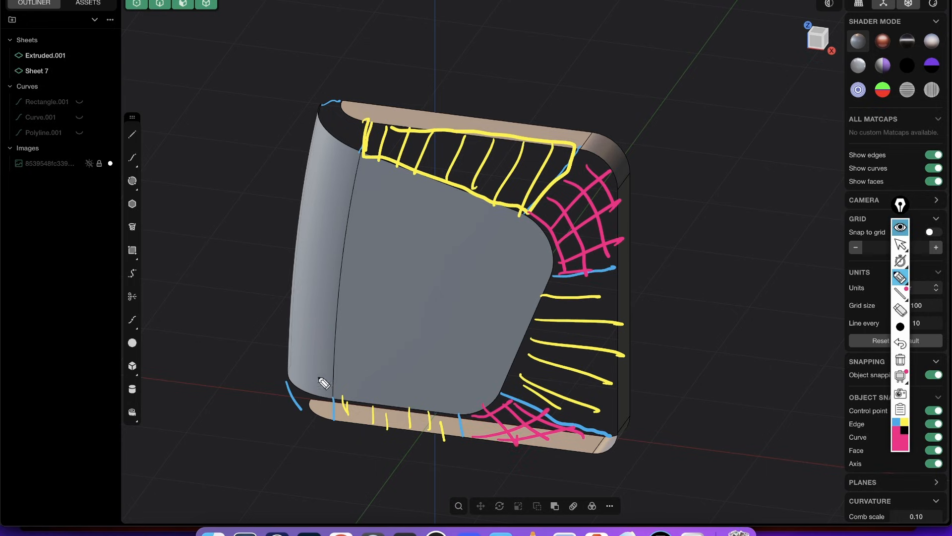
{"action": "left_click", "coordinate": [900, 359]}
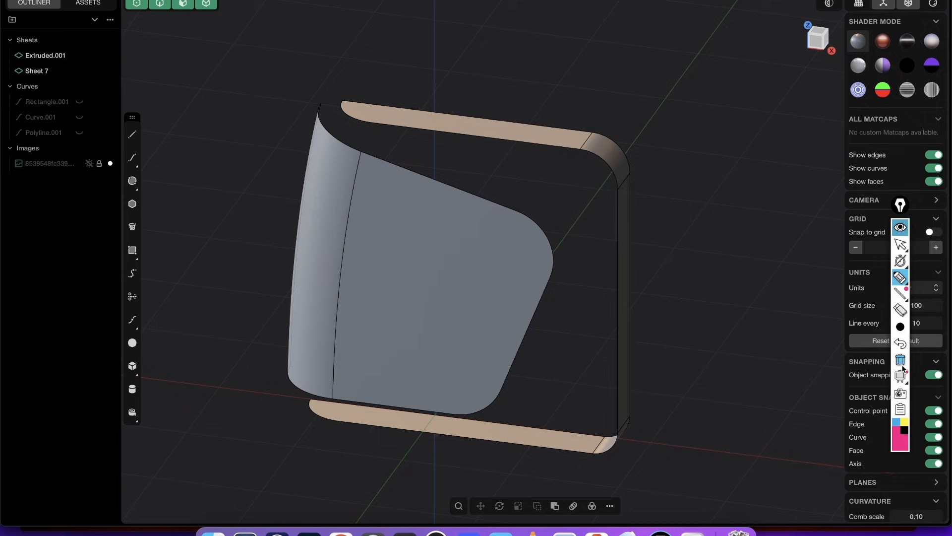
{"action": "left_click", "coordinate": [901, 244]}
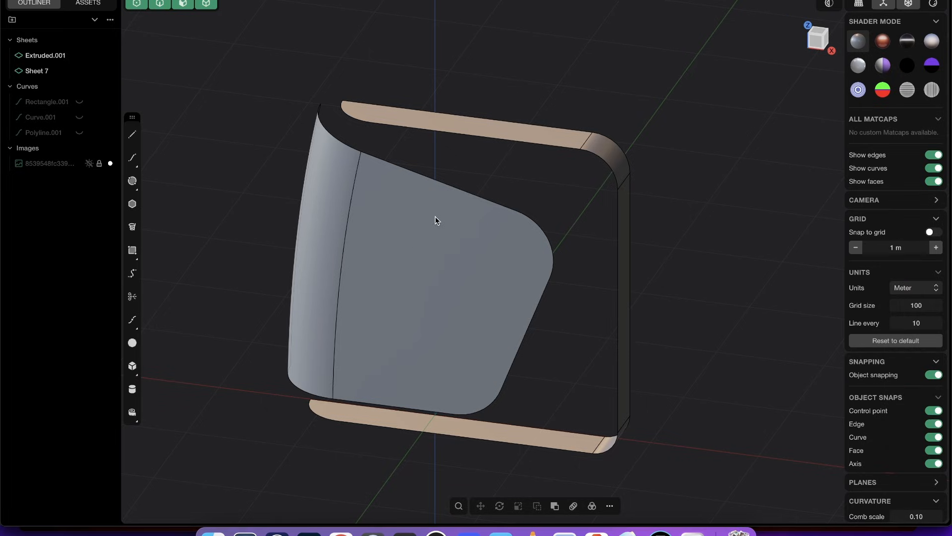
- Loft a G0 surface between the panel's slanted top edge and the straight side edge of the band's top face
{"action": "mouse_move", "coordinate": [435, 217]}
{"action": "middle_mouse_down"}
{"action": "mouse_move", "coordinate": [484, 213]}
{"action": "mouse_move", "coordinate": [452, 231]}
{"action": "mouse_move", "coordinate": [432, 221]}
{"action": "middle_mouse_up"}
{"action": "scroll", "coordinate": [382, 151], "scroll_direction": "up", "scroll_amount": 2}
{"action": "key", "text": "2"}
{"action": "left_click", "coordinate": [428, 176]}
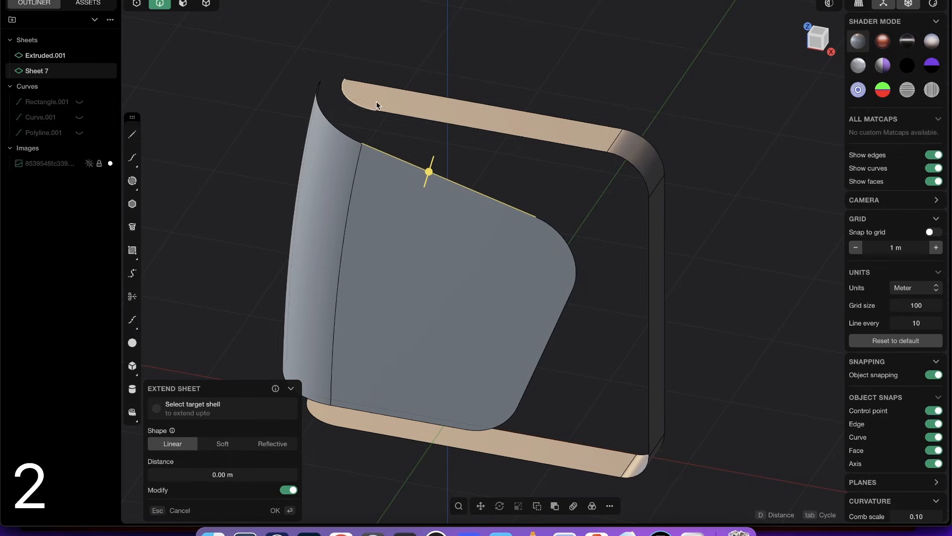
{"action": "left_click", "coordinate": [487, 133]}
{"action": "mouse_move", "coordinate": [511, 238]}
{"action": "middle_mouse_down"}
{"action": "mouse_move", "coordinate": [531, 288]}
{"action": "mouse_move", "coordinate": [629, 236]}
{"action": "mouse_move", "coordinate": [570, 217]}
{"action": "mouse_move", "coordinate": [504, 229]}
{"action": "mouse_move", "coordinate": [513, 247]}
{"action": "mouse_move", "coordinate": [526, 232]}
{"action": "middle_mouse_up"}
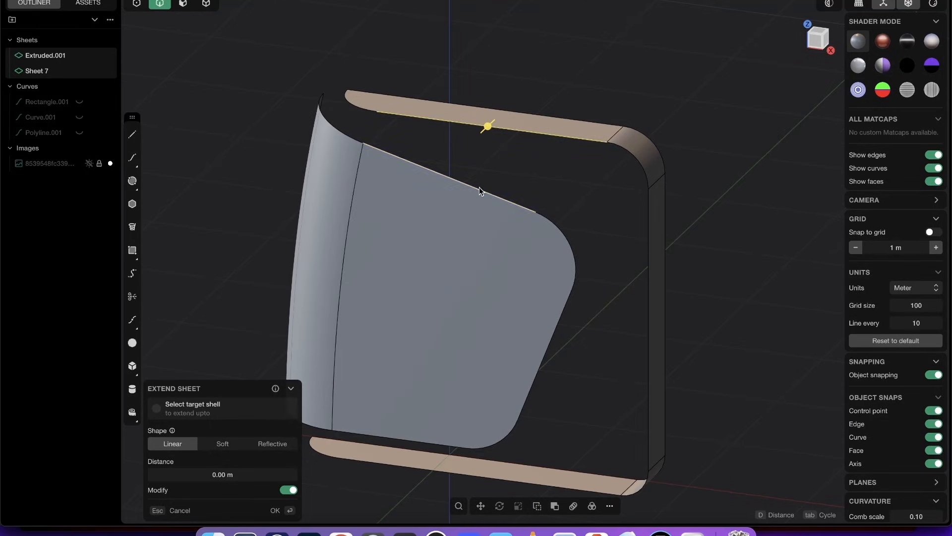
{"action": "key", "text": "l"}
{"action": "key", "text": "Tab"}
{"action": "key", "text": "Tab"}
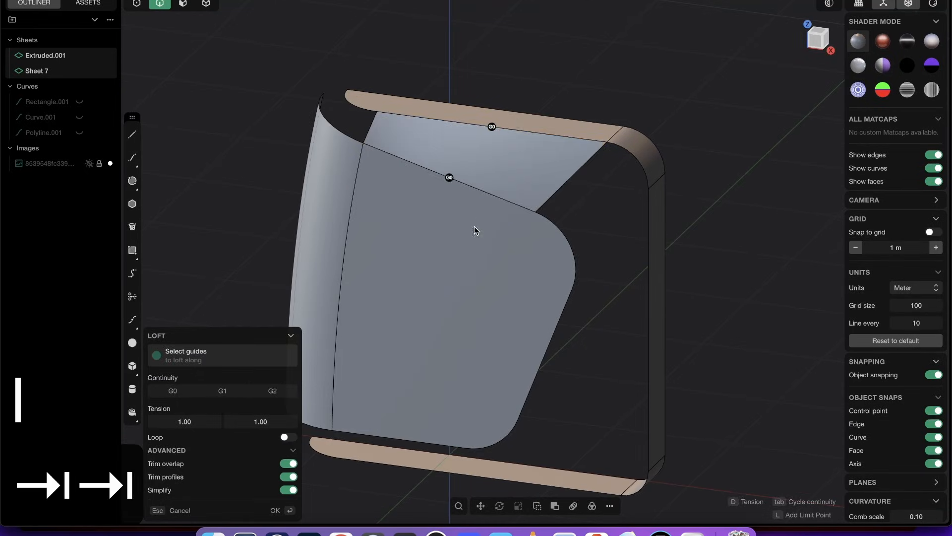
{"action": "middle_click_drag", "start_coordinate": [474, 226], "coordinate": [467, 144]}
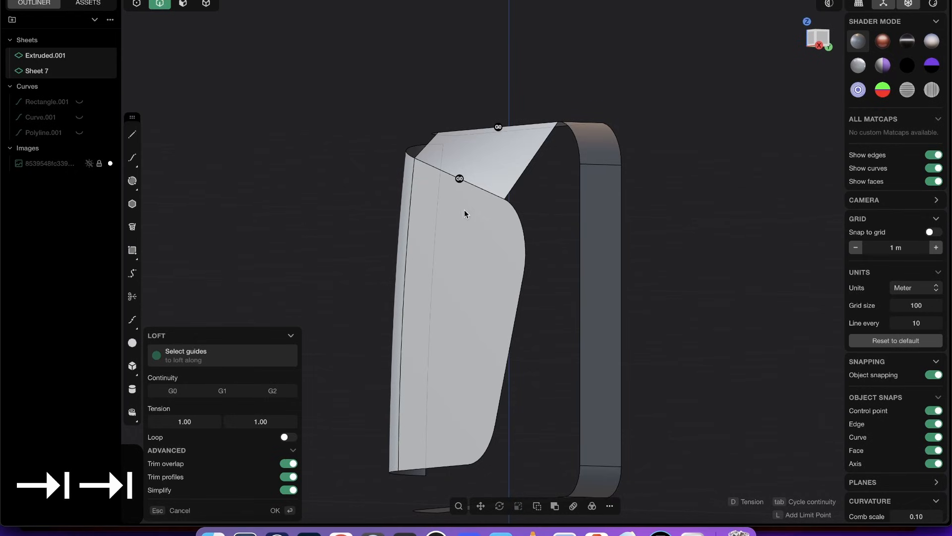
{"action": "middle_click_drag", "start_coordinate": [465, 214], "coordinate": [563, 215]}
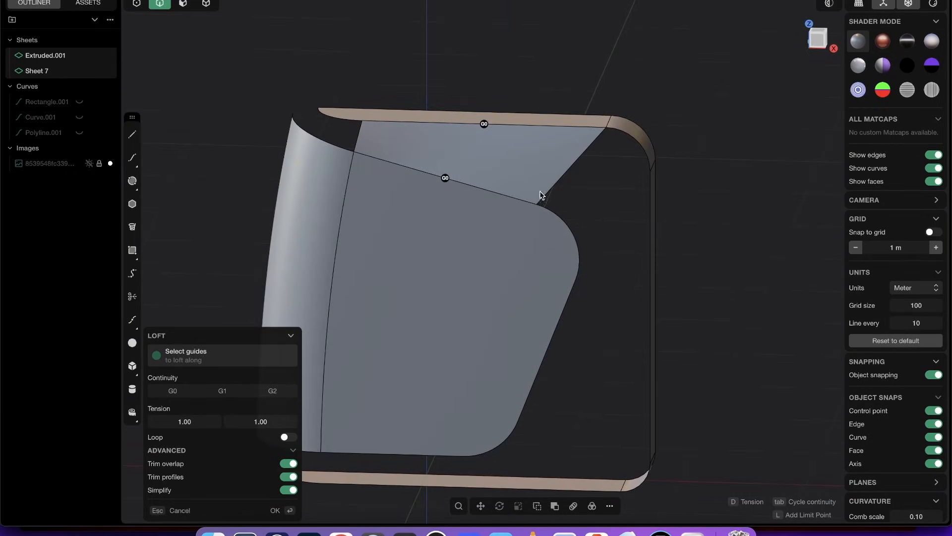
{"action": "middle_click_drag", "start_coordinate": [511, 252], "coordinate": [473, 207]}
{"action": "key", "text": "Return"}
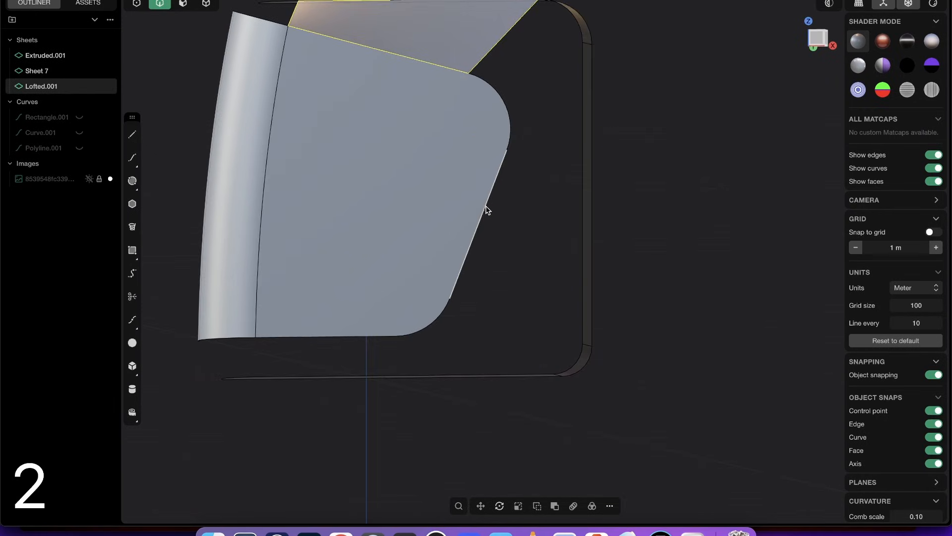
{"action": "left_click", "coordinate": [486, 206]}
{"action": "left_click", "coordinate": [582, 200], "text": "shift"}
{"action": "middle_click_drag", "start_coordinate": [577, 179], "coordinate": [509, 162]}
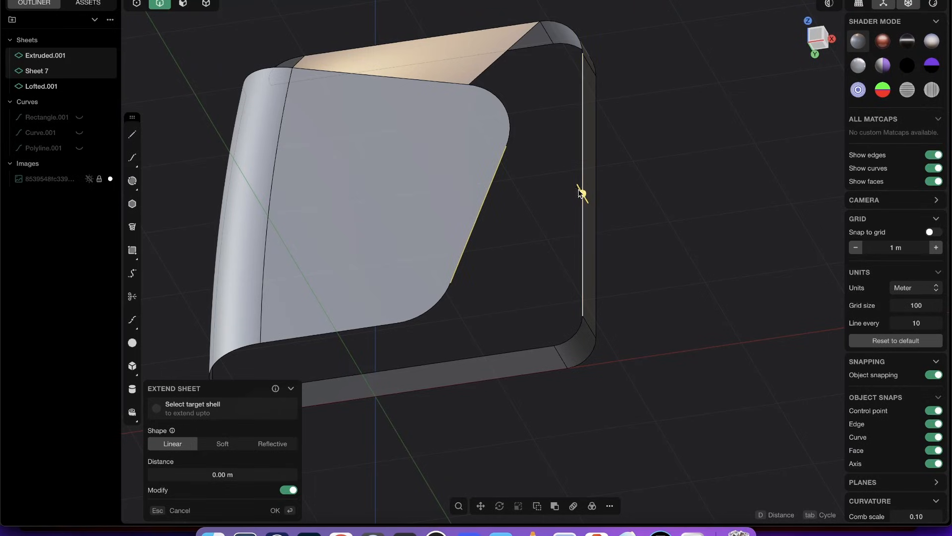
{"action": "middle_click_drag", "start_coordinate": [578, 289], "coordinate": [553, 171]}
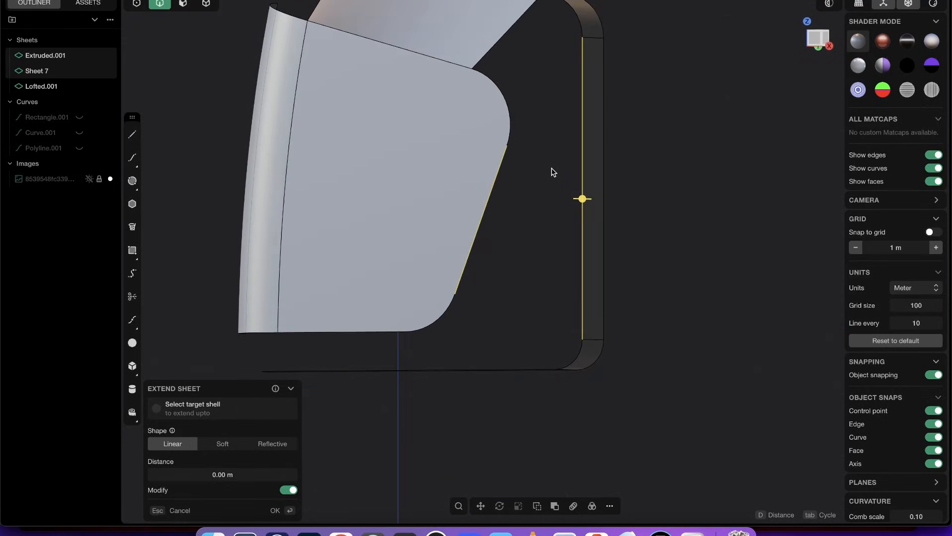
{"action": "key", "text": "l"}
{"action": "key", "text": "Tab"}
{"action": "key", "text": "Tab"}
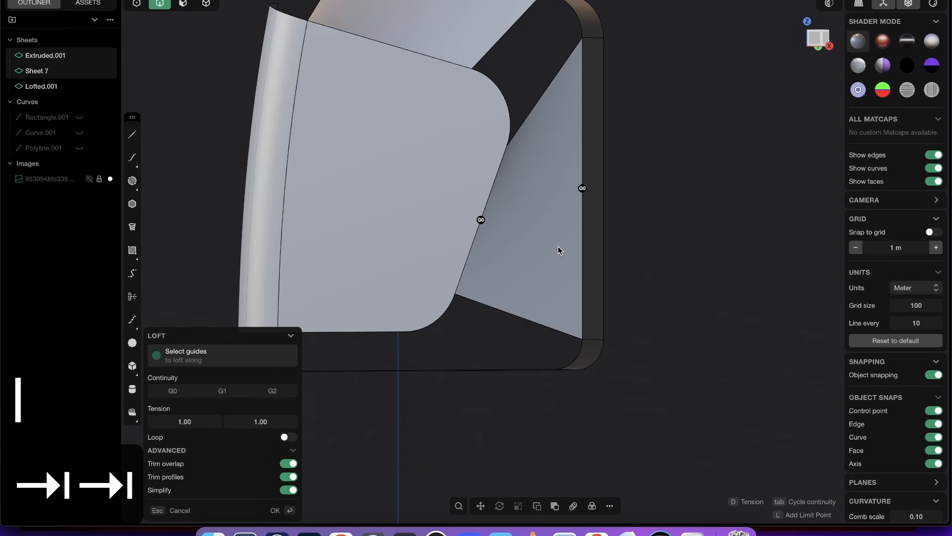
{"action": "middle_click_drag", "start_coordinate": [453, 224], "coordinate": [515, 187]}
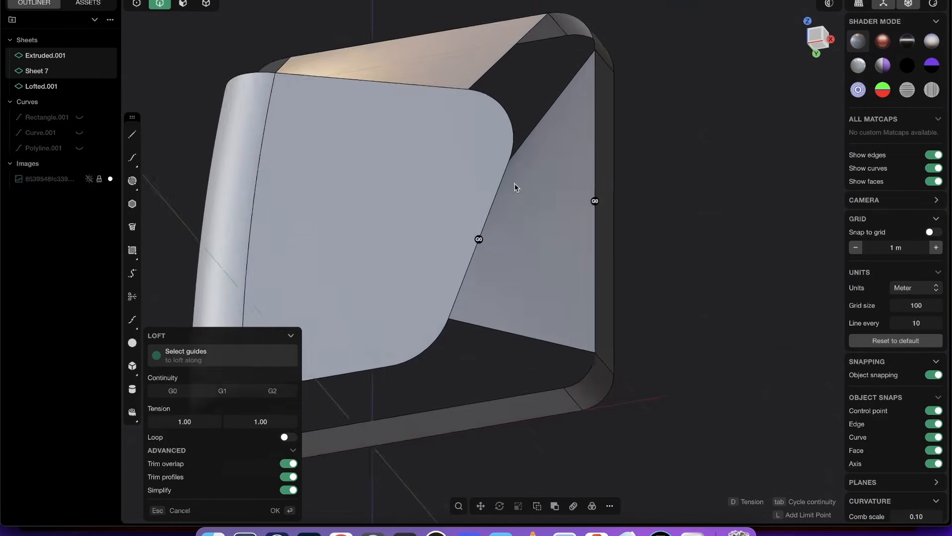
{"action": "scroll", "coordinate": [477, 159], "scroll_direction": "up", "scroll_amount": 5}
{"action": "middle_click_drag", "start_coordinate": [467, 144], "coordinate": [449, 187]}
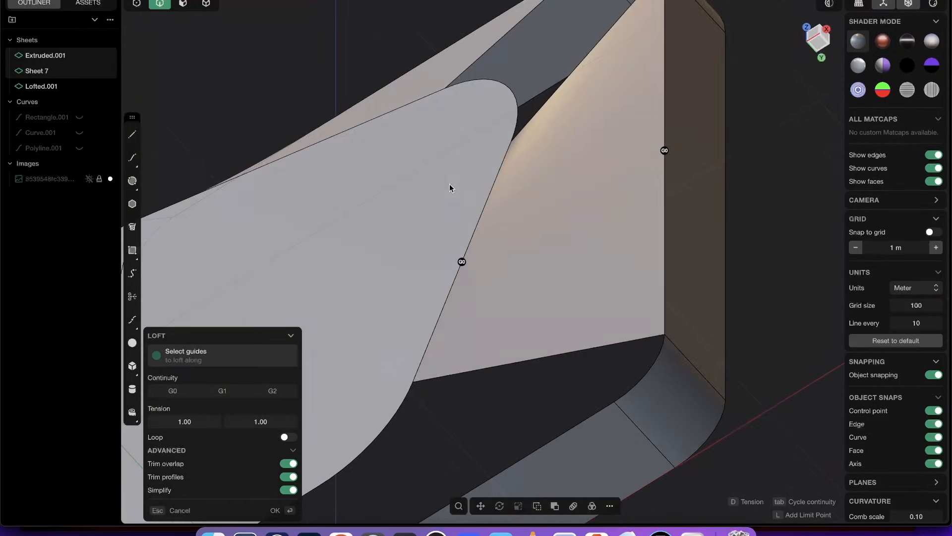
{"action": "middle_click_drag", "start_coordinate": [516, 160], "coordinate": [453, 218]}
{"action": "scroll", "coordinate": [476, 233], "scroll_direction": "down", "scroll_amount": 5}
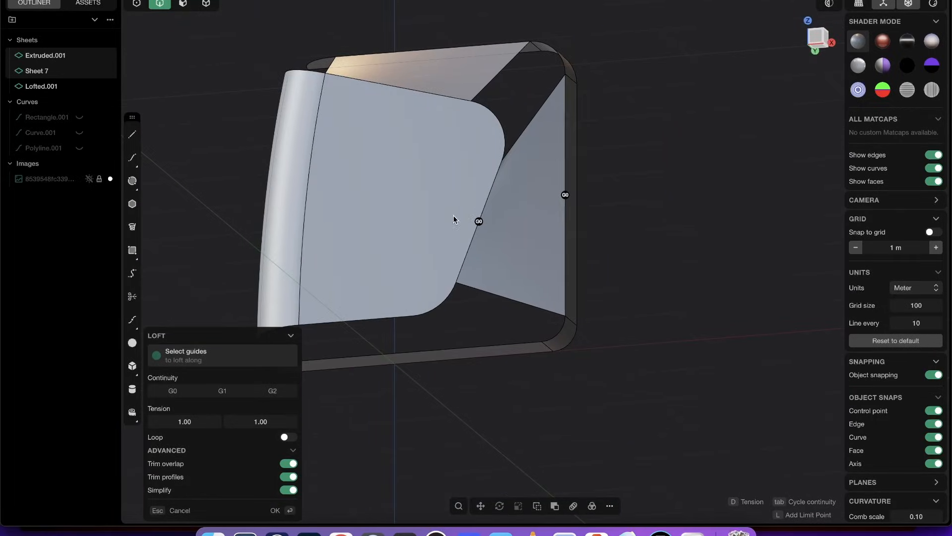
{"action": "key", "text": "Escape"}
- Split the band's vertical side face with one U isoparam at about 0.655, level with the upper end of the panel's slanted side edge
{"action": "middle_click_drag", "start_coordinate": [499, 181], "coordinate": [472, 208]}
{"action": "scroll", "coordinate": [497, 190], "scroll_direction": "up", "scroll_amount": 3}
{"action": "middle_click_drag", "start_coordinate": [553, 158], "coordinate": [586, 172]}
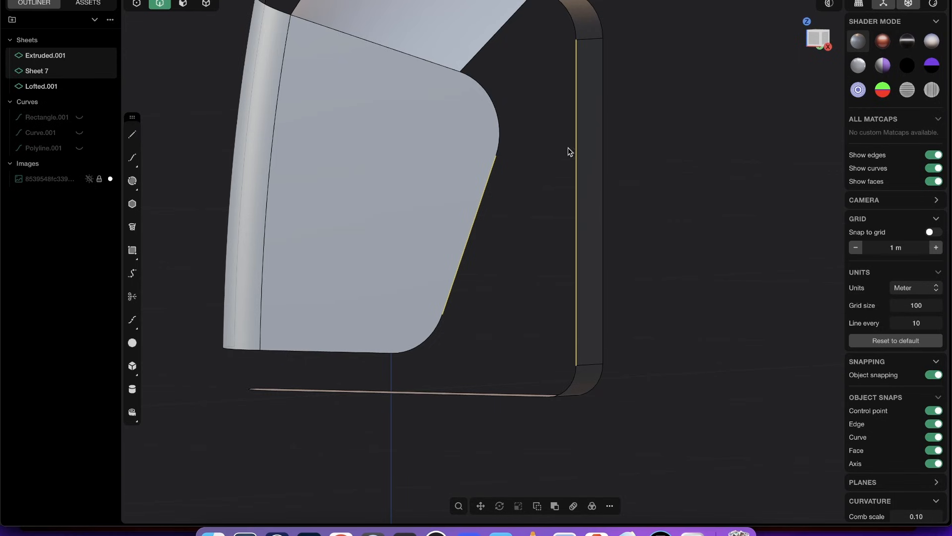
{"action": "left_click", "coordinate": [183, 5]}
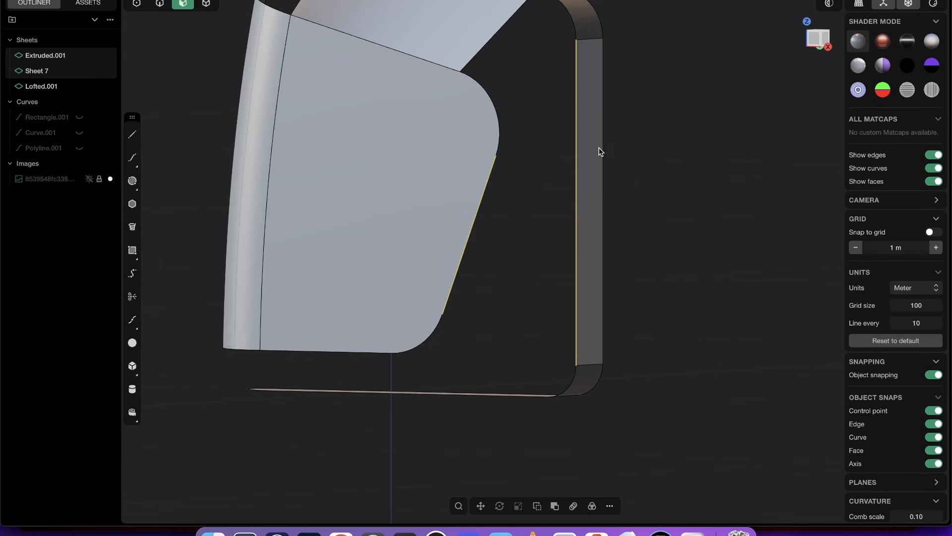
{"action": "left_click", "coordinate": [591, 187]}
{"action": "middle_click_drag", "start_coordinate": [622, 127], "coordinate": [618, 99]}
{"action": "key", "text": "2"}
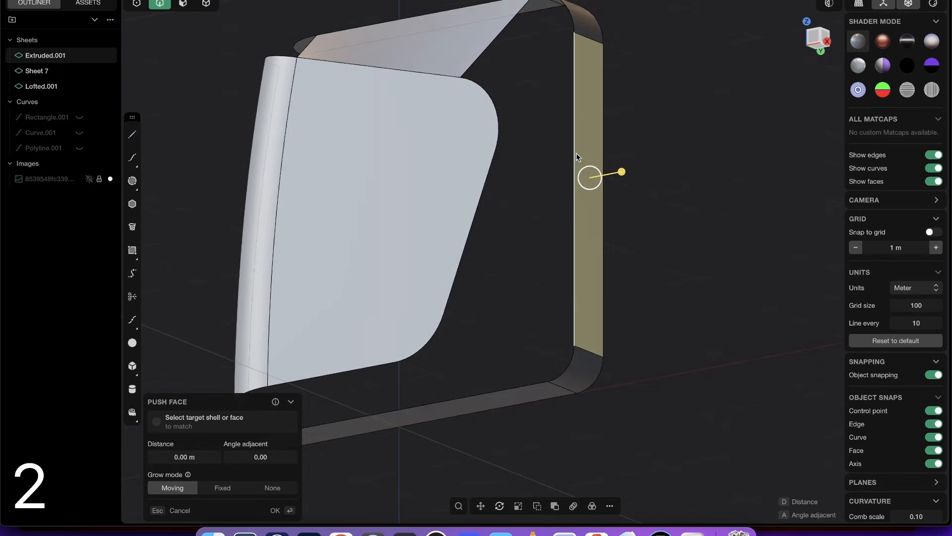
{"action": "scroll", "coordinate": [600, 155], "scroll_direction": "up", "scroll_amount": 3}
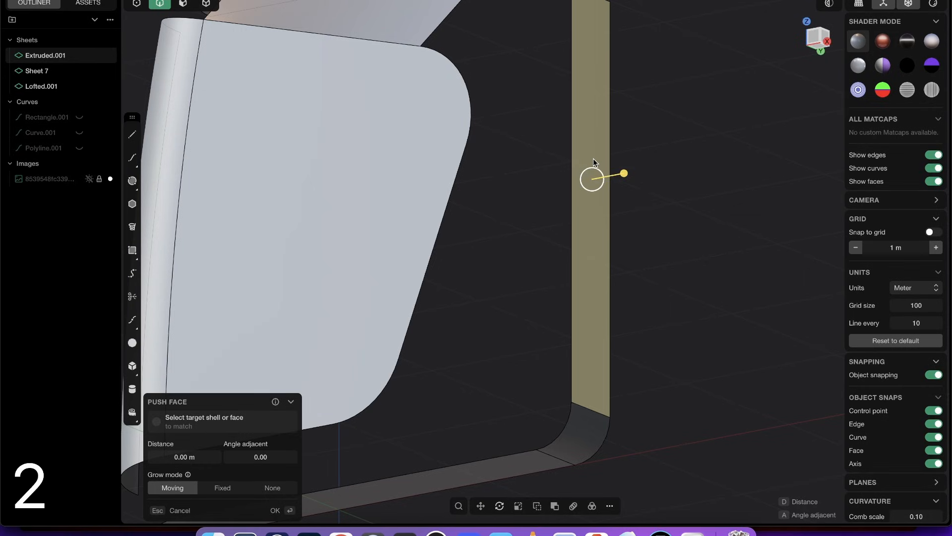
{"action": "key", "text": "3"}
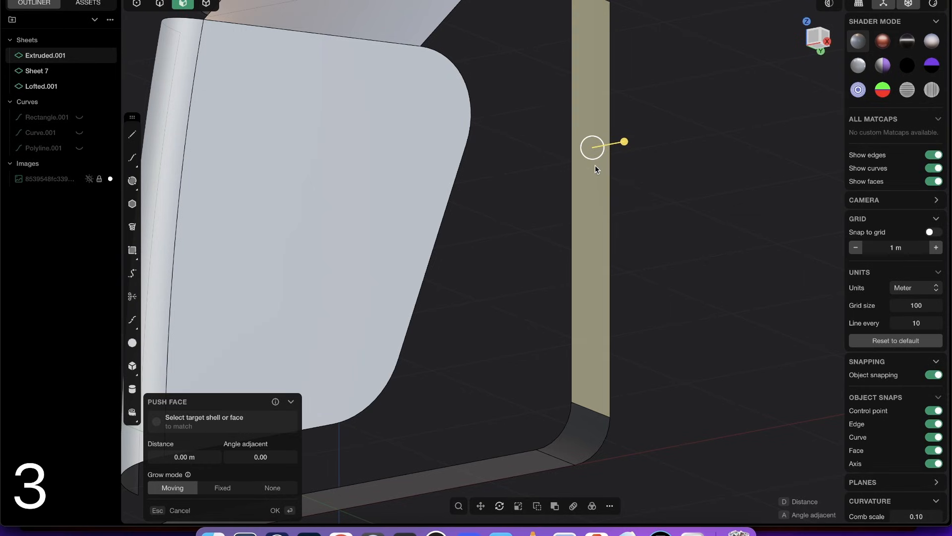
{"action": "type", "text": "fiso"}
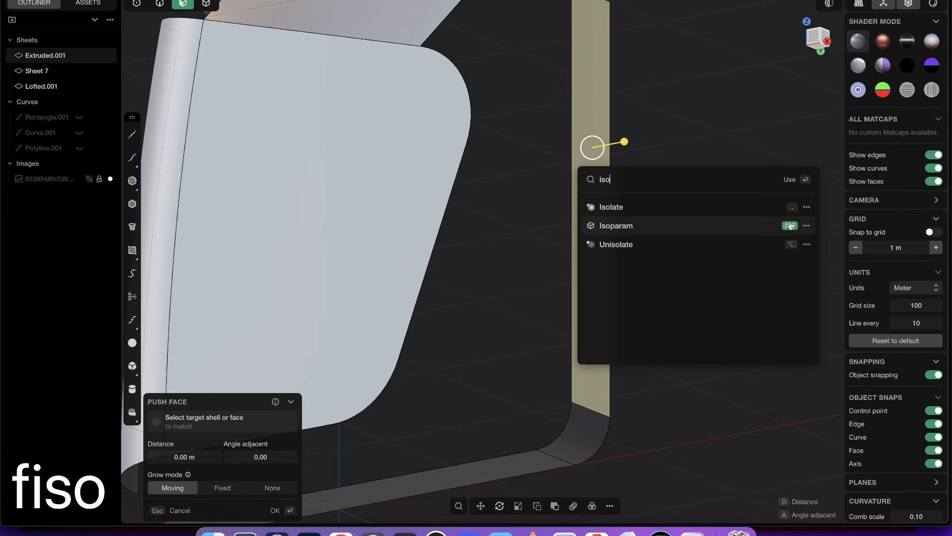
{"action": "left_click", "coordinate": [623, 228]}
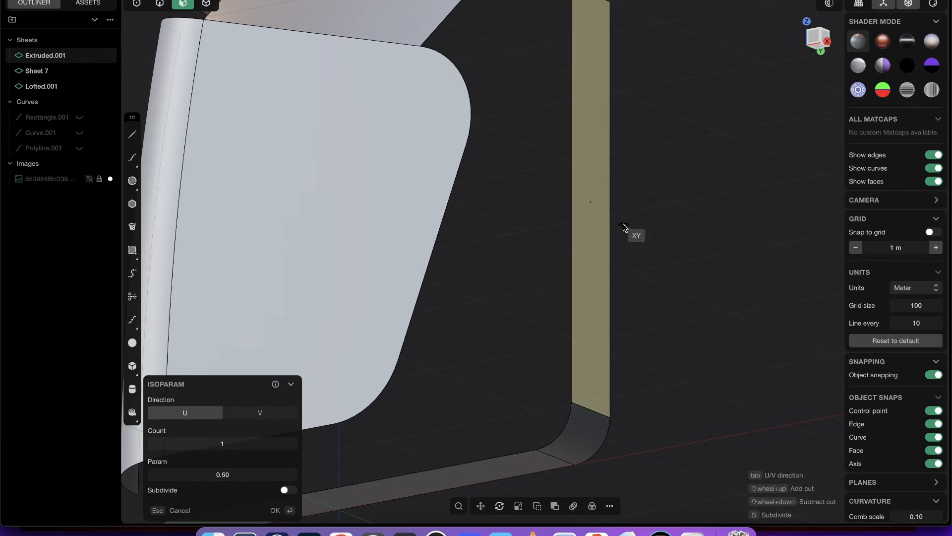
{"action": "middle_click_drag", "start_coordinate": [598, 163], "coordinate": [590, 183]}
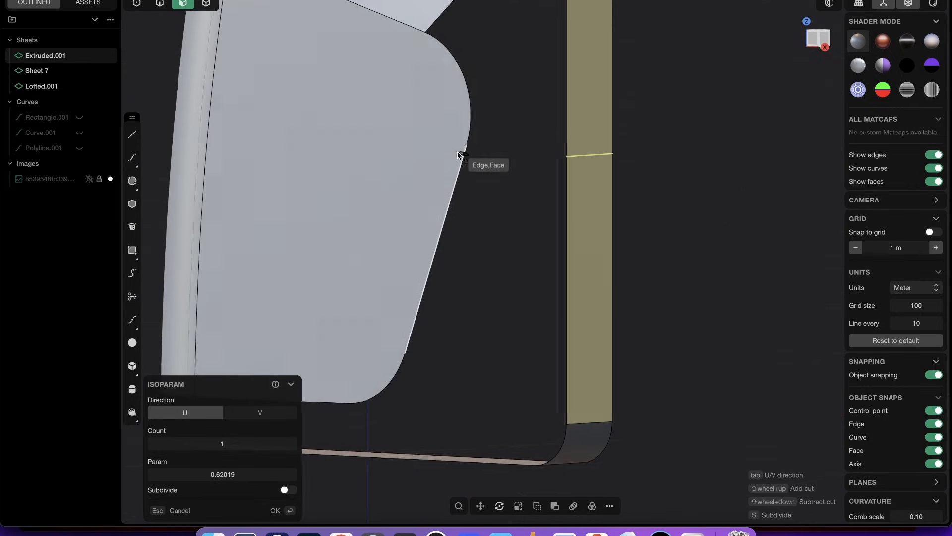
{"action": "middle_click_drag", "start_coordinate": [459, 155], "coordinate": [485, 155]}
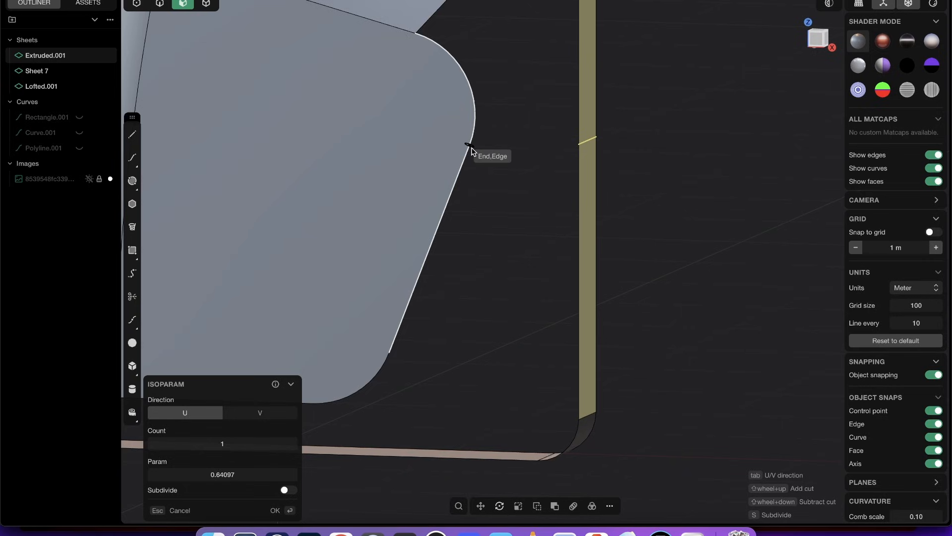
{"action": "left_click", "coordinate": [586, 143]}
- Loft a G0 surface between the panel's slanted side edge and the lower inner edge segment of the band's split side face
{"action": "middle_click_drag", "start_coordinate": [613, 201], "coordinate": [584, 165]}
{"action": "key", "text": "2"}
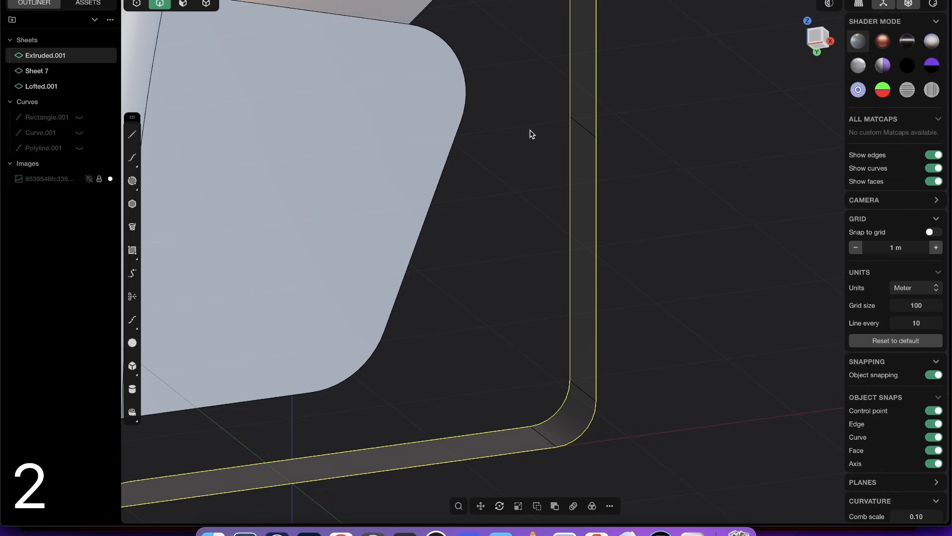
{"action": "scroll", "coordinate": [530, 130], "scroll_direction": "down", "scroll_amount": 5}
{"action": "left_click", "coordinate": [476, 174]}
{"action": "middle_click_drag", "start_coordinate": [550, 229], "coordinate": [482, 134]}
{"action": "left_click", "coordinate": [548, 164]}
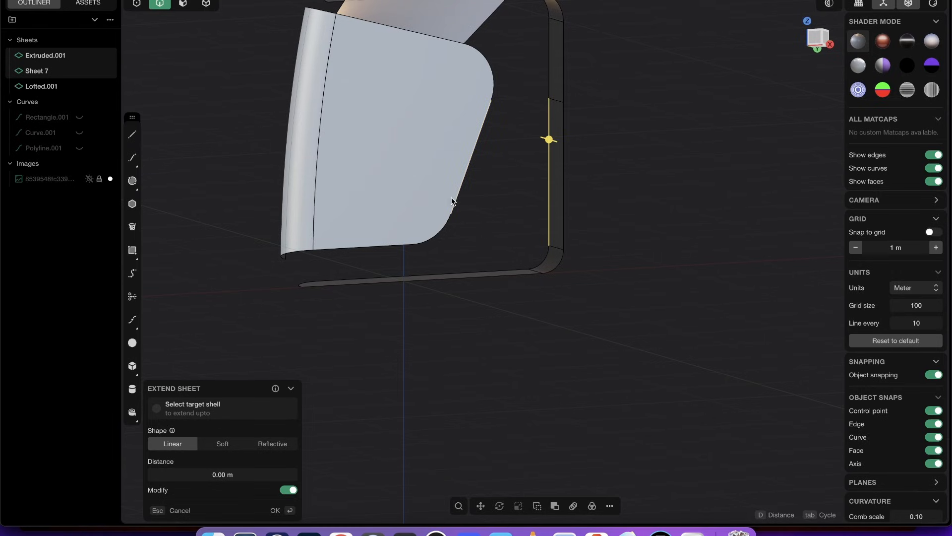
{"action": "middle_click_drag", "start_coordinate": [493, 115], "coordinate": [443, 135]}
{"action": "key", "text": "l"}
{"action": "key", "text": "Tab"}
{"action": "key", "text": "Tab"}
{"action": "middle_click_drag", "start_coordinate": [503, 105], "coordinate": [463, 228]}
{"action": "key", "text": "Return"}
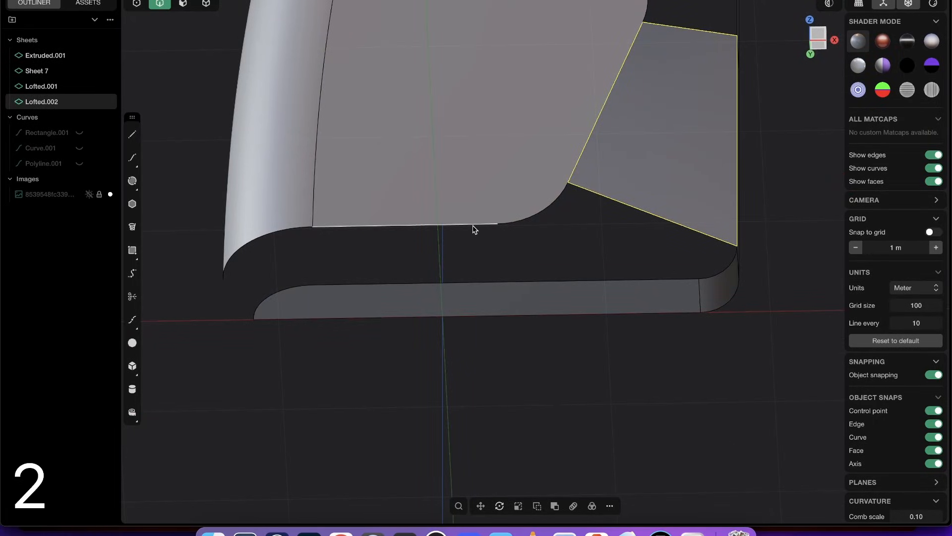
{"action": "left_click", "coordinate": [523, 220]}
{"action": "left_click", "coordinate": [709, 277], "text": "shift"}
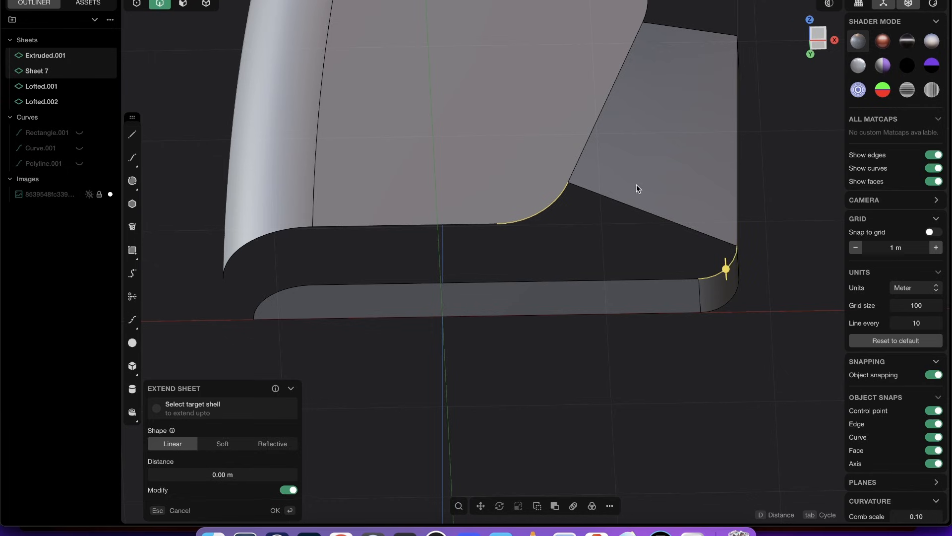
{"action": "key", "text": "l"}
{"action": "key", "text": "Tab"}
{"action": "key", "text": "Tab"}
{"action": "middle_click_drag", "start_coordinate": [614, 144], "coordinate": [630, 107]}
{"action": "key", "text": "Escape"}
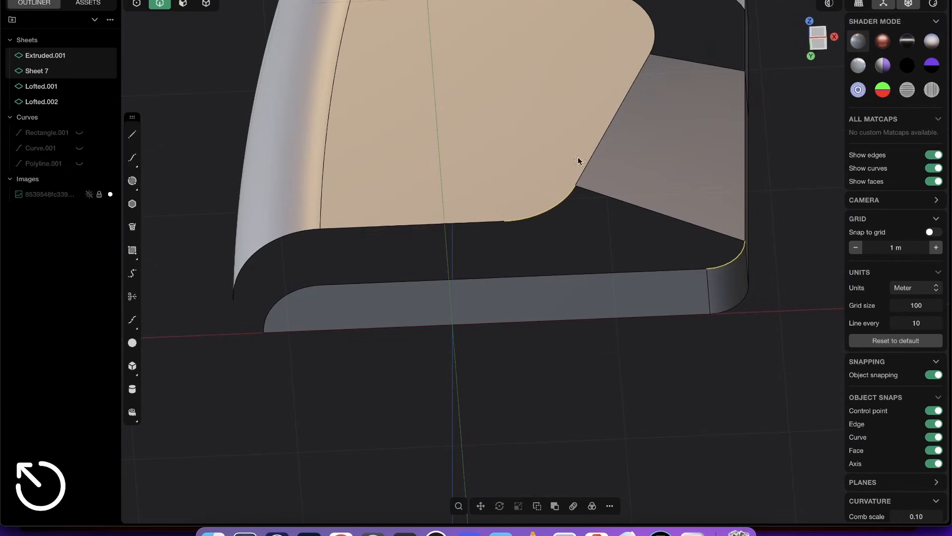
{"action": "left_click", "coordinate": [450, 225]}
{"action": "middle_click_drag", "start_coordinate": [480, 274], "coordinate": [499, 76]}
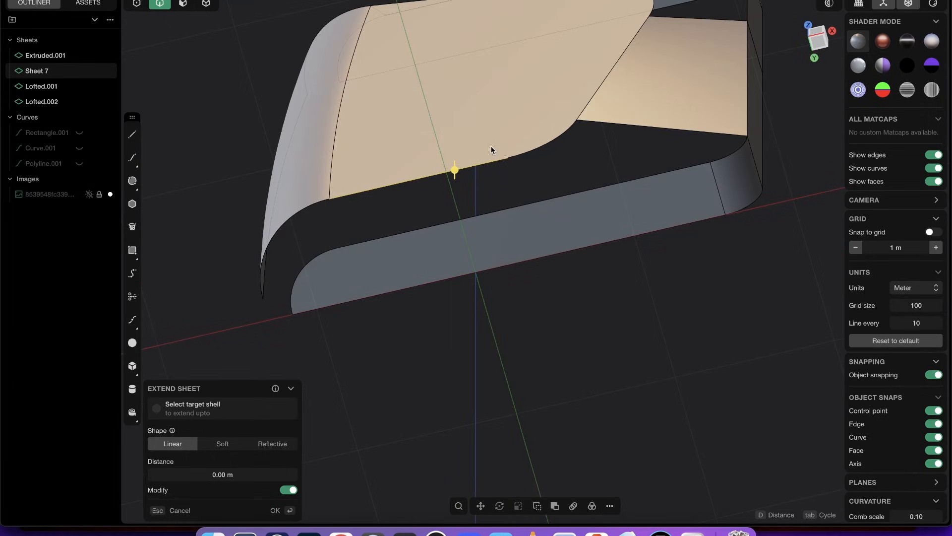
{"action": "key", "text": "2"}
{"action": "left_click", "coordinate": [502, 210]}
{"action": "middle_click_drag", "start_coordinate": [495, 180], "coordinate": [467, 164]}
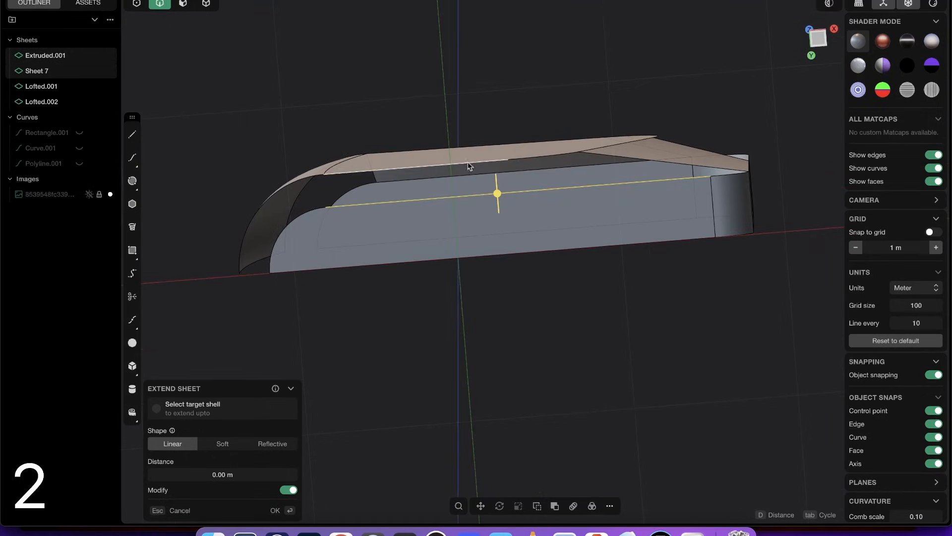
{"action": "middle_click_drag", "start_coordinate": [538, 212], "coordinate": [521, 201]}
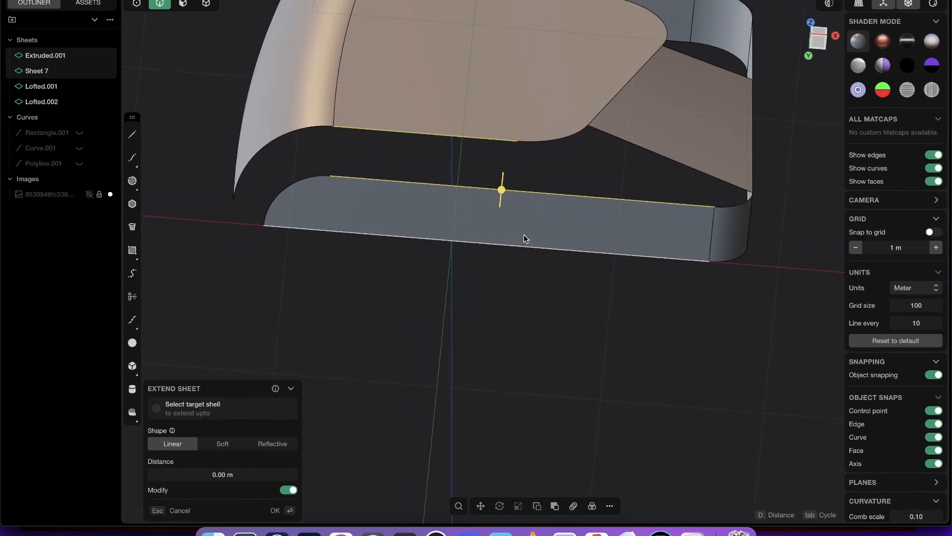
- Split the band's bottom face with one U isoparam at about 0.554, aligned with the end of the panel's straight bottom edge
{"action": "key", "text": "3"}
{"action": "left_click", "coordinate": [545, 227]}
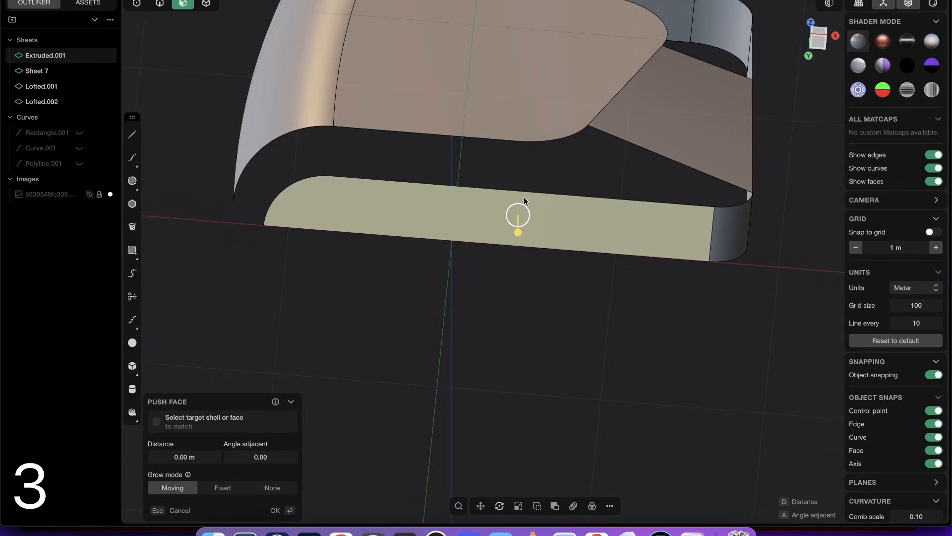
{"action": "type", "text": "fiso"}
{"action": "left_click", "coordinate": [568, 254]}
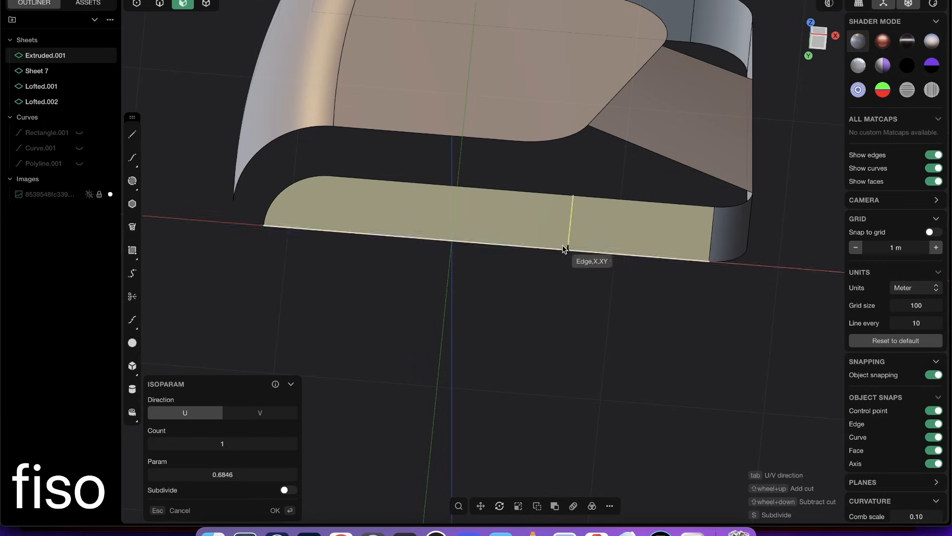
{"action": "middle_click_drag", "start_coordinate": [508, 155], "coordinate": [520, 150]}
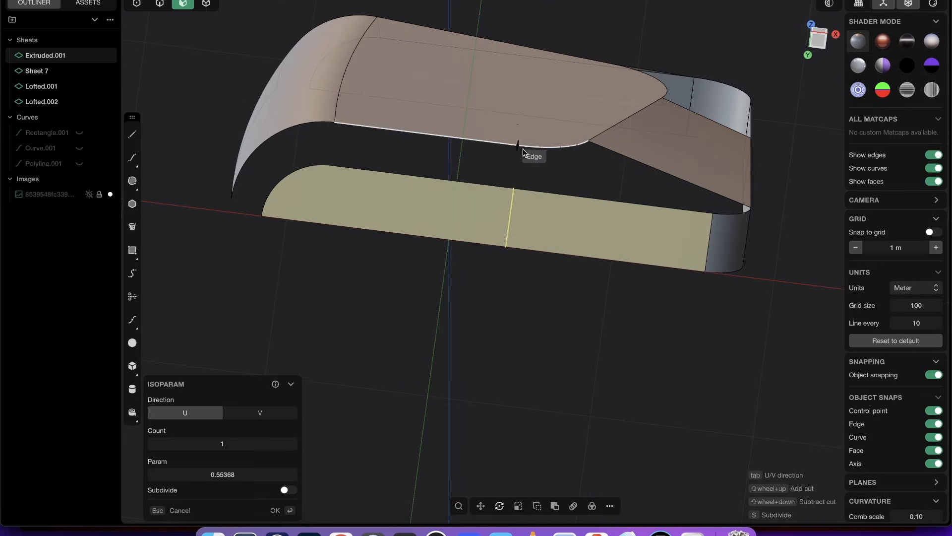
{"action": "left_click", "coordinate": [514, 198]}
- Loft a G0 surface between the panel's straight bottom edge and the matching edge segment of the band's split bottom face
{"action": "key", "text": "2"}
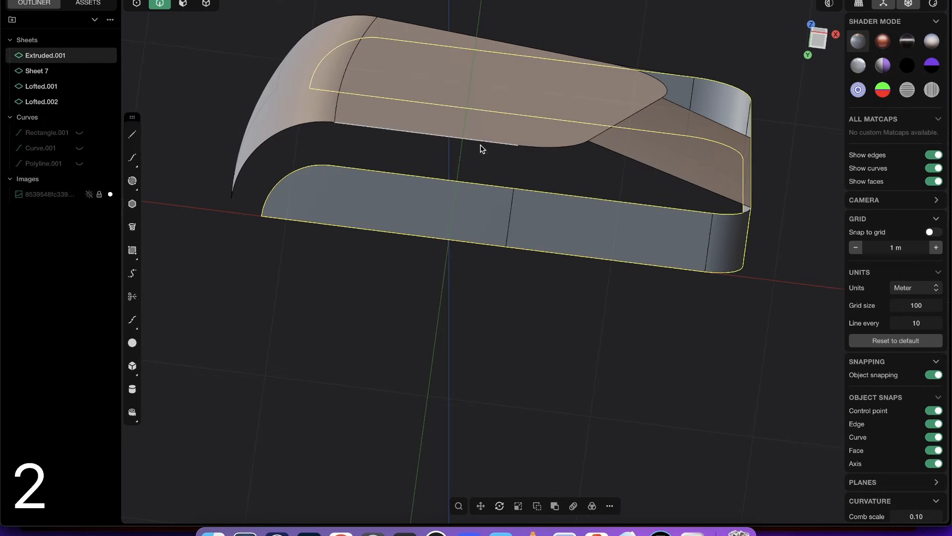
{"action": "left_click", "coordinate": [483, 142]}
{"action": "left_click", "coordinate": [492, 185]}
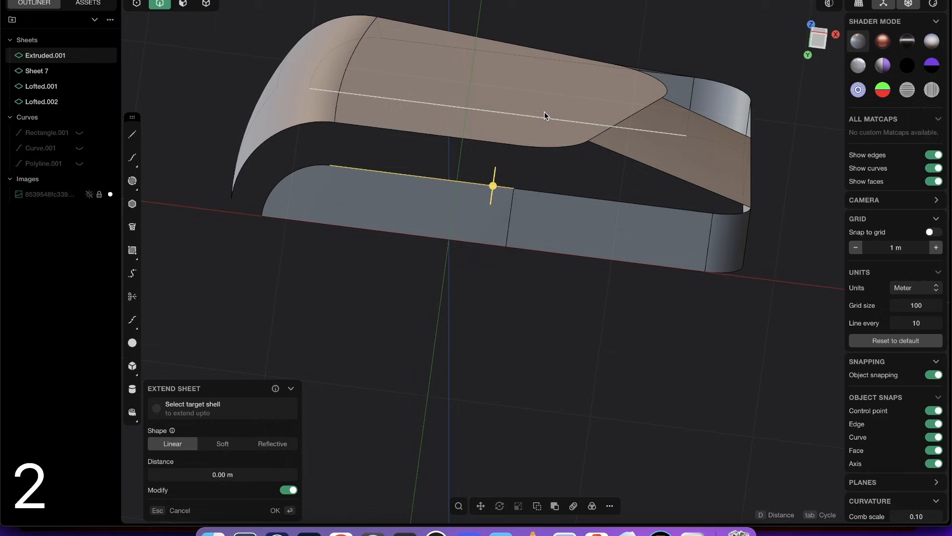
{"action": "left_click", "coordinate": [497, 145], "text": "shift"}
{"action": "key", "text": "l"}
{"action": "key", "text": "Tab"}
{"action": "key", "text": "Tab"}
{"action": "right_click", "coordinate": [519, 103]}
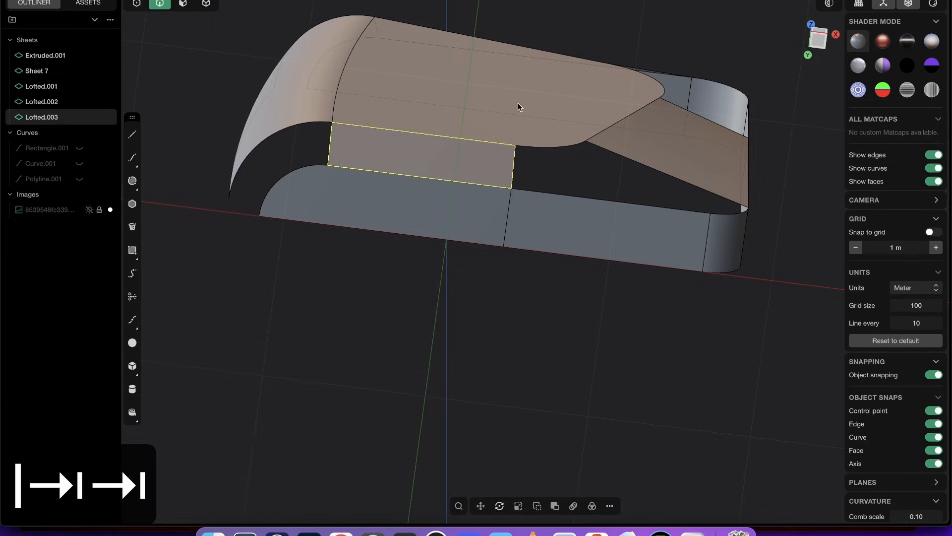
- Loft a surface with G0 profiles between the curved bottom edge of the panel's rounded side and the curved edge of the band's bottom face
{"action": "middle_click_drag", "start_coordinate": [518, 102], "coordinate": [537, 142]}
{"action": "left_click", "coordinate": [537, 141]}
{"action": "scroll", "coordinate": [524, 105], "scroll_direction": "down", "scroll_amount": 5}
{"action": "middle_click_drag", "start_coordinate": [524, 105], "coordinate": [575, 142]}
{"action": "scroll", "coordinate": [482, 61], "scroll_direction": "up", "scroll_amount": 5}
{"action": "middle_click_drag", "start_coordinate": [483, 263], "coordinate": [444, 192], "text": "shift"}
{"action": "scroll", "coordinate": [459, 187], "scroll_direction": "up", "scroll_amount": 5}
{"action": "middle_click_drag", "start_coordinate": [454, 153], "coordinate": [484, 172]}
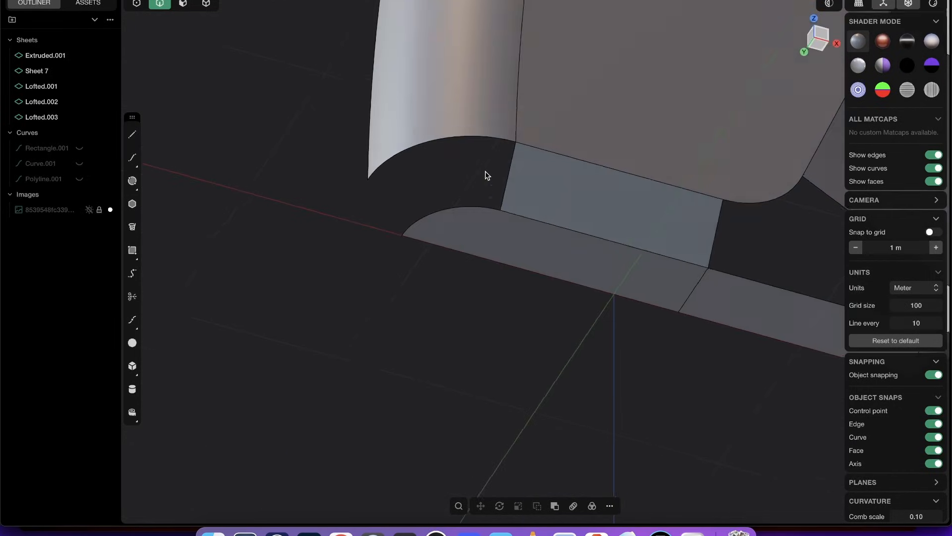
{"action": "key", "text": "2"}
{"action": "left_click", "coordinate": [468, 207]}
{"action": "left_click", "coordinate": [469, 137], "text": "shift"}
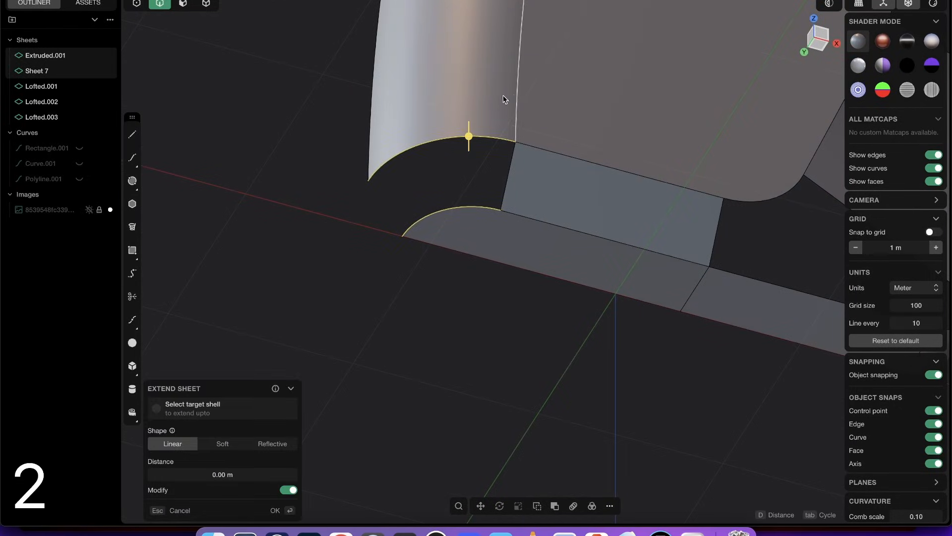
{"action": "key", "text": "l"}
{"action": "key", "text": "Tab"}
{"action": "key", "text": "Tab"}
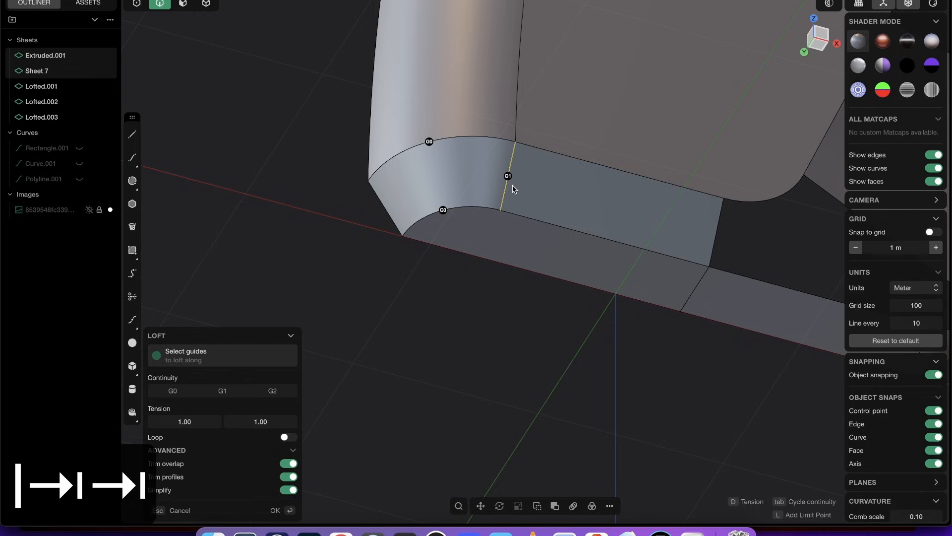
{"action": "scroll", "coordinate": [513, 186], "scroll_direction": "up", "scroll_amount": 2}
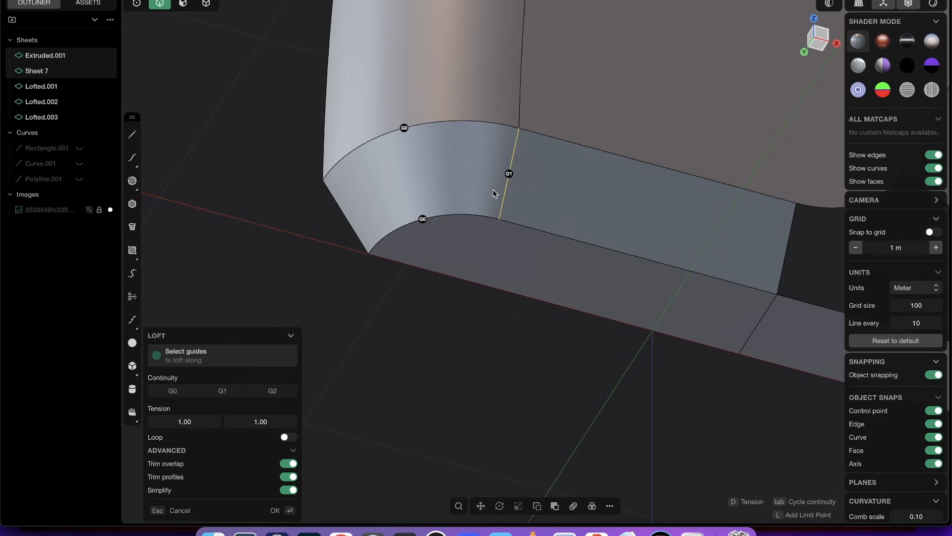
{"action": "key", "text": "Return"}
- Loft a surface with G0 profiles between the curved top edge of the panel's rounded side and the curved edge of the band's top face
{"action": "middle_click_drag", "start_coordinate": [482, 173], "coordinate": [465, 148]}
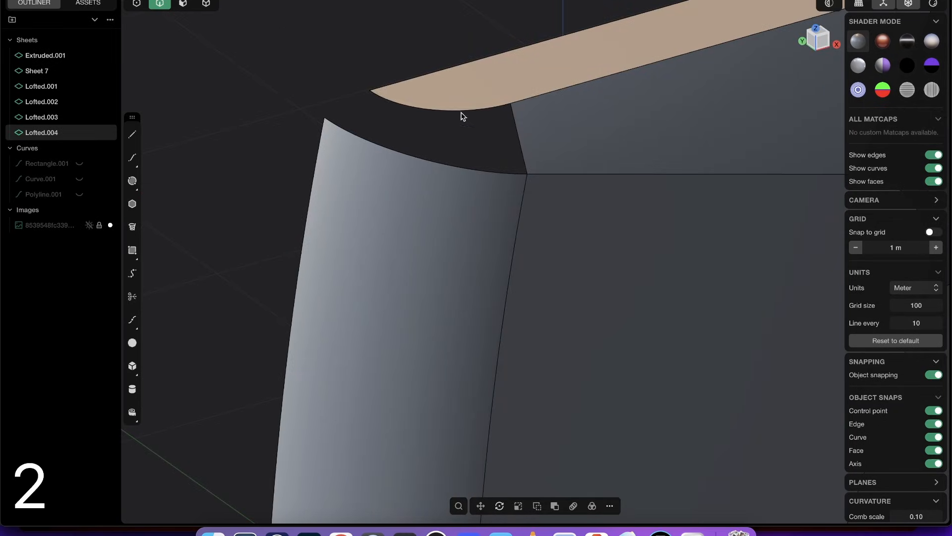
{"action": "left_click", "coordinate": [463, 111]}
{"action": "left_click", "coordinate": [474, 169], "text": "shift"}
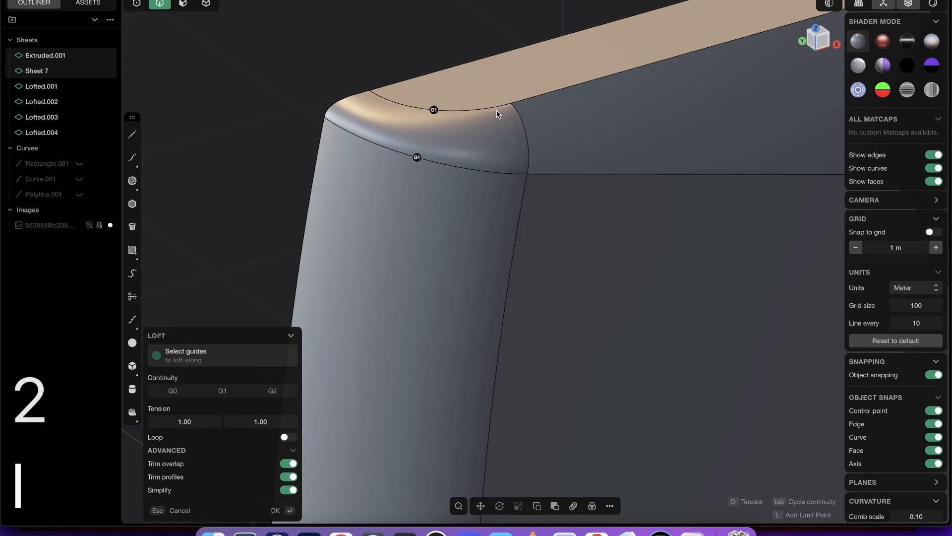
{"action": "key", "text": "Tab"}
{"action": "key", "text": "Tab"}
{"action": "right_click", "coordinate": [519, 141]}
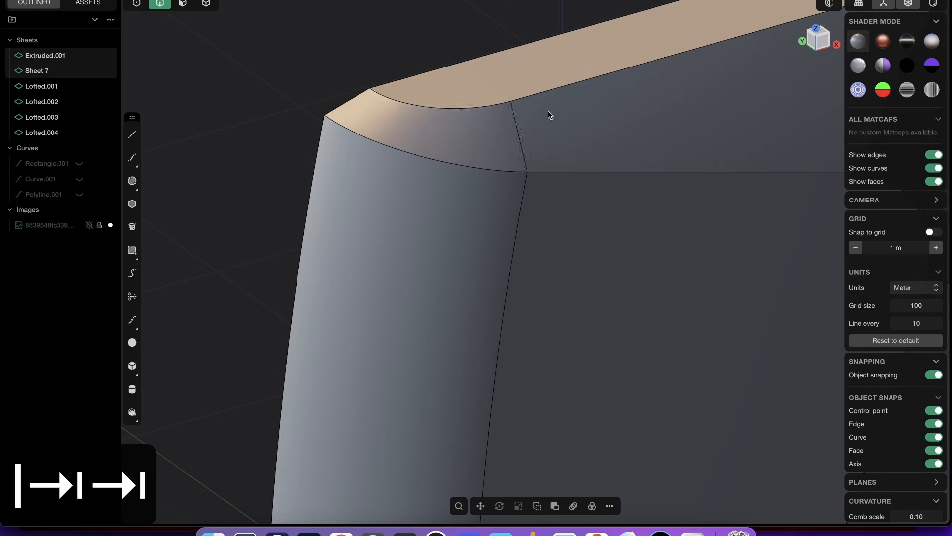
- Hide the edge display and examine the lofted surfaces around the casing
{"action": "left_click", "coordinate": [511, 27]}
{"action": "scroll", "coordinate": [496, 80], "scroll_direction": "down", "scroll_amount": 5}
{"action": "key", "text": "shift+e"}
{"action": "middle_click_drag", "start_coordinate": [506, 172], "coordinate": [458, 130]}
{"action": "middle_click_drag", "start_coordinate": [552, 291], "coordinate": [485, 323], "text": "shift"}
{"action": "scroll", "coordinate": [470, 278], "scroll_direction": "up", "scroll_amount": 5}
{"action": "scroll", "coordinate": [471, 263], "scroll_direction": "down", "scroll_amount": 6}
{"action": "middle_click_drag", "start_coordinate": [483, 251], "coordinate": [516, 195]}
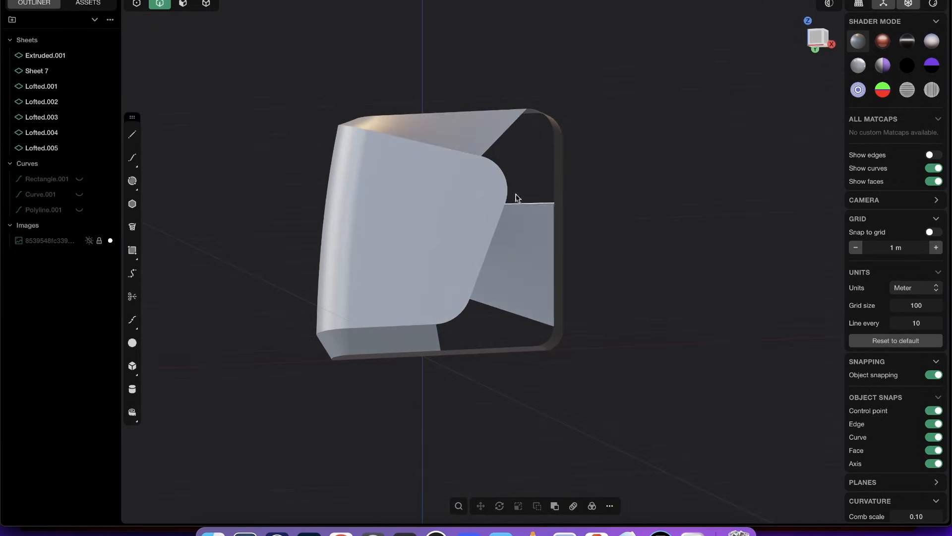
- Select all seven sheets of the casing and join them into a single sheet body
{"action": "key", "text": "Tab"}
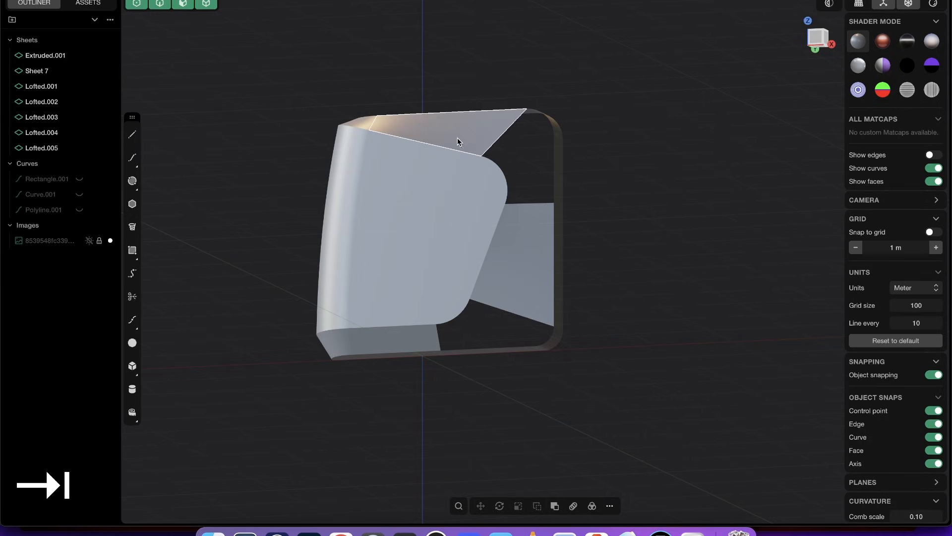
{"action": "mouse_move", "coordinate": [457, 142]}
{"action": "middle_mouse_down"}
{"action": "mouse_move", "coordinate": [479, 273]}
{"action": "mouse_move", "coordinate": [485, 164]}
{"action": "mouse_move", "coordinate": [476, 174]}
{"action": "mouse_move", "coordinate": [485, 289]}
{"action": "middle_mouse_up"}
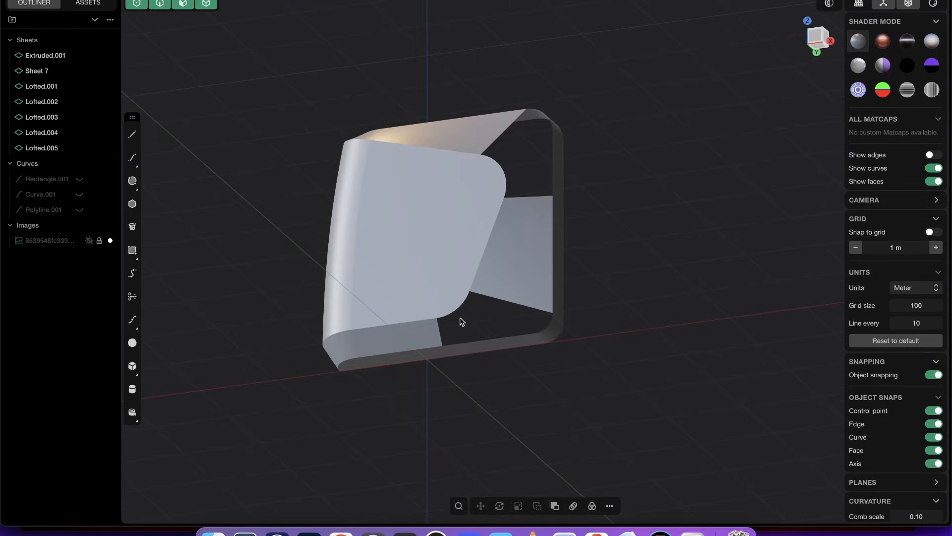
{"action": "left_click_drag", "start_coordinate": [693, 437], "coordinate": [221, 43]}
{"action": "key", "text": "j"}
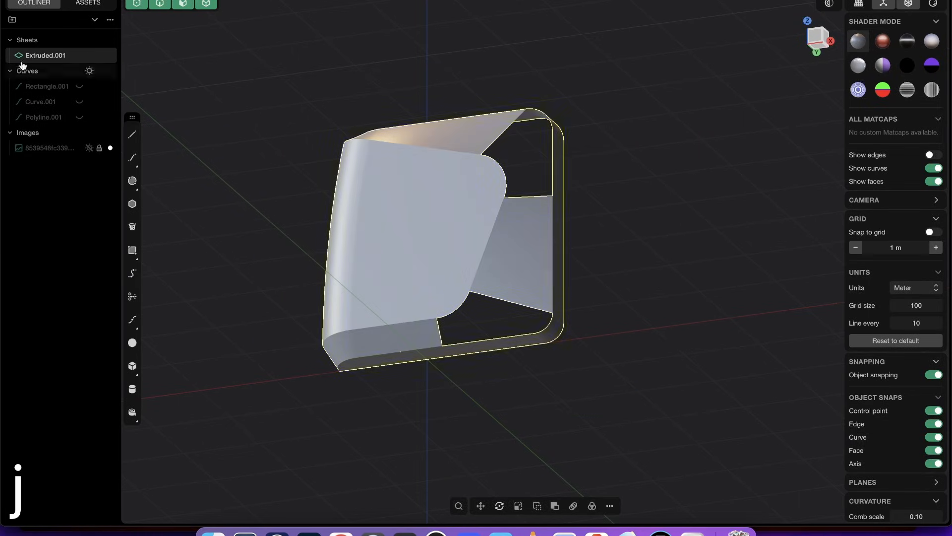
- Patch the open upper corner between panel and band with multiple faces, using G1 at the two adjoining lofts and G0 at the remaining edges
{"action": "middle_click_drag", "start_coordinate": [557, 107], "coordinate": [557, 136]}
{"action": "scroll", "coordinate": [574, 96], "scroll_direction": "up", "scroll_amount": 5}
{"action": "key", "text": "2"}
{"action": "key", "text": "2"}
{"action": "double_click", "coordinate": [565, 261]}
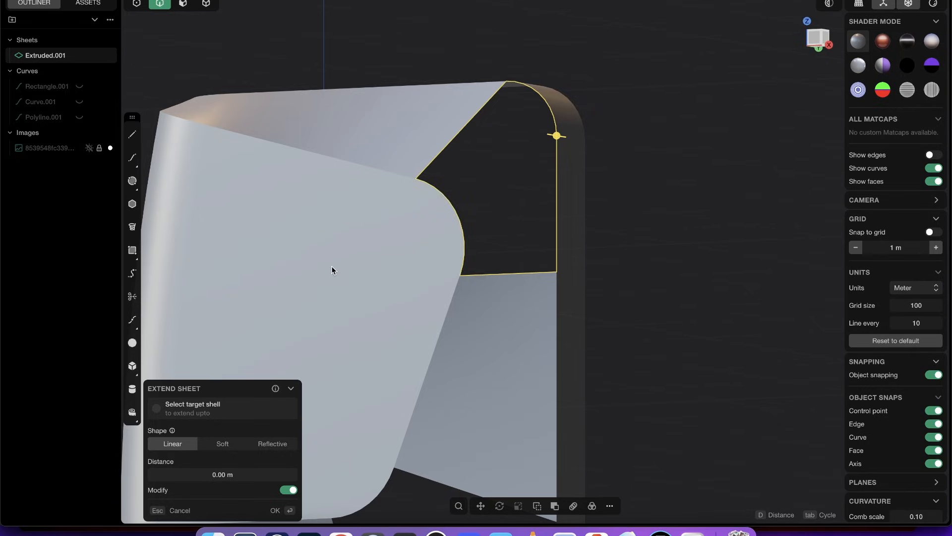
{"action": "type", "text": "fpa"}
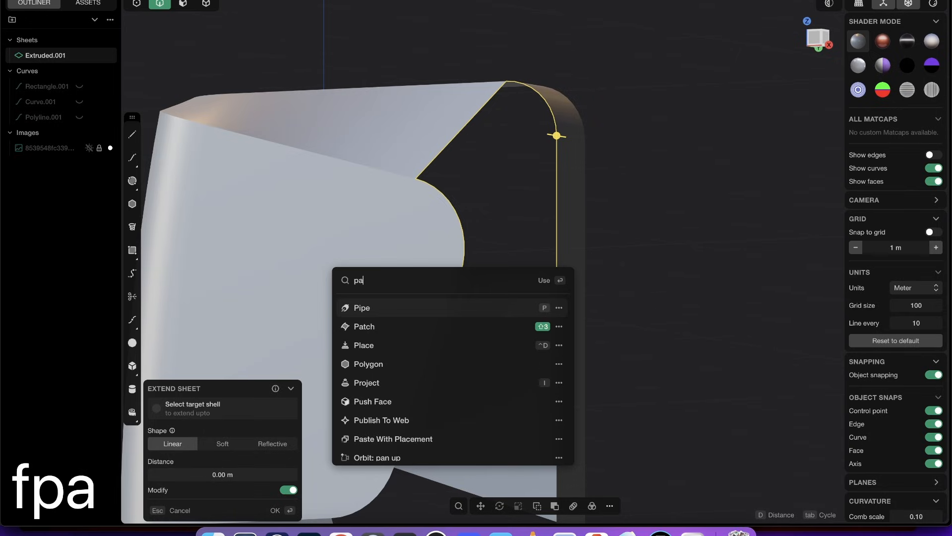
{"action": "left_click", "coordinate": [388, 308]}
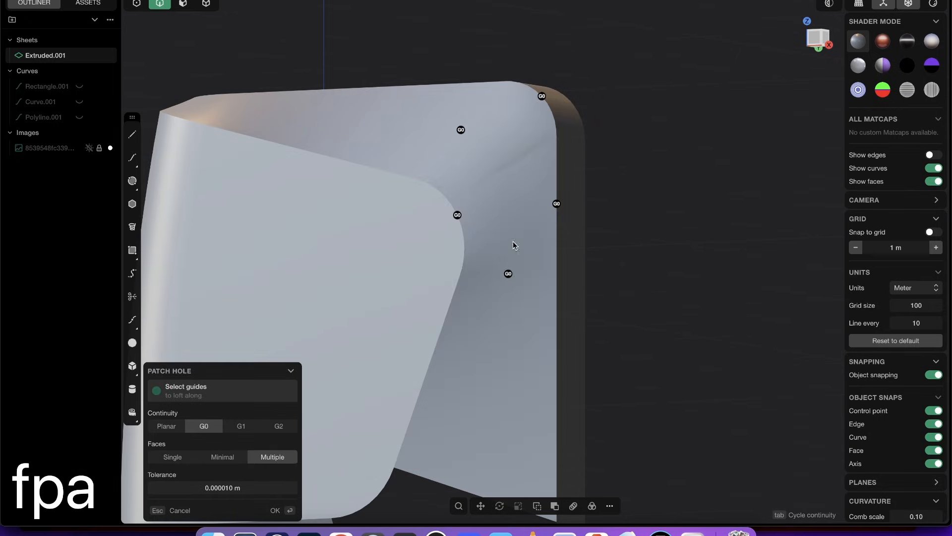
{"action": "middle_click_drag", "start_coordinate": [513, 245], "coordinate": [492, 313]}
{"action": "left_click", "coordinate": [500, 280]}
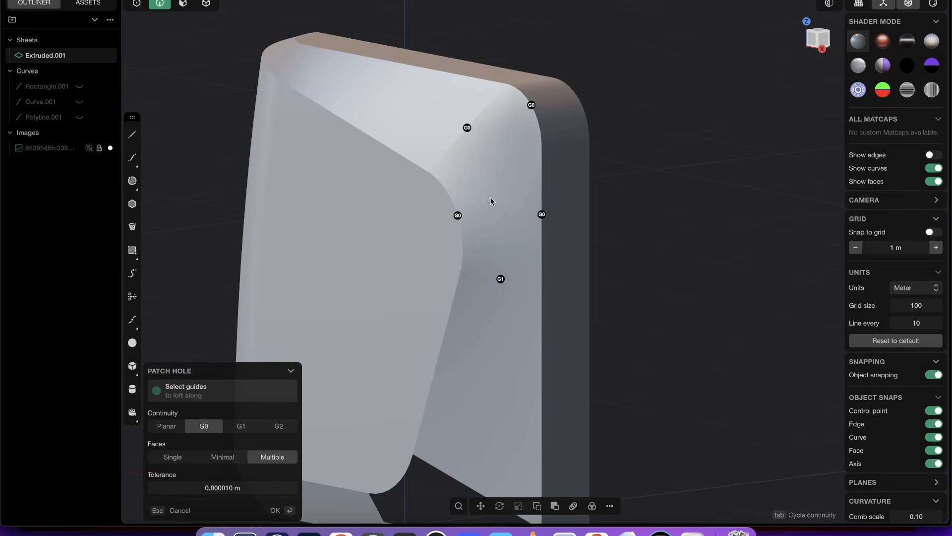
{"action": "middle_click_drag", "start_coordinate": [411, 243], "coordinate": [538, 168]}
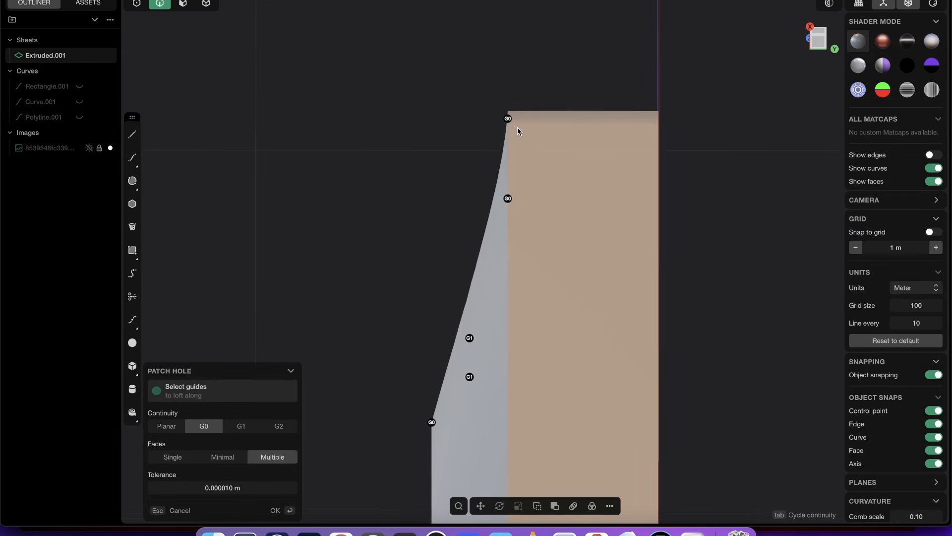
{"action": "key", "text": "Return"}
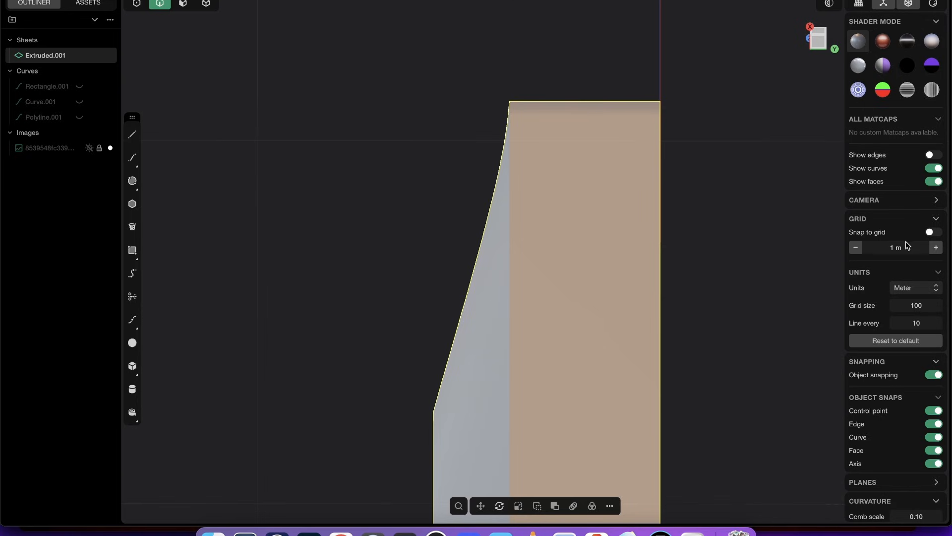
- Open the screen annotation tool by searching for "epi" and trace the casing's curved side silhouette in pink
{"action": "key", "text": "alt+space"}
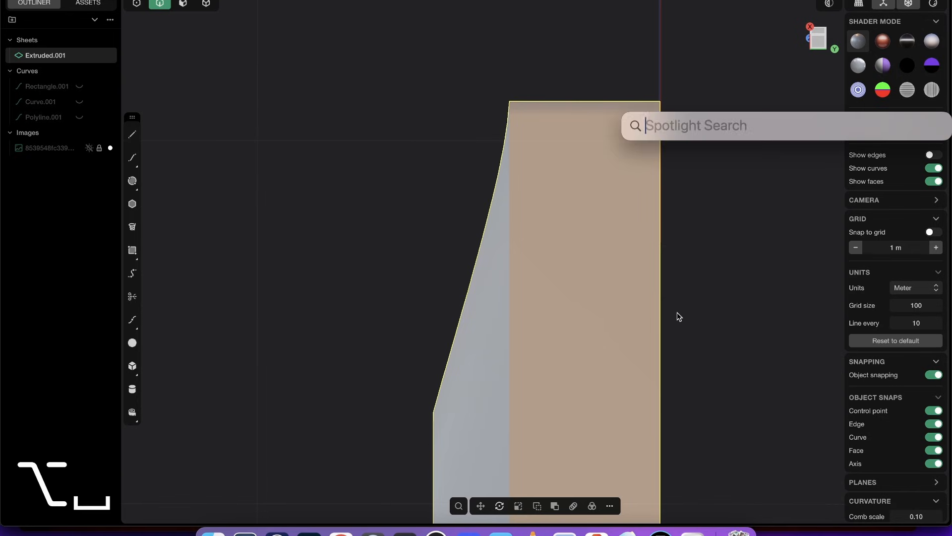
{"action": "type", "text": "epi"}
{"action": "key", "text": "Return"}
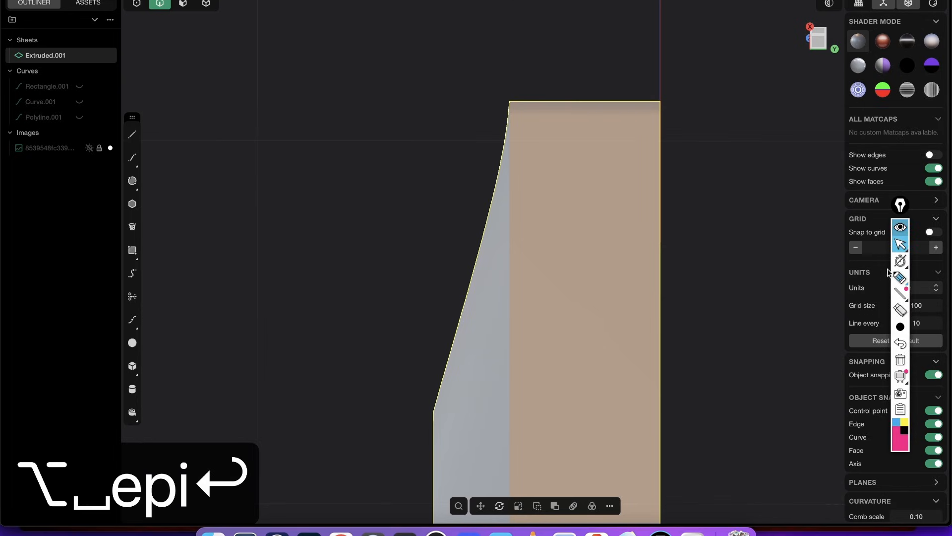
{"action": "left_click", "coordinate": [900, 277]}
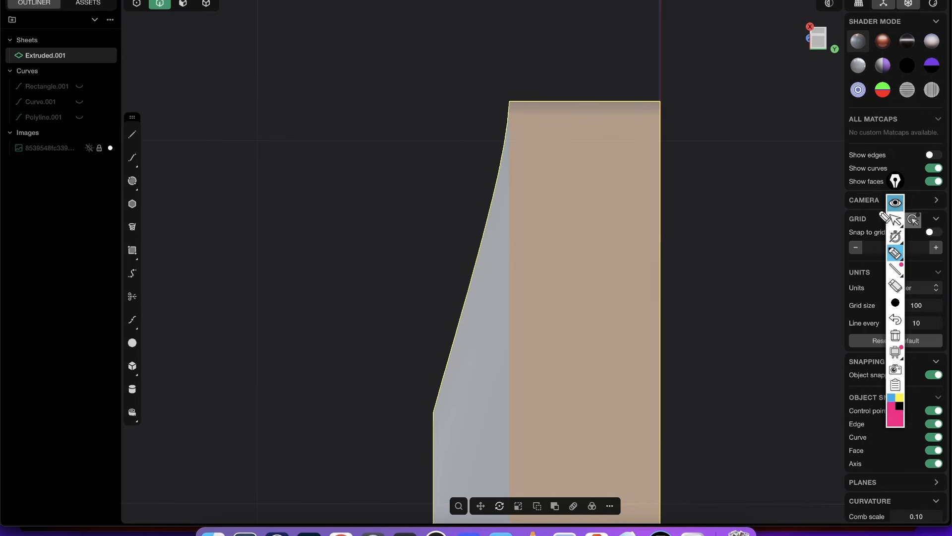
{"action": "left_click_drag", "start_coordinate": [894, 183], "coordinate": [816, 172]}
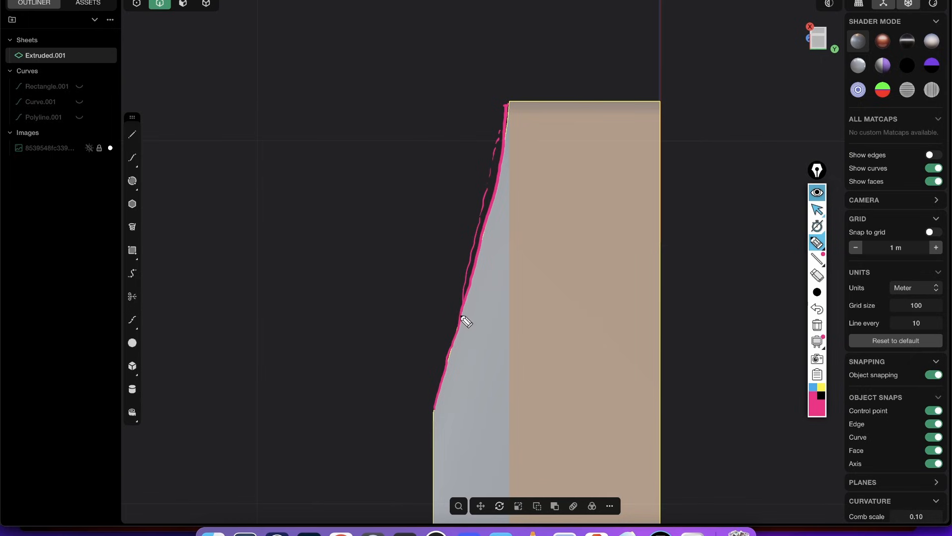
- Return the annotation tool to its pointer mode and clear all pink strokes
{"action": "key", "text": "Escape"}
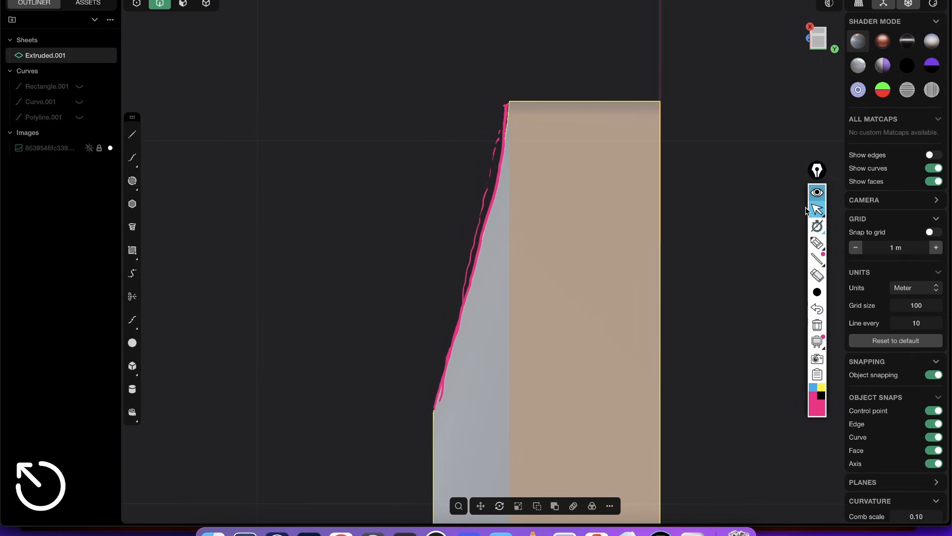
{"action": "left_click", "coordinate": [817, 194]}
{"action": "left_click", "coordinate": [817, 194]}
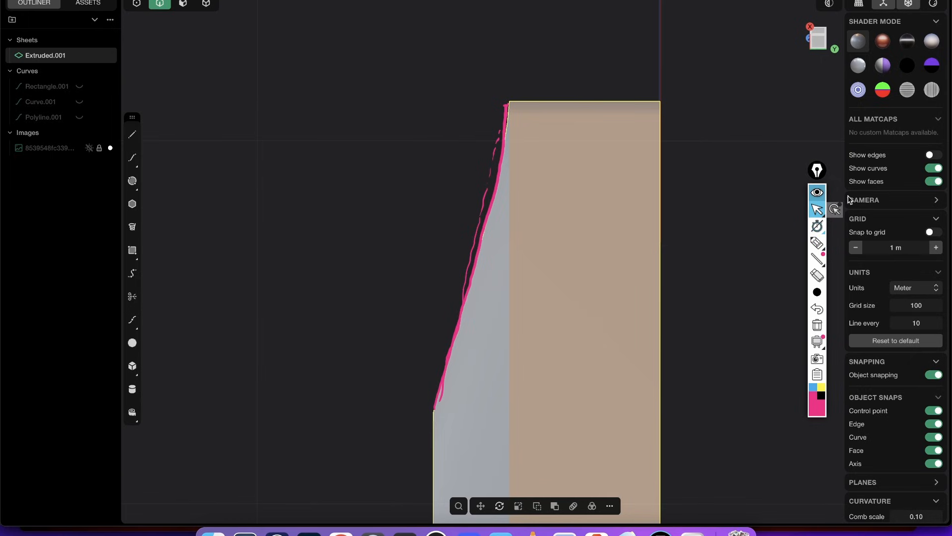
{"action": "left_click", "coordinate": [817, 324]}
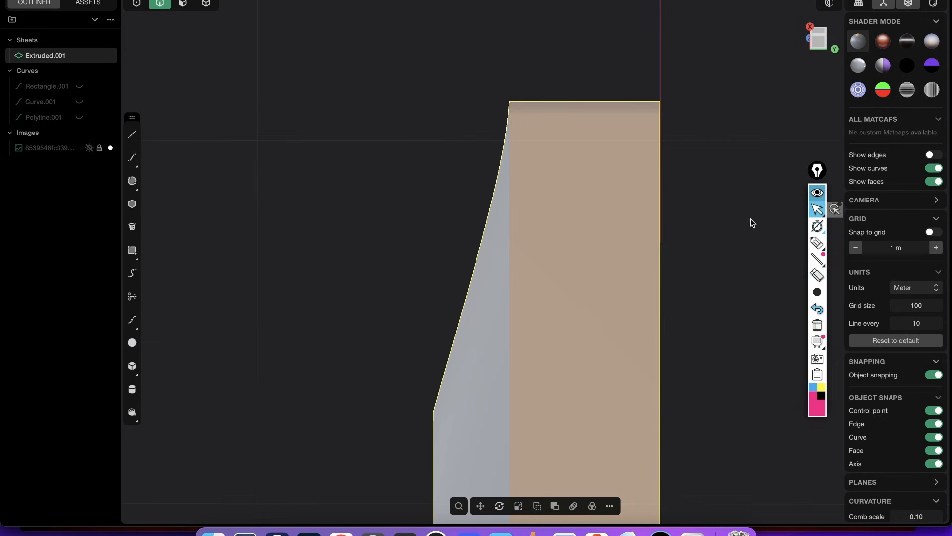
- Show the model's edges again and view the casing's open lower corner
{"action": "mouse_move", "coordinate": [749, 228]}
{"action": "middle_mouse_down"}
{"action": "mouse_move", "coordinate": [729, 251]}
{"action": "mouse_move", "coordinate": [656, 258]}
{"action": "mouse_move", "coordinate": [669, 347]}
{"action": "mouse_move", "coordinate": [700, 332]}
{"action": "mouse_move", "coordinate": [644, 362]}
{"action": "mouse_move", "coordinate": [626, 217]}
{"action": "mouse_move", "coordinate": [661, 279]}
{"action": "mouse_move", "coordinate": [582, 206]}
{"action": "mouse_move", "coordinate": [542, 196]}
{"action": "mouse_move", "coordinate": [546, 138]}
{"action": "mouse_move", "coordinate": [651, 184]}
{"action": "middle_mouse_up"}
{"action": "scroll", "coordinate": [626, 217], "scroll_direction": "up", "scroll_amount": 10}
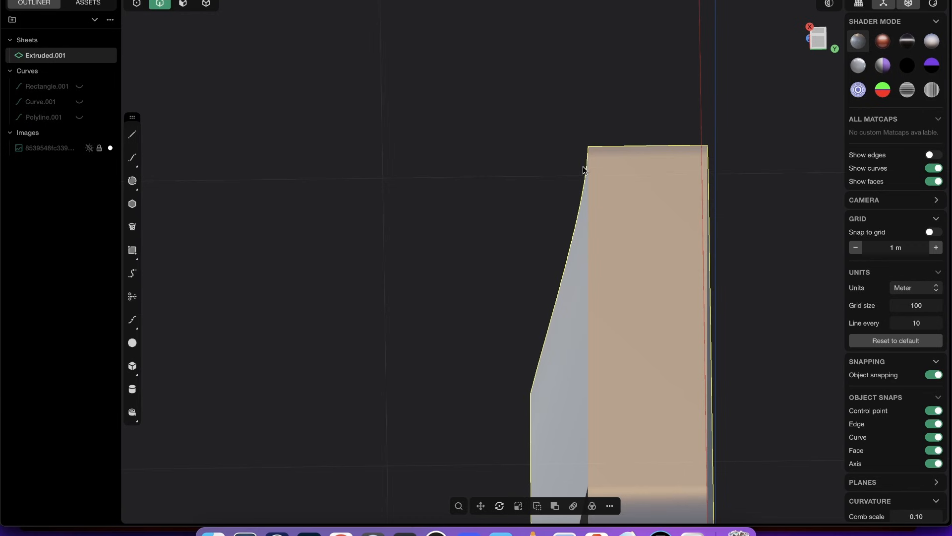
{"action": "middle_click_drag", "start_coordinate": [584, 170], "coordinate": [597, 258]}
{"action": "key", "text": "shift+e"}
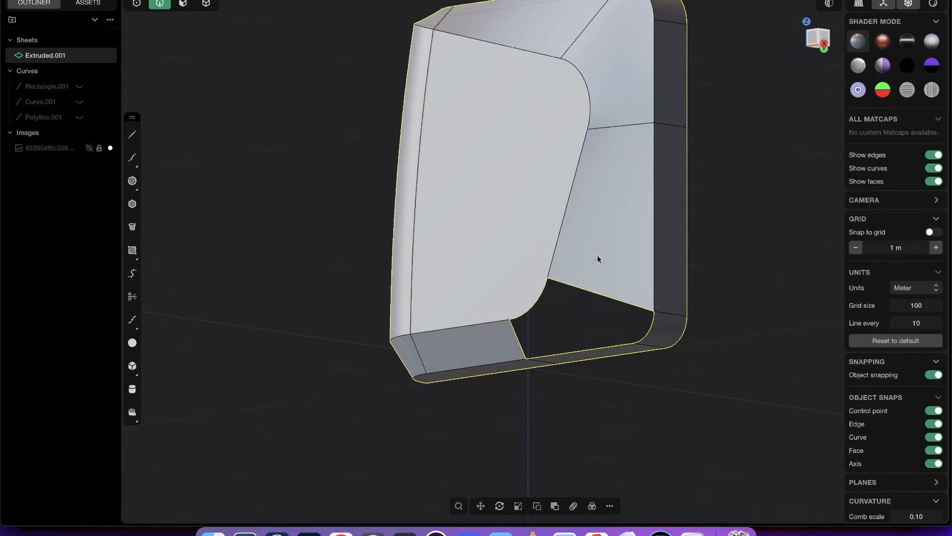
- Patch the open lower corner between panel and band with multiple faces, using G1 continuity at the side loft and G0 at the panel and band edges
{"action": "middle_click_drag", "start_coordinate": [599, 362], "coordinate": [605, 300], "text": "shift"}
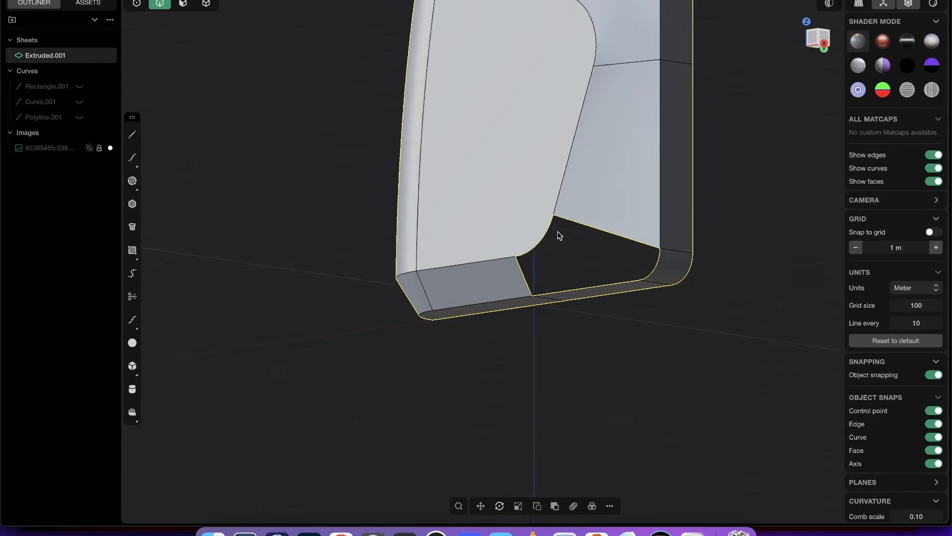
{"action": "scroll", "coordinate": [558, 232], "scroll_direction": "up", "scroll_amount": 3}
{"action": "middle_click_drag", "start_coordinate": [585, 265], "coordinate": [593, 217]}
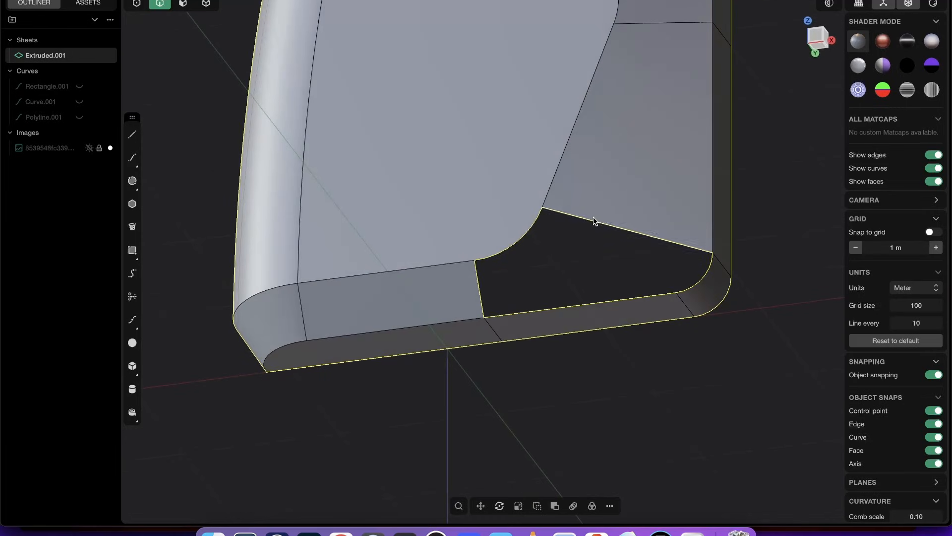
{"action": "key", "text": "2"}
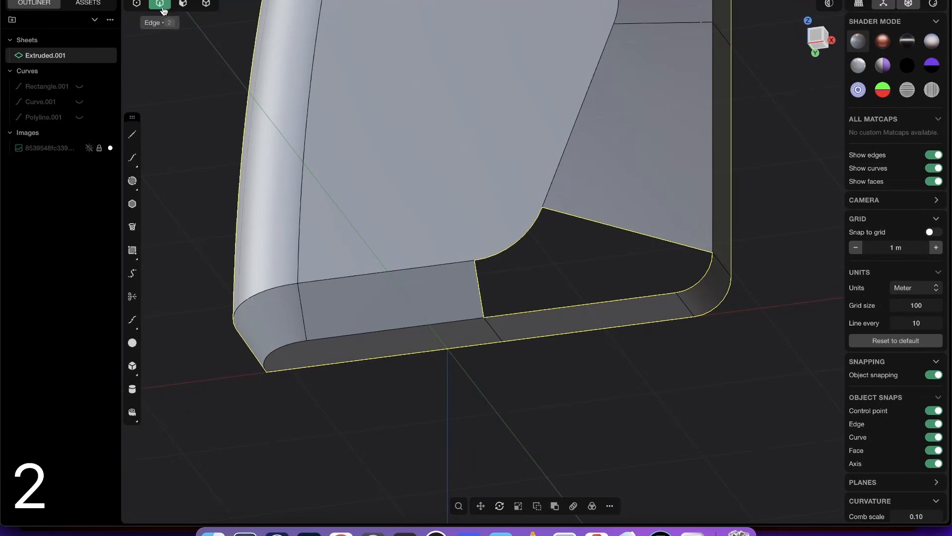
{"action": "left_click", "coordinate": [585, 222], "text": "alt"}
{"action": "middle_click_drag", "start_coordinate": [641, 218], "coordinate": [632, 186]}
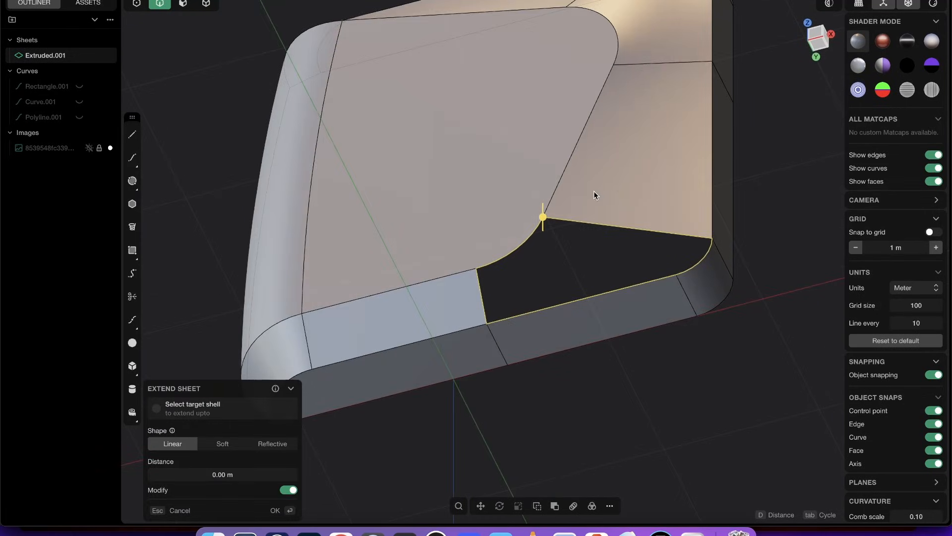
{"action": "type", "text": "fpa"}
{"action": "key", "text": "Return"}
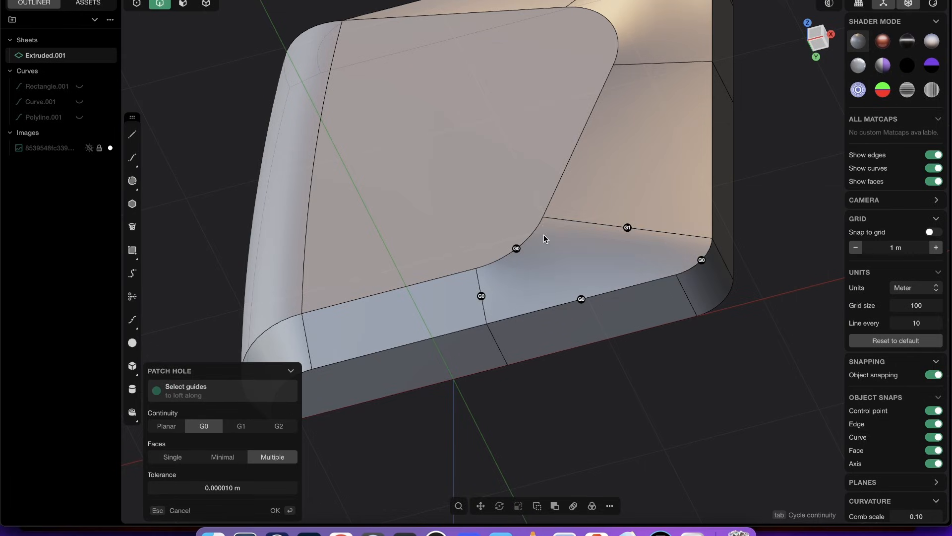
{"action": "middle_click_drag", "start_coordinate": [499, 311], "coordinate": [500, 278]}
{"action": "key", "text": "Return"}
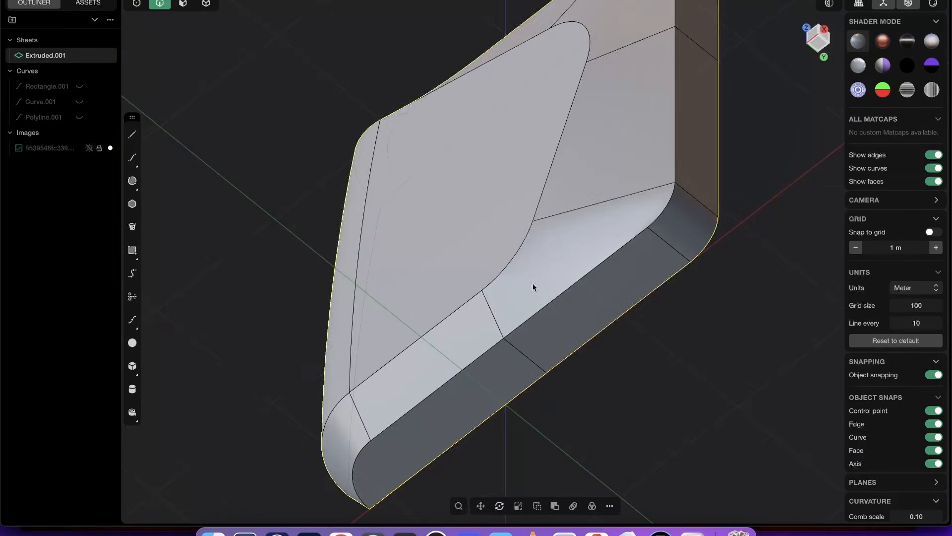
- Examine both patched corners from several angles with the edge display off and on, checking how the surfaces flow between panel and band
{"action": "key", "text": "shift+e"}
{"action": "middle_click_drag", "start_coordinate": [620, 260], "coordinate": [683, 255]}
{"action": "scroll", "coordinate": [676, 198], "scroll_direction": "down", "scroll_amount": 6}
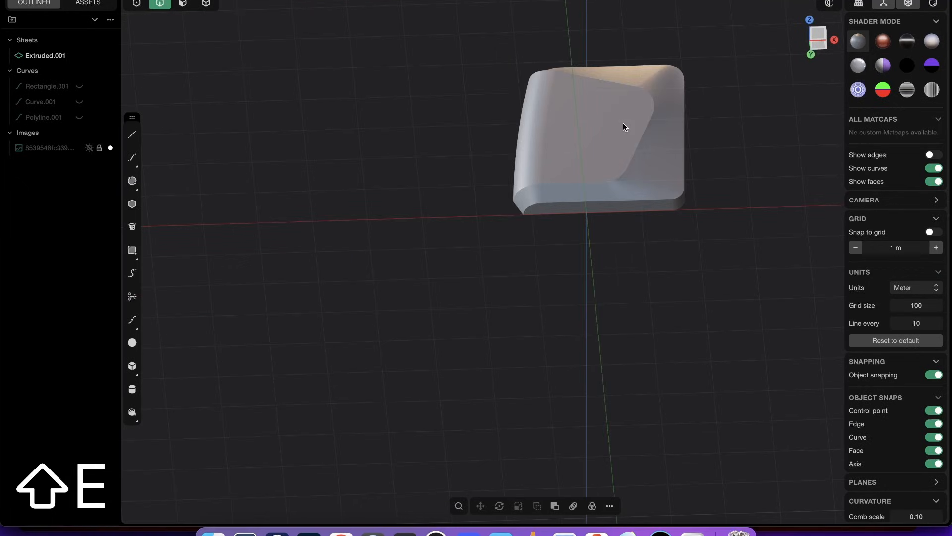
{"action": "middle_click_drag", "start_coordinate": [645, 166], "coordinate": [546, 224], "text": "shift"}
{"action": "scroll", "coordinate": [546, 225], "scroll_direction": "up", "scroll_amount": 3}
{"action": "key", "text": "shift+e"}
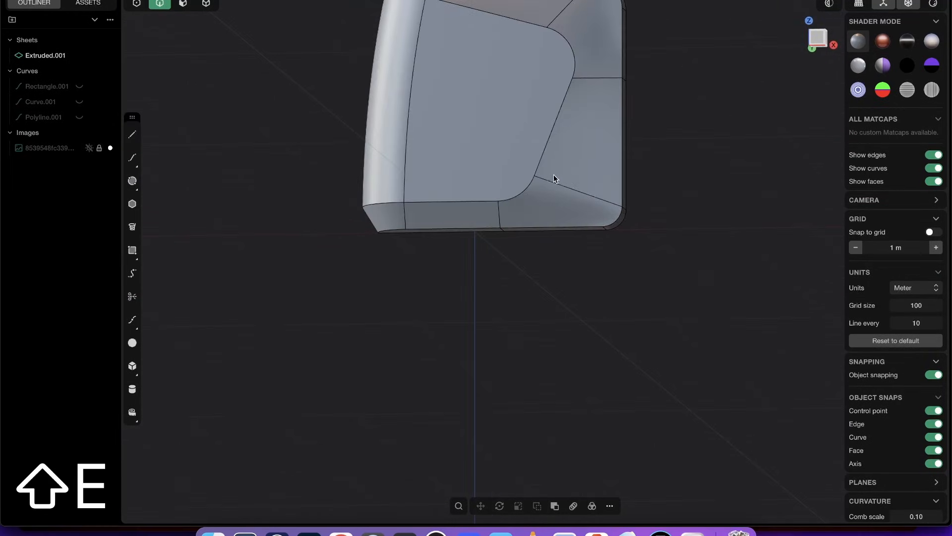
{"action": "middle_click_drag", "start_coordinate": [554, 176], "coordinate": [338, 175]}
{"action": "key", "text": "shift+e"}
{"action": "middle_click_drag", "start_coordinate": [568, 87], "coordinate": [649, 85]}
{"action": "scroll", "coordinate": [645, 109], "scroll_direction": "down", "scroll_amount": 4}
{"action": "key", "text": "shift+e"}
{"action": "middle_click_drag", "start_coordinate": [639, 130], "coordinate": [566, 268], "text": "shift"}
{"action": "scroll", "coordinate": [545, 256], "scroll_direction": "down", "scroll_amount": 6}
{"action": "middle_click_drag", "start_coordinate": [560, 124], "coordinate": [588, 117]}
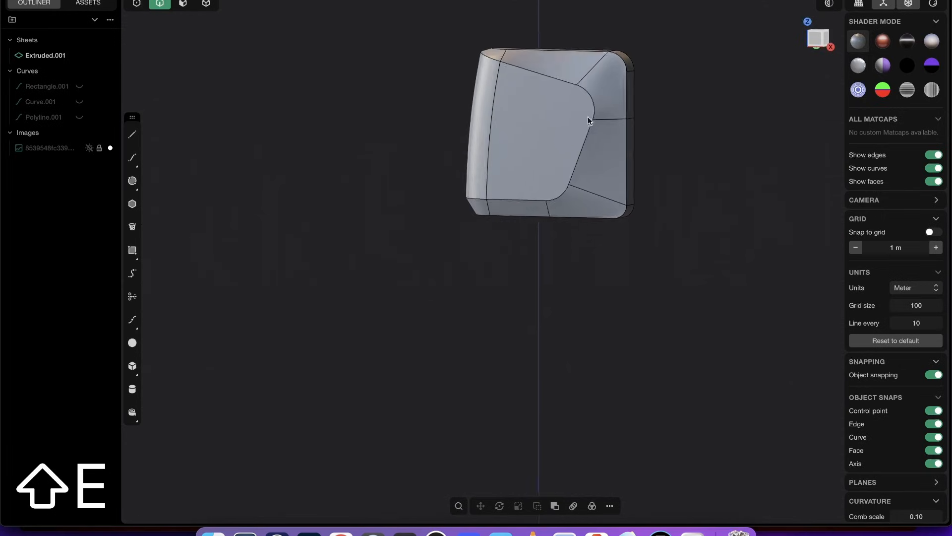
{"action": "scroll", "coordinate": [588, 117], "scroll_direction": "up", "scroll_amount": 5}
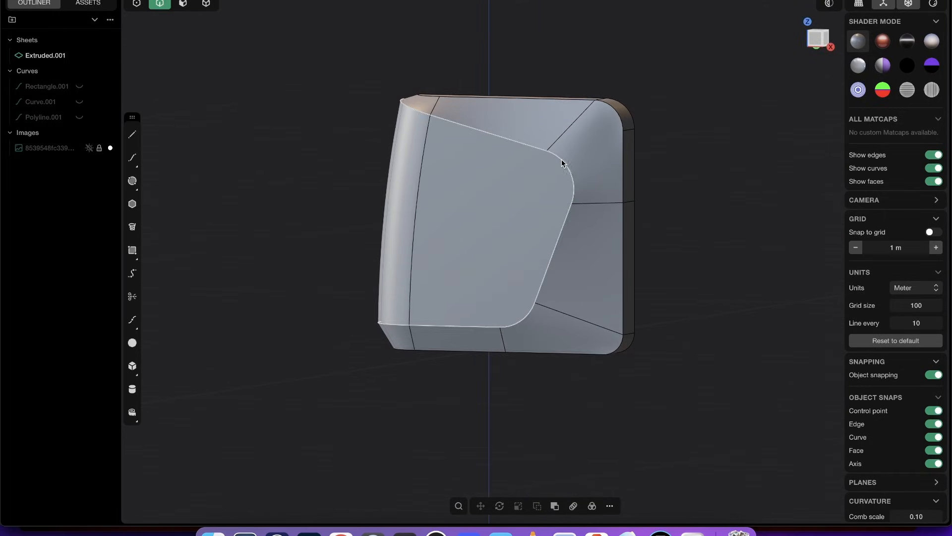
{"action": "scroll", "coordinate": [558, 177], "scroll_direction": "up", "scroll_amount": 3}
{"action": "middle_click_drag", "start_coordinate": [587, 134], "coordinate": [532, 141]}
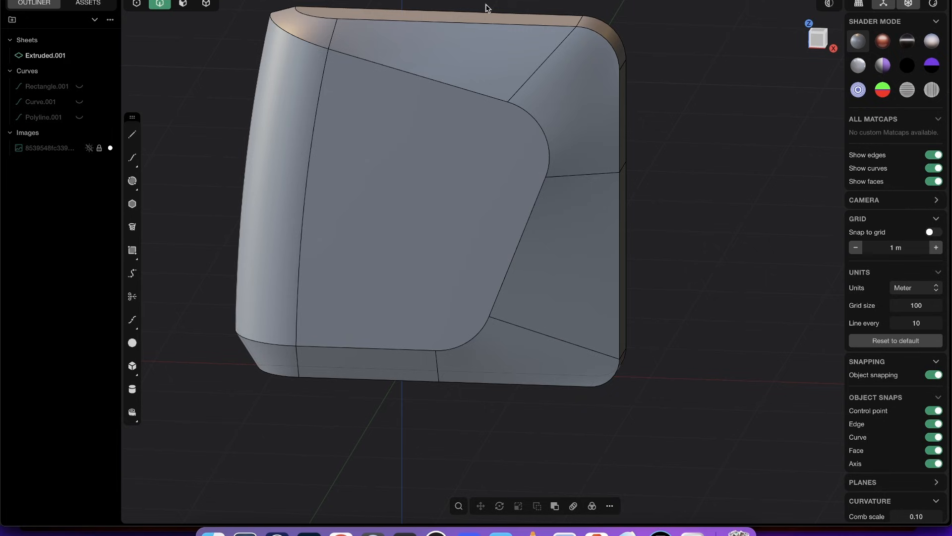
{"action": "middle_click_drag", "start_coordinate": [549, 139], "coordinate": [534, 171]}
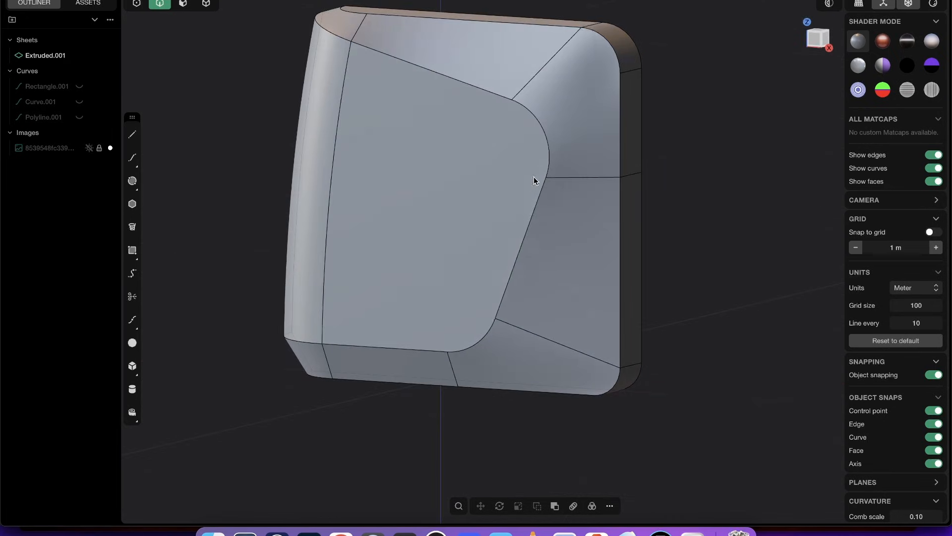
- Delete the patch faces at the lower and upper corners between the panel and the band
{"action": "key", "text": "3"}
{"action": "left_click", "coordinate": [519, 371]}
{"action": "left_click", "coordinate": [578, 117]}
{"action": "key", "text": "shift+x"}
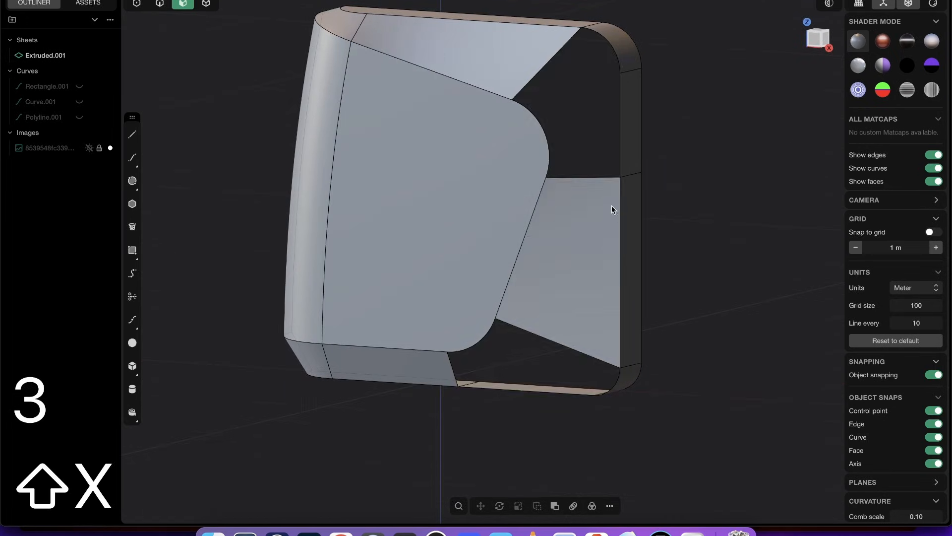
- In the front view, annotate a vertical pink line at the panel's upper corner, hatch the top loft's area beside it, and choose blue ink
{"action": "middle_click_drag", "start_coordinate": [476, 175], "coordinate": [496, 248]}
{"action": "scroll", "coordinate": [484, 223], "scroll_direction": "down", "scroll_amount": 2}
{"action": "scroll", "coordinate": [484, 223], "scroll_direction": "up", "scroll_amount": 5}
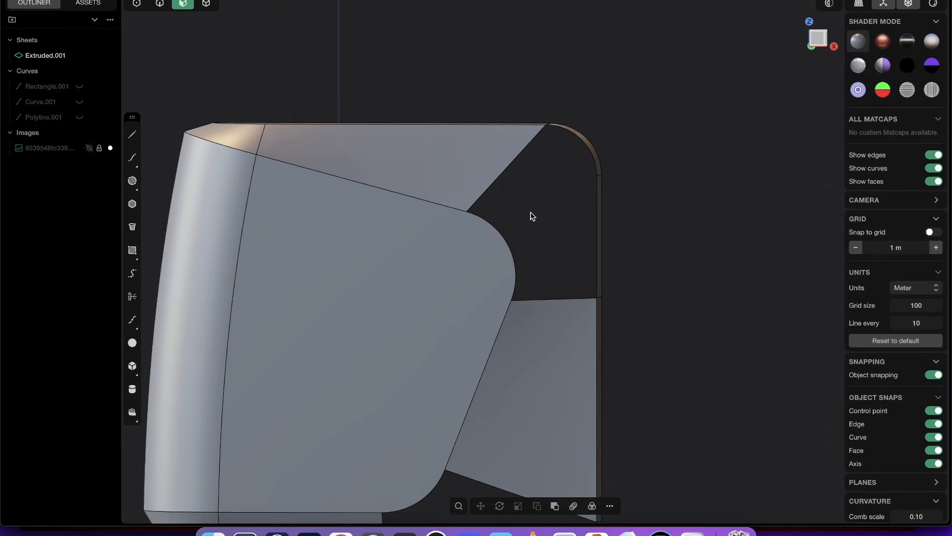
{"action": "middle_click_drag", "start_coordinate": [533, 217], "coordinate": [501, 251], "text": "shift"}
{"action": "middle_click_drag", "start_coordinate": [472, 201], "coordinate": [459, 252]}
{"action": "left_click", "coordinate": [815, 41]}
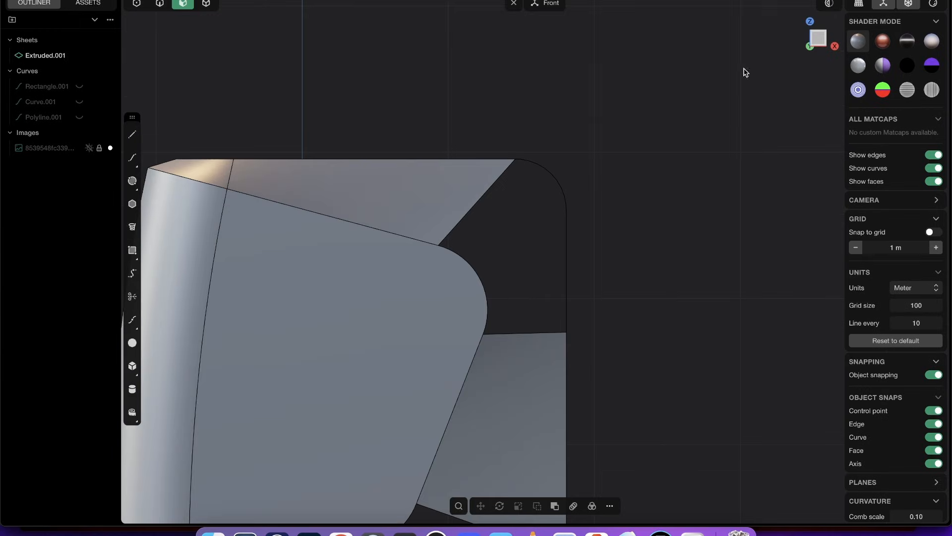
{"action": "scroll", "coordinate": [463, 197], "scroll_direction": "up", "scroll_amount": 2}
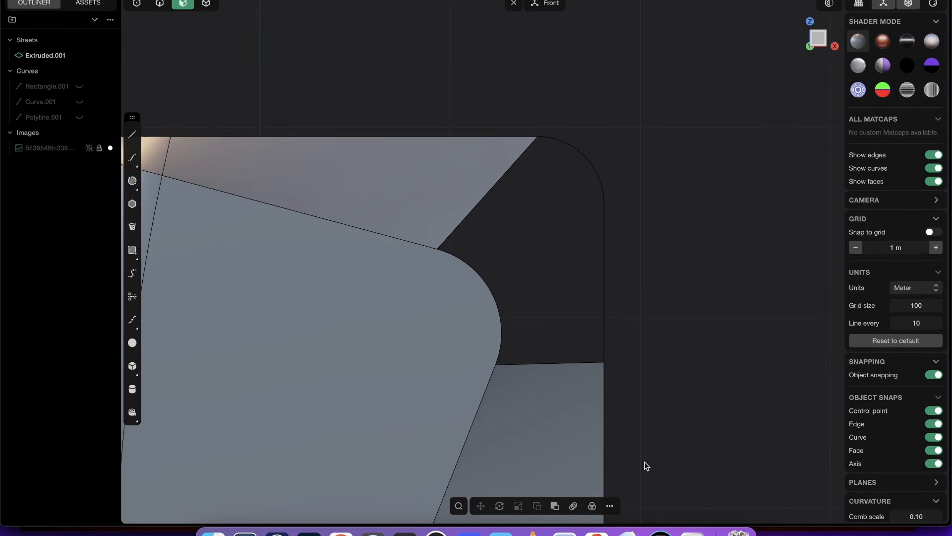
{"action": "left_click", "coordinate": [660, 533]}
{"action": "left_click", "coordinate": [818, 243]}
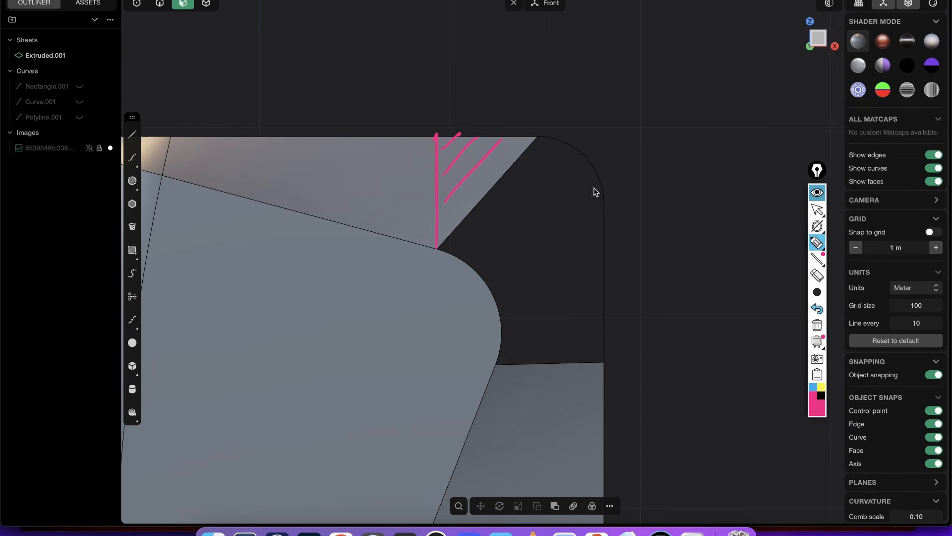
{"action": "left_click", "coordinate": [811, 387]}
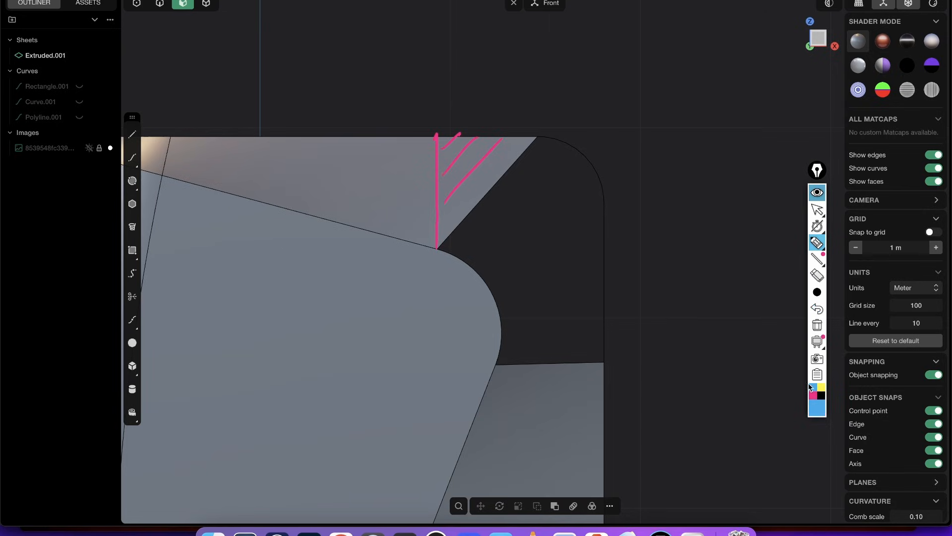
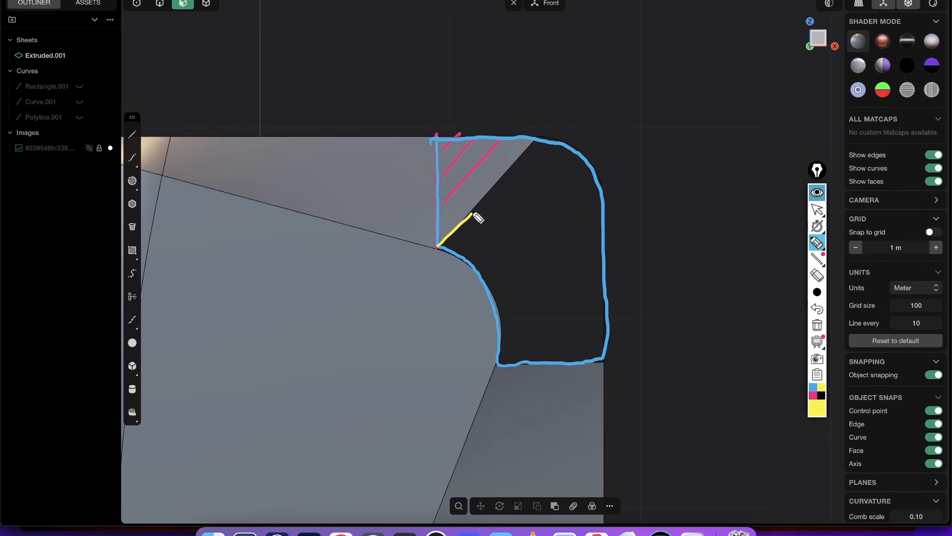
- Outline the open upper corner's boundary in yellow ink and clear all the annotations
{"action": "left_click_drag", "start_coordinate": [603, 194], "coordinate": [606, 322]}
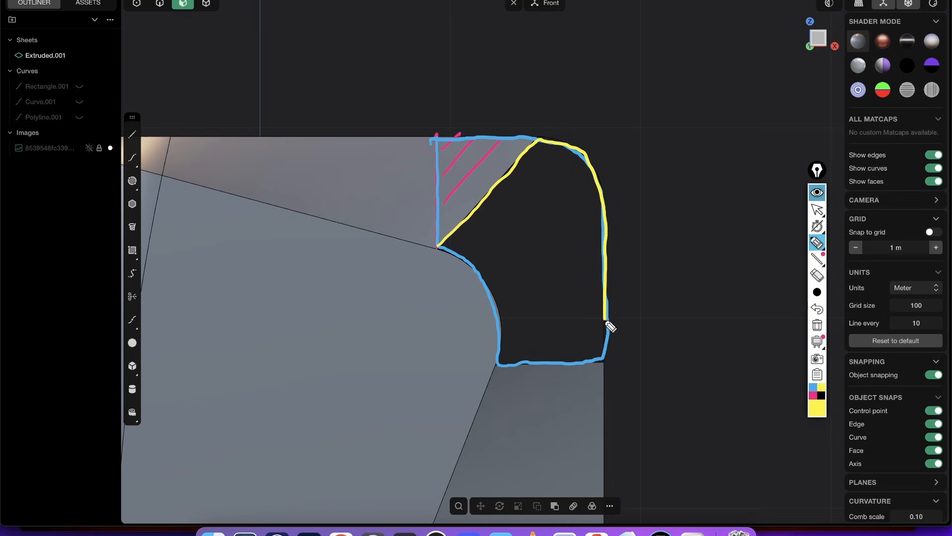
{"action": "mouse_move", "coordinate": [599, 367]}
{"action": "left_mouse_down"}
{"action": "mouse_move", "coordinate": [503, 364]}
{"action": "mouse_move", "coordinate": [469, 264]}
{"action": "left_mouse_up"}
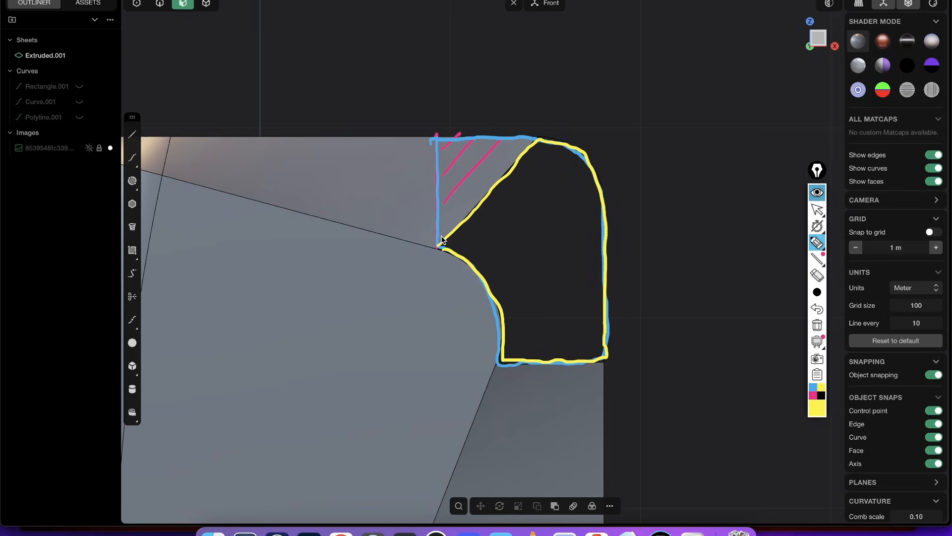
{"action": "left_click", "coordinate": [816, 325]}
{"action": "left_click", "coordinate": [822, 211]}
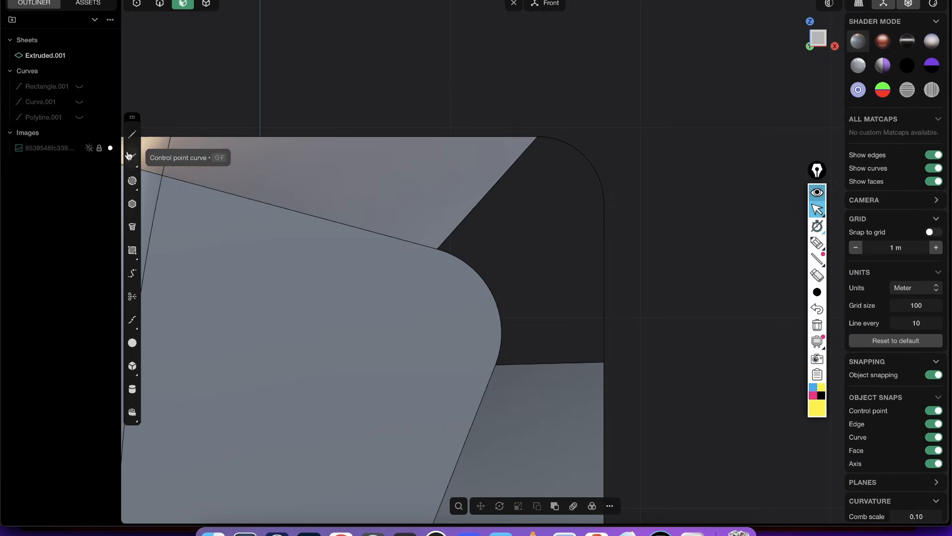
- Draw a vertical line from the panel's upper corner vertex up past the band's top edge
{"action": "left_click", "coordinate": [133, 136]}
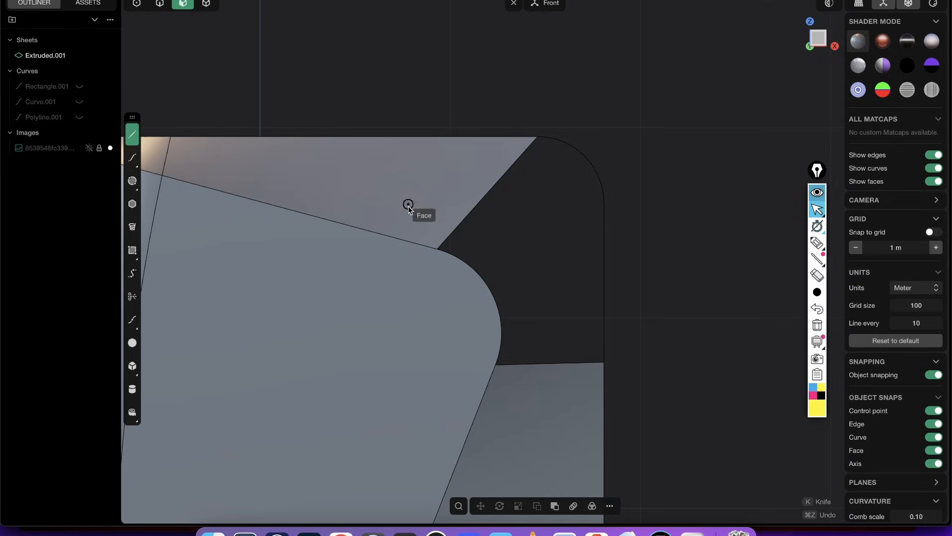
{"action": "left_click", "coordinate": [437, 249]}
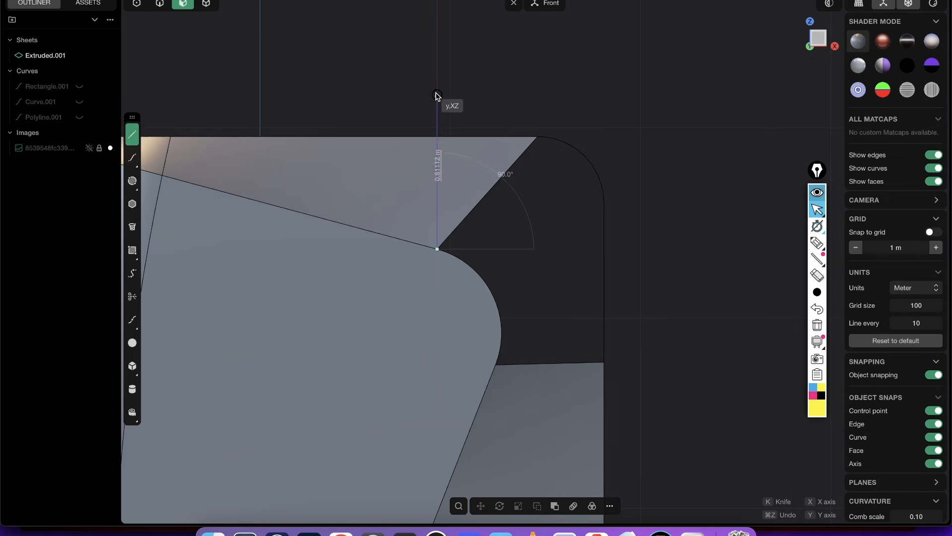
{"action": "left_click", "coordinate": [438, 61]}
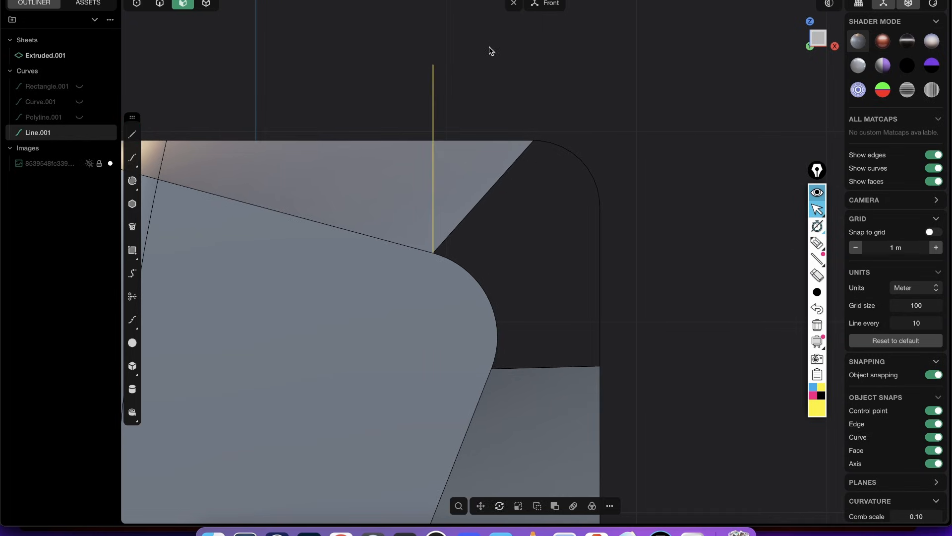
- Imprint the vertical line onto the top loft face using the Vector method
{"action": "type", "text": "fim"}
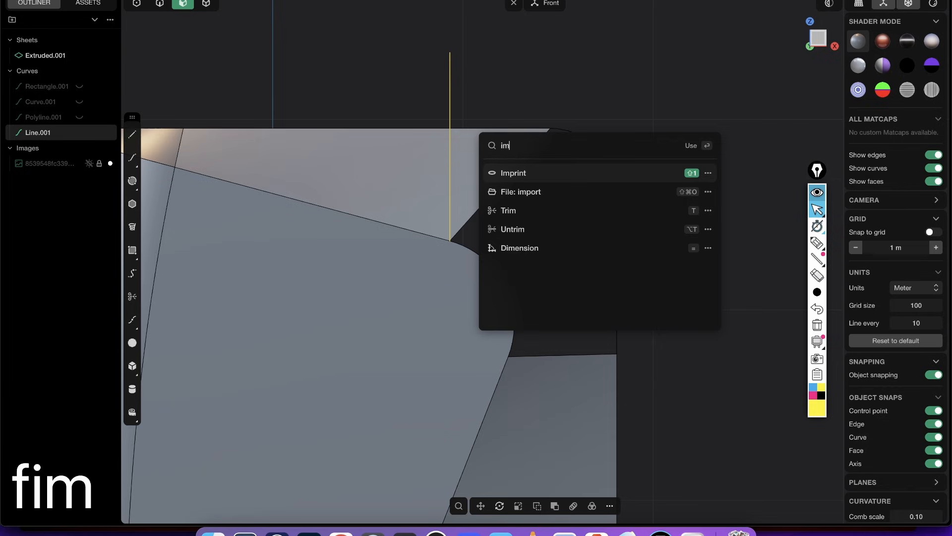
{"action": "left_click", "coordinate": [529, 173]}
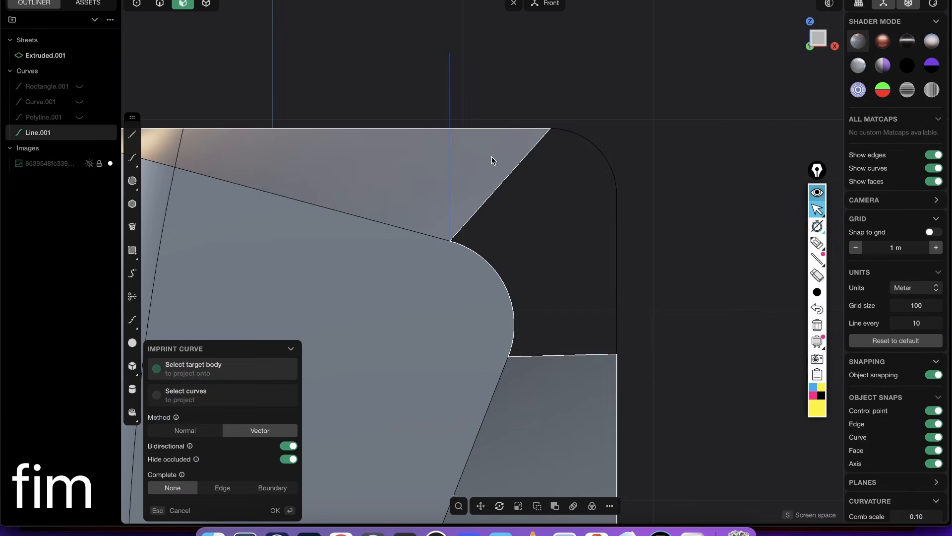
{"action": "left_click", "coordinate": [547, 171]}
{"action": "middle_click_drag", "start_coordinate": [561, 190], "coordinate": [497, 159]}
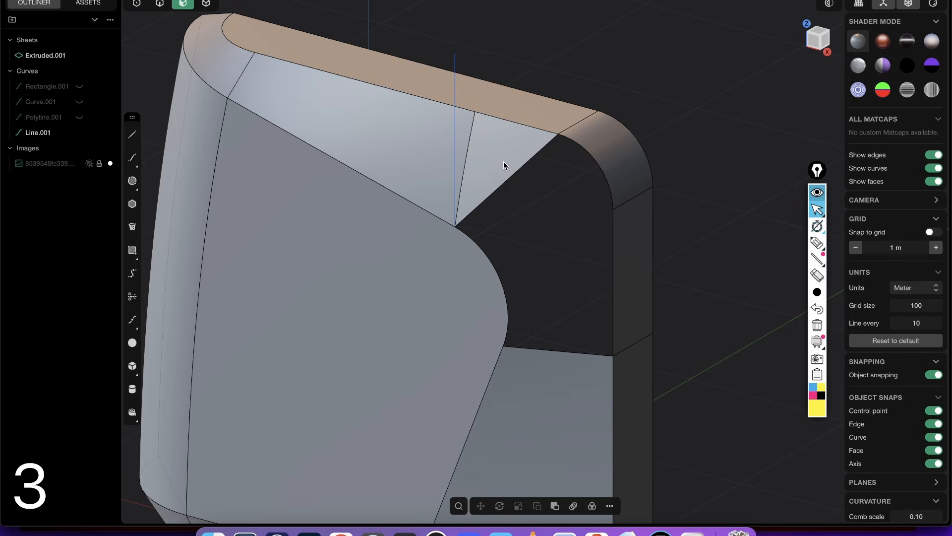
- Delete the triangular loft face beyond the imprinted edge, and delete the vertical construction line
{"action": "left_click", "coordinate": [504, 165]}
{"action": "key", "text": "shift+x"}
{"action": "key", "text": "shift+x"}
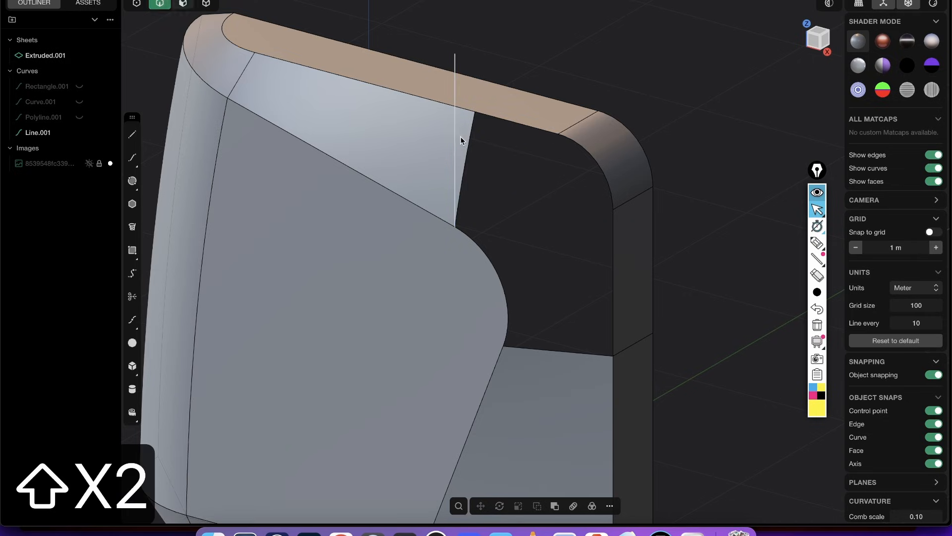
{"action": "key", "text": "x"}
- Patch the enlarged upper corner hole with multiple faces, using G1 continuity at the top loft and G0 at the panel and band edges
{"action": "middle_click_drag", "start_coordinate": [447, 198], "coordinate": [449, 225]}
{"action": "scroll", "coordinate": [449, 225], "scroll_direction": "up", "scroll_amount": 3}
{"action": "key", "text": "2"}
{"action": "left_click", "coordinate": [557, 172], "text": "alt"}
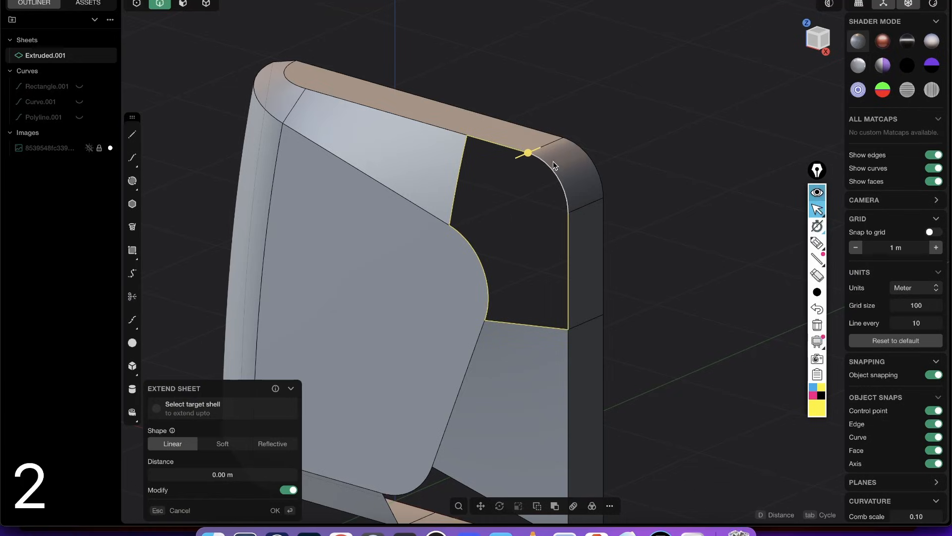
{"action": "key", "text": "shift+3"}
{"action": "left_click", "coordinate": [457, 181]}
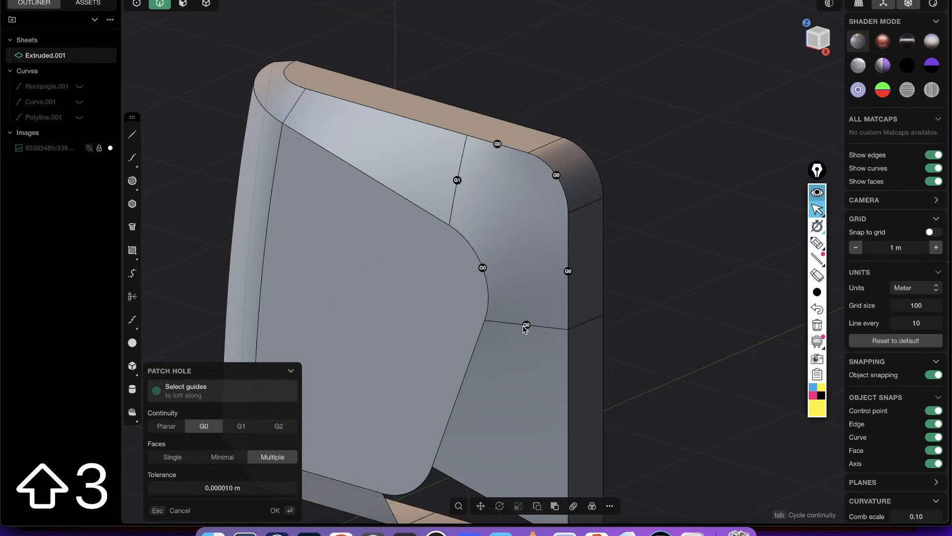
{"action": "right_click", "coordinate": [578, 277]}
{"action": "left_click", "coordinate": [638, 225]}
- Examine the patched upper corner from the side and front with the edge display off
{"action": "key", "text": "shift+e"}
{"action": "middle_click_drag", "start_coordinate": [596, 282], "coordinate": [576, 228]}
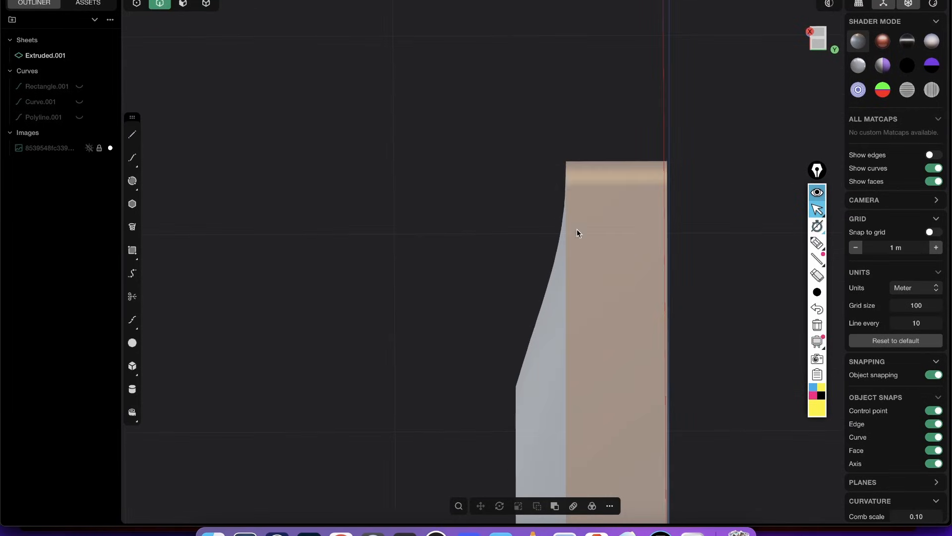
{"action": "middle_click_drag", "start_coordinate": [549, 278], "coordinate": [598, 259]}
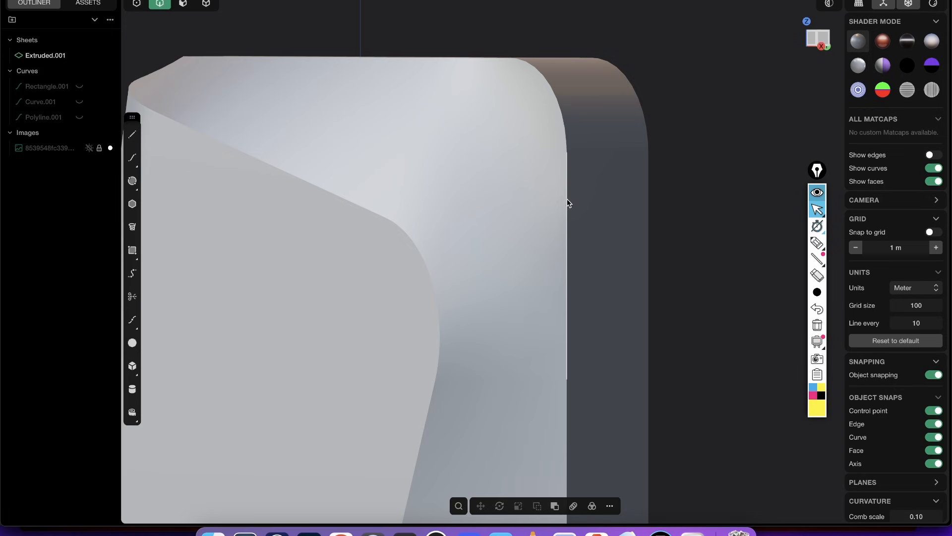
{"action": "scroll", "coordinate": [549, 227], "scroll_direction": "down", "scroll_amount": 4}
{"action": "middle_click_drag", "start_coordinate": [549, 231], "coordinate": [569, 157]}
{"action": "key", "text": "shift+e"}
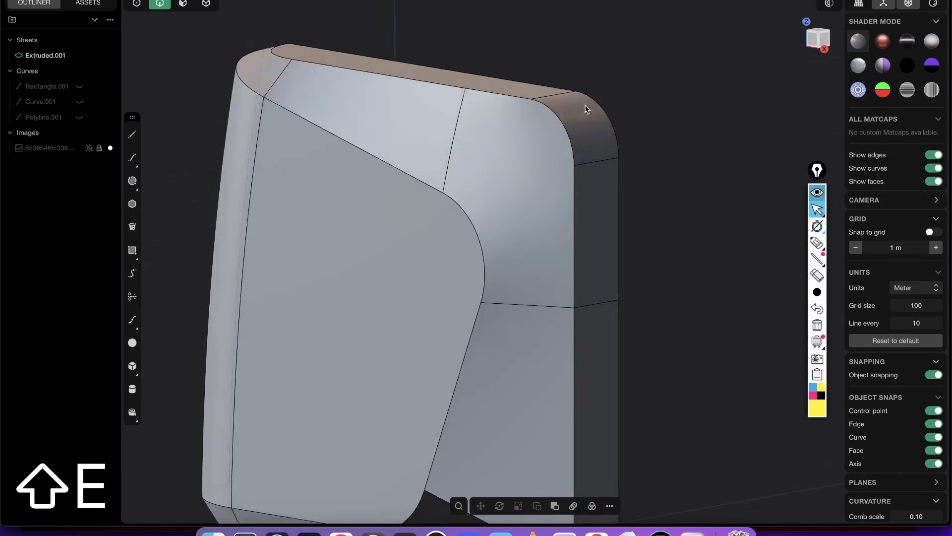
- Undo the upper corner patch and cancel the sheet extension on its boundary edges
{"action": "key", "text": "super+z"}
{"action": "key", "text": "super+z"}
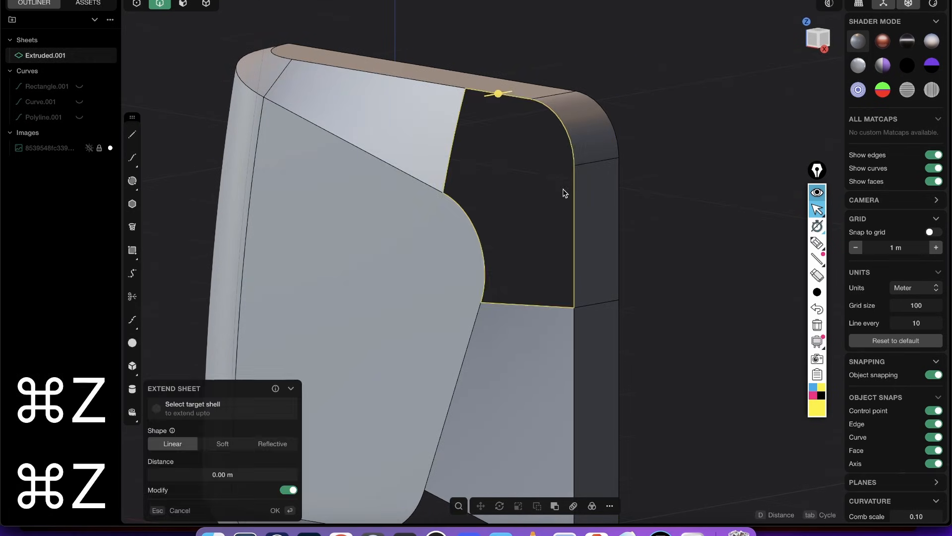
{"action": "middle_click_drag", "start_coordinate": [567, 110], "coordinate": [532, 114]}
{"action": "key", "text": "Escape"}
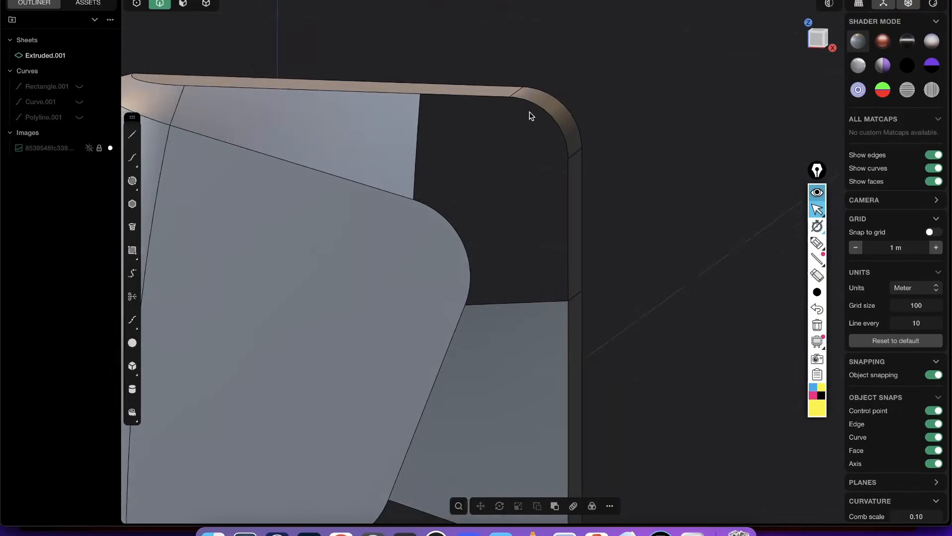
- Annotate in blue ink how two lines from the band's arc ends to the panel's rounded corner divide the hole, and clear the annotations
{"action": "scroll", "coordinate": [514, 110], "scroll_direction": "up", "scroll_amount": 3}
{"action": "left_click", "coordinate": [817, 242]}
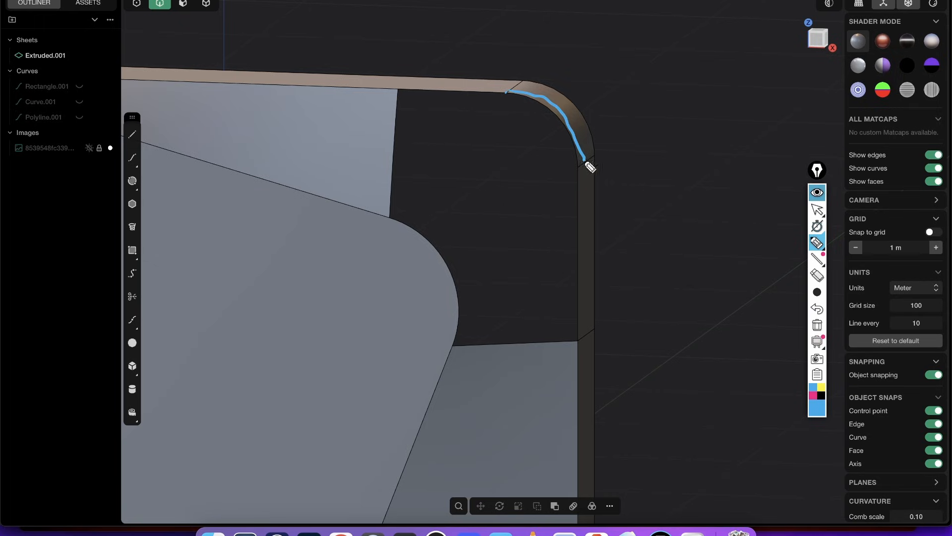
{"action": "left_click_drag", "start_coordinate": [479, 150], "coordinate": [430, 235]}
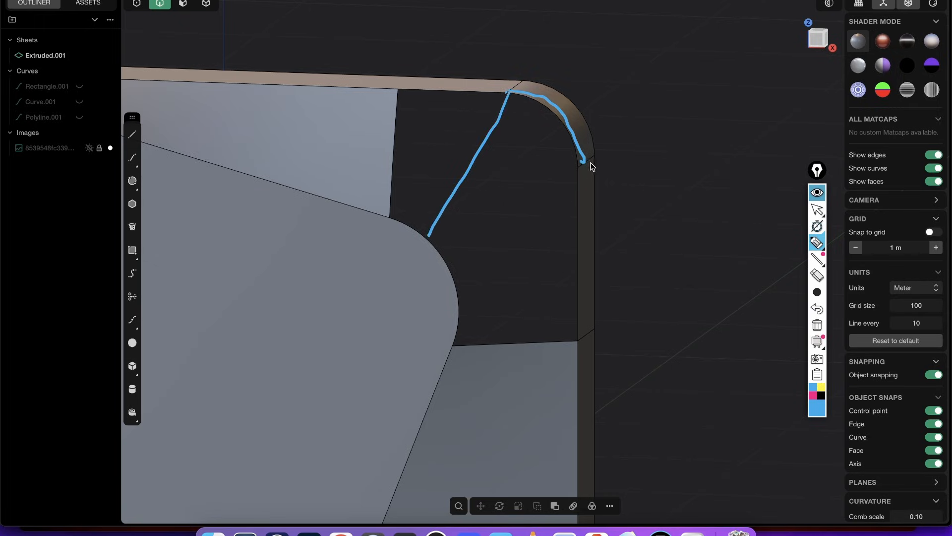
{"action": "left_click_drag", "start_coordinate": [562, 185], "coordinate": [461, 273]}
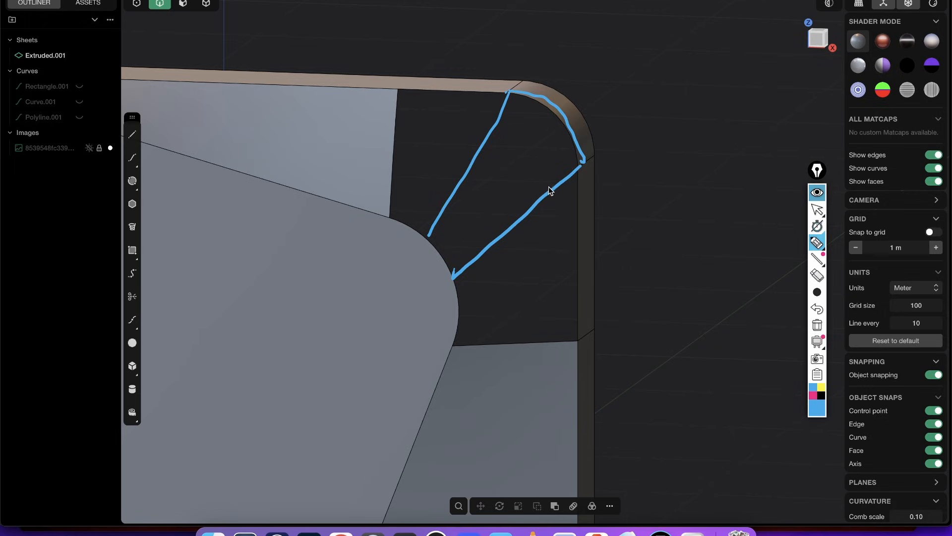
{"action": "mouse_move", "coordinate": [399, 93]}
{"action": "left_mouse_down"}
{"action": "mouse_move", "coordinate": [397, 215]}
{"action": "mouse_move", "coordinate": [469, 321]}
{"action": "mouse_move", "coordinate": [585, 347]}
{"action": "mouse_move", "coordinate": [535, 108]}
{"action": "mouse_move", "coordinate": [404, 90]}
{"action": "left_mouse_up"}
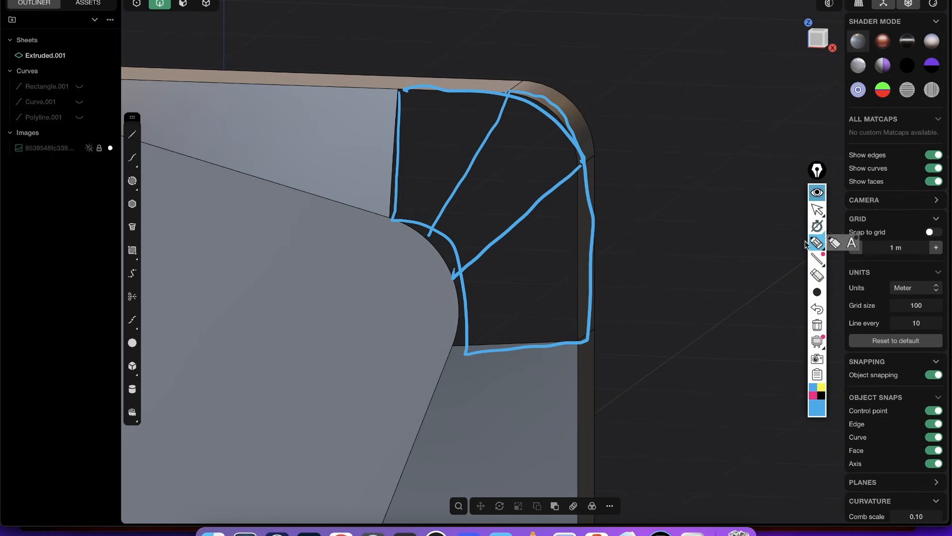
{"action": "left_click", "coordinate": [817, 325]}
{"action": "left_click", "coordinate": [818, 195]}
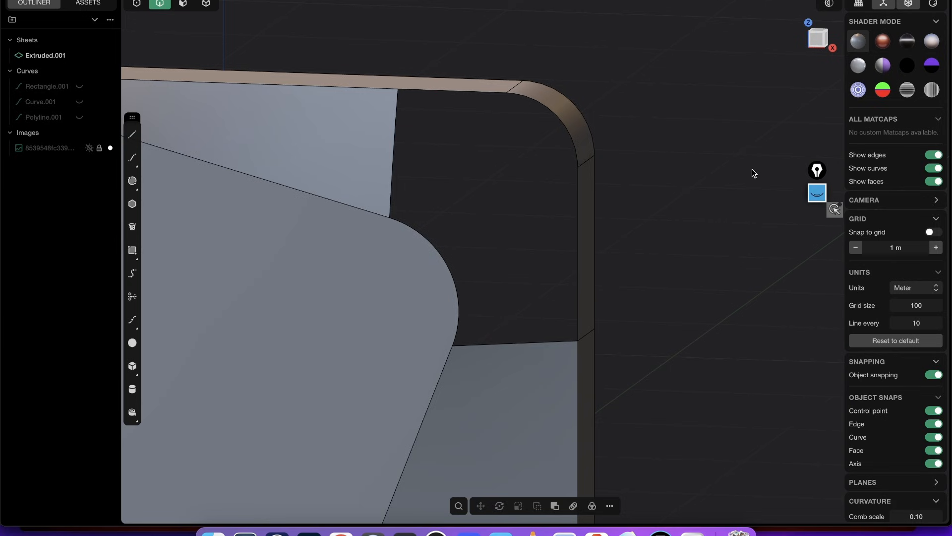
{"action": "left_click", "coordinate": [818, 194]}
- Draw a line across the hole from the upper end of the band's corner arc to the panel's rounded edge
{"action": "middle_click_drag", "start_coordinate": [456, 85], "coordinate": [400, 99]}
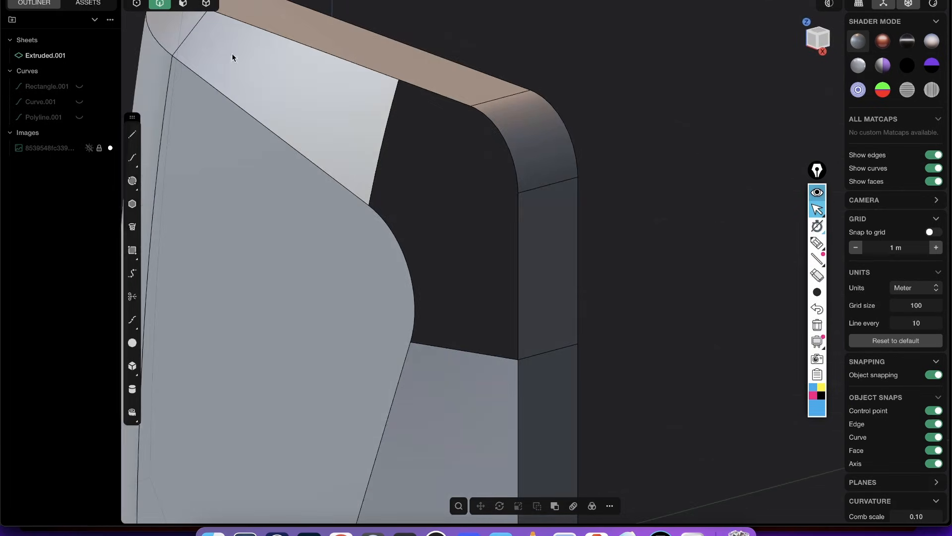
{"action": "left_click", "coordinate": [132, 134]}
{"action": "left_click", "coordinate": [470, 106]}
{"action": "middle_click_drag", "start_coordinate": [451, 177], "coordinate": [453, 128]}
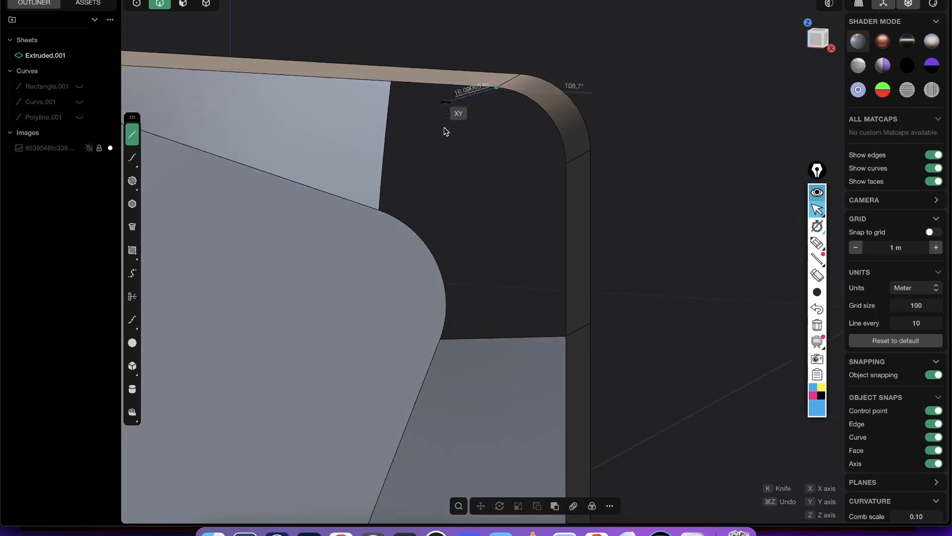
{"action": "left_click", "coordinate": [415, 231]}
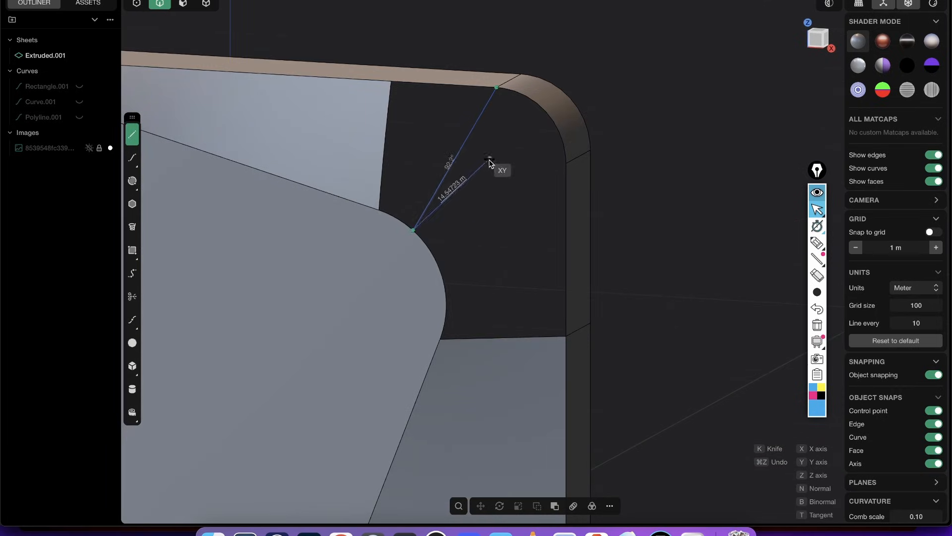
- Draw a second line from the lower end of the band's corner arc to the panel's rounded edge
{"action": "key", "text": "shift+a"}
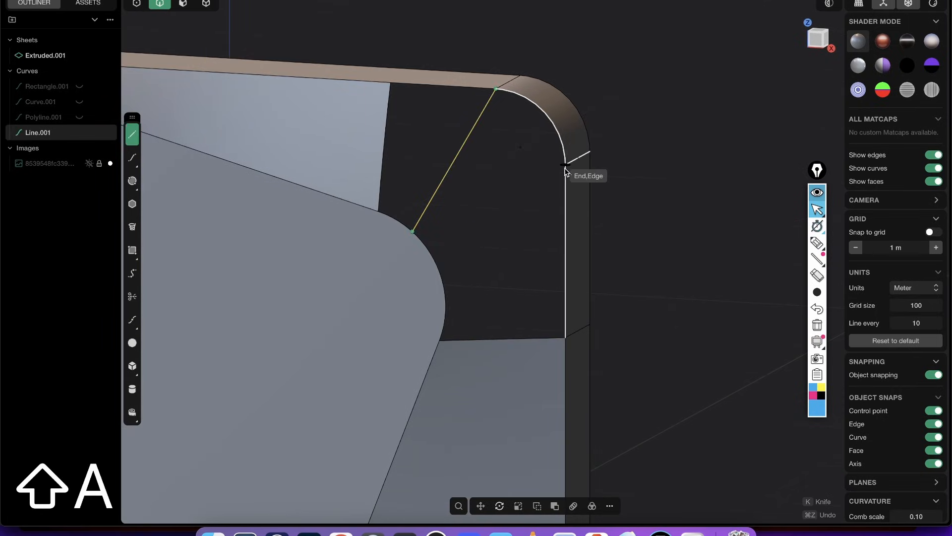
{"action": "left_click", "coordinate": [565, 165]}
{"action": "left_click", "coordinate": [438, 264]}
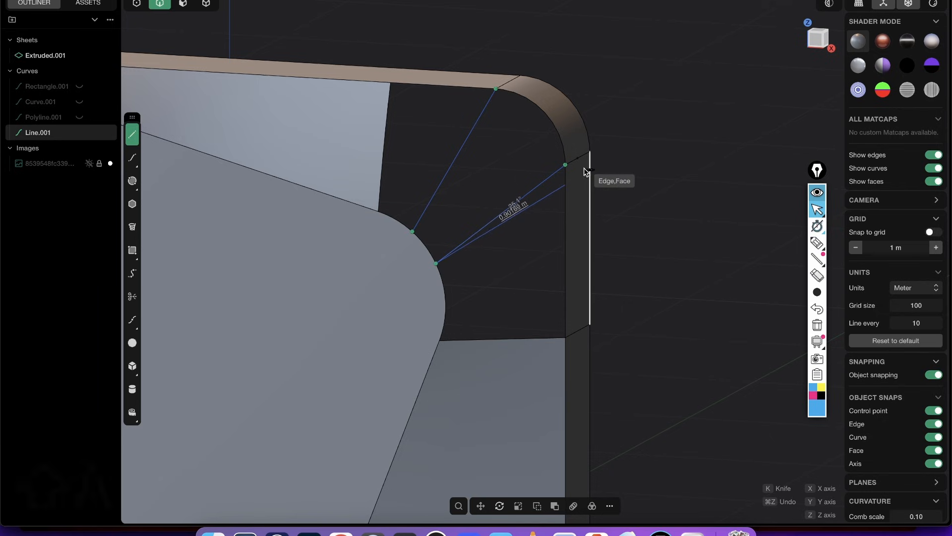
{"action": "right_click", "coordinate": [585, 168]}
{"action": "middle_click_drag", "start_coordinate": [561, 166], "coordinate": [481, 56]}
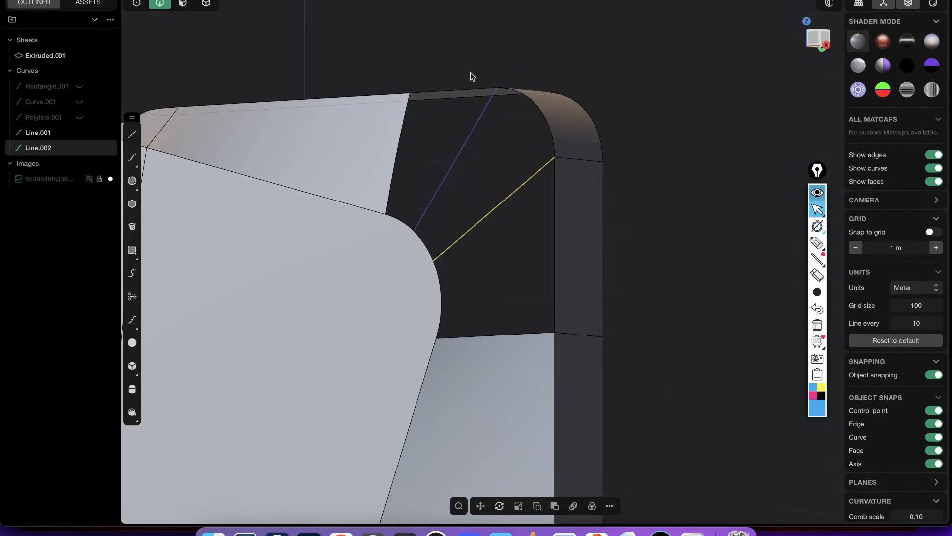
- Try to patch the open upper corner with multiple faces, using the two lines as guides
{"action": "double_click", "coordinate": [400, 152], "text": "shift"}
{"action": "middle_click_drag", "start_coordinate": [400, 153], "coordinate": [443, 310]}
{"action": "key", "text": "Escape"}
{"action": "double_click", "coordinate": [439, 97]}
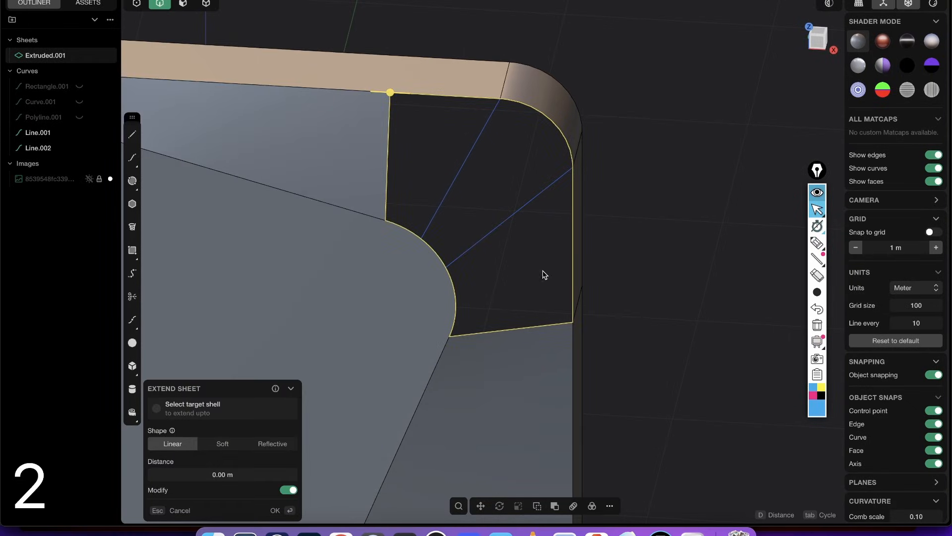
{"action": "key", "text": "shift+3"}
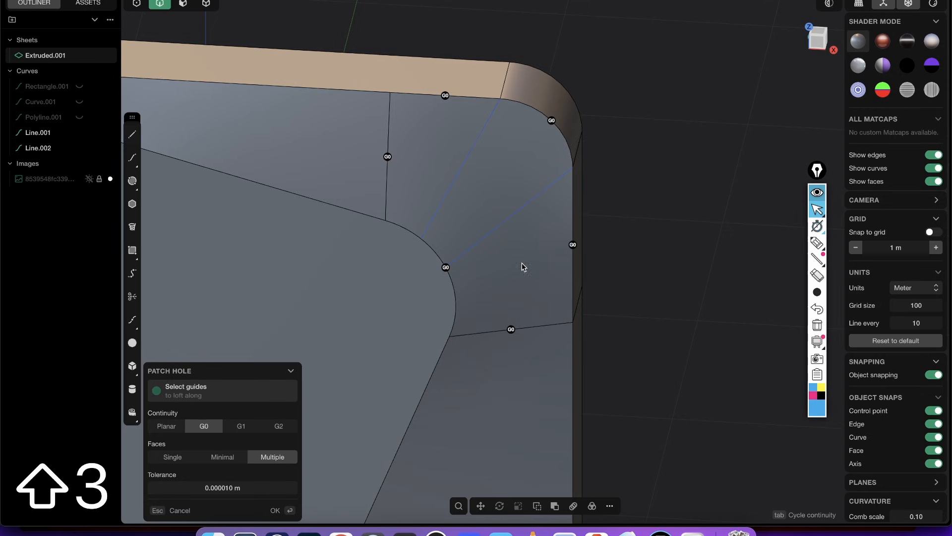
{"action": "middle_click_drag", "start_coordinate": [521, 263], "coordinate": [490, 159]}
{"action": "key", "text": "2"}
{"action": "left_click", "coordinate": [476, 158]}
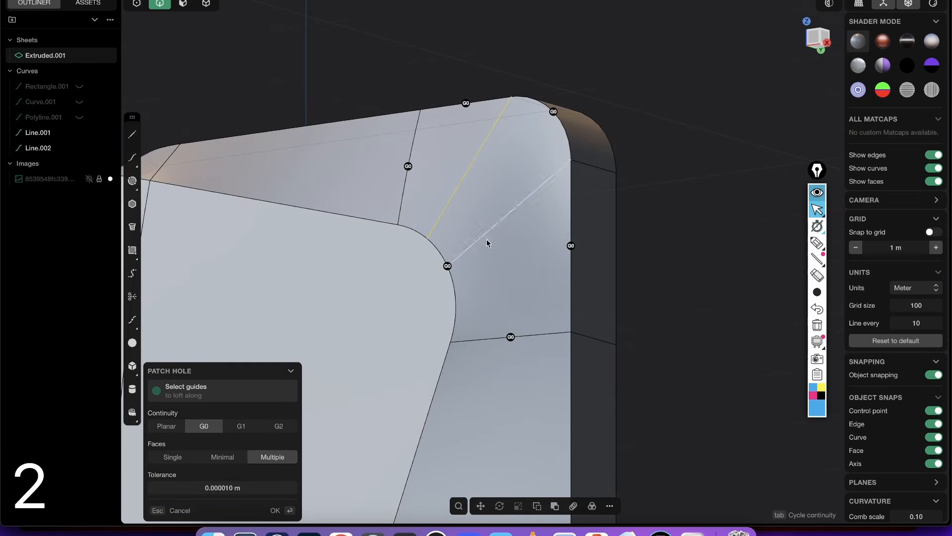
{"action": "left_click", "coordinate": [528, 197]}
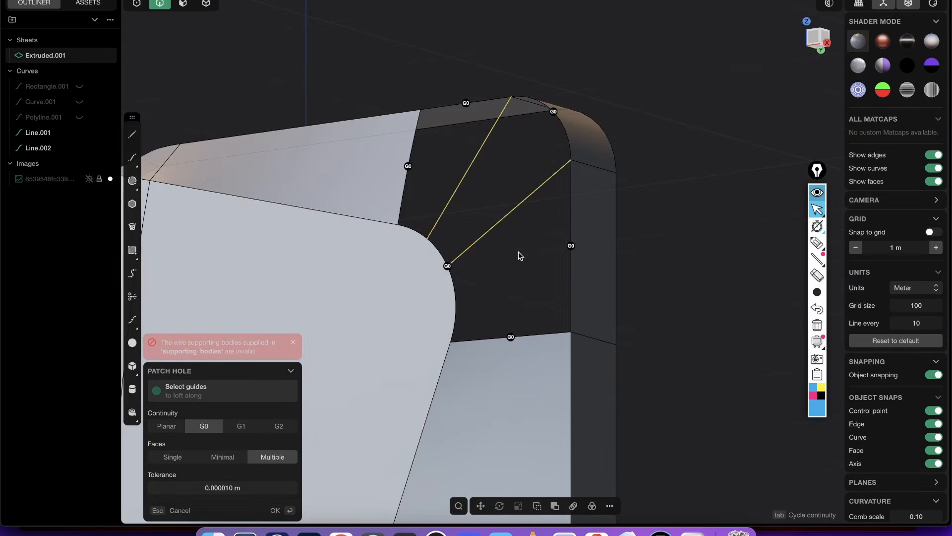
- Try G1 continuity at the top and side loft edges of the guided patch, and cancel the patch
{"action": "middle_click_drag", "start_coordinate": [517, 211], "coordinate": [419, 198]}
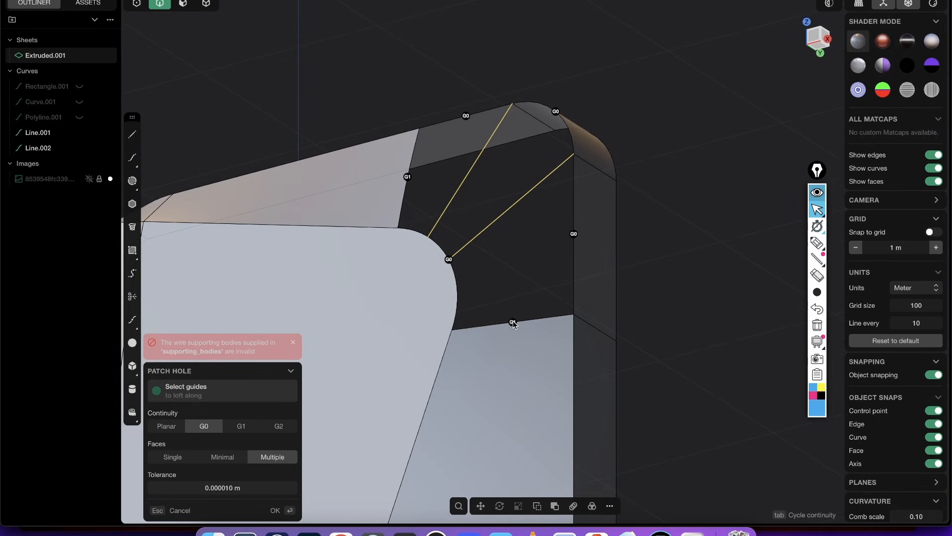
{"action": "middle_click_drag", "start_coordinate": [514, 338], "coordinate": [535, 342]}
{"action": "middle_click_drag", "start_coordinate": [489, 268], "coordinate": [454, 248]}
{"action": "right_click", "coordinate": [465, 232]}
{"action": "key", "text": "Escape"}
- Examine the open upper corner and where the two guide lines meet the panel's rounded edge
{"action": "key", "text": "2"}
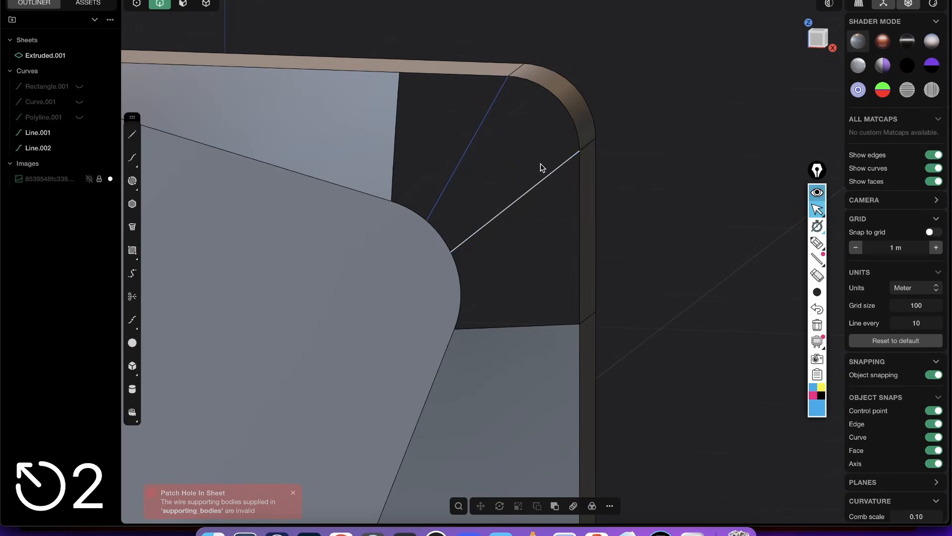
{"action": "key", "text": "1"}
{"action": "middle_click_drag", "start_coordinate": [502, 126], "coordinate": [455, 127]}
{"action": "key", "text": "2"}
{"action": "scroll", "coordinate": [424, 245], "scroll_direction": "up", "scroll_amount": 2}
{"action": "key", "text": "3"}
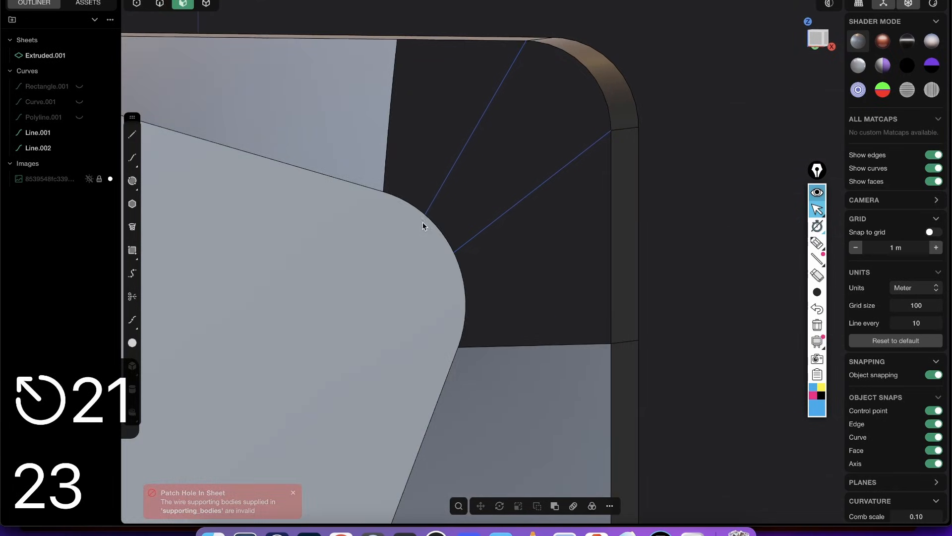
{"action": "middle_click_drag", "start_coordinate": [419, 227], "coordinate": [439, 236]}
{"action": "key", "text": "2"}
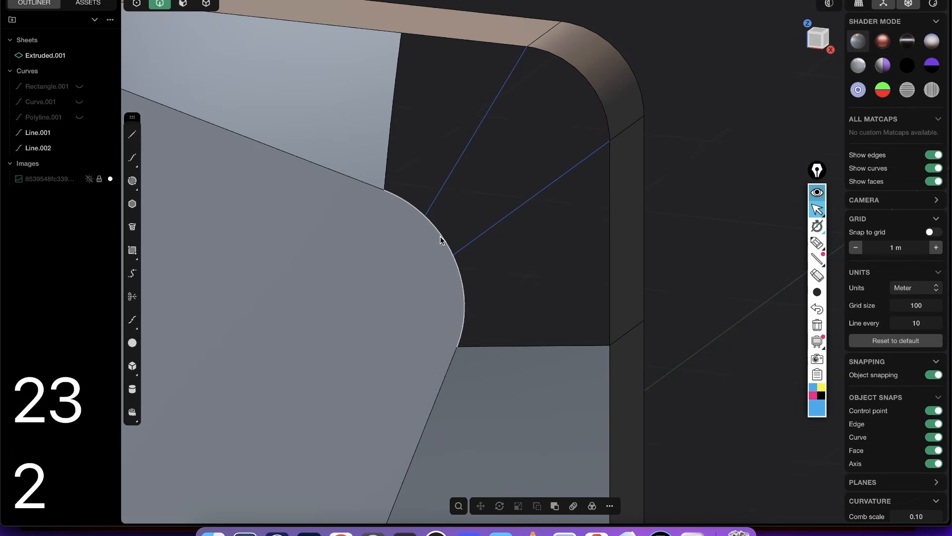
{"action": "left_click", "coordinate": [439, 236]}
{"action": "mouse_move", "coordinate": [474, 329]}
{"action": "middle_mouse_down"}
{"action": "mouse_move", "coordinate": [504, 291]}
{"action": "mouse_move", "coordinate": [523, 290]}
{"action": "mouse_move", "coordinate": [517, 311]}
{"action": "mouse_move", "coordinate": [463, 334]}
{"action": "middle_mouse_up"}
{"action": "key", "text": "2"}
{"action": "left_click", "coordinate": [472, 244]}
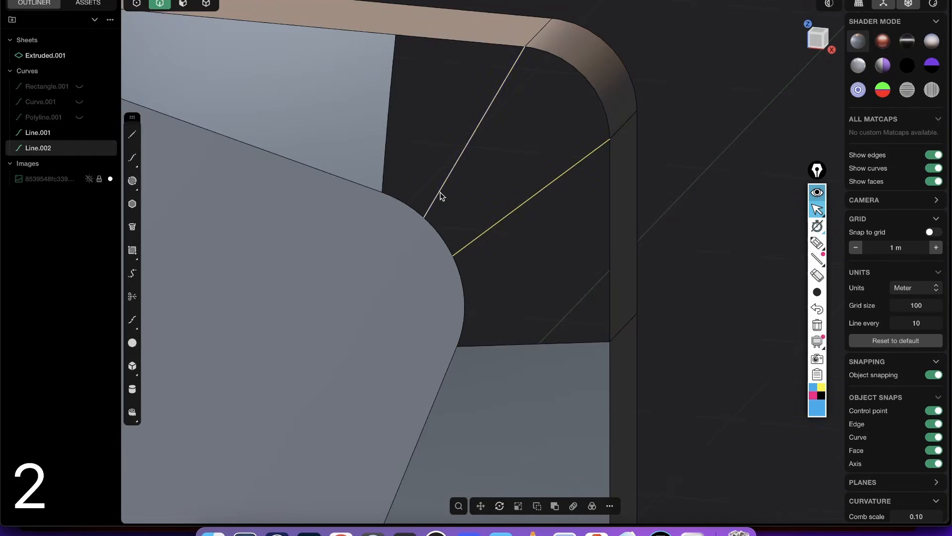
{"action": "left_click", "coordinate": [439, 195]}
{"action": "scroll", "coordinate": [439, 251], "scroll_direction": "up", "scroll_amount": 3}
{"action": "middle_click_drag", "start_coordinate": [438, 251], "coordinate": [425, 208]}
- Split the front panel face with a single U-direction isoparam at the upper guide line's end on the rounded edge
{"action": "key", "text": "3"}
{"action": "left_click", "coordinate": [425, 207]}
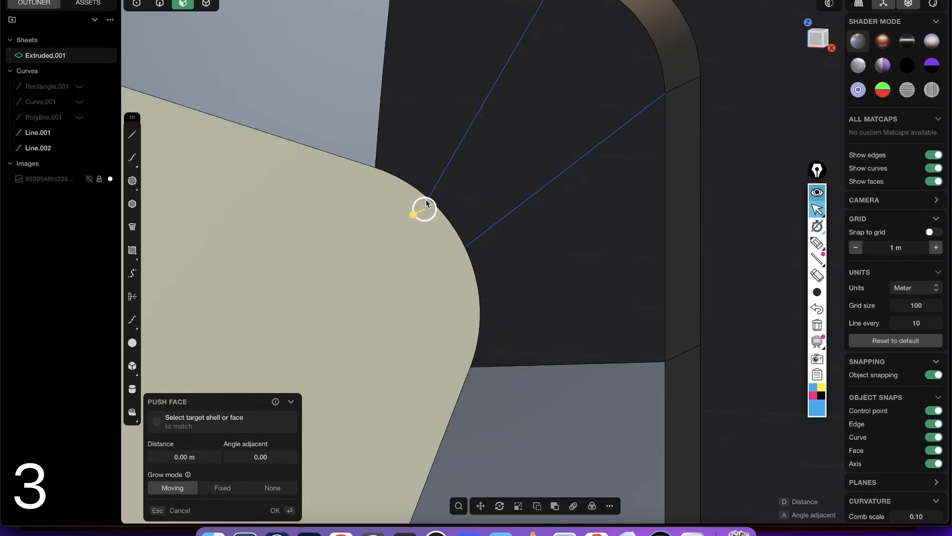
{"action": "key", "text": "2"}
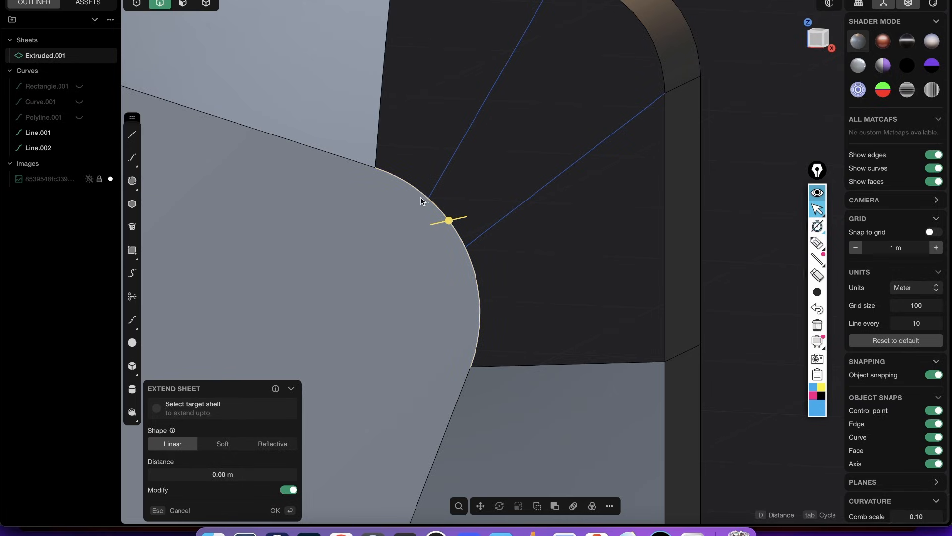
{"action": "key", "text": "3"}
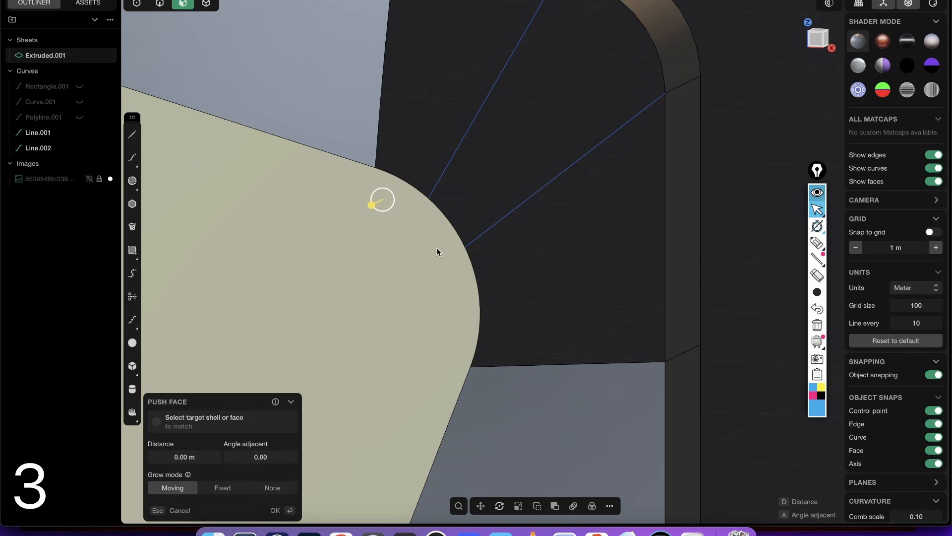
{"action": "type", "text": "fiso"}
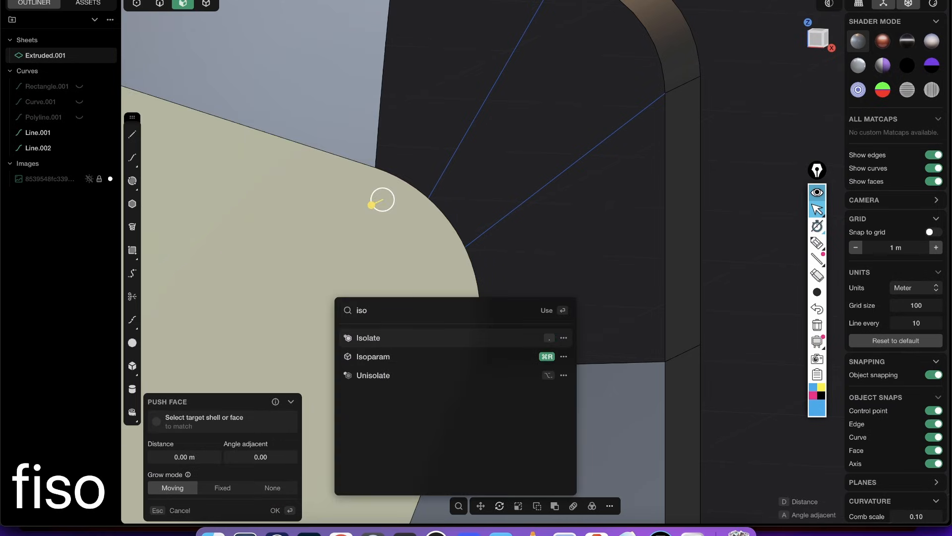
{"action": "left_click", "coordinate": [377, 356]}
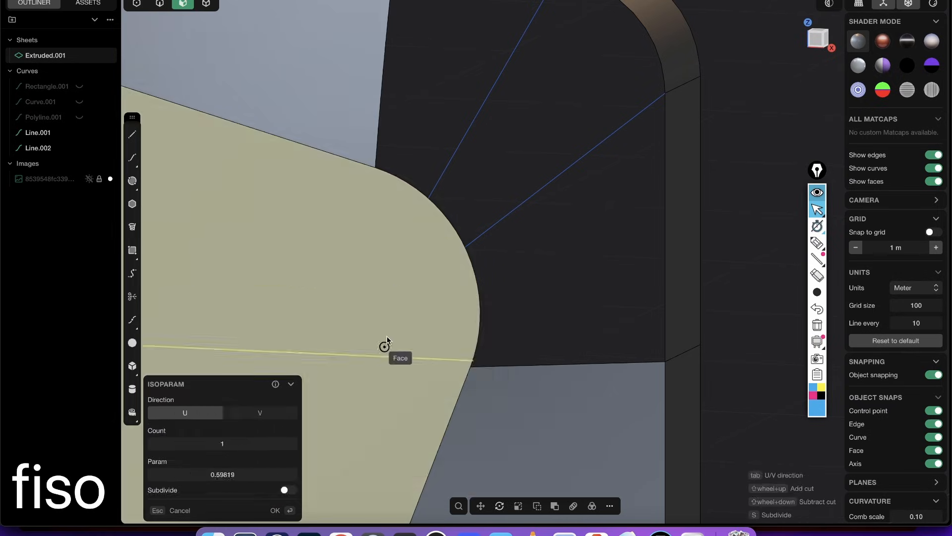
{"action": "left_click", "coordinate": [428, 201]}
- Add another isoparam cut to the panel face at the lower guide line's end on the rounded edge
{"action": "left_click", "coordinate": [437, 245]}
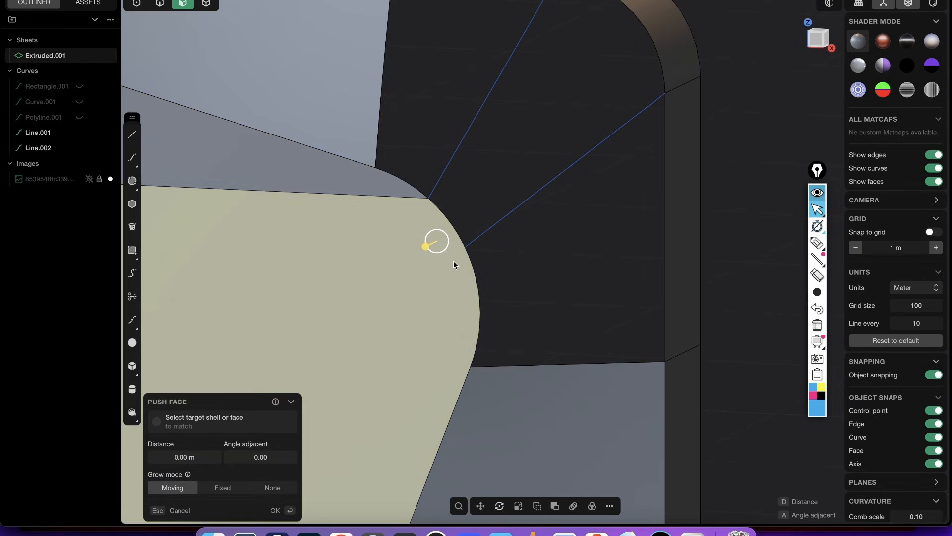
{"action": "type", "text": "fiso"}
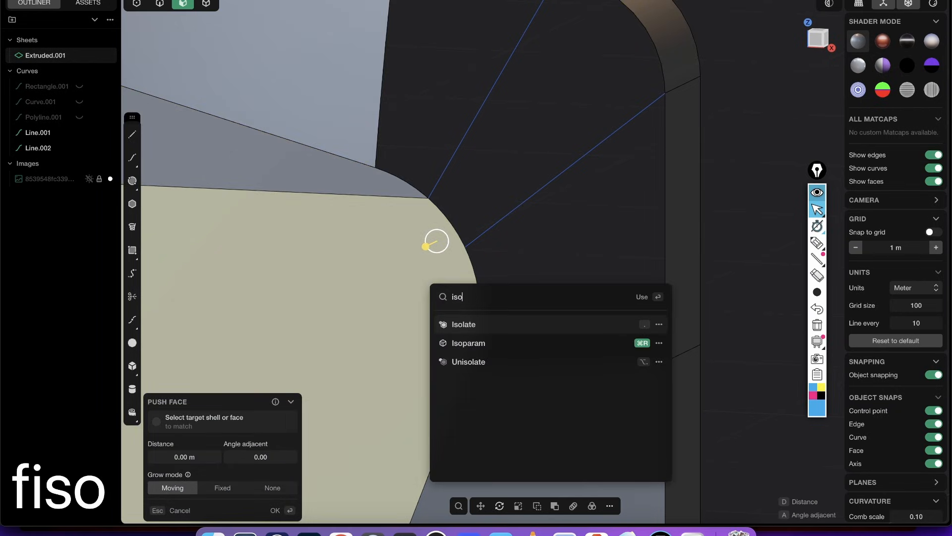
{"action": "left_click", "coordinate": [477, 339]}
{"action": "left_click", "coordinate": [465, 247]}
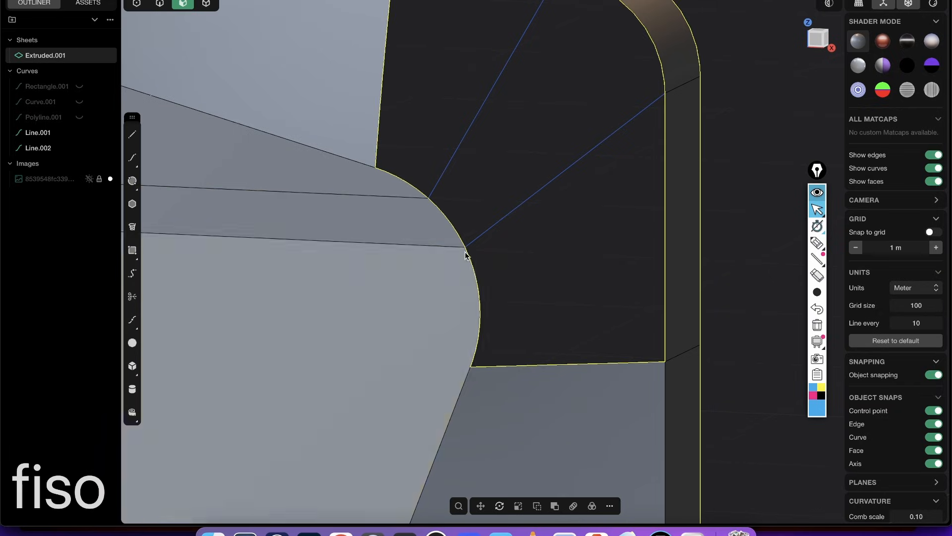
{"action": "key", "text": "Escape"}
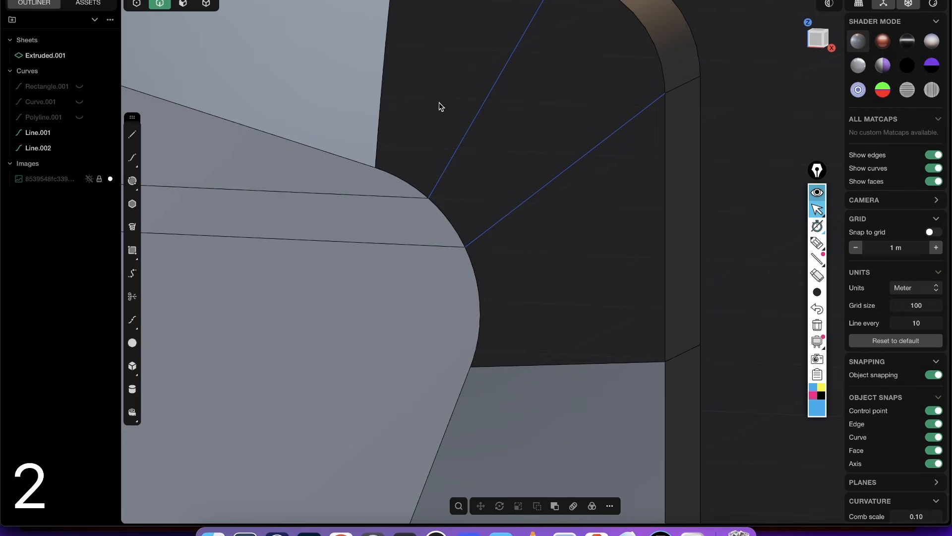
- Patch the upper corner hole with multiple faces, using both lines as guides and G1 continuity at the top and side loft edges
{"action": "middle_click_drag", "start_coordinate": [468, 71], "coordinate": [413, 123], "text": "shift"}
{"action": "scroll", "coordinate": [413, 123], "scroll_direction": "down", "scroll_amount": 5}
{"action": "key", "text": "2"}
{"action": "double_click", "coordinate": [348, 145]}
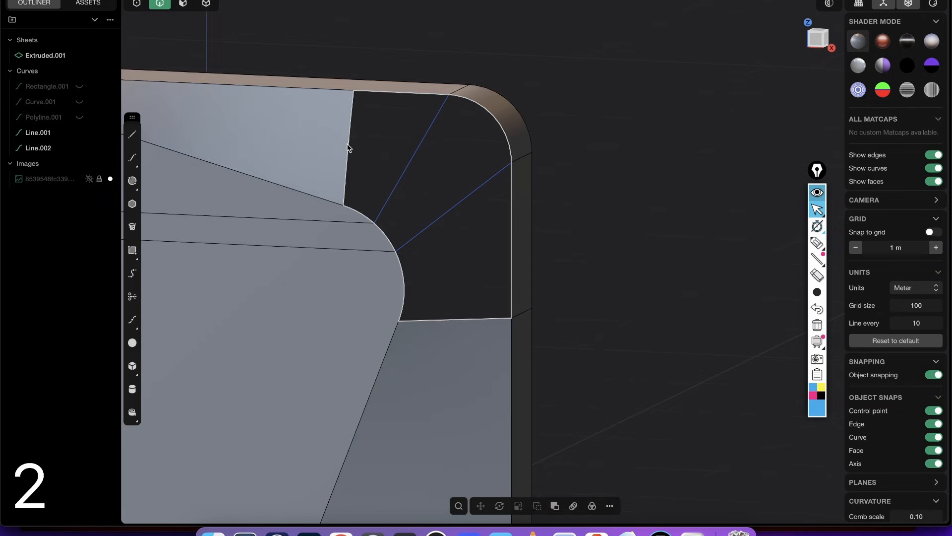
{"action": "key", "text": "shift+3"}
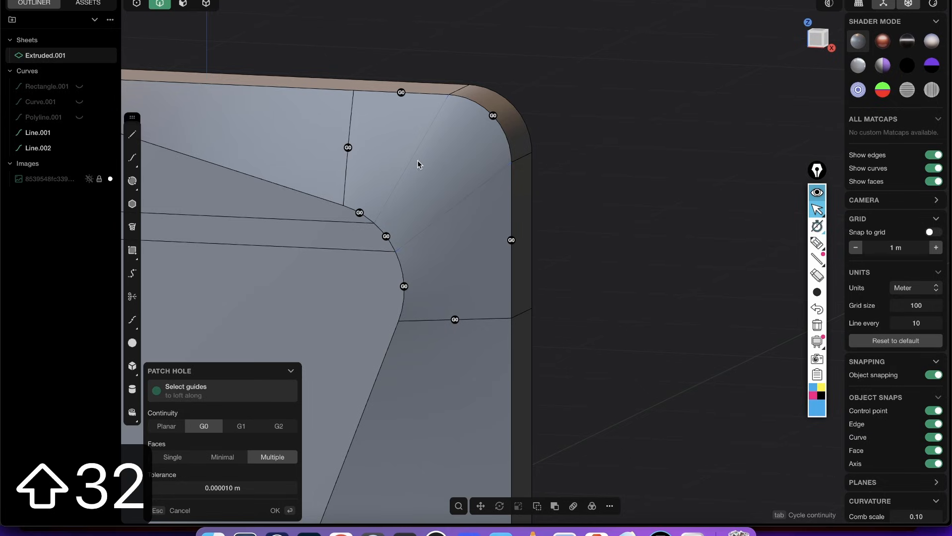
{"action": "left_click", "coordinate": [456, 204]}
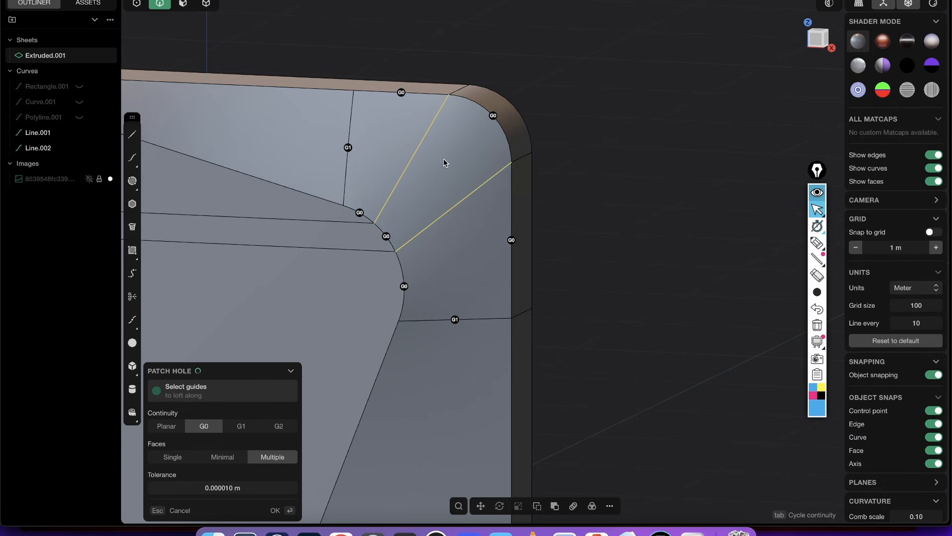
{"action": "key", "text": "Return"}
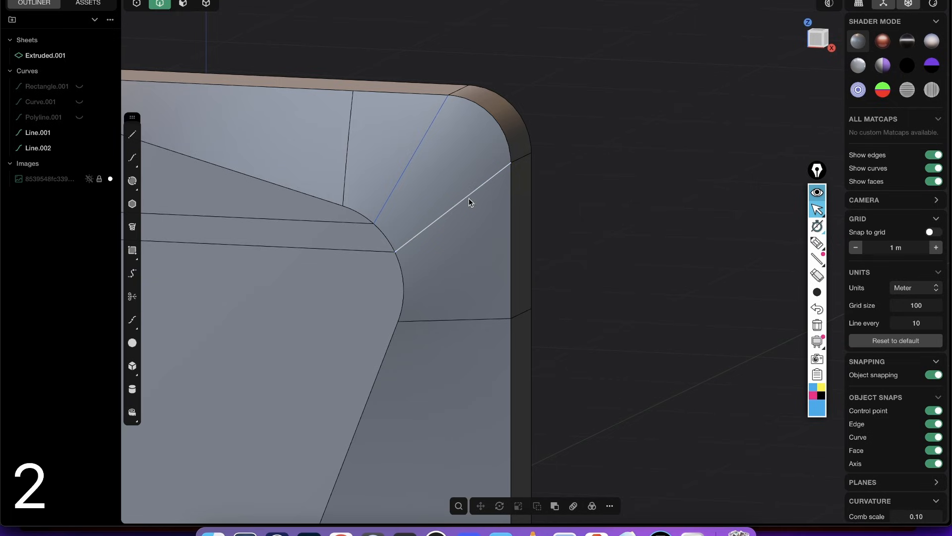
- Hide the two guide lines and the model's edges, and inspect the patched upper corner's shading
{"action": "left_click", "coordinate": [468, 199]}
{"action": "left_click", "coordinate": [413, 156], "text": "shift"}
{"action": "key", "text": "h"}
{"action": "key", "text": "shift+e"}
{"action": "middle_click_drag", "start_coordinate": [548, 252], "coordinate": [499, 266]}
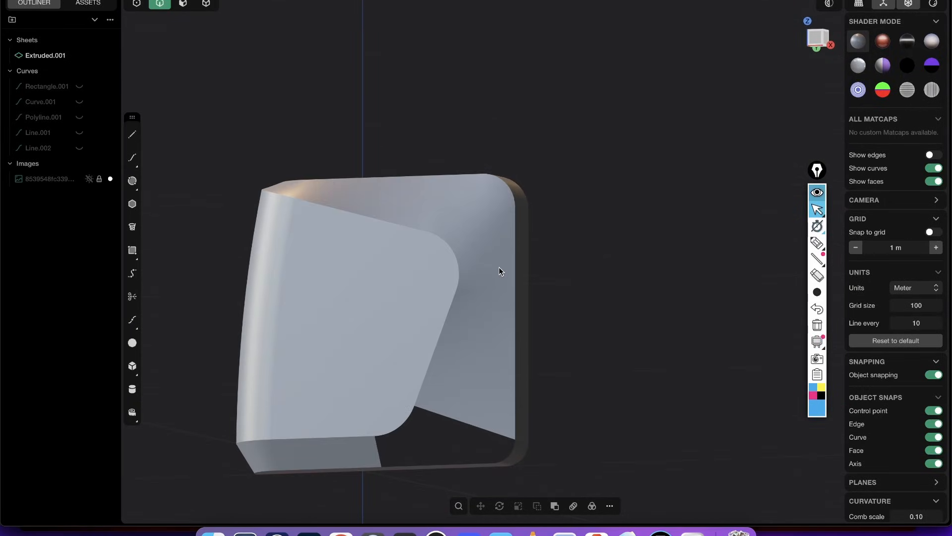
{"action": "scroll", "coordinate": [462, 215], "scroll_direction": "up", "scroll_amount": 5}
{"action": "middle_click_drag", "start_coordinate": [501, 224], "coordinate": [443, 203]}
- Show the edges again and draw a line across the lower hole from the band's corner arc end to the panel's rounded edge
{"action": "middle_click_drag", "start_coordinate": [487, 306], "coordinate": [603, 200]}
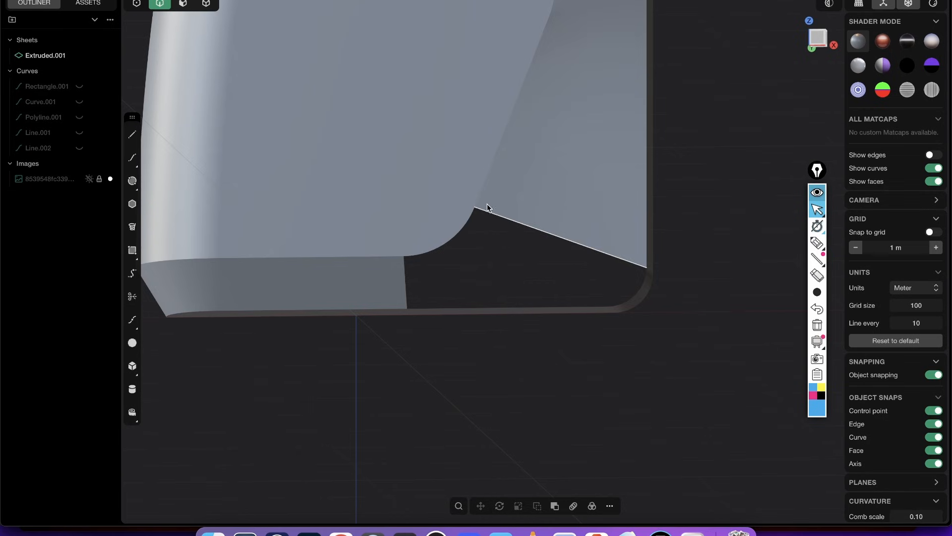
{"action": "middle_click_drag", "start_coordinate": [488, 208], "coordinate": [499, 230]}
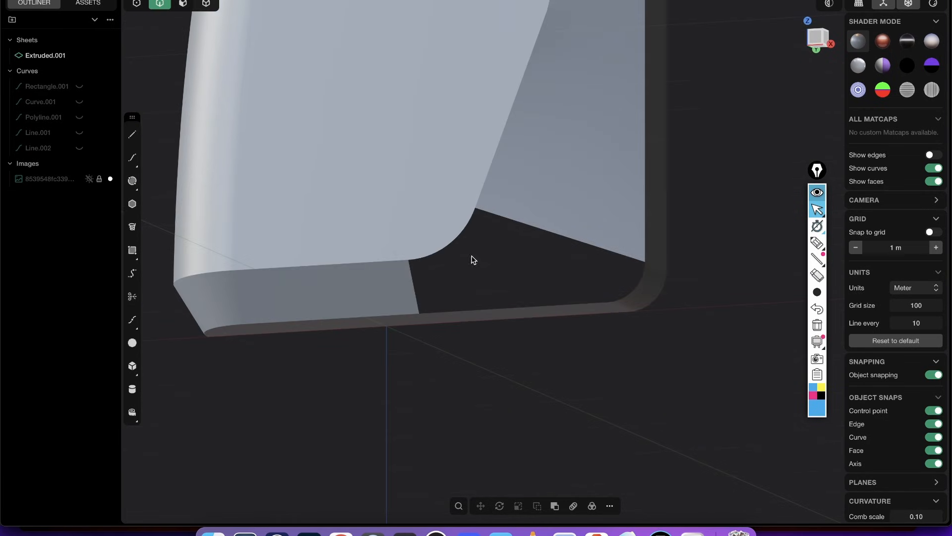
{"action": "middle_click_drag", "start_coordinate": [527, 292], "coordinate": [491, 217]}
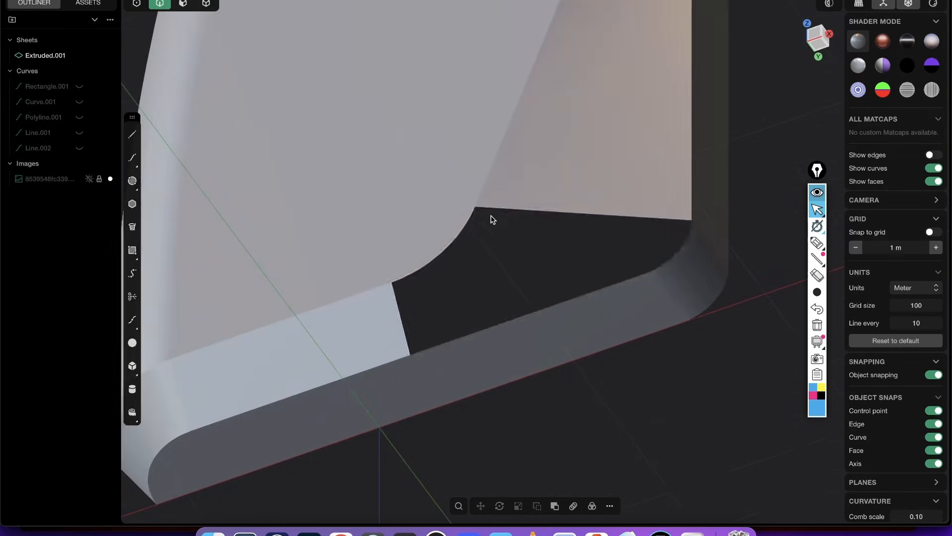
{"action": "key", "text": "shift+e"}
{"action": "middle_click_drag", "start_coordinate": [436, 232], "coordinate": [455, 257]}
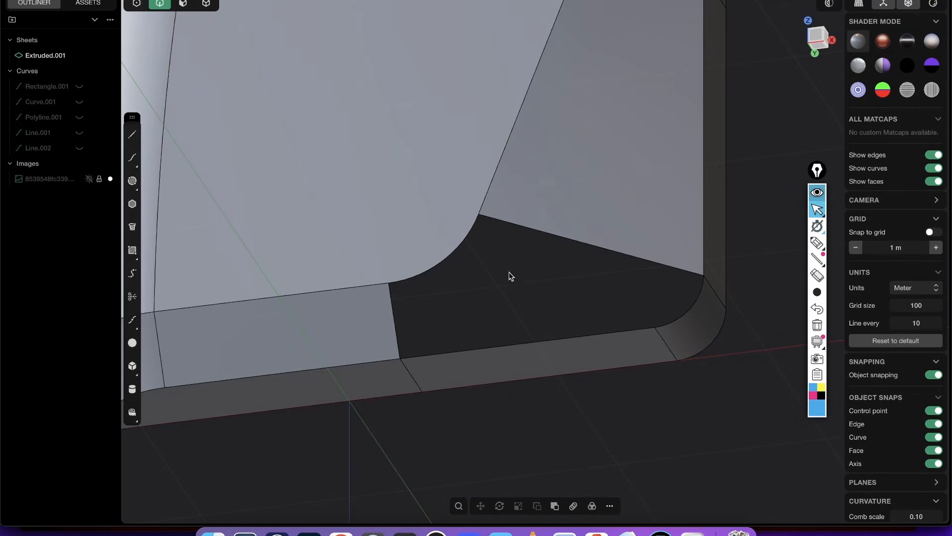
{"action": "left_click", "coordinate": [133, 134]}
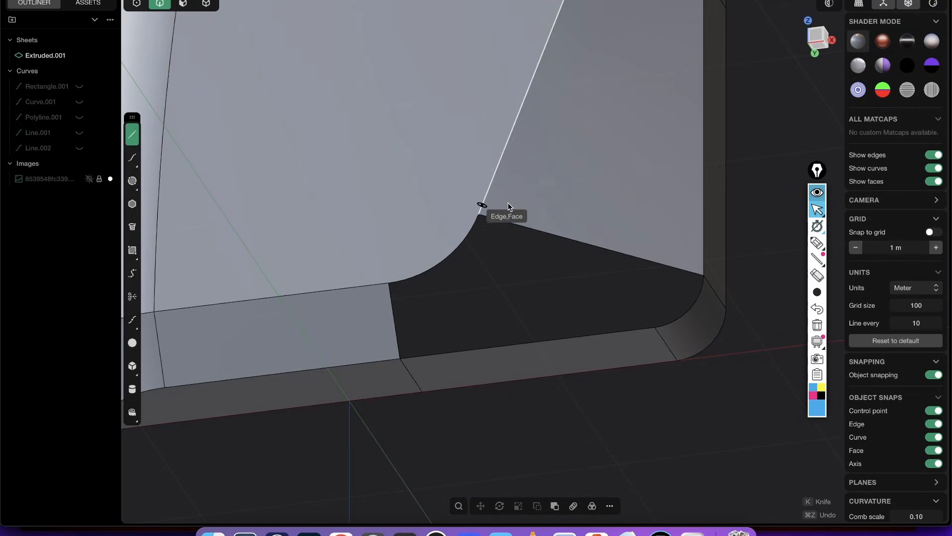
{"action": "left_click", "coordinate": [655, 327]}
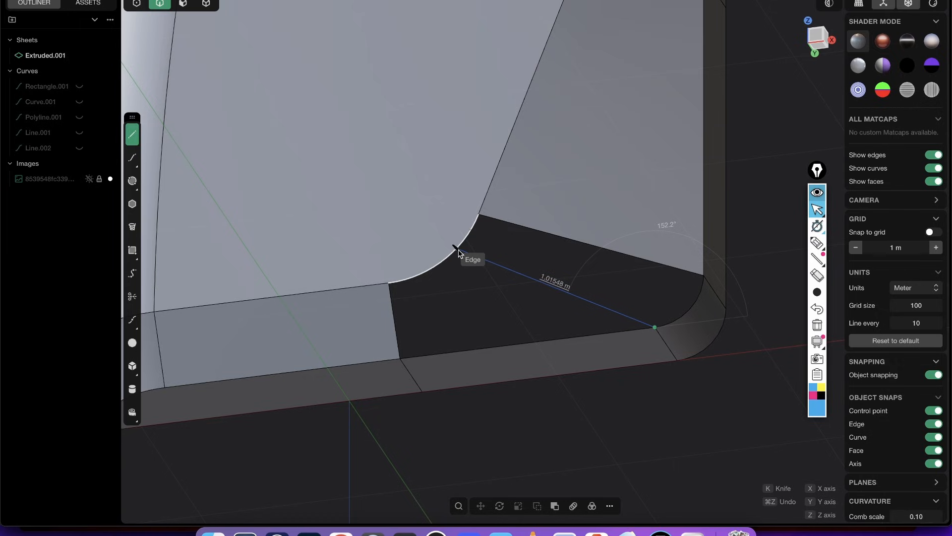
{"action": "left_click", "coordinate": [457, 252]}
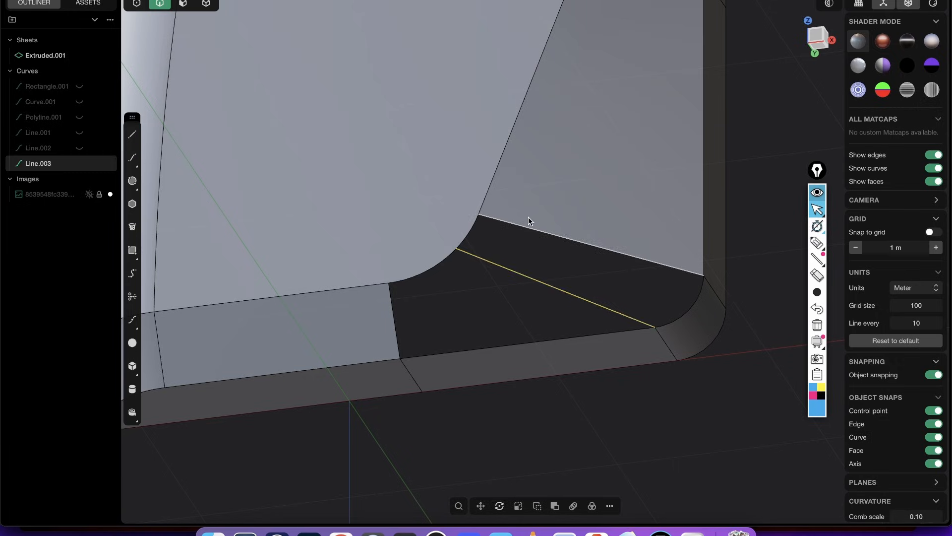
- Draw a second line across the lower hole from the panel's rounded edge to the band's straight bottom edge
{"action": "key", "text": "shift+a"}
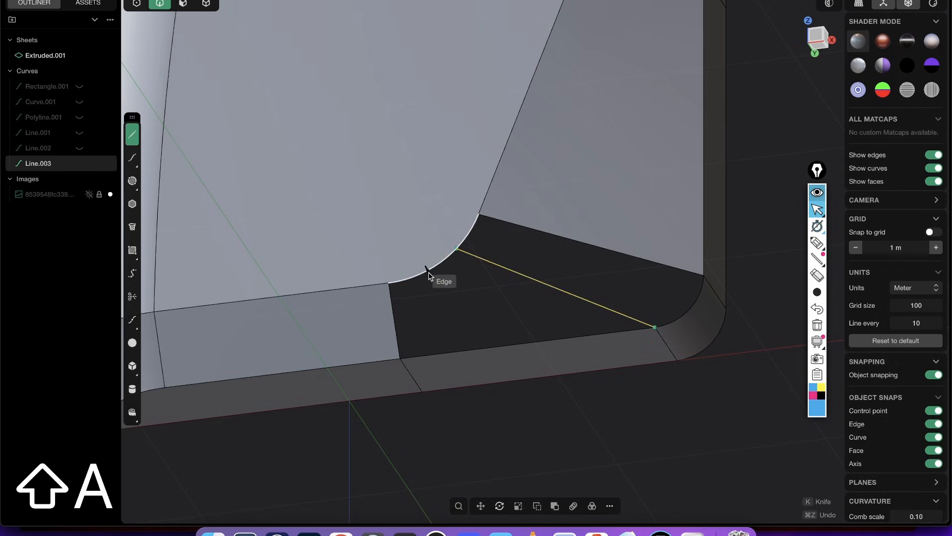
{"action": "left_click", "coordinate": [431, 269]}
{"action": "left_click", "coordinate": [511, 343]}
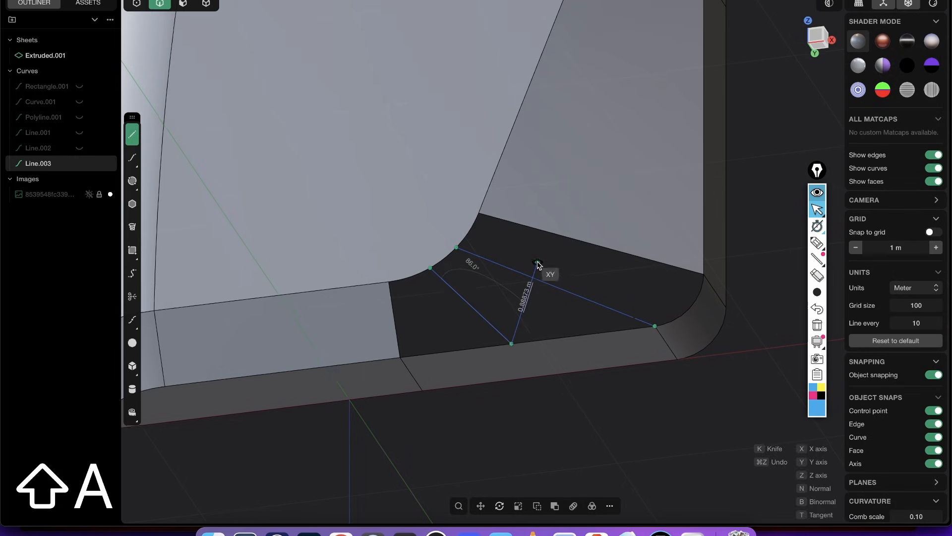
{"action": "right_click", "coordinate": [536, 263]}
{"action": "middle_click_drag", "start_coordinate": [536, 248], "coordinate": [547, 220]}
{"action": "middle_click_drag", "start_coordinate": [410, 271], "coordinate": [415, 292]}
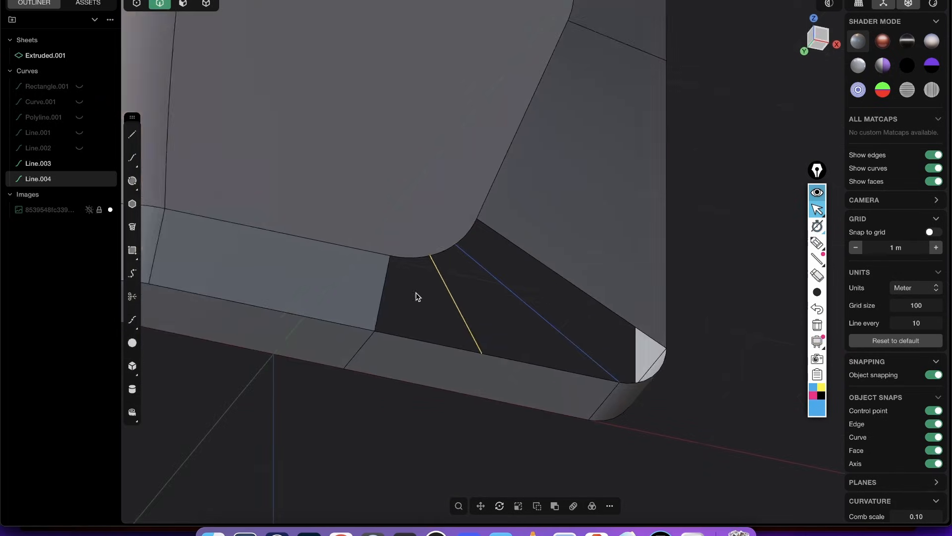
{"action": "scroll", "coordinate": [415, 291], "scroll_direction": "up", "scroll_amount": 3}
{"action": "key", "text": "2"}
{"action": "double_click", "coordinate": [486, 218]}
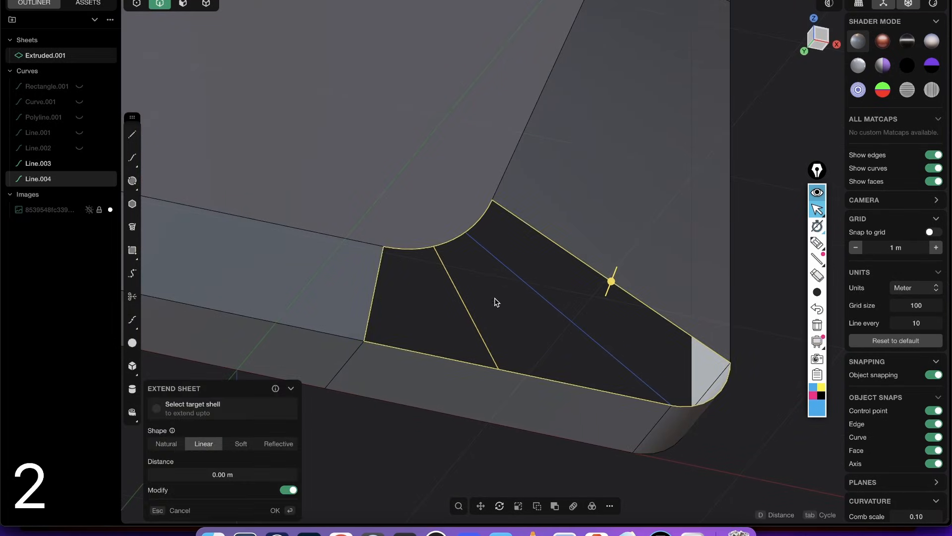
{"action": "key", "text": "Escape"}
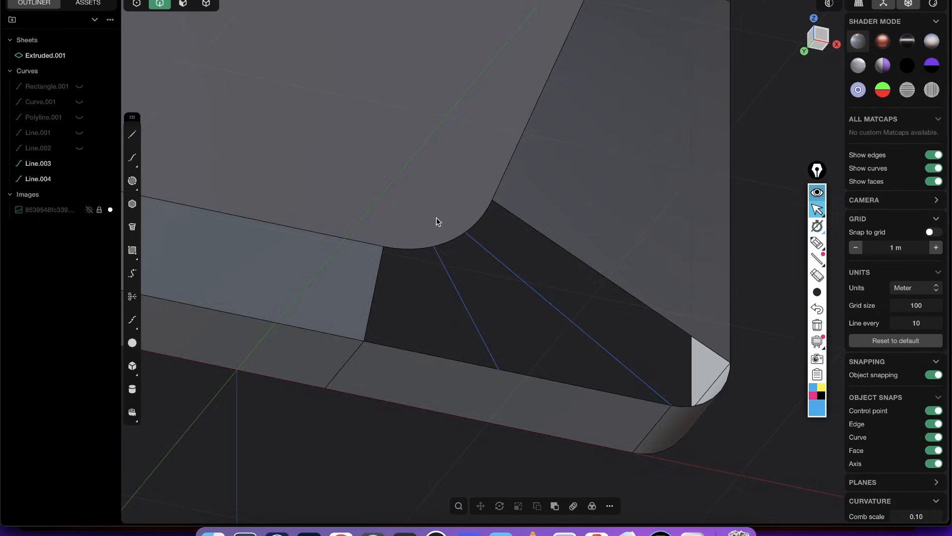
- Examine the open lower corner and its two lines from the side, underside and front
{"action": "middle_click_drag", "start_coordinate": [438, 222], "coordinate": [431, 294]}
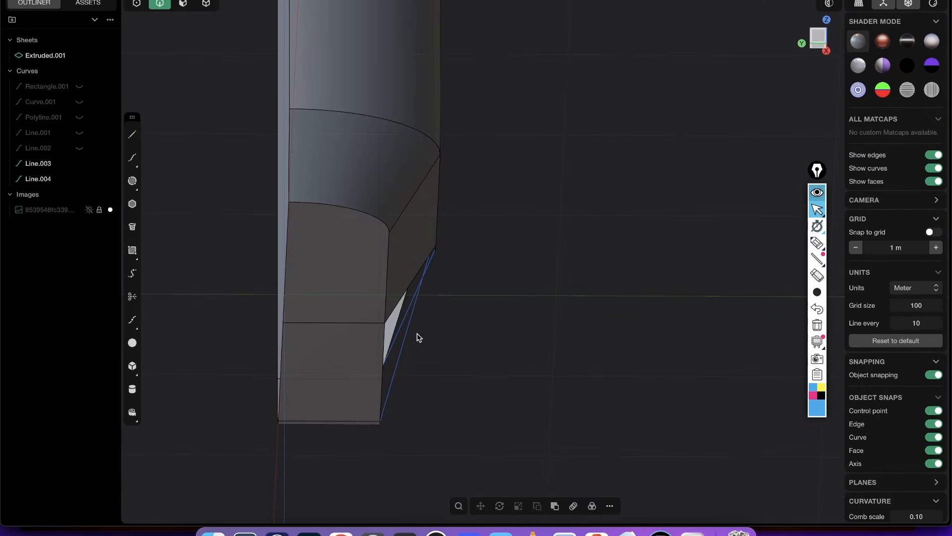
{"action": "mouse_move", "coordinate": [414, 330]}
{"action": "middle_mouse_down"}
{"action": "mouse_move", "coordinate": [404, 329]}
{"action": "mouse_move", "coordinate": [416, 336]}
{"action": "mouse_move", "coordinate": [411, 234]}
{"action": "mouse_move", "coordinate": [407, 317]}
{"action": "middle_mouse_up"}
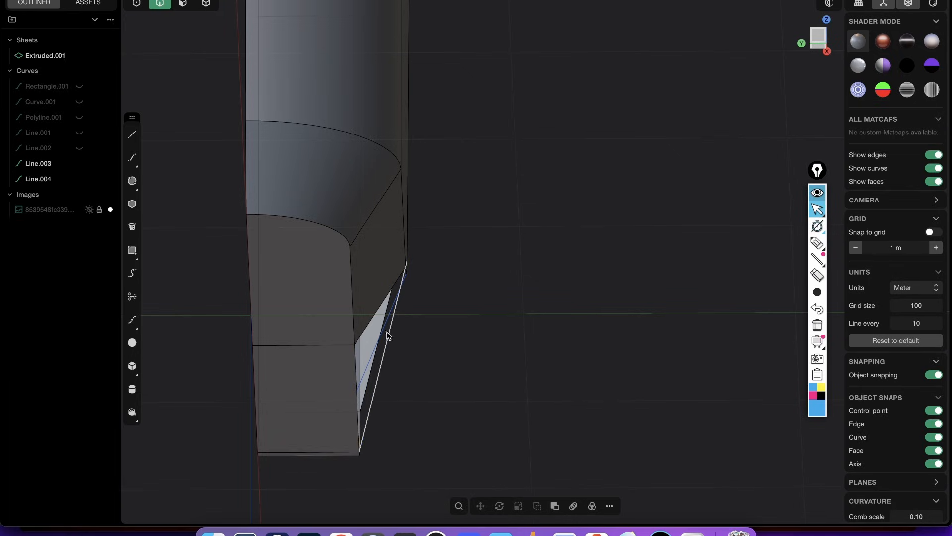
{"action": "middle_click_drag", "start_coordinate": [384, 342], "coordinate": [389, 325]}
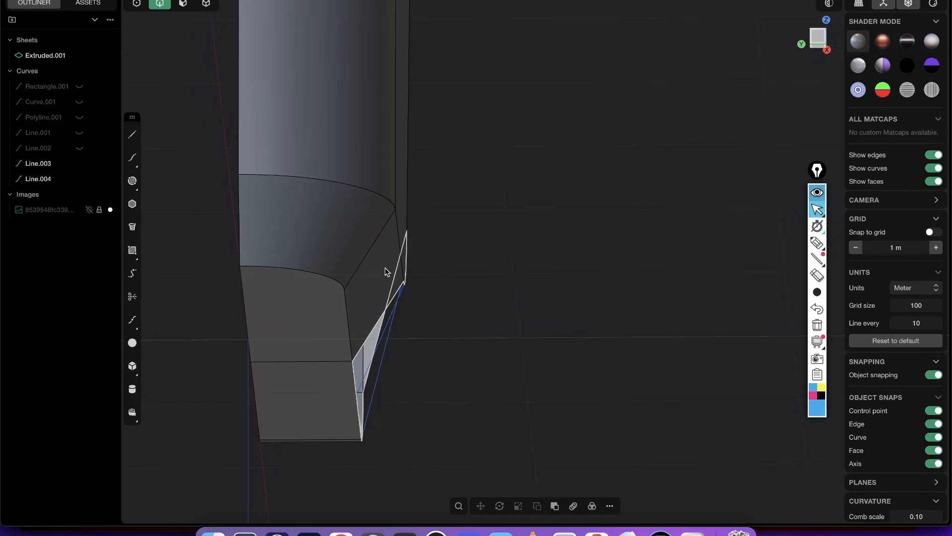
{"action": "middle_click_drag", "start_coordinate": [385, 267], "coordinate": [331, 187]}
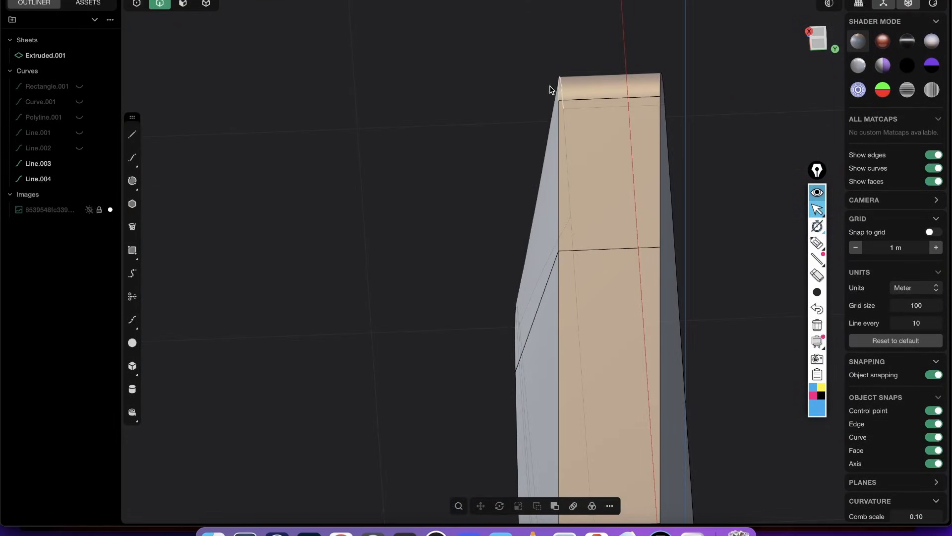
{"action": "middle_click_drag", "start_coordinate": [521, 300], "coordinate": [572, 219]}
{"action": "scroll", "coordinate": [477, 281], "scroll_direction": "up", "scroll_amount": 1}
{"action": "key", "text": "2"}
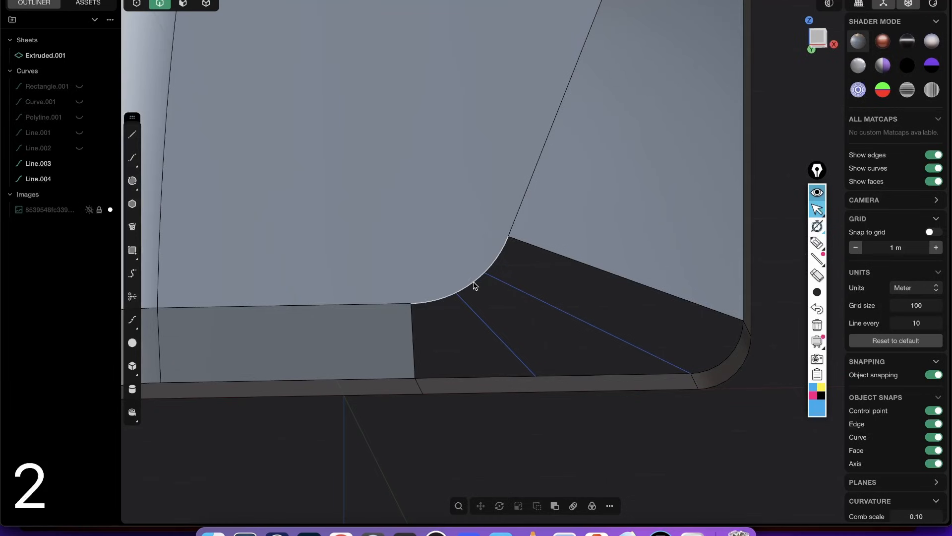
- Cut the front panel face with an isoparam line through the end of the upper guide line on its rounded edge
{"action": "key", "text": "3"}
{"action": "left_click", "coordinate": [471, 254]}
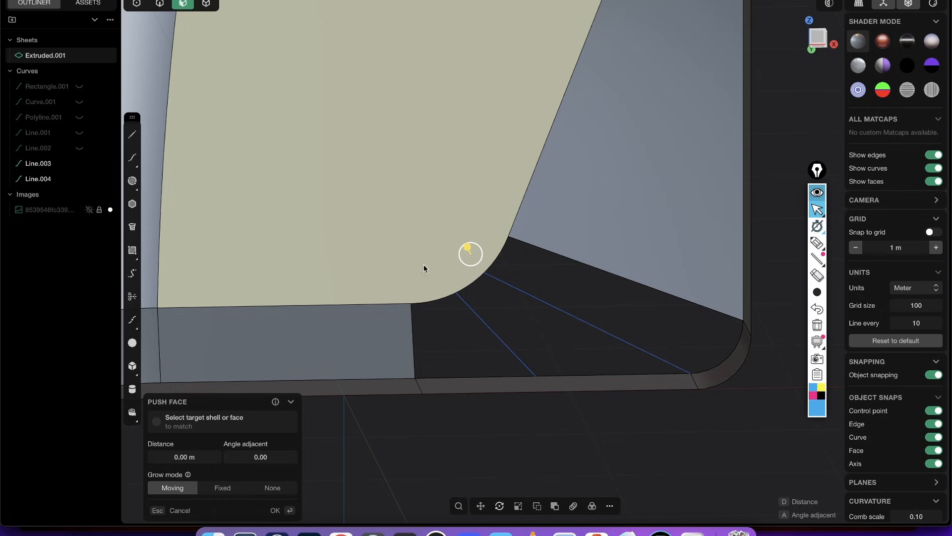
{"action": "type", "text": "fiso"}
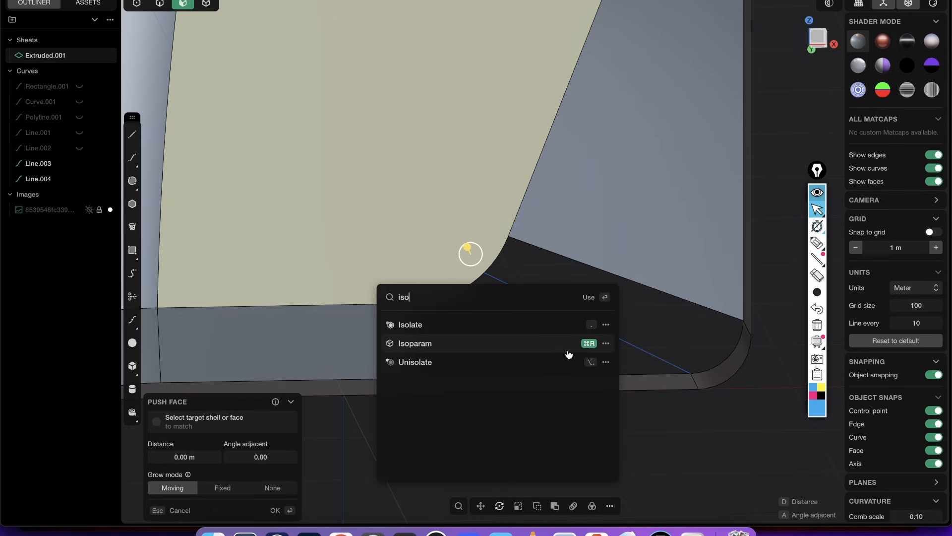
{"action": "key", "text": "Escape"}
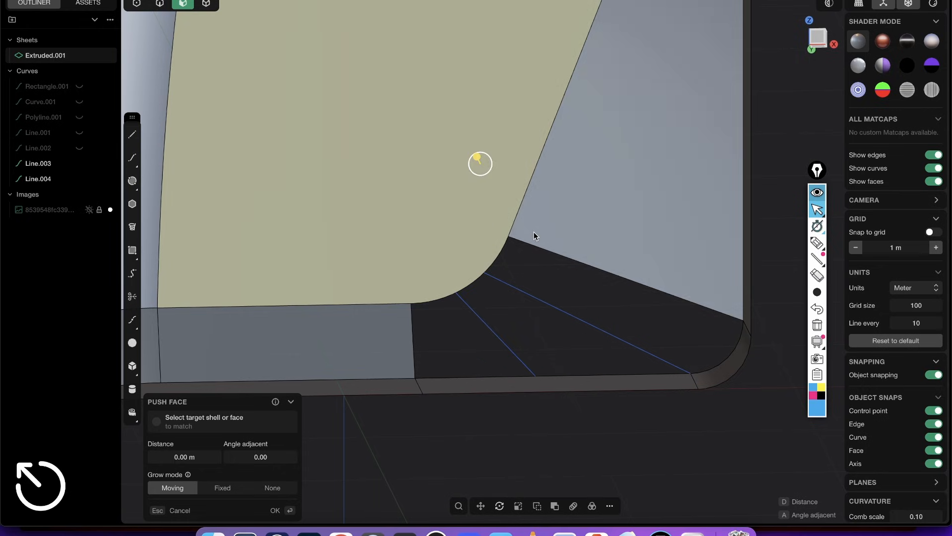
{"action": "key", "text": "super+r"}
{"action": "left_click", "coordinate": [485, 275]}
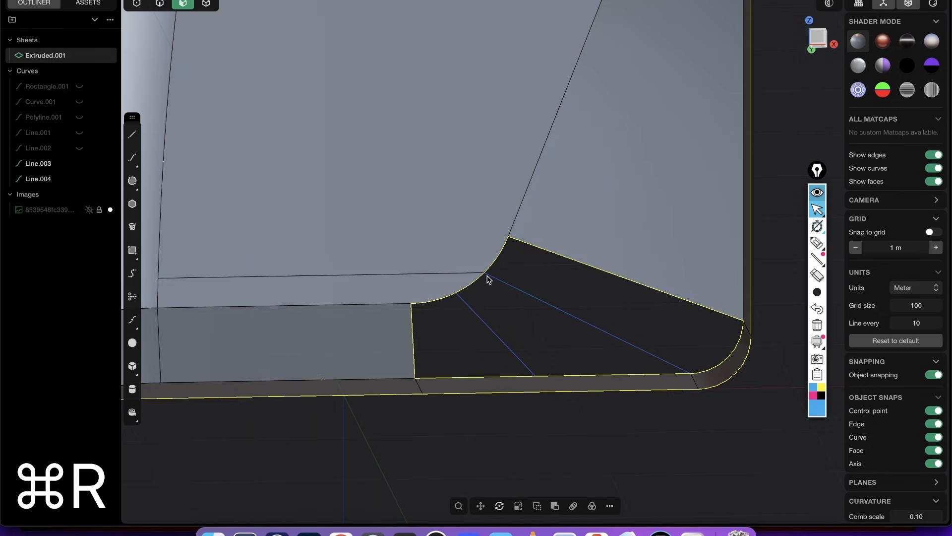
- Add a second isoparam cut in the panel's lower strip through the end of the lower guide line
{"action": "left_click", "coordinate": [450, 291]}
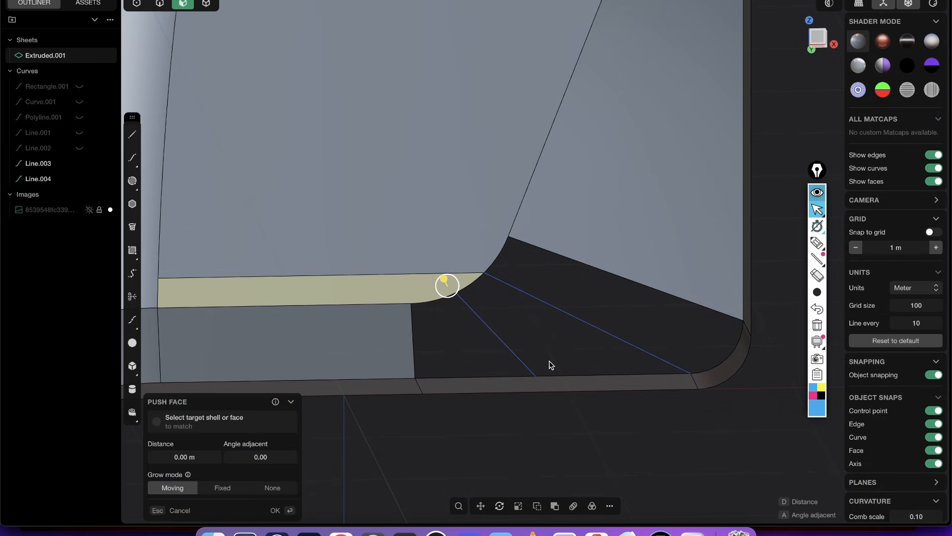
{"action": "key", "text": "super+r"}
{"action": "left_click", "coordinate": [458, 294]}
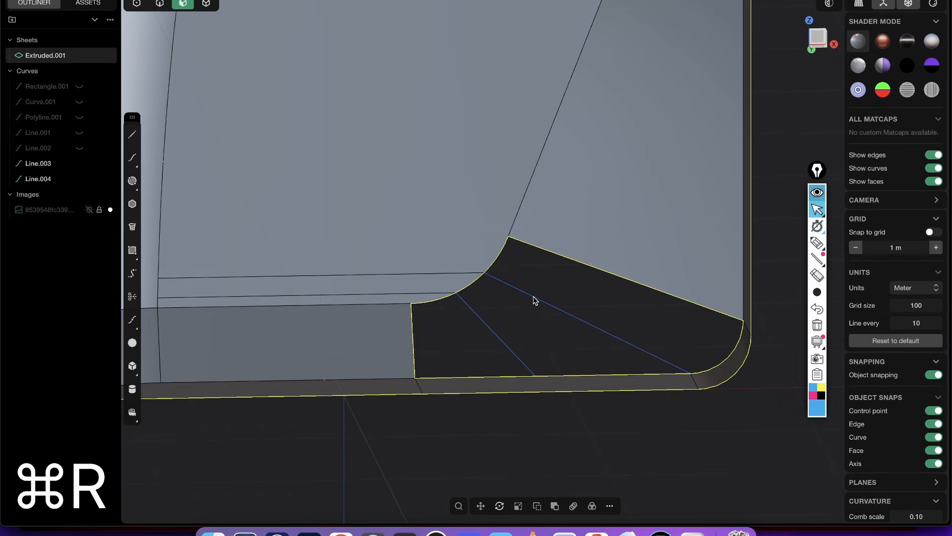
- Try to patch the lower corner hole with multiple faces and G0 continuity, using both lines as guides
{"action": "key", "text": "2"}
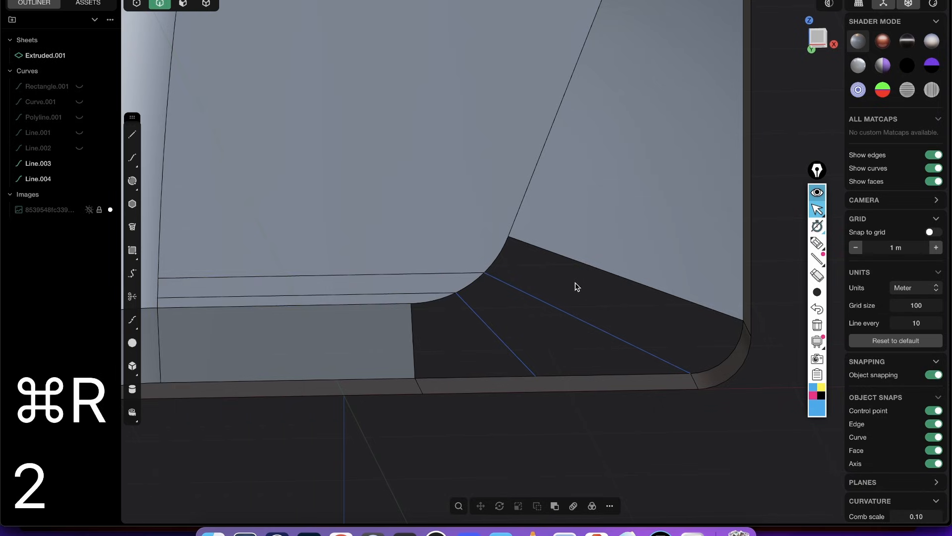
{"action": "left_click", "coordinate": [568, 256]}
{"action": "key", "text": "shift+3"}
{"action": "middle_click_drag", "start_coordinate": [586, 277], "coordinate": [714, 211]}
{"action": "scroll", "coordinate": [569, 283], "scroll_direction": "up", "scroll_amount": 5}
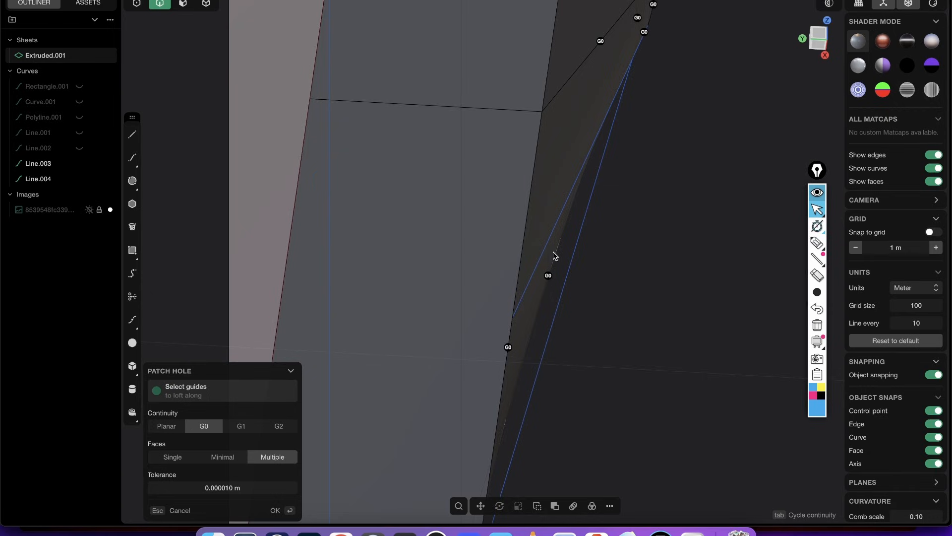
{"action": "scroll", "coordinate": [555, 255], "scroll_direction": "down", "scroll_amount": 3}
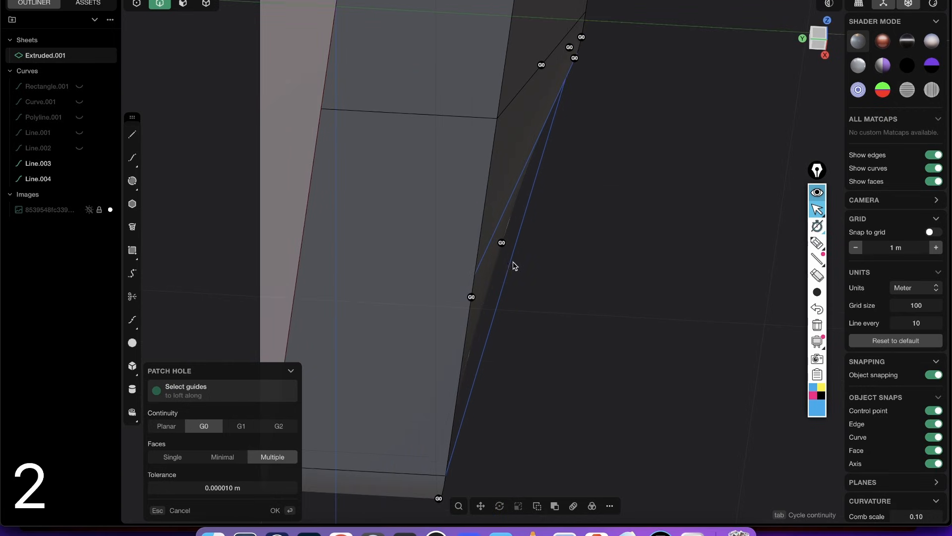
{"action": "left_click", "coordinate": [511, 295]}
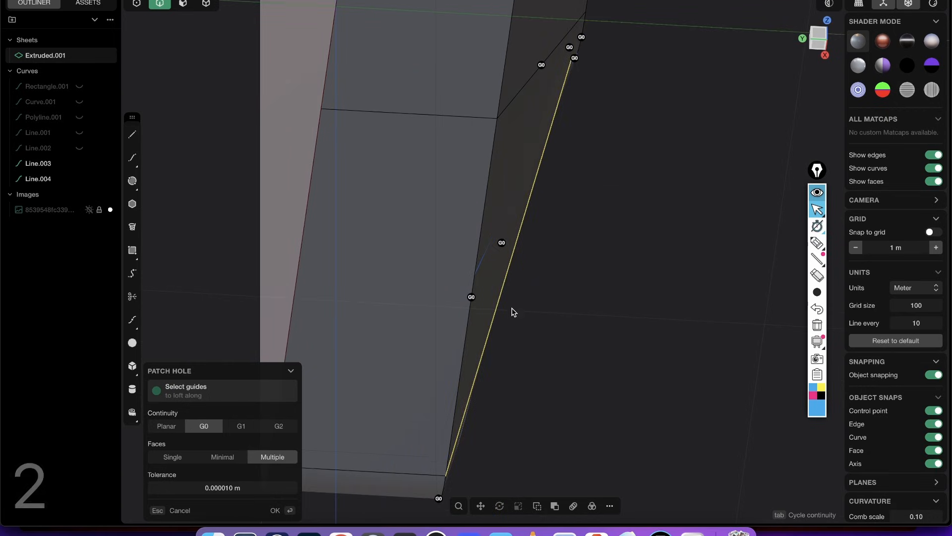
{"action": "middle_click_drag", "start_coordinate": [472, 285], "coordinate": [489, 270]}
{"action": "left_click", "coordinate": [429, 296]}
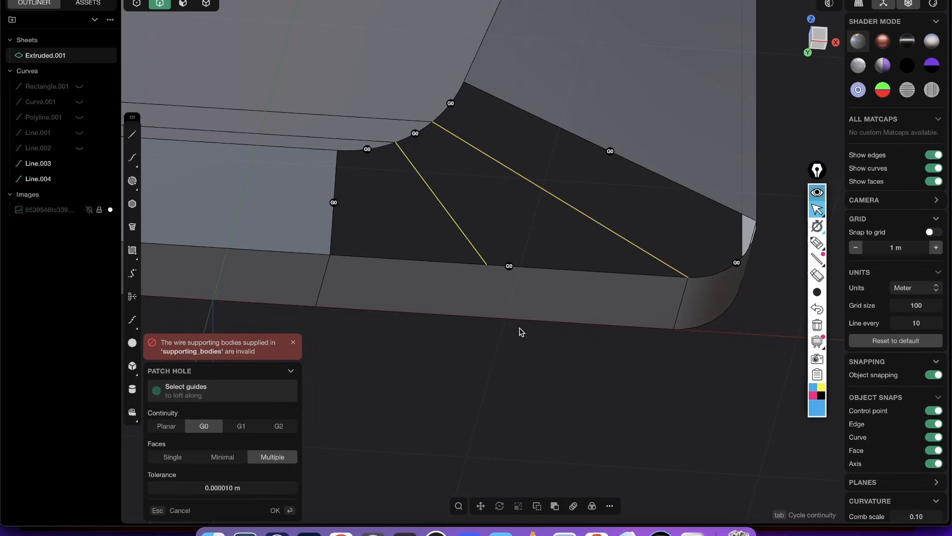
{"action": "key", "text": "Escape"}
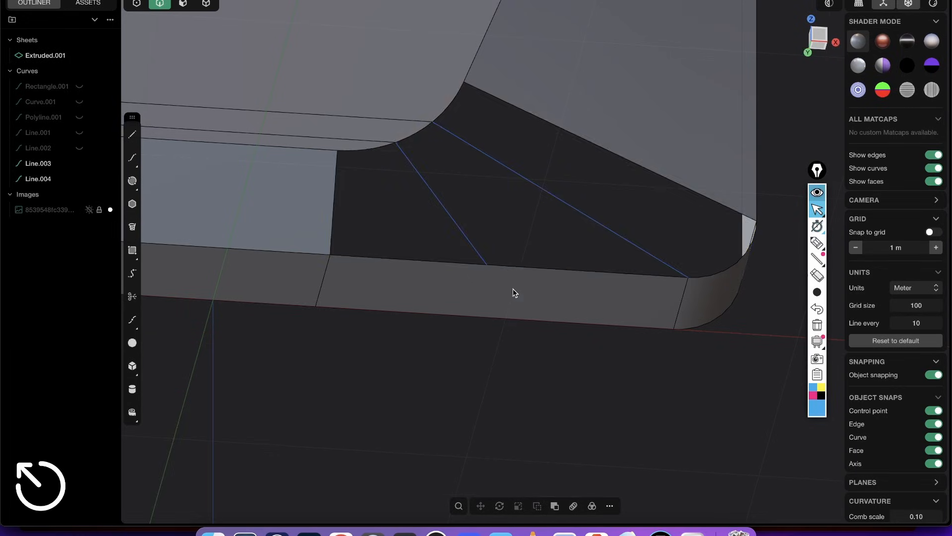
- Cut the bottom side face with one U-direction isoparam line through the end of the lower guide line
{"action": "middle_click_drag", "start_coordinate": [515, 292], "coordinate": [479, 258]}
{"action": "key", "text": "3"}
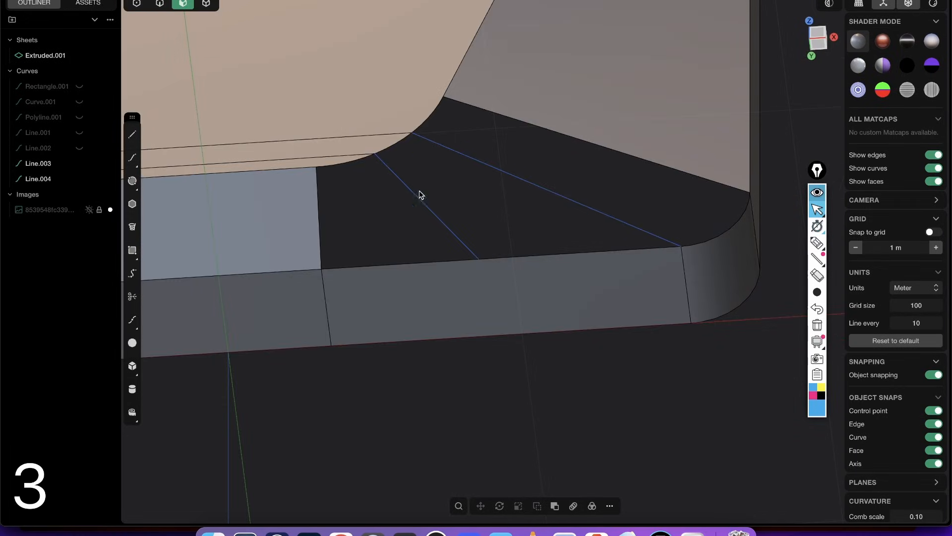
{"action": "left_click", "coordinate": [484, 283]}
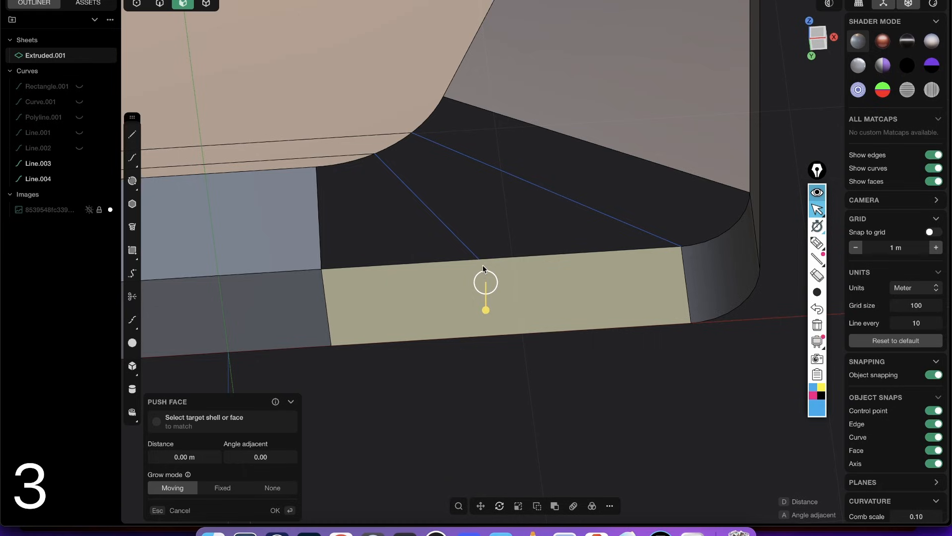
{"action": "key", "text": "super+r"}
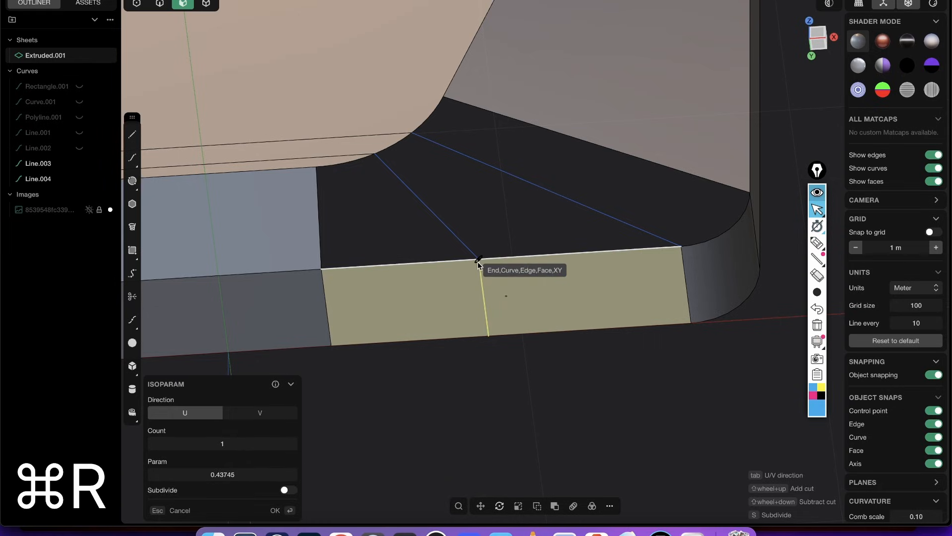
{"action": "left_click", "coordinate": [480, 261]}
{"action": "left_click", "coordinate": [511, 237]}
{"action": "middle_click_drag", "start_coordinate": [511, 237], "coordinate": [467, 188]}
{"action": "scroll", "coordinate": [467, 191], "scroll_direction": "down", "scroll_amount": 3}
- Patch the lower corner hole with multiple faces along both guide lines, using G1 continuity at the sloping band edge and G0 elsewhere
{"action": "key", "text": "2"}
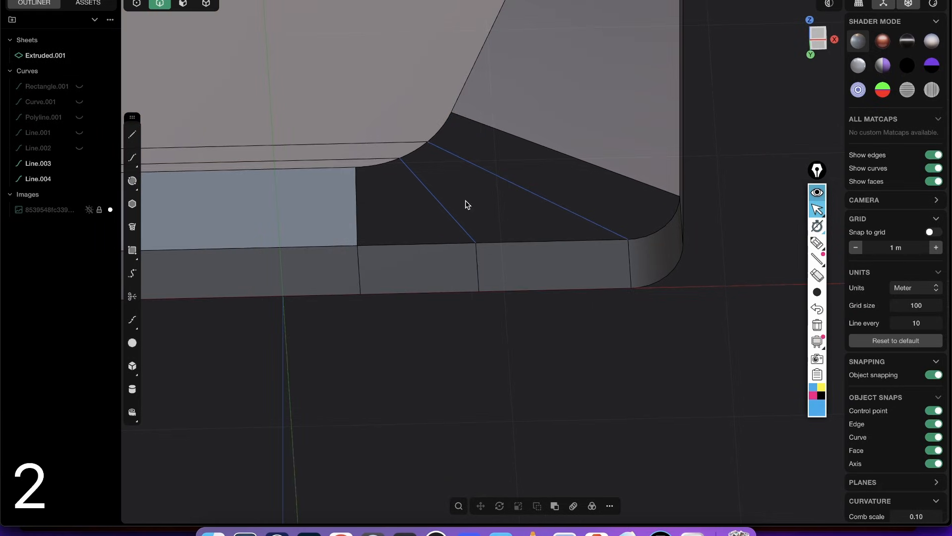
{"action": "left_click", "coordinate": [480, 130]}
{"action": "key", "text": "shift+3"}
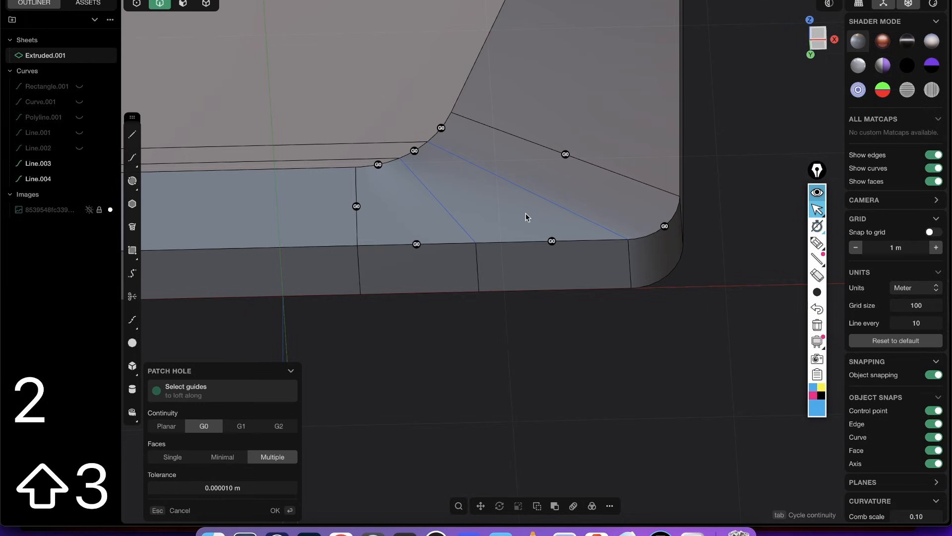
{"action": "left_click", "coordinate": [519, 185]}
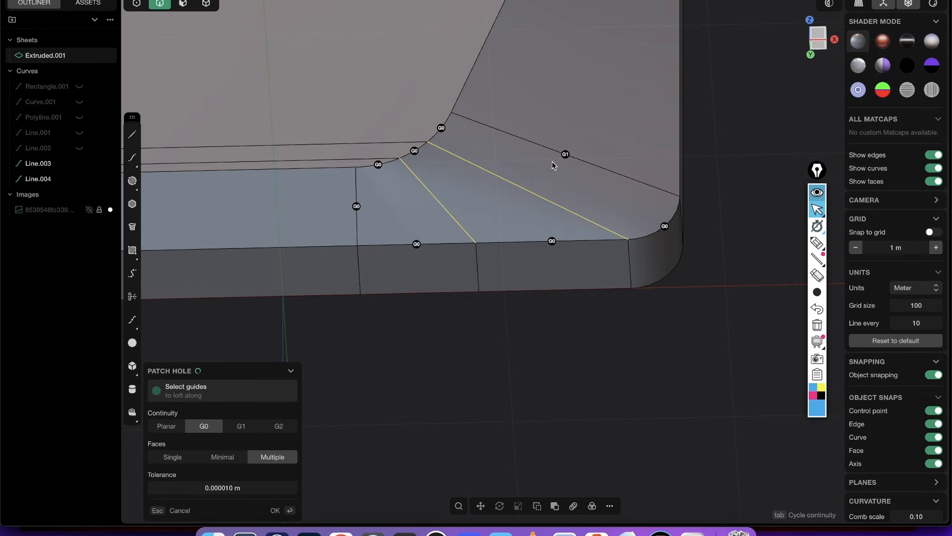
{"action": "key", "text": "Return"}
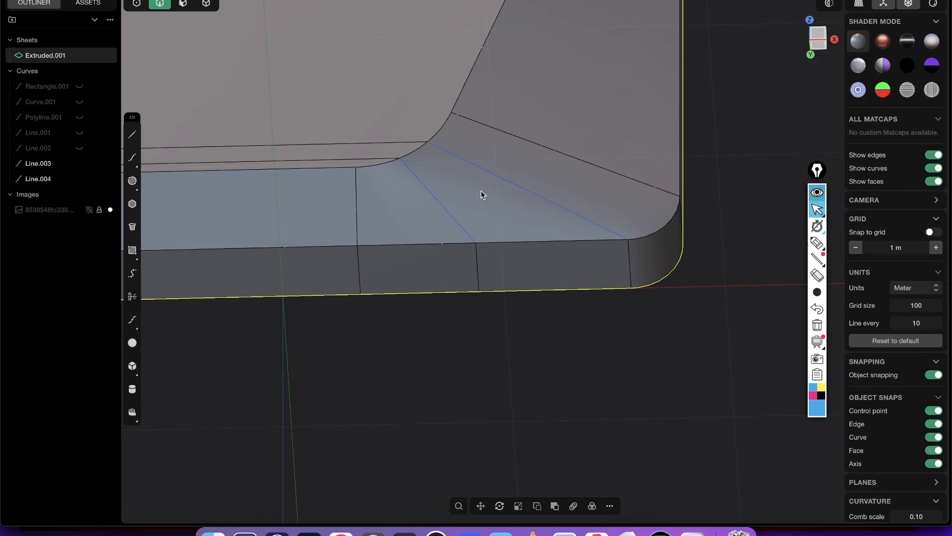
- Hide the two guide lines and the model's edges, and inspect the shading of the patched lower corner and whole casing
{"action": "left_click", "coordinate": [557, 200]}
{"action": "left_click", "coordinate": [450, 217], "text": "shift"}
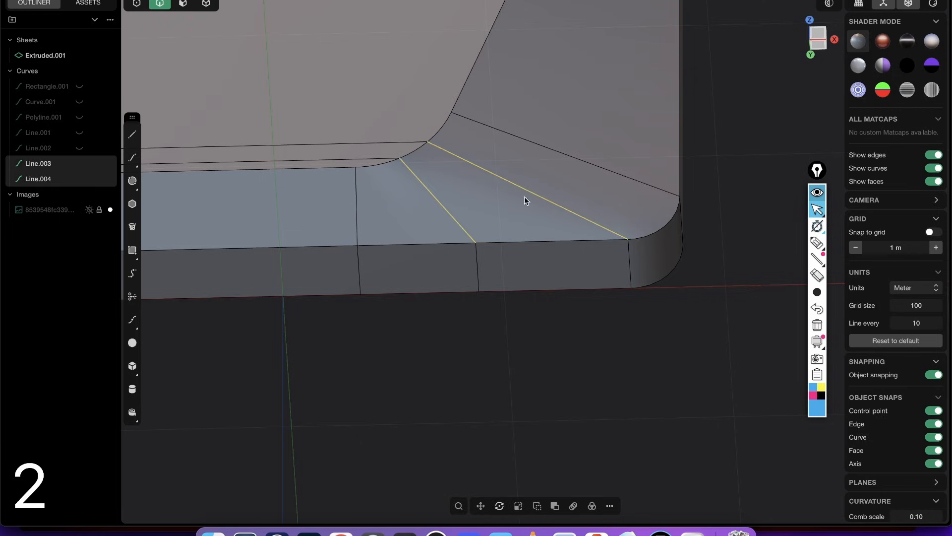
{"action": "key", "text": "h"}
{"action": "middle_click_drag", "start_coordinate": [613, 188], "coordinate": [531, 203]}
{"action": "key", "text": "shift+e"}
{"action": "middle_click_drag", "start_coordinate": [601, 151], "coordinate": [663, 126]}
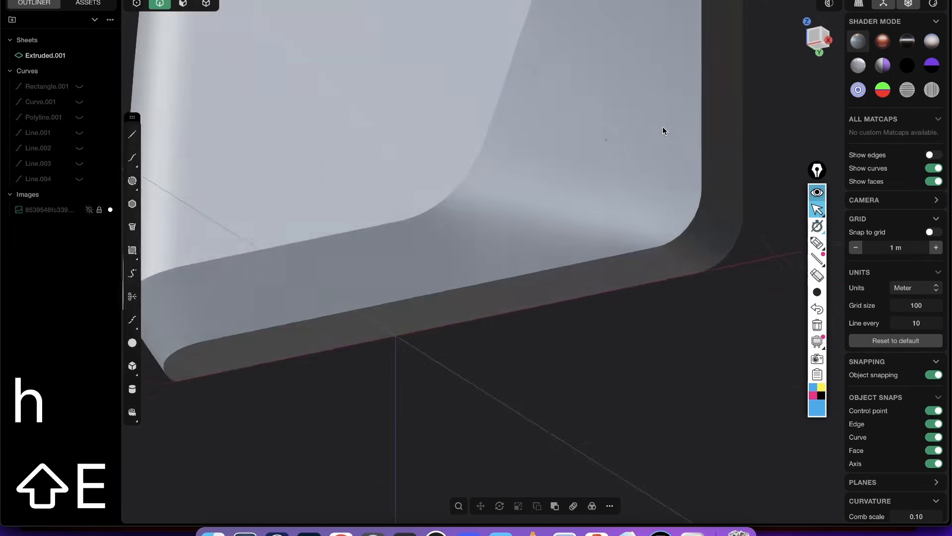
{"action": "scroll", "coordinate": [663, 130], "scroll_direction": "down", "scroll_amount": 8}
{"action": "mouse_move", "coordinate": [593, 291]}
{"action": "middle_mouse_down"}
{"action": "mouse_move", "coordinate": [691, 109]}
{"action": "mouse_move", "coordinate": [671, 174]}
{"action": "mouse_move", "coordinate": [580, 231]}
{"action": "mouse_move", "coordinate": [595, 284]}
{"action": "middle_mouse_up"}
{"action": "middle_click_drag", "start_coordinate": [564, 298], "coordinate": [542, 257]}
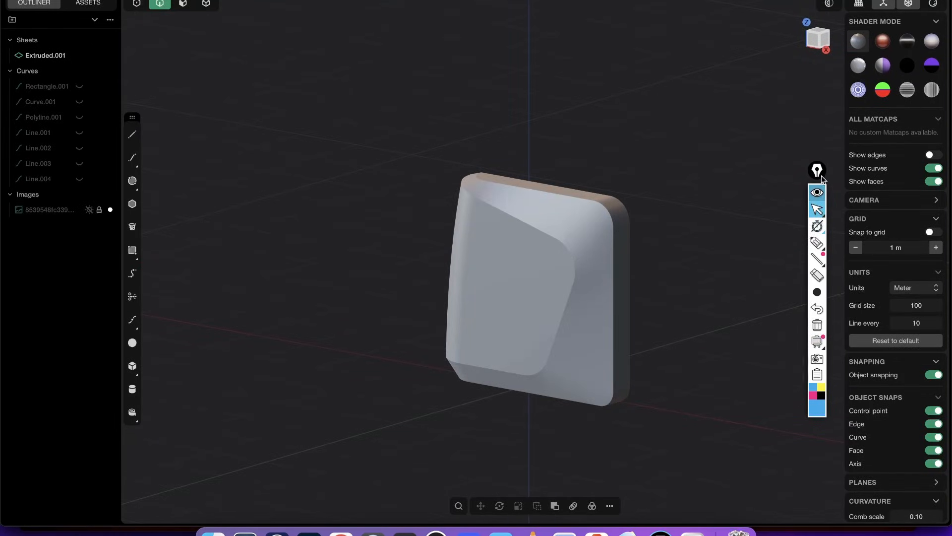
{"action": "middle_click_drag", "start_coordinate": [586, 282], "coordinate": [590, 233]}
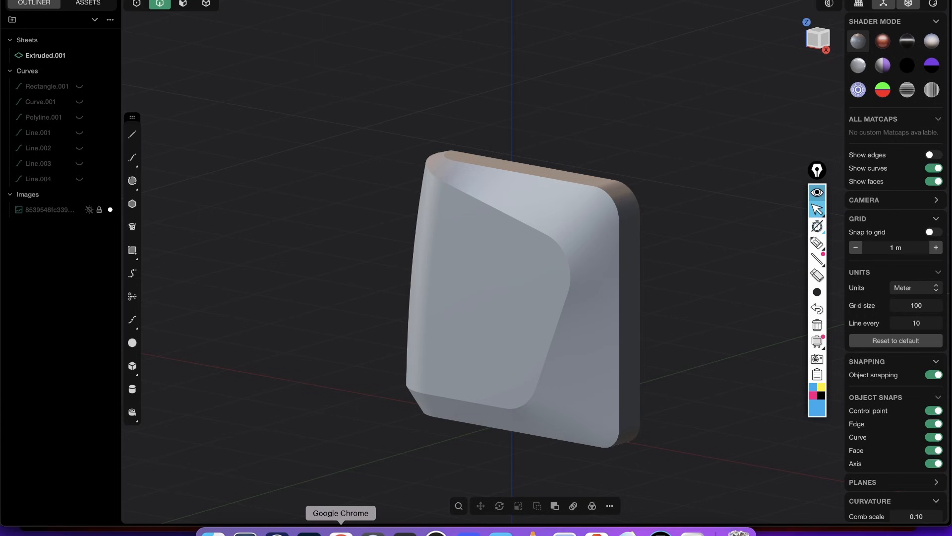
- Switch to Google Chrome and look through the Plasticity course sale page with its bundles and individual courses
{"action": "left_click", "coordinate": [341, 532]}
{"action": "left_click", "coordinate": [809, 1]}
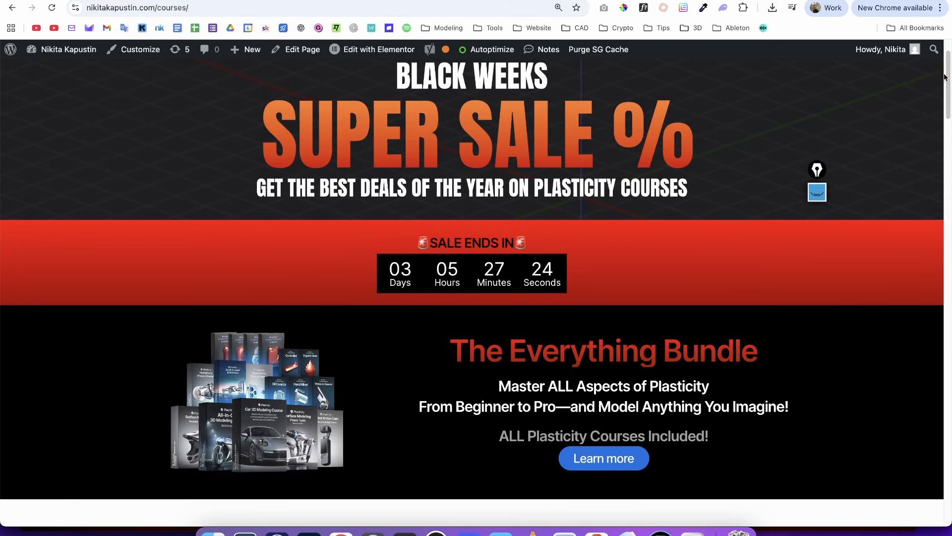
{"action": "left_click_drag", "start_coordinate": [948, 83], "coordinate": [771, 333]}
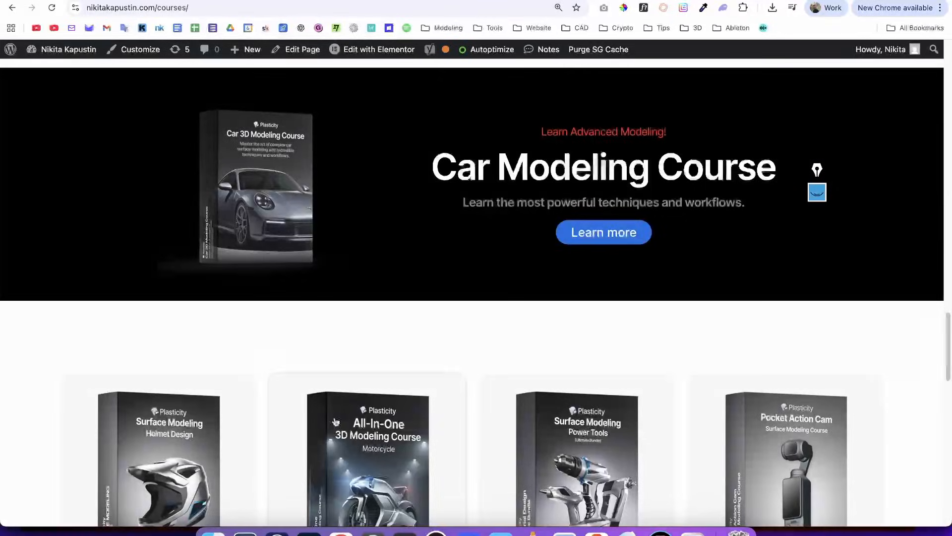
{"action": "scroll", "coordinate": [771, 334], "scroll_direction": "down", "scroll_amount": 10}
{"action": "scroll", "coordinate": [844, 238], "scroll_direction": "up", "scroll_amount": 10}
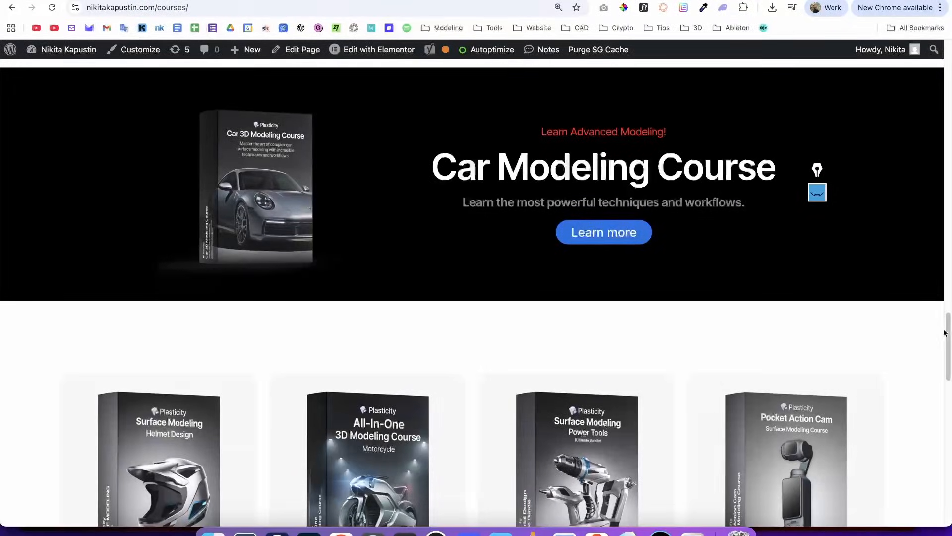
{"action": "scroll", "coordinate": [271, 350], "scroll_direction": "down", "scroll_amount": 10}
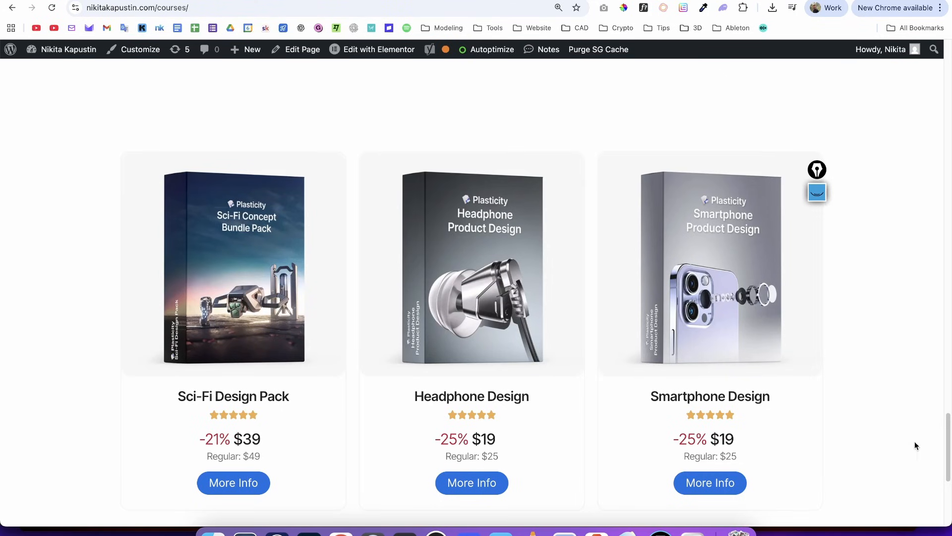
{"action": "left_click_drag", "start_coordinate": [944, 433], "coordinate": [923, 153]}
{"action": "scroll", "coordinate": [744, 223], "scroll_direction": "up", "scroll_amount": 10}
{"action": "scroll", "coordinate": [574, 319], "scroll_direction": "down", "scroll_amount": 4}
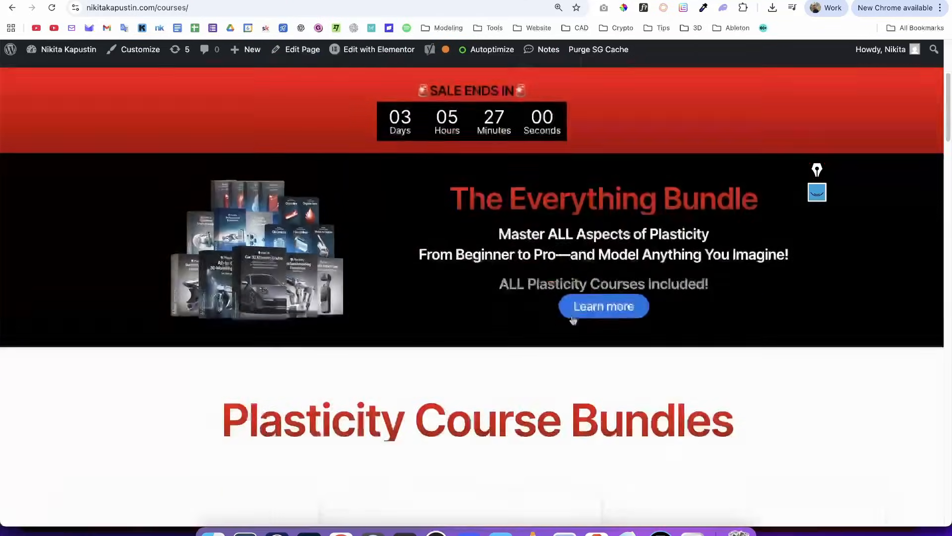
{"action": "left_click_drag", "start_coordinate": [467, 82], "coordinate": [736, 82]}
{"action": "left_click", "coordinate": [749, 76]}
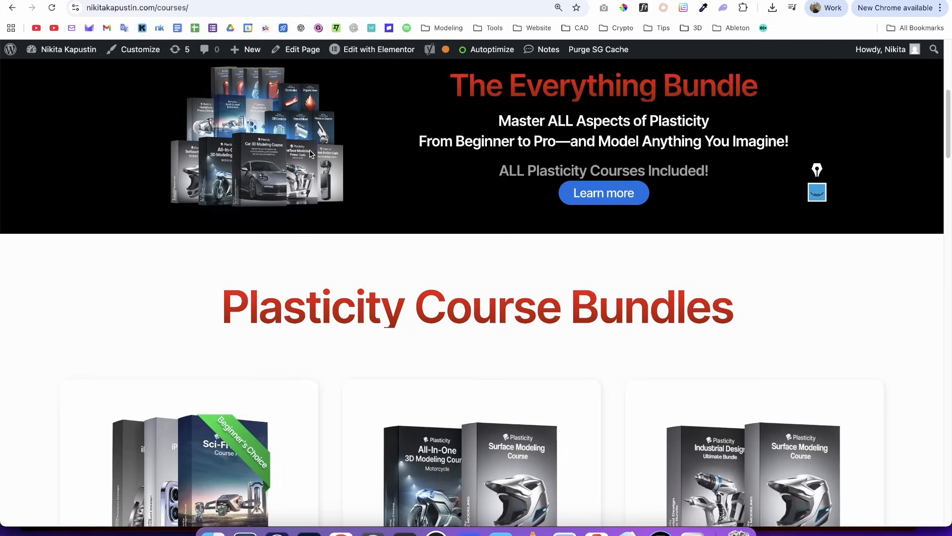
- Switch back to Plasticity and examine the patched casing from several angles
{"action": "key", "text": "alt+Tab"}
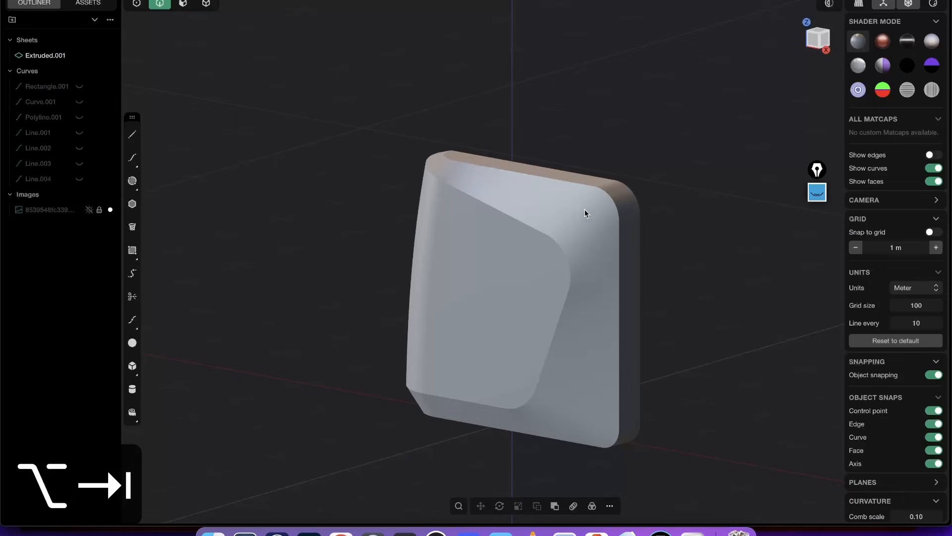
{"action": "middle_click_drag", "start_coordinate": [585, 210], "coordinate": [550, 194]}
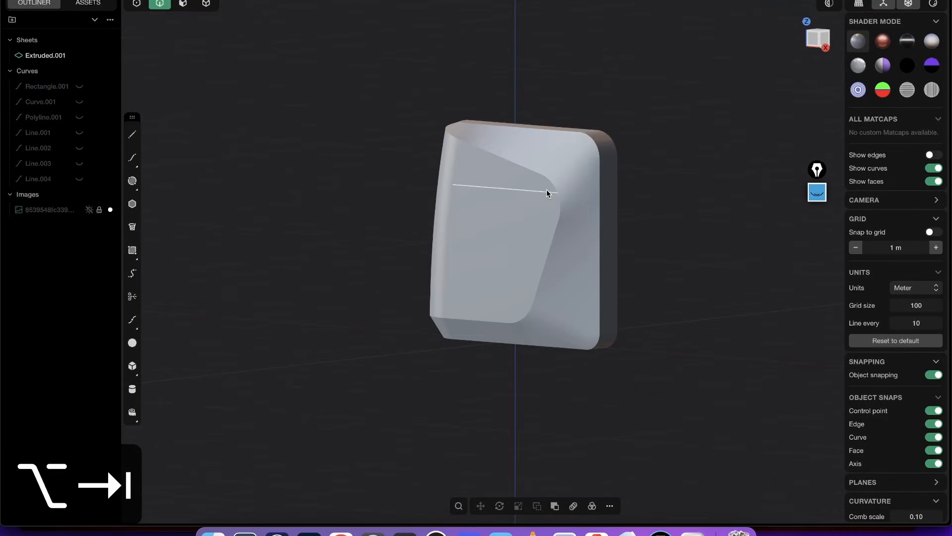
{"action": "middle_click_drag", "start_coordinate": [574, 51], "coordinate": [535, 270]}
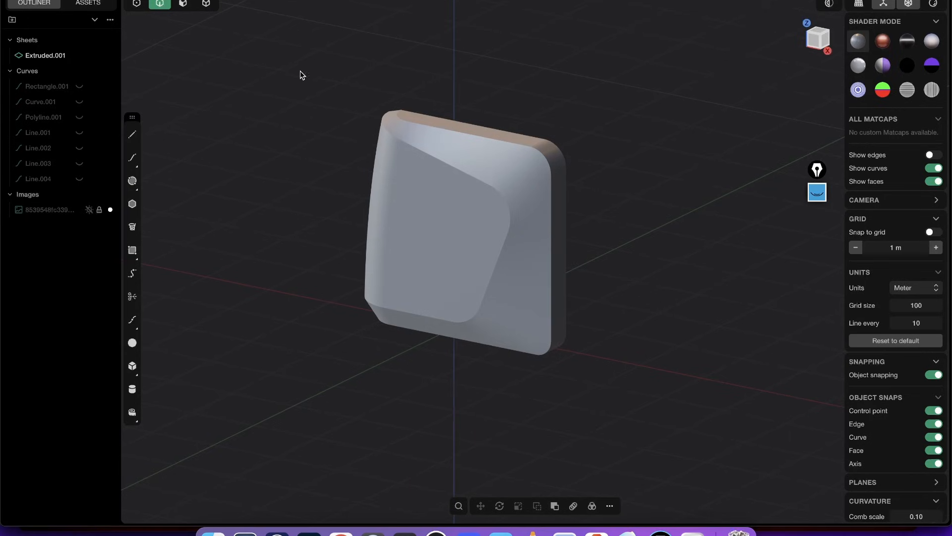
{"action": "middle_click_drag", "start_coordinate": [341, 181], "coordinate": [435, 219]}
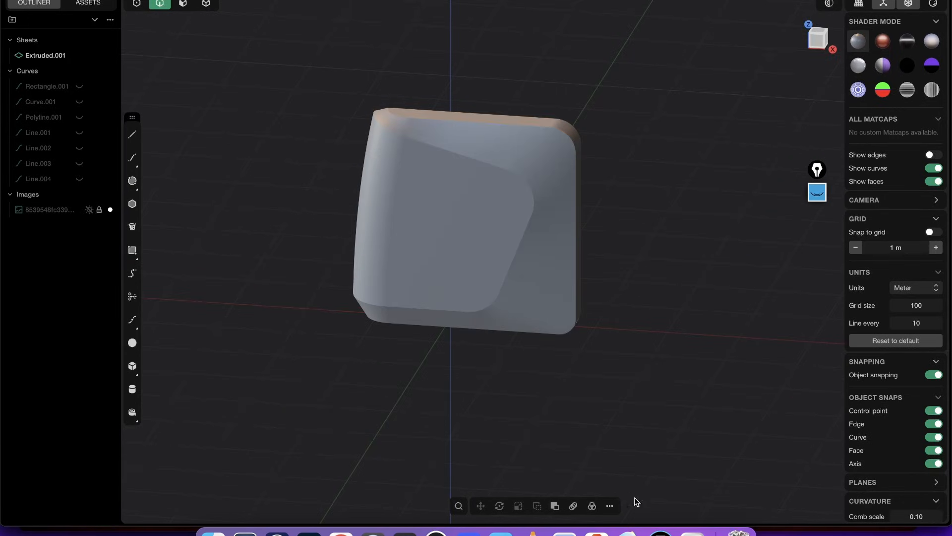
- Show the reference image again and examine the casing's panel and corner details on it up close
{"action": "left_click", "coordinate": [89, 211]}
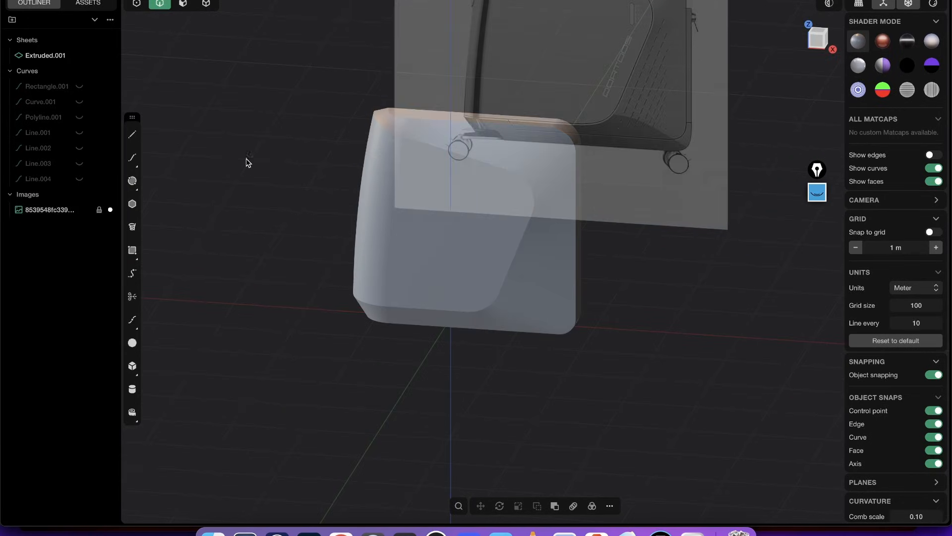
{"action": "middle_click_drag", "start_coordinate": [350, 91], "coordinate": [385, 233], "text": "shift"}
{"action": "scroll", "coordinate": [598, 90], "scroll_direction": "up", "scroll_amount": 2}
{"action": "scroll", "coordinate": [558, 88], "scroll_direction": "up", "scroll_amount": 2}
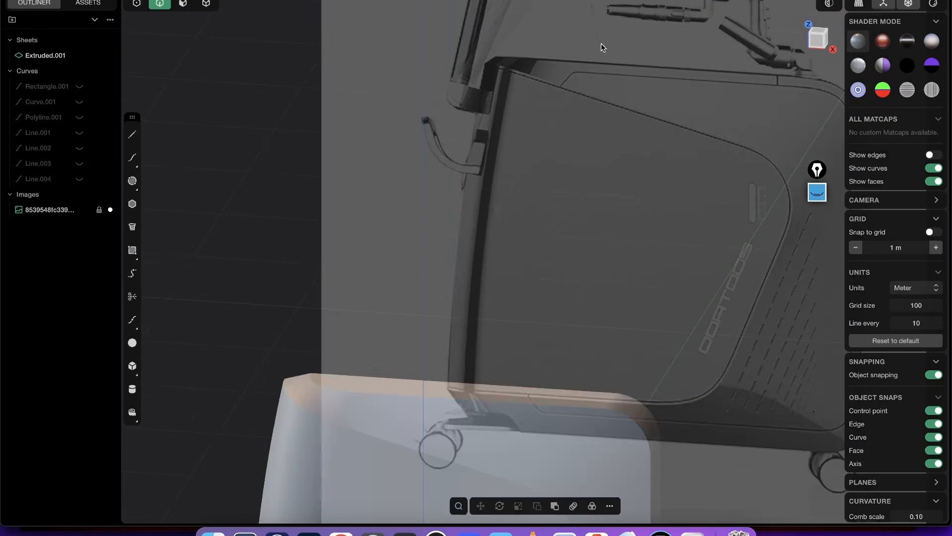
- Examine the panel outline and lower corner details on the reference image, and hide the image
{"action": "middle_click_drag", "start_coordinate": [735, 162], "coordinate": [699, 197], "text": "shift"}
{"action": "middle_click_drag", "start_coordinate": [677, 426], "coordinate": [660, 329], "text": "shift"}
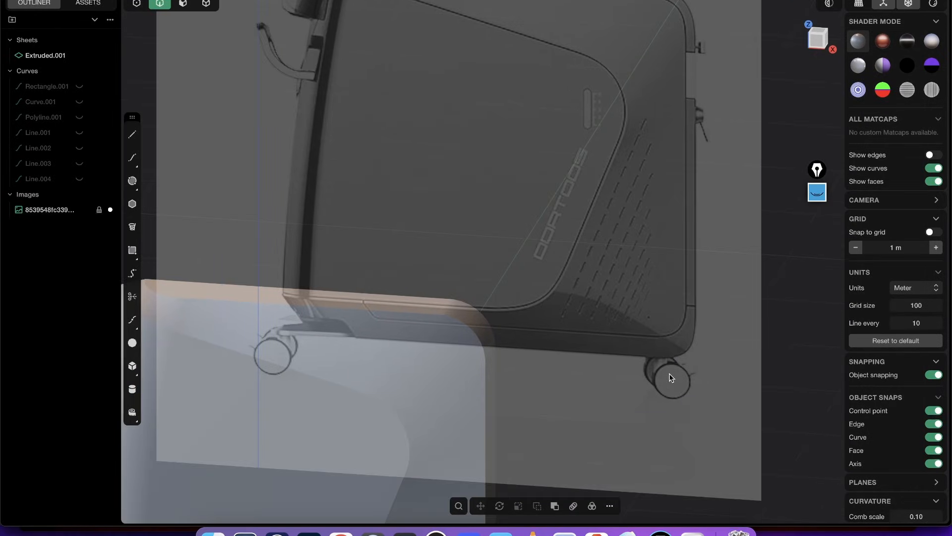
{"action": "middle_click_drag", "start_coordinate": [611, 225], "coordinate": [419, 108]}
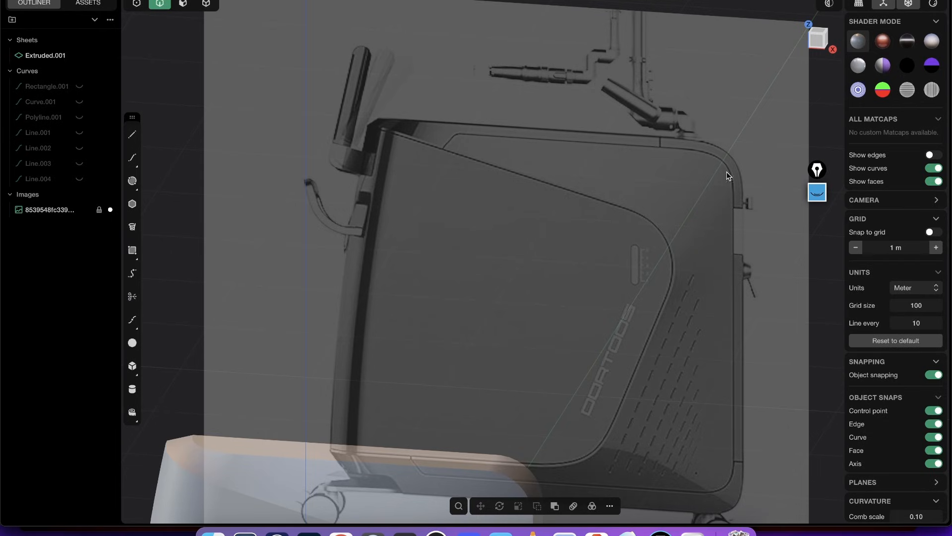
{"action": "middle_click_drag", "start_coordinate": [662, 137], "coordinate": [488, 290]}
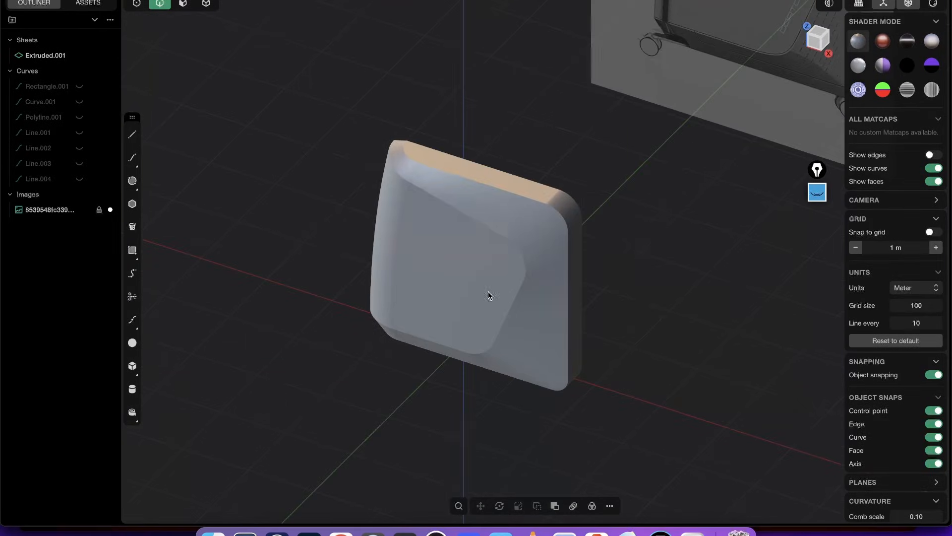
{"action": "left_click", "coordinate": [89, 209]}
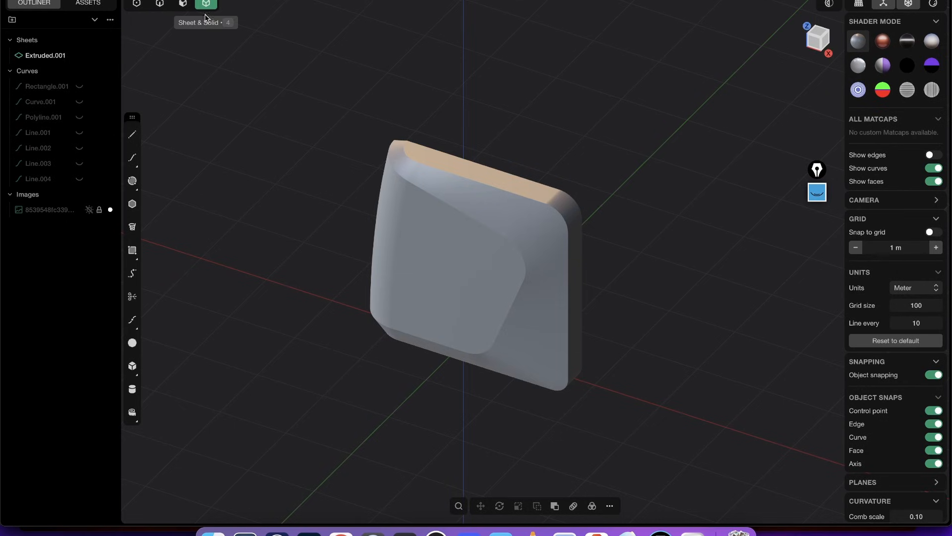
- Mirror the casing sheet along the Y axis with Cut down mirror plane on, and join both halves into one body
{"action": "left_click", "coordinate": [542, 248]}
{"action": "key", "text": "alt+x"}
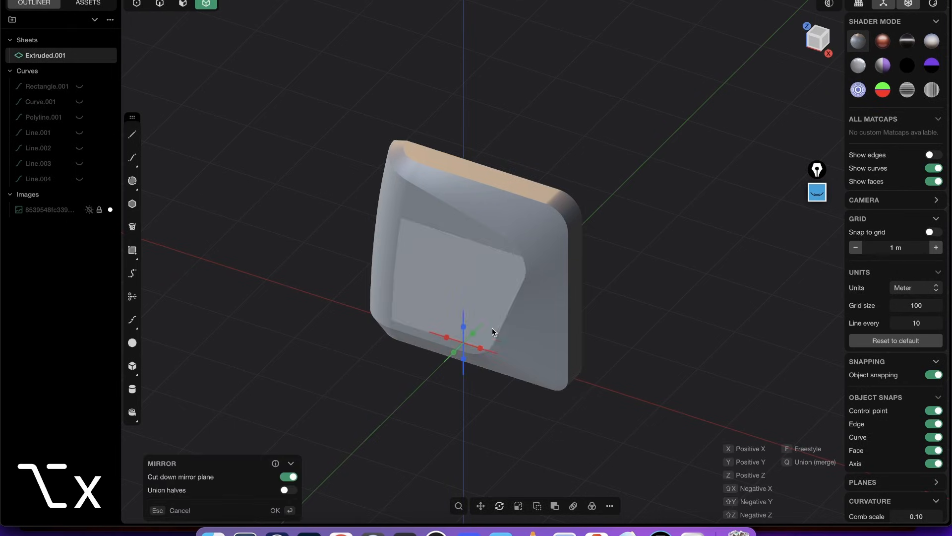
{"action": "middle_click_drag", "start_coordinate": [468, 345], "coordinate": [475, 326]}
{"action": "left_click", "coordinate": [475, 324]}
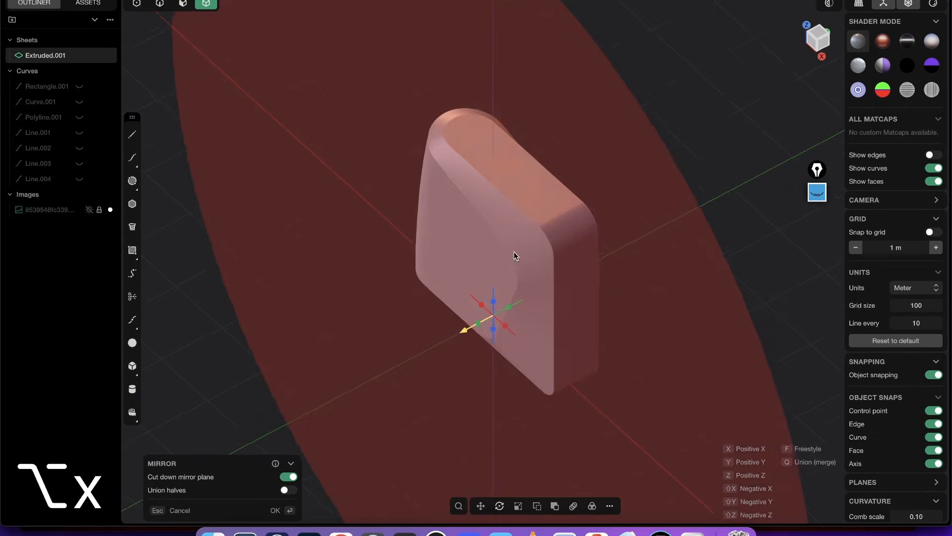
{"action": "middle_click_drag", "start_coordinate": [514, 253], "coordinate": [543, 197]}
{"action": "right_click", "coordinate": [543, 199]}
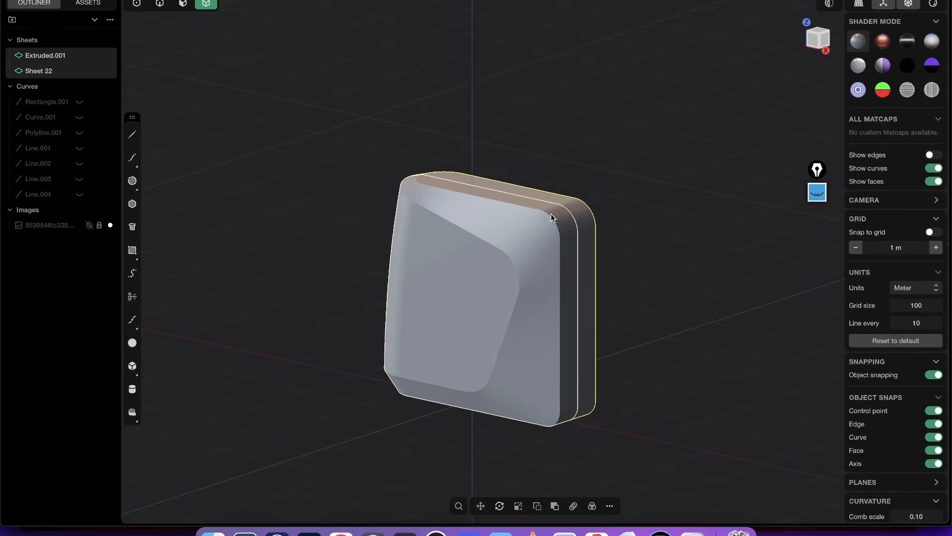
{"action": "key", "text": "j"}
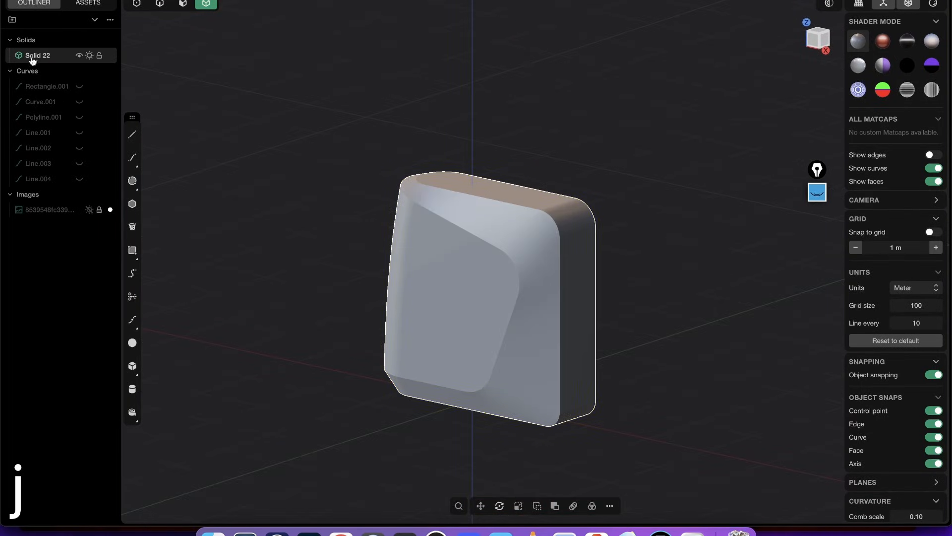
- View the joined casing from the front and look up the Find Boundary Edges command
{"action": "middle_click_drag", "start_coordinate": [385, 236], "coordinate": [429, 257]}
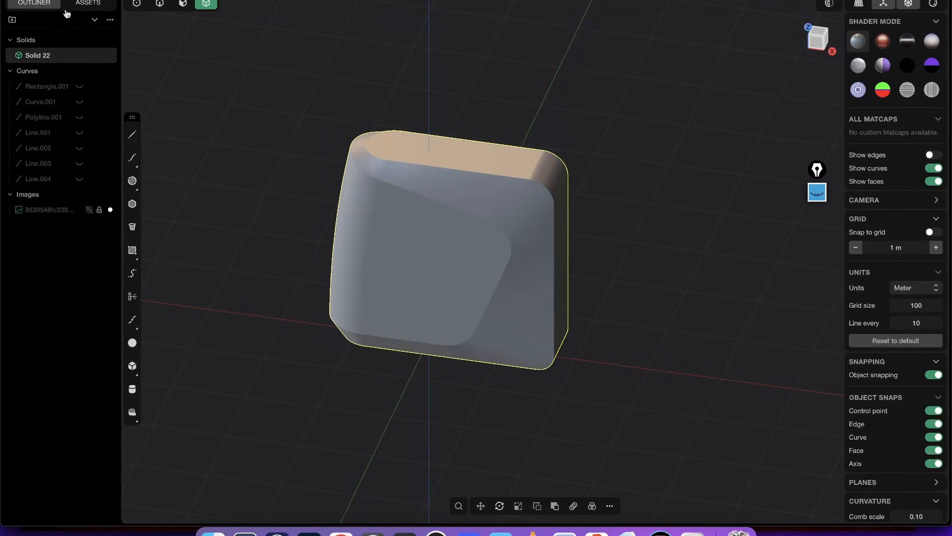
{"action": "left_click", "coordinate": [21, 58]}
{"action": "type", "text": "ffind"}
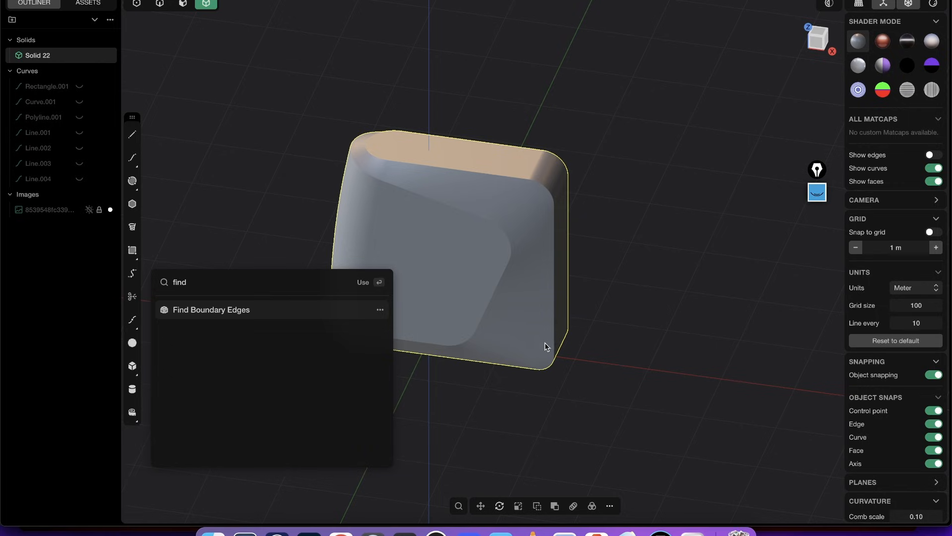
{"action": "key", "text": "Escape"}
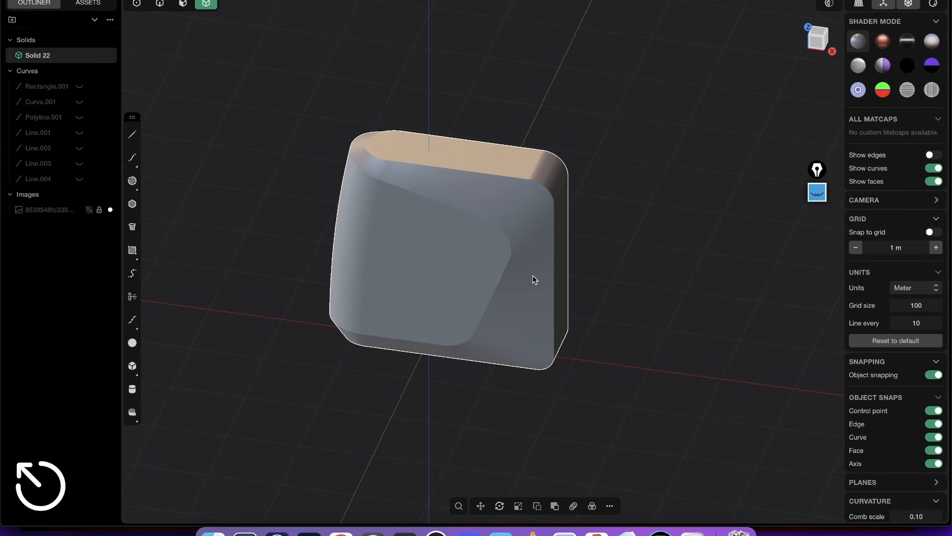
- Set the front view and unhide all the construction curves, from Rectangle.001 to Line.004
{"action": "middle_click_drag", "start_coordinate": [510, 196], "coordinate": [553, 178], "text": "shift"}
{"action": "middle_click_drag", "start_coordinate": [488, 218], "coordinate": [547, 191]}
{"action": "left_click", "coordinate": [830, 37]}
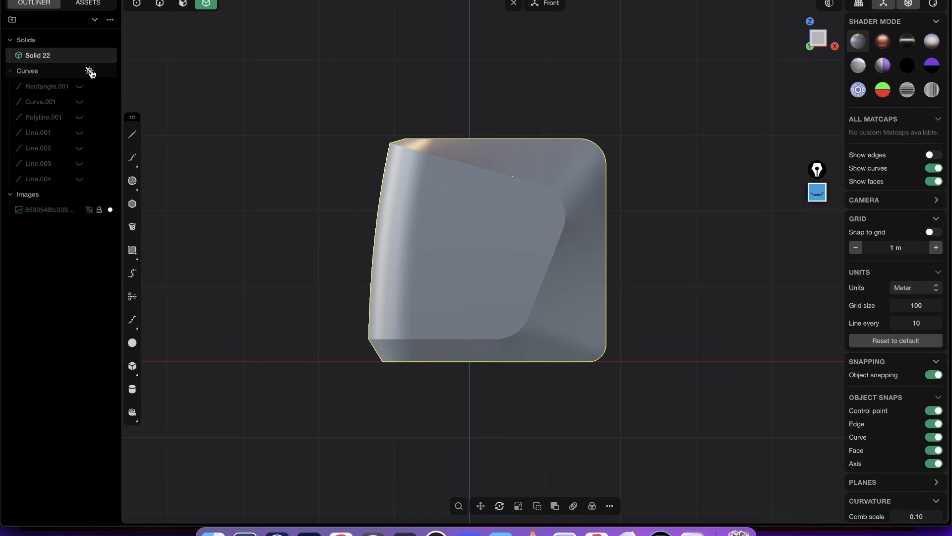
{"action": "left_click", "coordinate": [52, 88]}
{"action": "left_click", "coordinate": [55, 175], "text": "shift"}
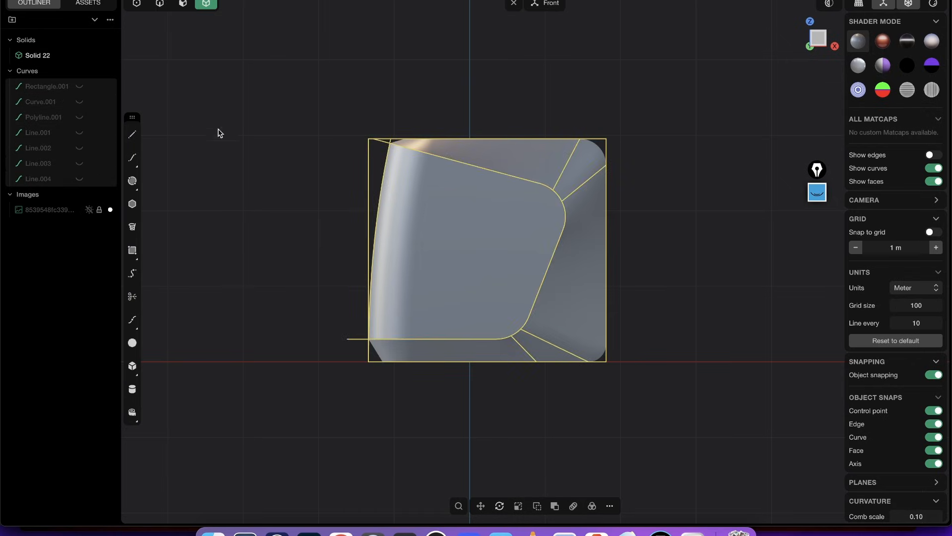
{"action": "key", "text": "alt+h"}
- Cut the casing solid with the rounded panel outline polyline in front view, and hide all curves
{"action": "key", "text": "2"}
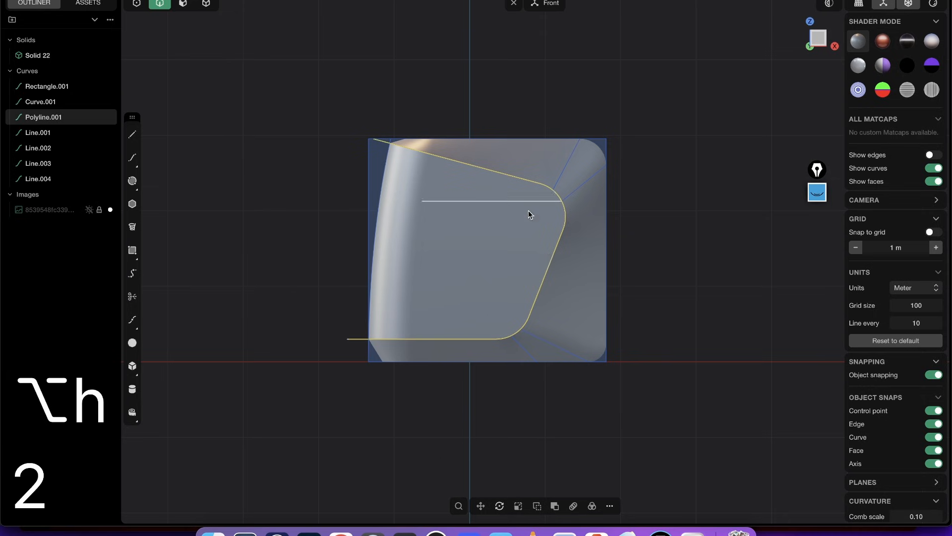
{"action": "mouse_move", "coordinate": [498, 214]}
{"action": "middle_mouse_down"}
{"action": "mouse_move", "coordinate": [591, 271]}
{"action": "mouse_move", "coordinate": [501, 215]}
{"action": "middle_mouse_up"}
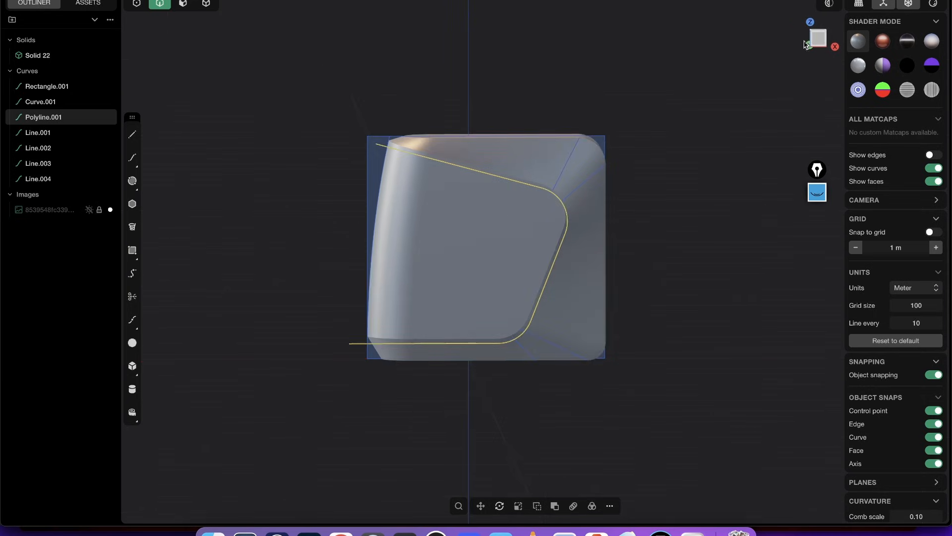
{"action": "left_click", "coordinate": [818, 39]}
{"action": "key", "text": "c"}
{"action": "left_click", "coordinate": [573, 159]}
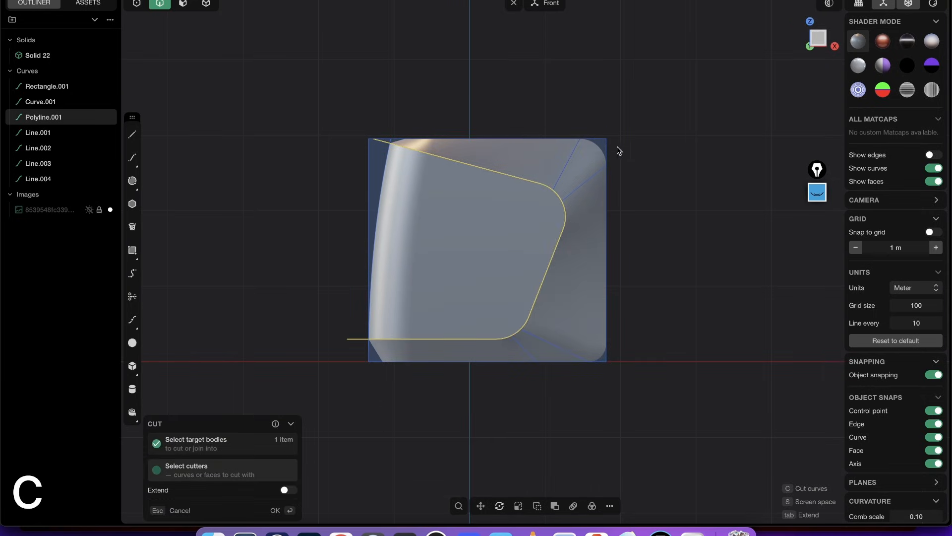
{"action": "right_click", "coordinate": [627, 140]}
{"action": "middle_click_drag", "start_coordinate": [645, 130], "coordinate": [571, 238]}
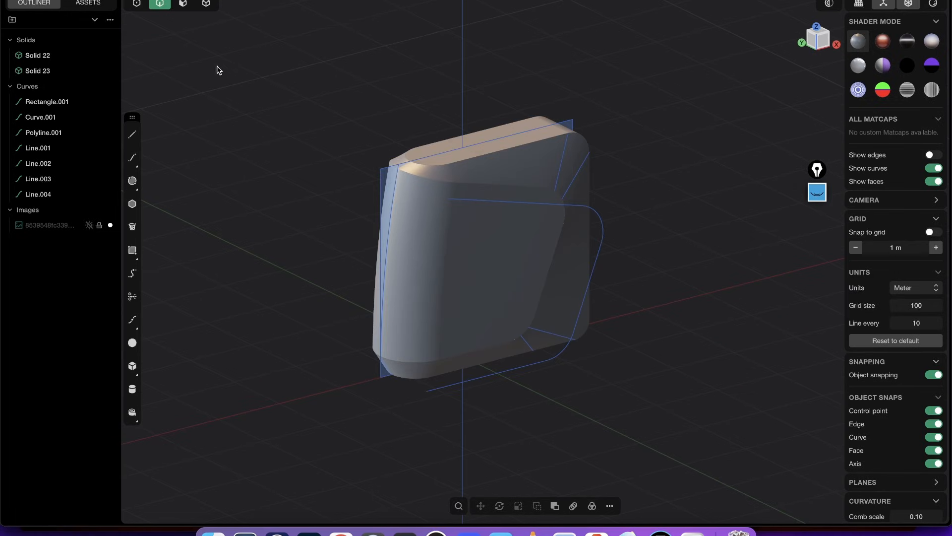
{"action": "left_click", "coordinate": [89, 86]}
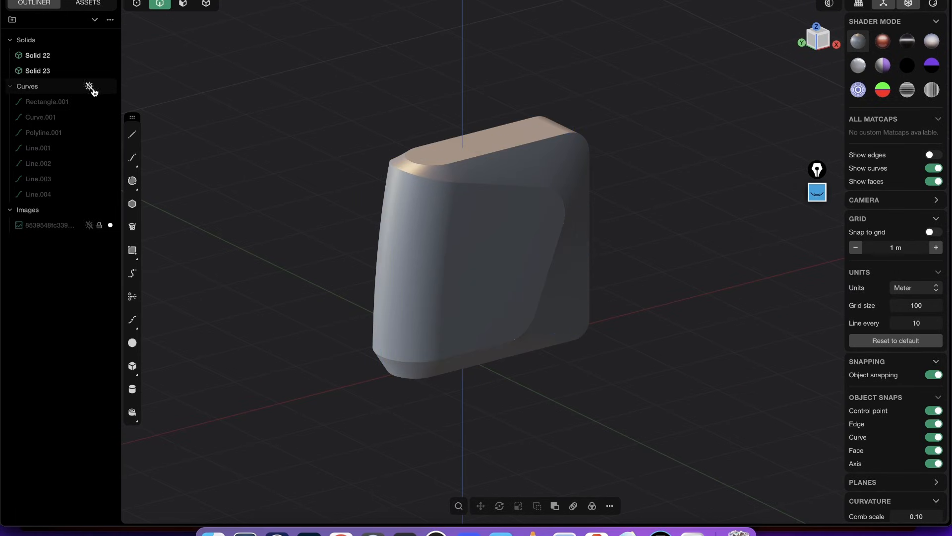
- Show the model's edges and delete the redundant topology from the cut-out side panel solid
{"action": "key", "text": "shift+e"}
{"action": "scroll", "coordinate": [516, 221], "scroll_direction": "up", "scroll_amount": 5}
{"action": "middle_click_drag", "start_coordinate": [504, 174], "coordinate": [448, 147]}
{"action": "key", "text": "alt+z"}
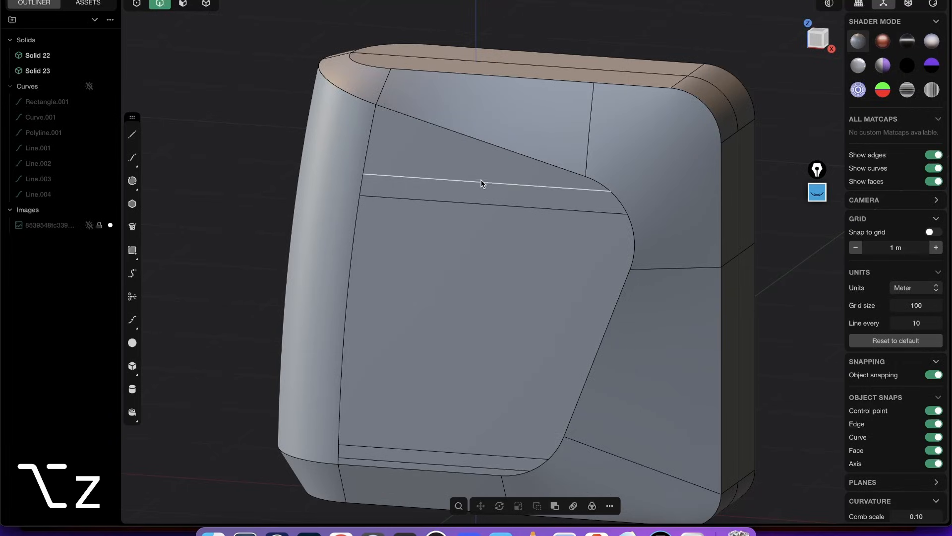
{"action": "scroll", "coordinate": [482, 194], "scroll_direction": "down", "scroll_amount": 5}
{"action": "middle_click_drag", "start_coordinate": [495, 239], "coordinate": [473, 159]}
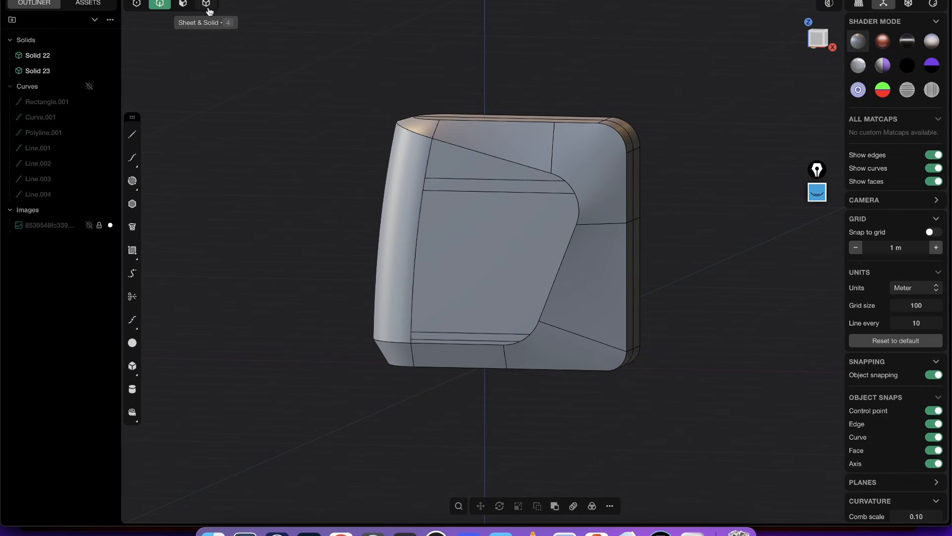
{"action": "left_click", "coordinate": [206, 4]}
{"action": "left_click", "coordinate": [419, 275]}
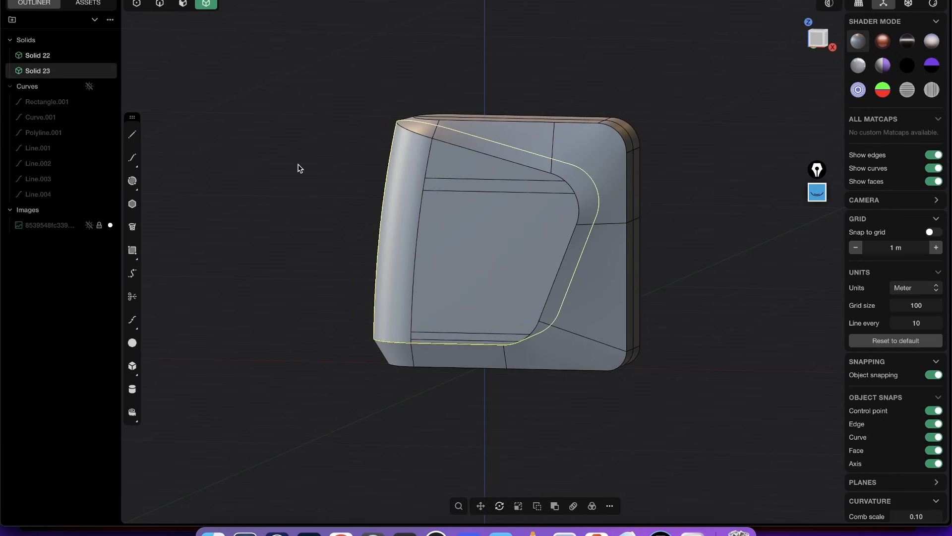
{"action": "type", "text": "fdele"}
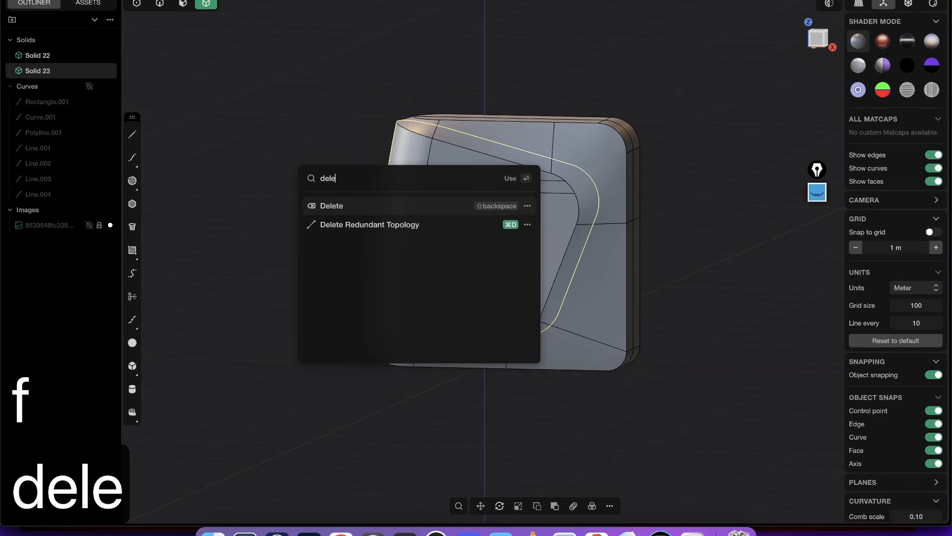
{"action": "left_click", "coordinate": [422, 211]}
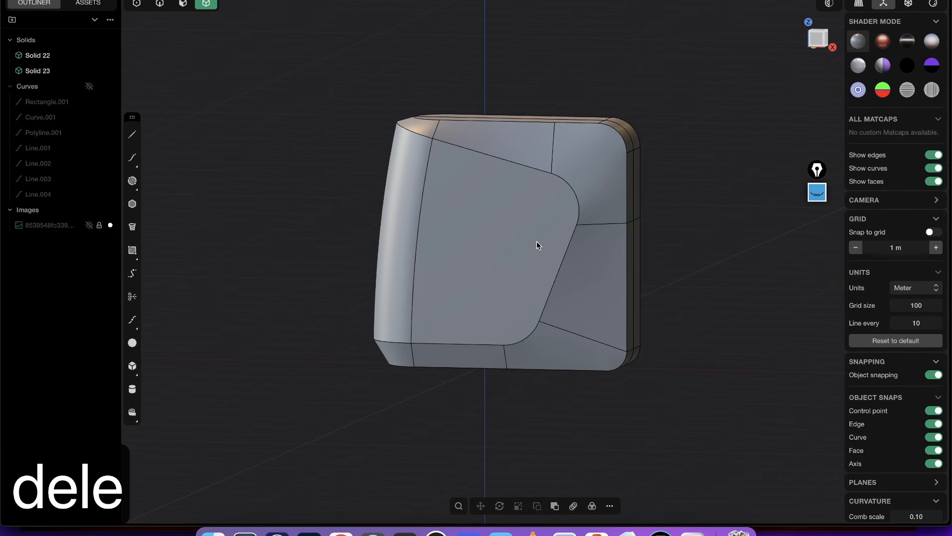
- Fillet the seam edges between the side panel and the casing body with a distance of about 0.02 m
{"action": "middle_click_drag", "start_coordinate": [573, 204], "coordinate": [442, 121]}
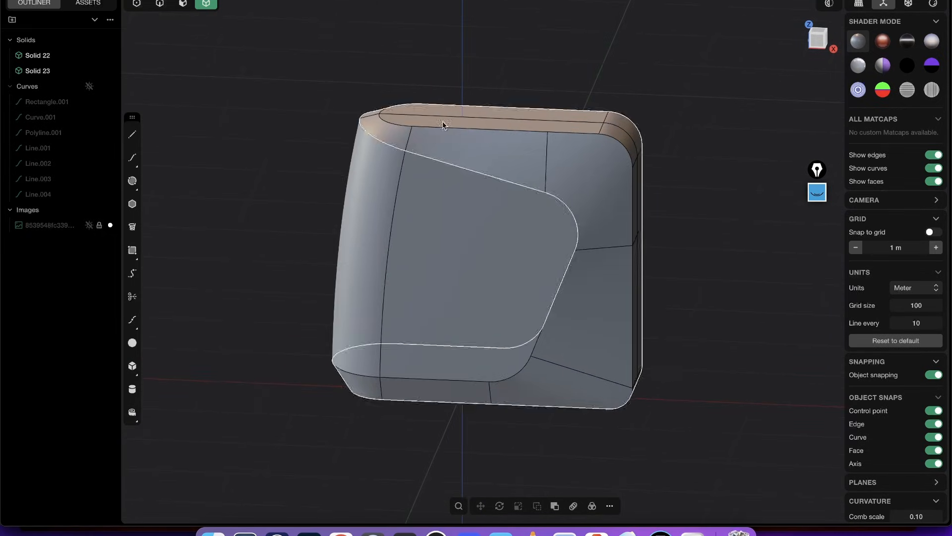
{"action": "left_click", "coordinate": [159, 4]}
{"action": "scroll", "coordinate": [448, 162], "scroll_direction": "up", "scroll_amount": 5}
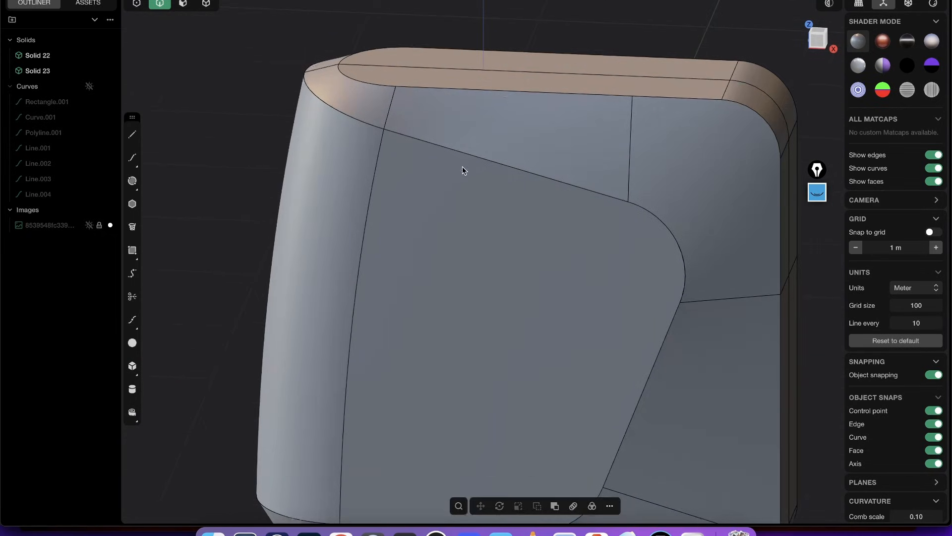
{"action": "left_click", "coordinate": [457, 154]}
{"action": "key", "text": "f"}
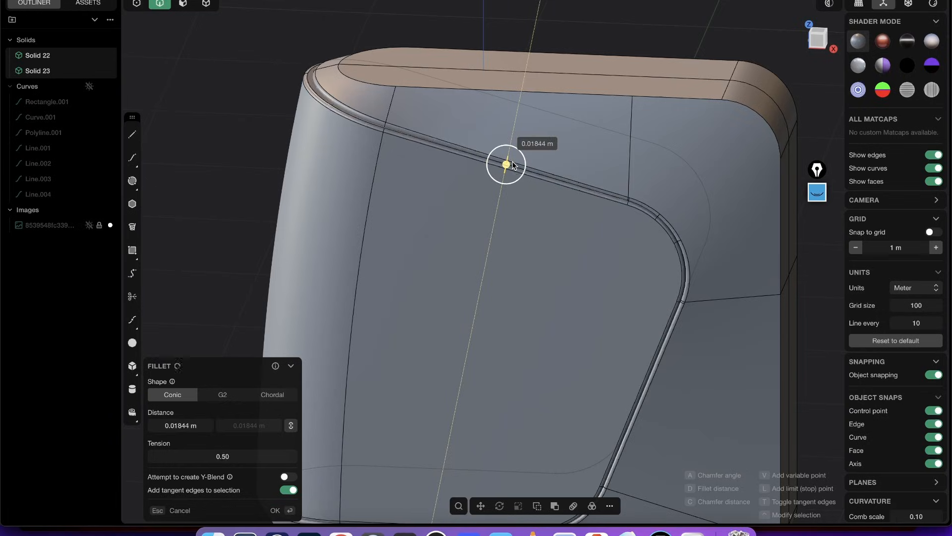
{"action": "left_click", "coordinate": [513, 159]}
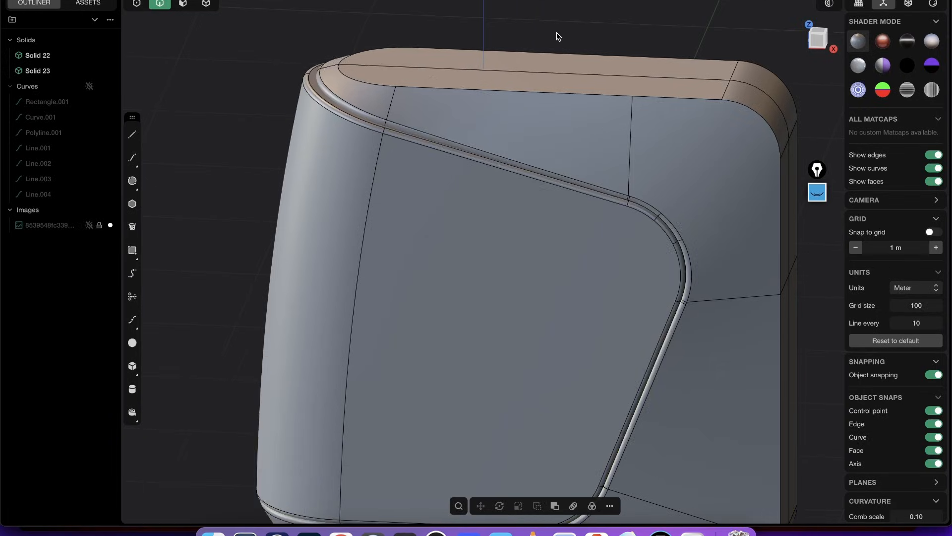
- Hide the model's edges and inspect the filleted panel seam on the whole casing
{"action": "scroll", "coordinate": [511, 144], "scroll_direction": "down", "scroll_amount": 5}
{"action": "key", "text": "shift+e"}
{"action": "middle_click_drag", "start_coordinate": [510, 143], "coordinate": [547, 233]}
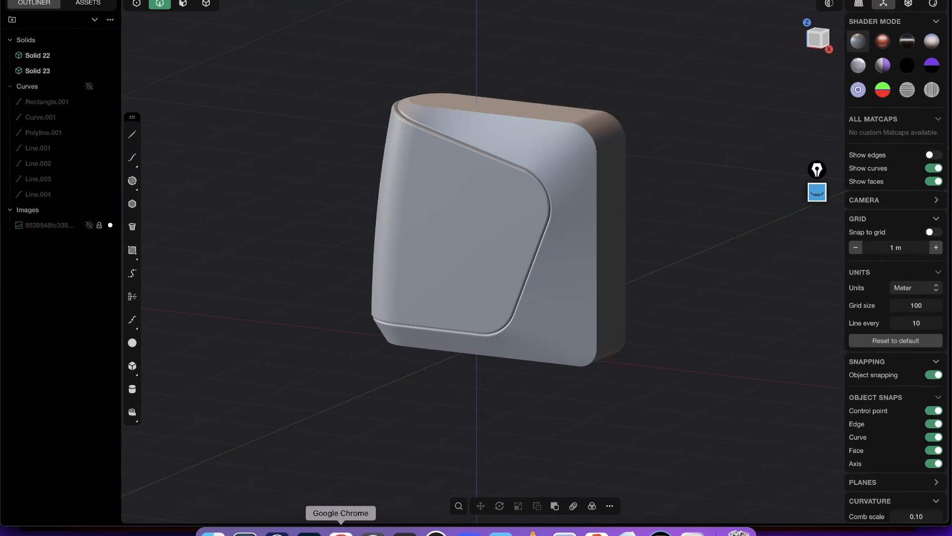
- Switch to Google Chrome and look over the Plasticity course bundles on the sale page
{"action": "left_click", "coordinate": [341, 532]}
{"action": "scroll", "coordinate": [606, 211], "scroll_direction": "up", "scroll_amount": 5}
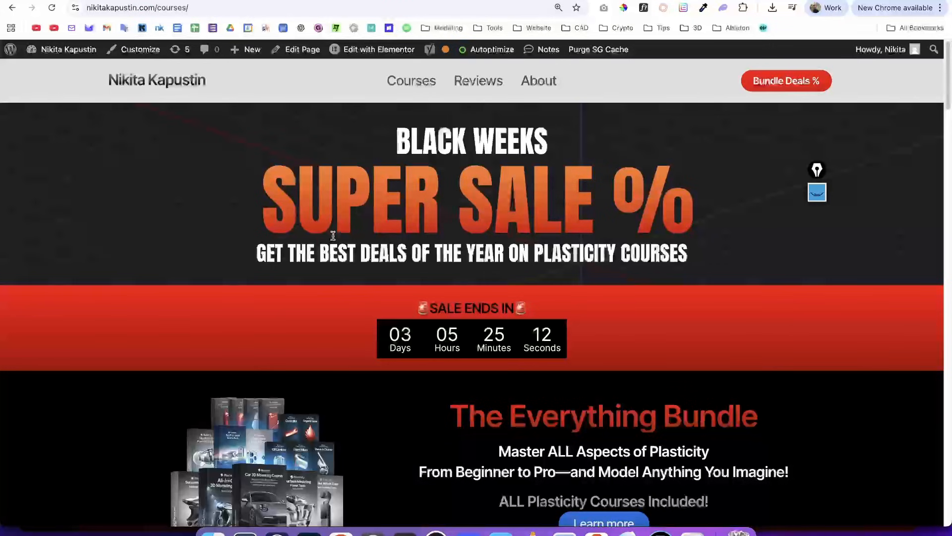
{"action": "scroll", "coordinate": [383, 258], "scroll_direction": "down", "scroll_amount": 5}
{"action": "scroll", "coordinate": [382, 258], "scroll_direction": "down", "scroll_amount": 4}
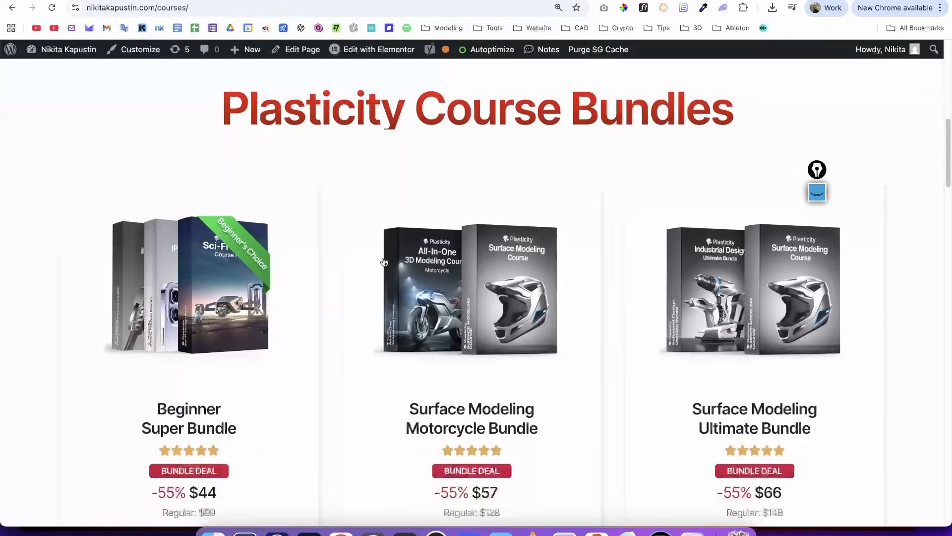